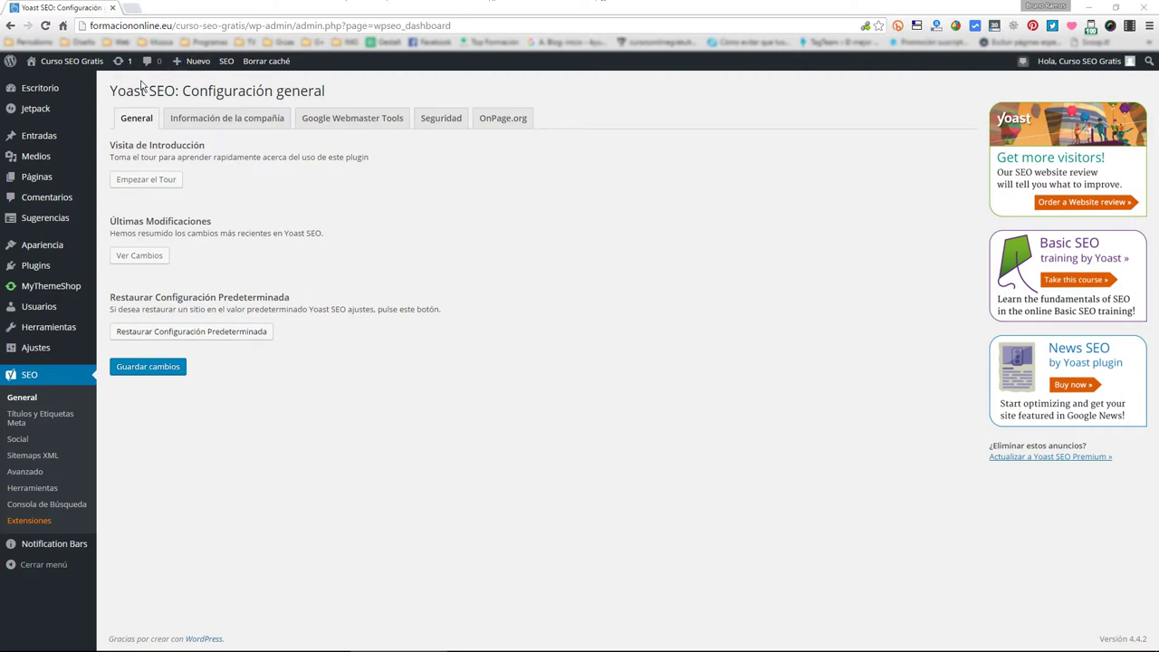
- Open Yoast SEO's company information settings and review the website name and alternative name fields
{"action": "left_click_drag", "start_coordinate": [110, 91], "coordinate": [178, 86]}
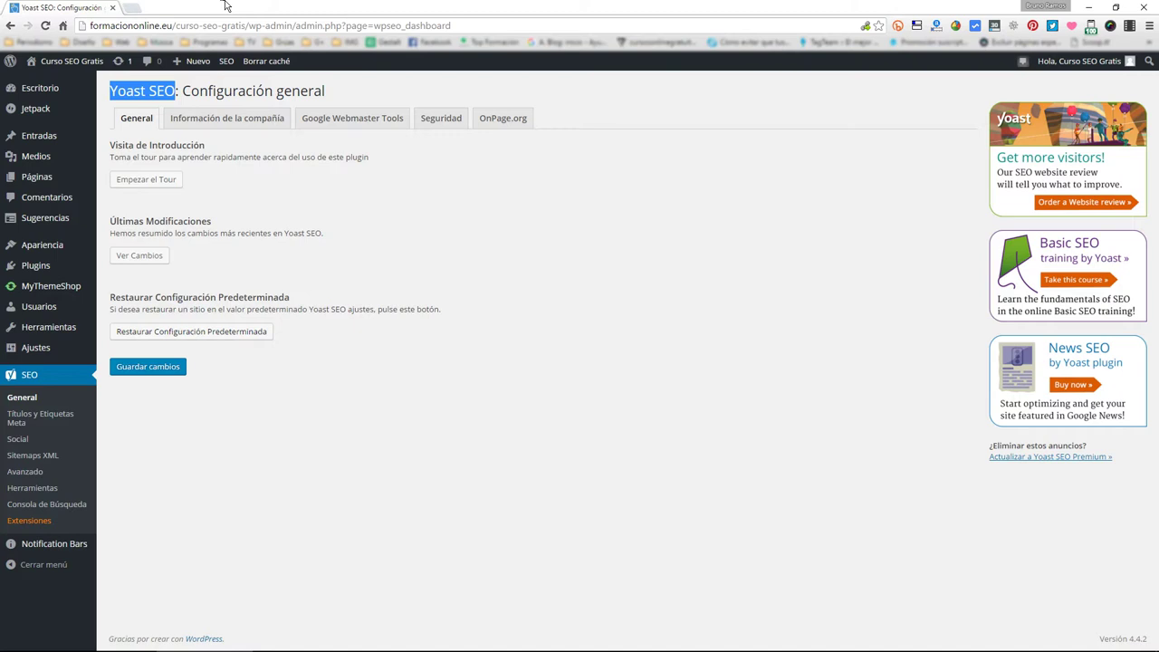
{"action": "left_click", "coordinate": [258, 485]}
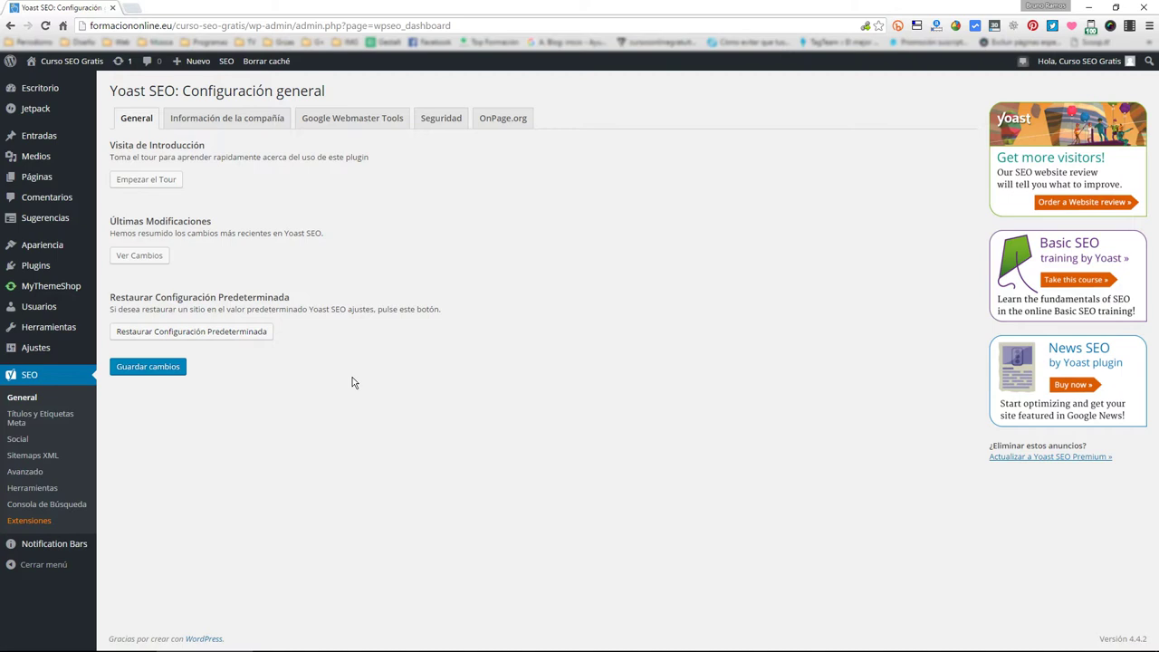
{"action": "left_click", "coordinate": [235, 124]}
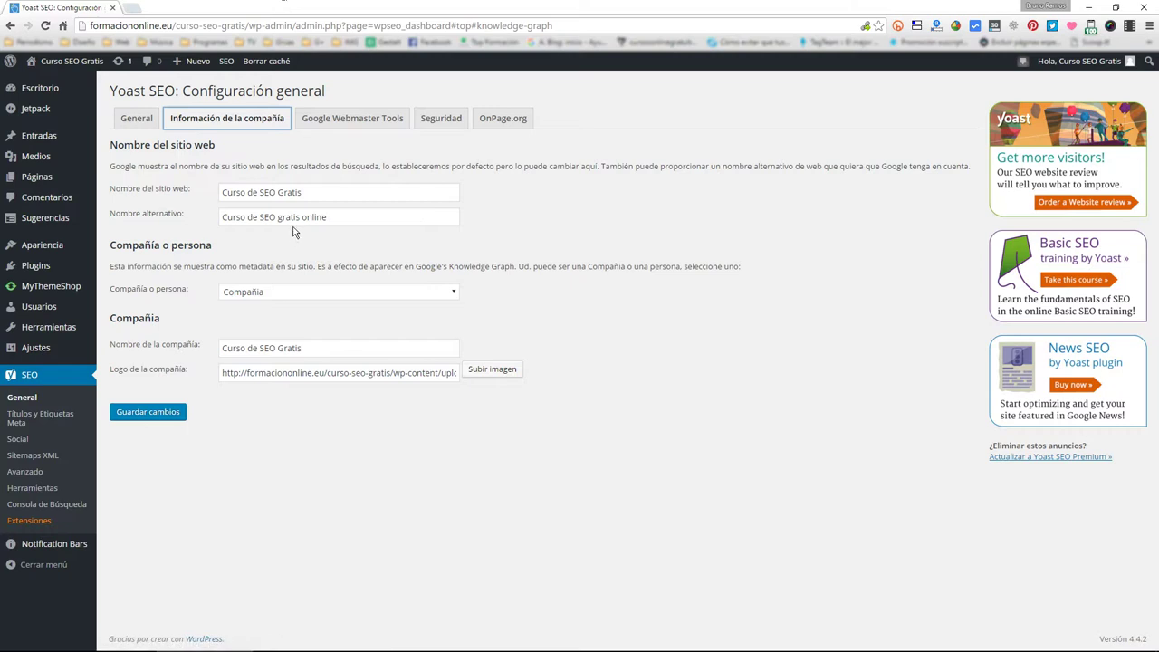
{"action": "left_click_drag", "start_coordinate": [112, 193], "coordinate": [188, 193]}
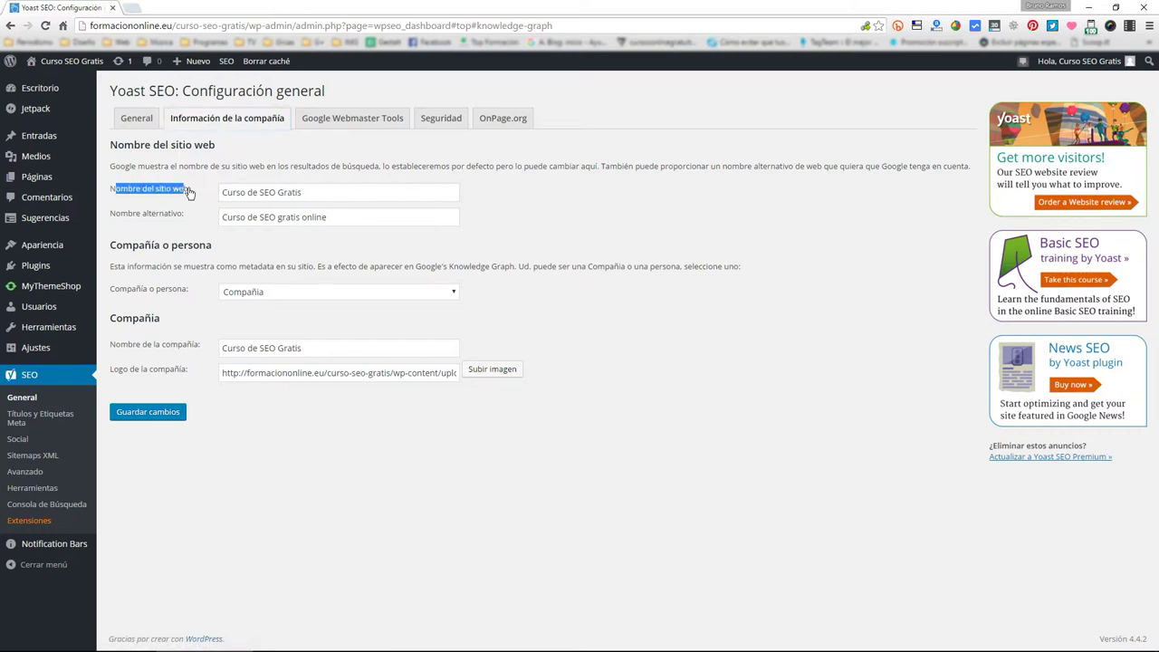
{"action": "double_click", "coordinate": [289, 192]}
{"action": "left_click", "coordinate": [225, 195], "text": "shift"}
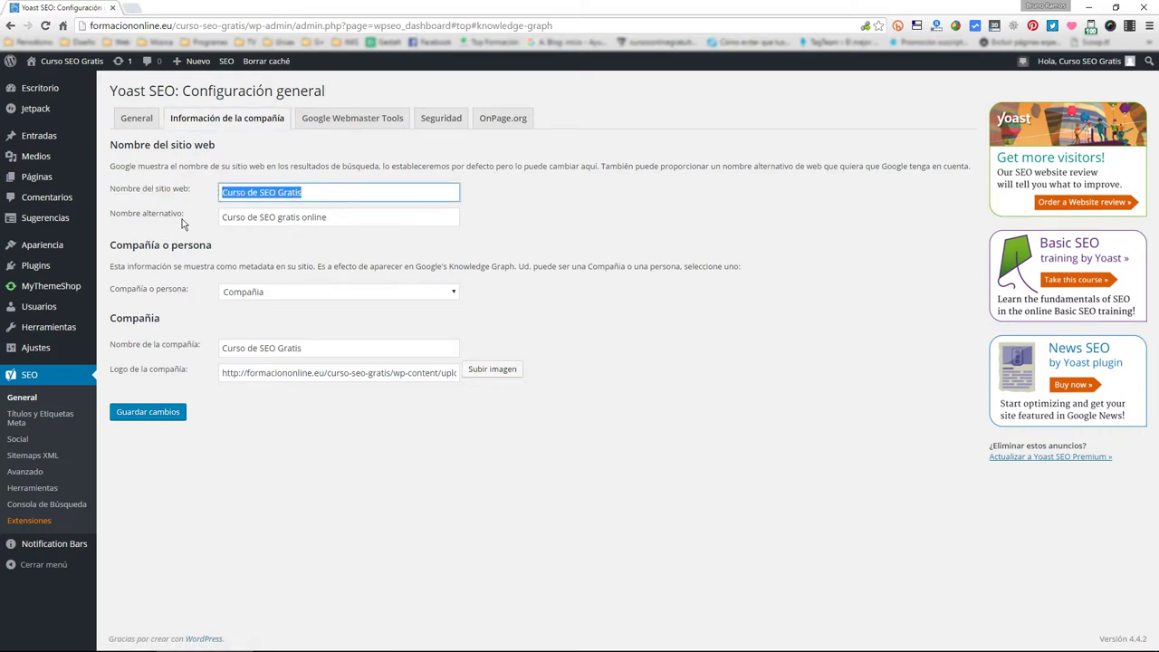
{"action": "left_click_drag", "start_coordinate": [224, 216], "coordinate": [356, 217]}
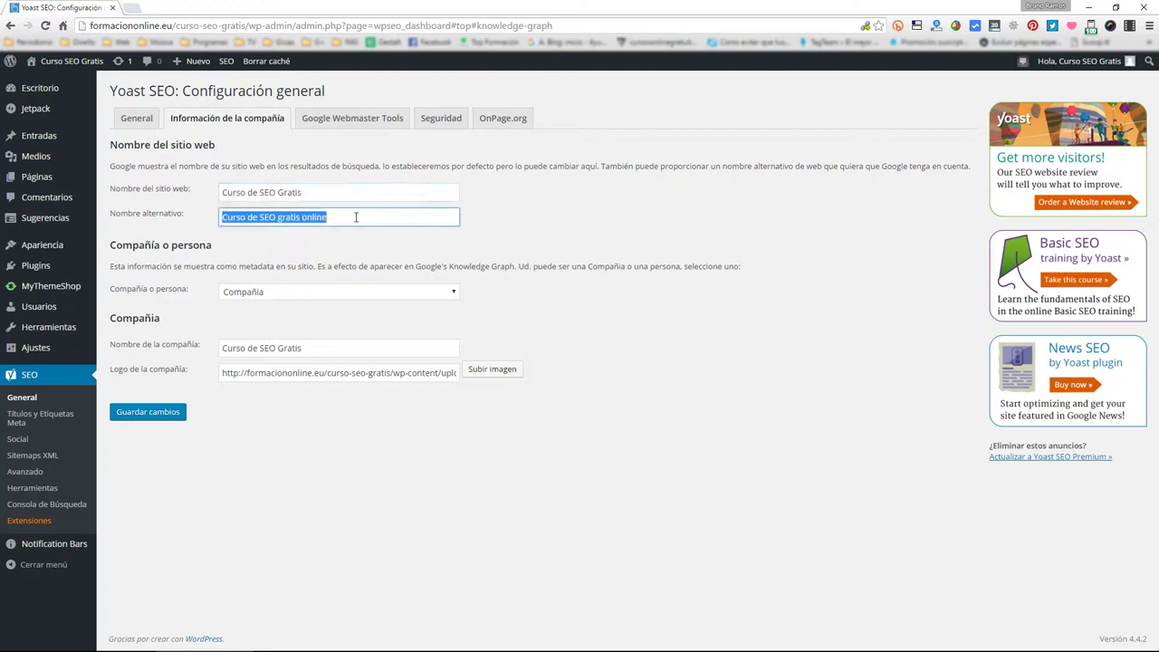
{"action": "left_click", "coordinate": [351, 214]}
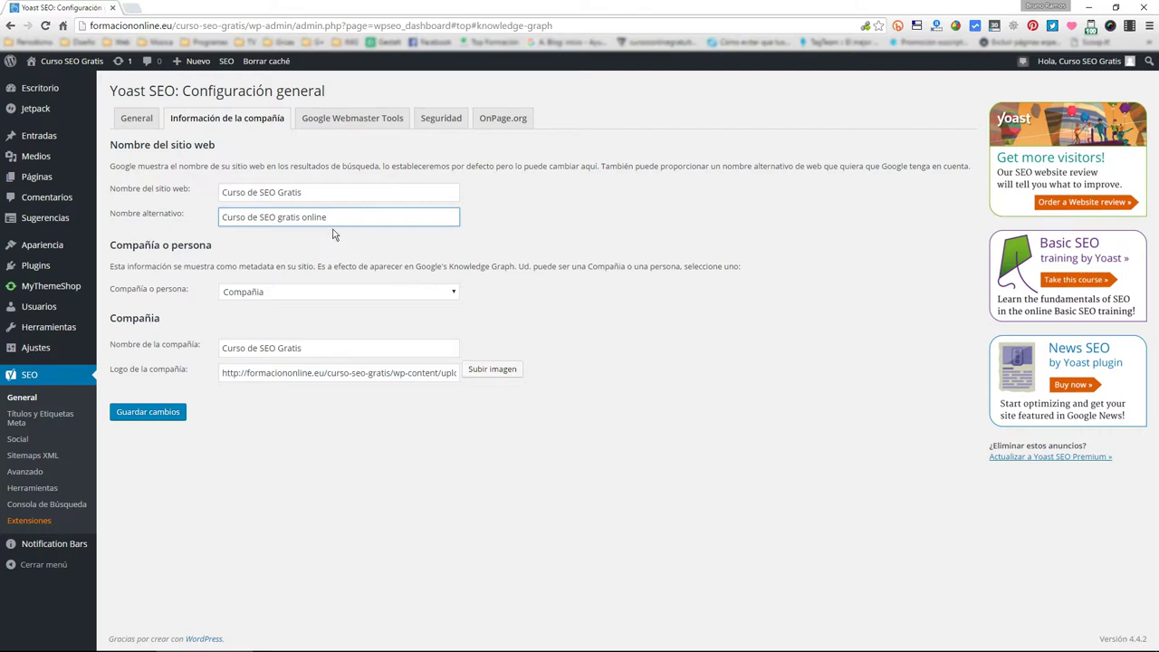
{"action": "mouse_move", "coordinate": [325, 216]}
{"action": "left_mouse_down"}
{"action": "mouse_move", "coordinate": [222, 216]}
{"action": "mouse_move", "coordinate": [346, 210]}
{"action": "left_mouse_up"}
- Choose Compañia as the company-or-person type and review the company name field
{"action": "left_click", "coordinate": [304, 267]}
{"action": "left_click", "coordinate": [302, 288]}
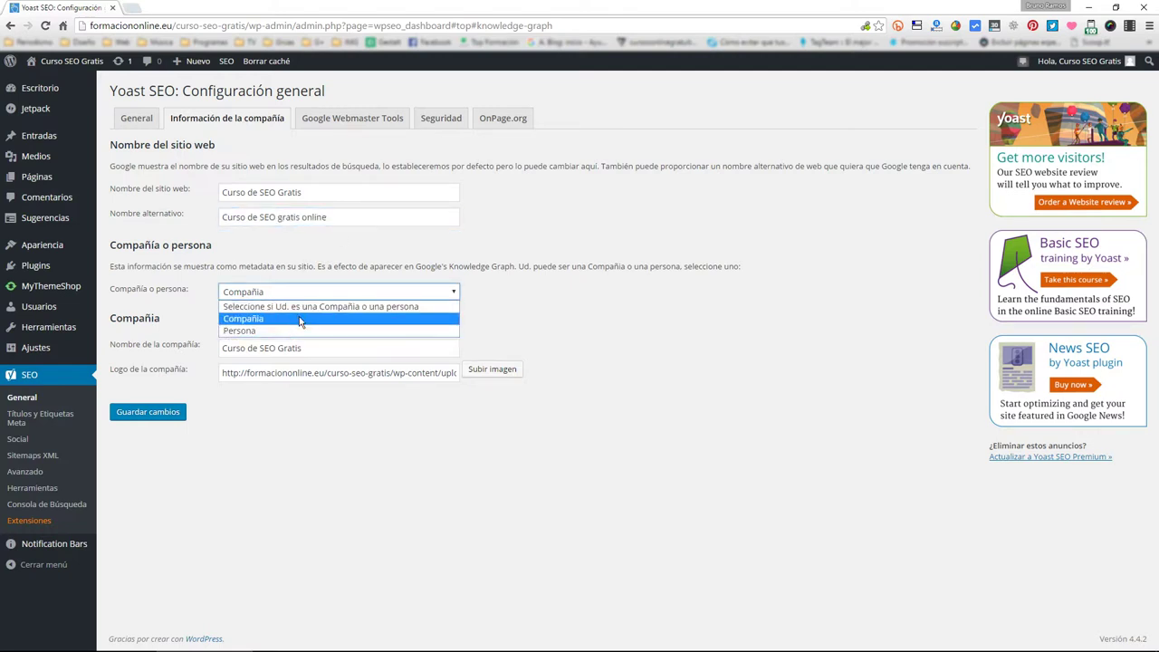
{"action": "left_click", "coordinate": [300, 320]}
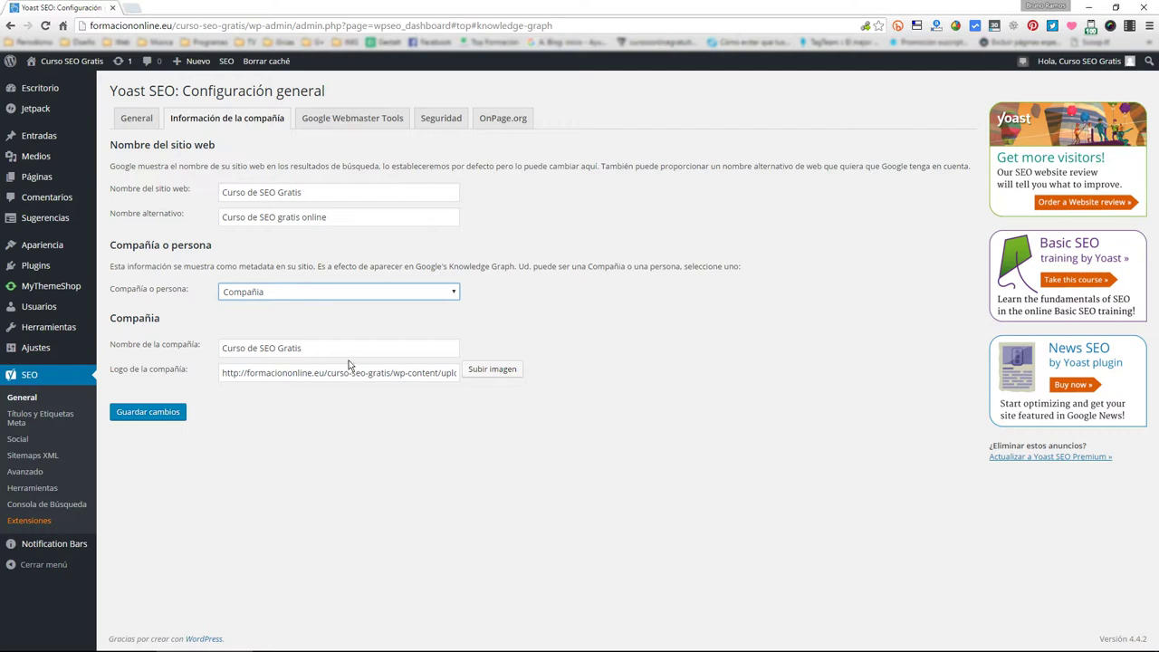
{"action": "left_click_drag", "start_coordinate": [338, 351], "coordinate": [211, 352]}
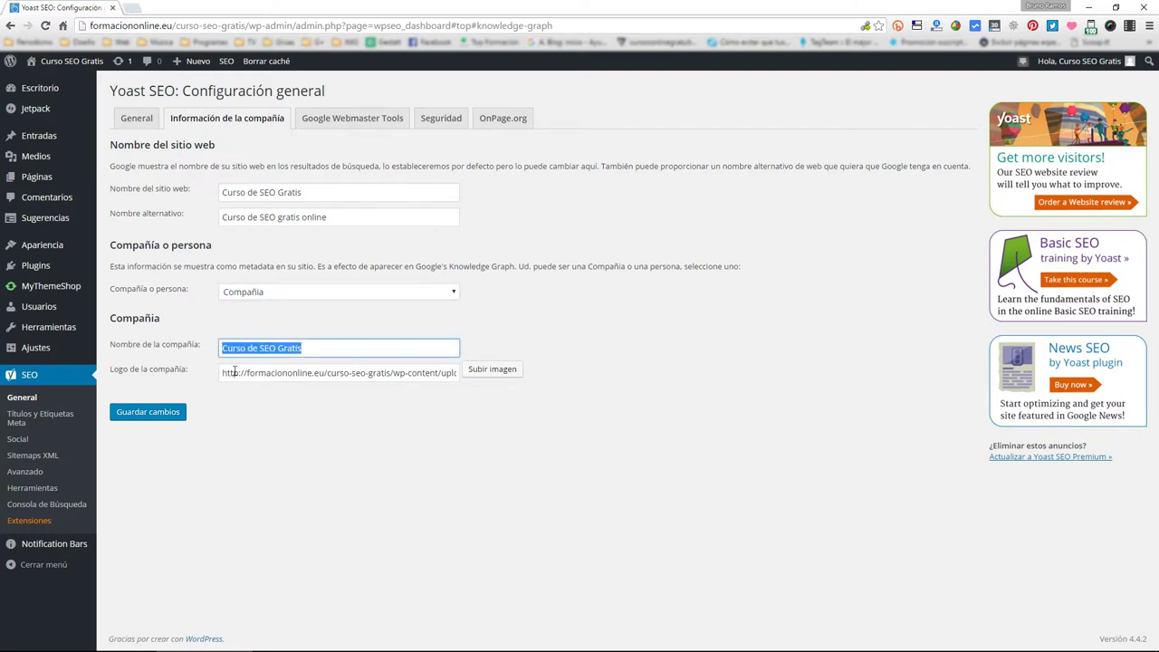
- Copy the company logo's URL, view the image in a separate browser tab, and return to the company information settings
{"action": "triple_click", "coordinate": [249, 372]}
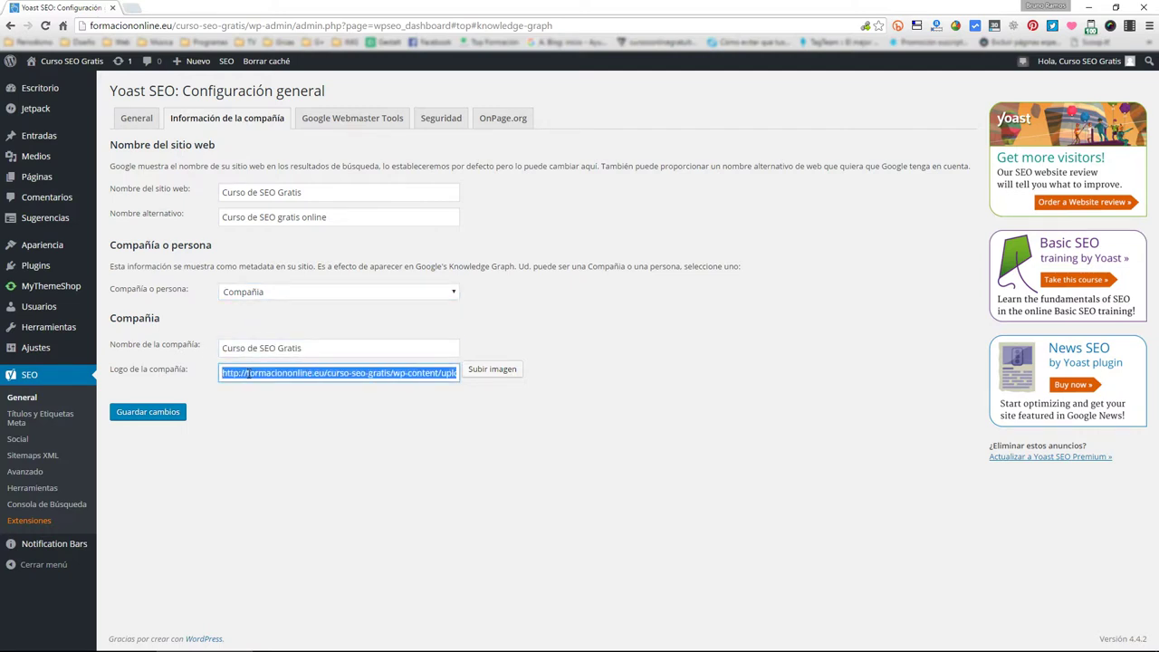
{"action": "key", "text": "ctrl+c"}
{"action": "key", "text": "ctrl+t"}
{"action": "key", "text": "ctrl+v"}
{"action": "key", "text": "Return"}
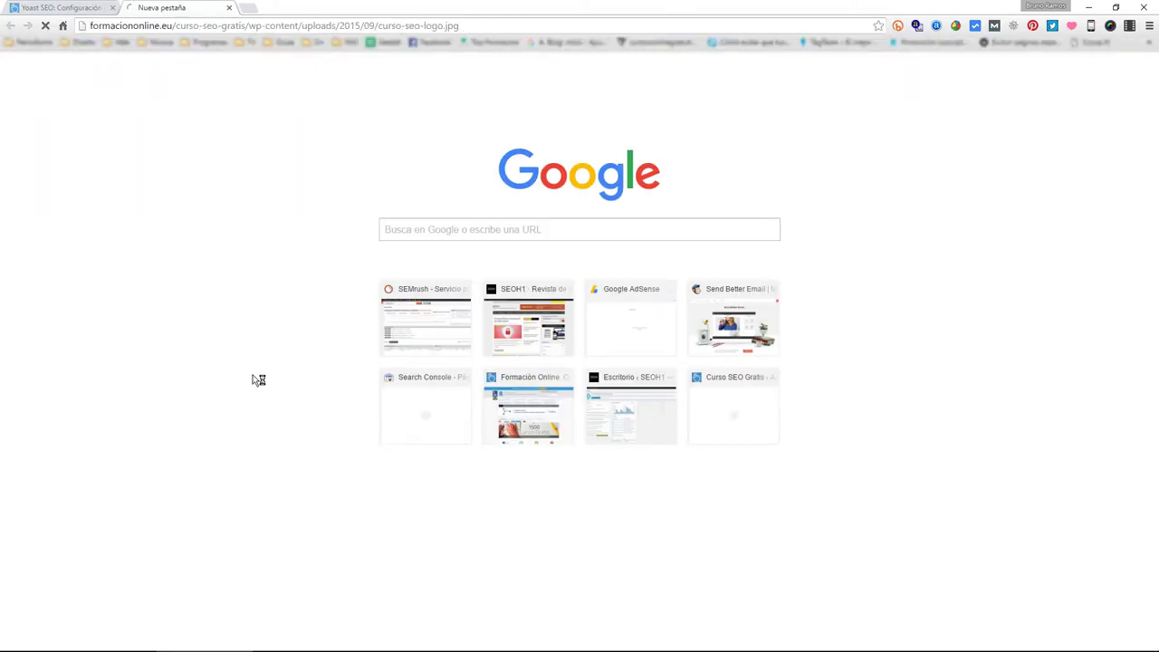
{"action": "left_click_drag", "start_coordinate": [150, 147], "coordinate": [137, 9]}
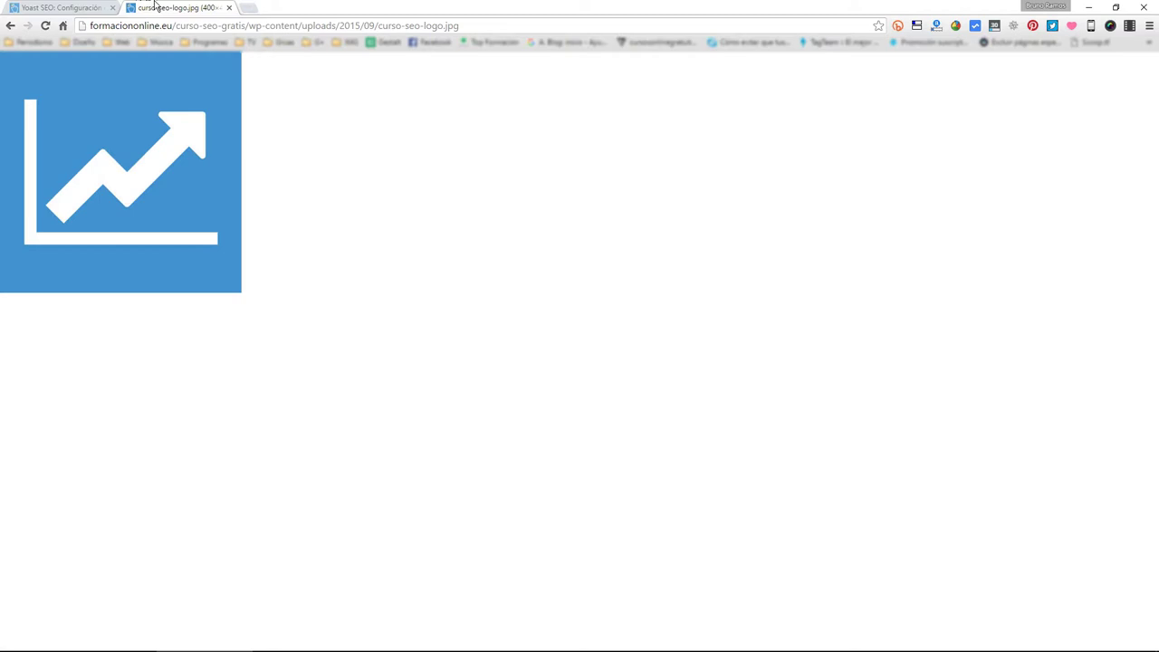
{"action": "key", "text": "ctrl+w"}
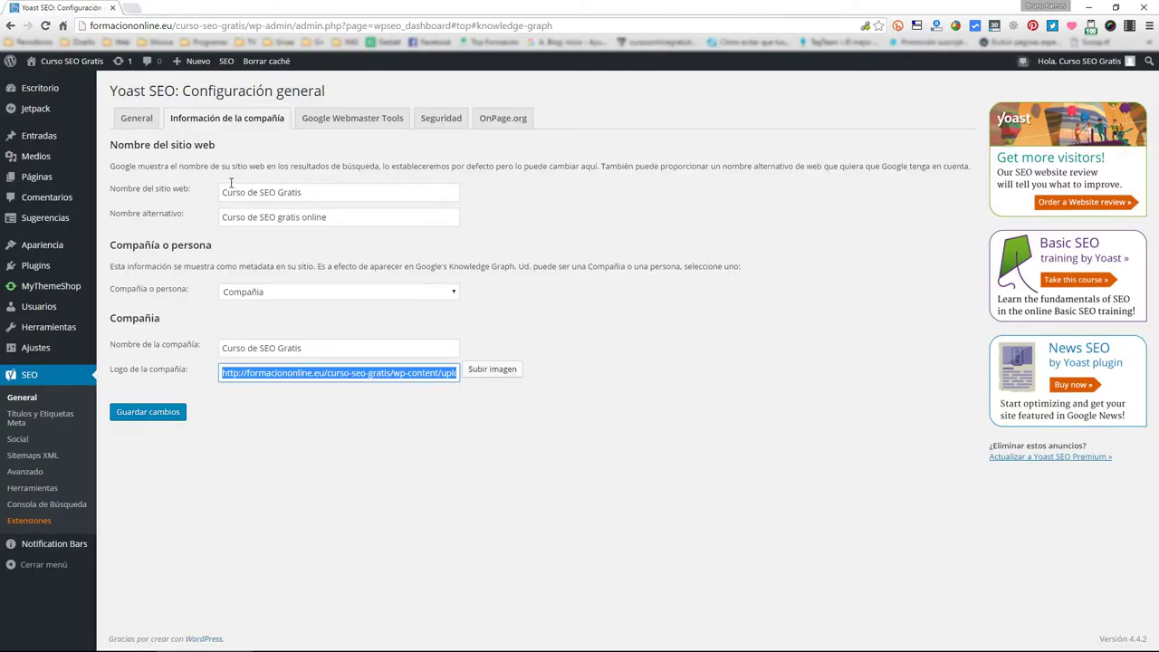
- Search Google for "periodista freelance valencia", examine the knowledge panel, and return to the Yoast SEO settings
{"action": "left_click_drag", "start_coordinate": [313, 348], "coordinate": [215, 351]}
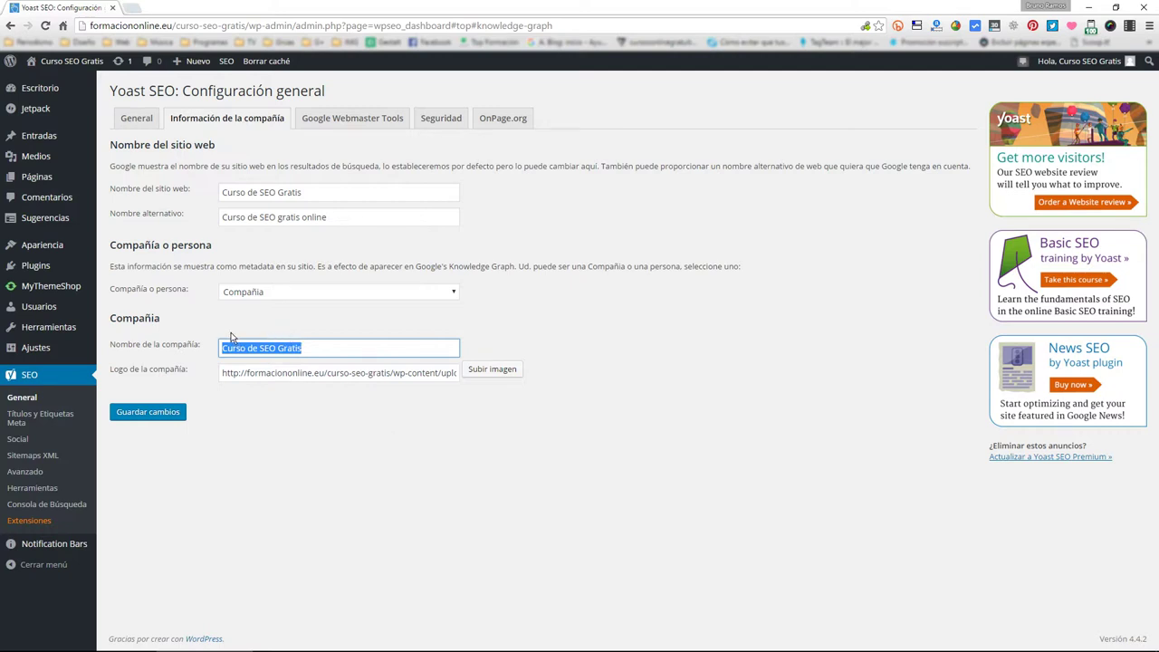
{"action": "left_click", "coordinate": [134, 7]}
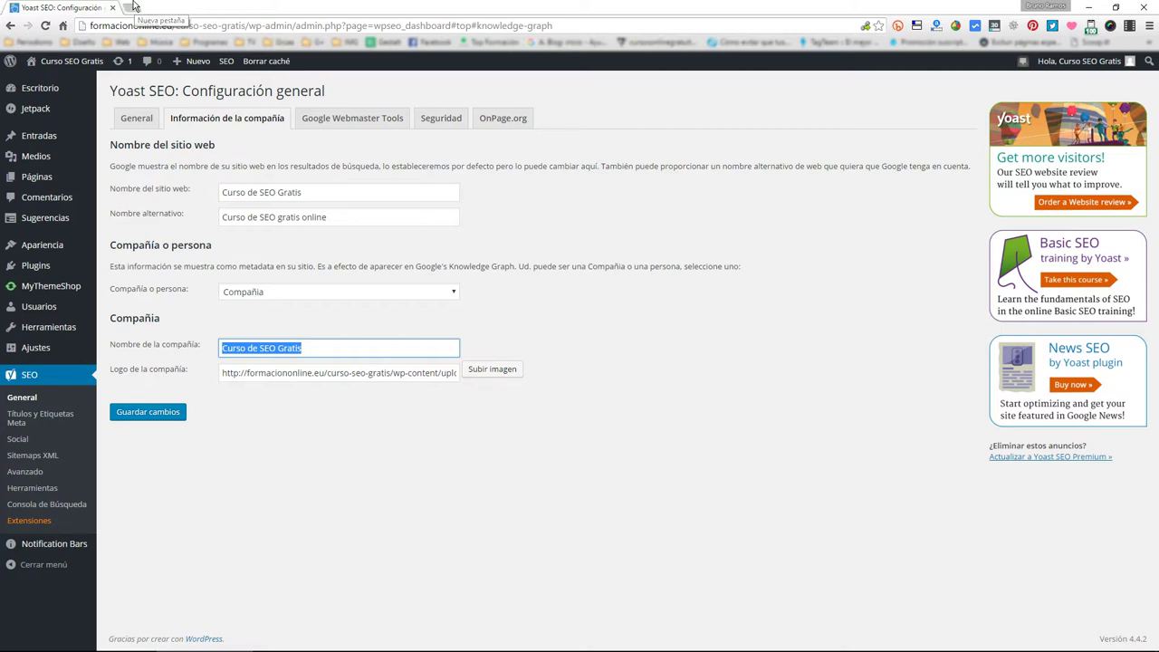
{"action": "type", "text": "peridi"}
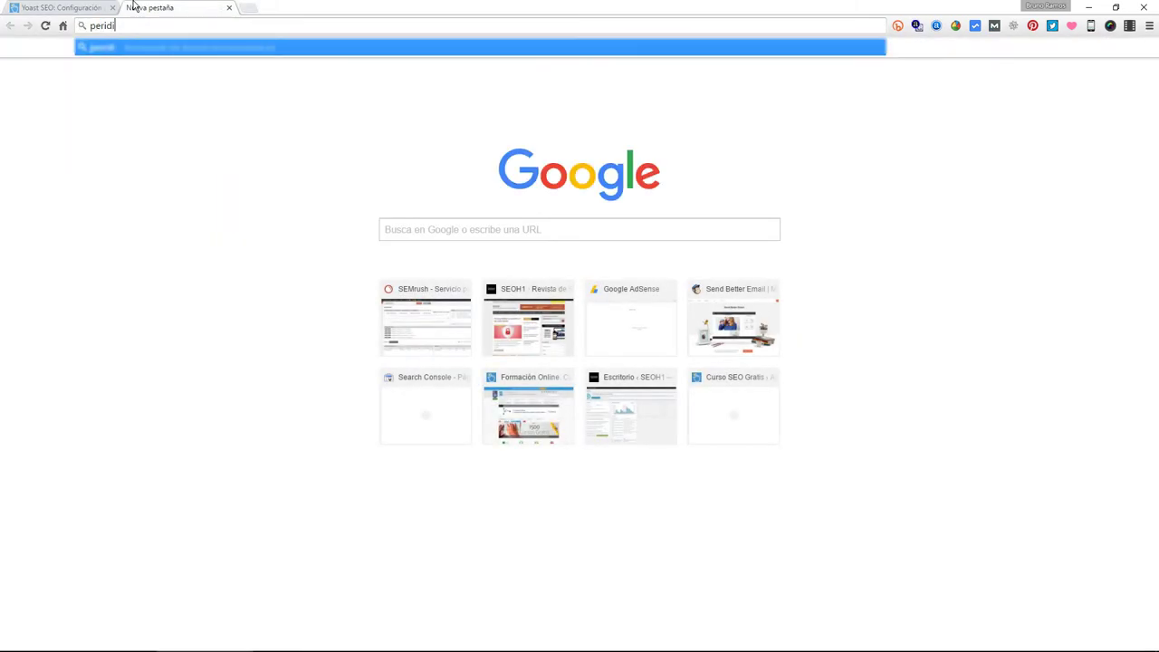
{"action": "key", "text": "BackSpace"}
{"action": "key", "text": "BackSpace"}
{"action": "type", "text": "odista f"}
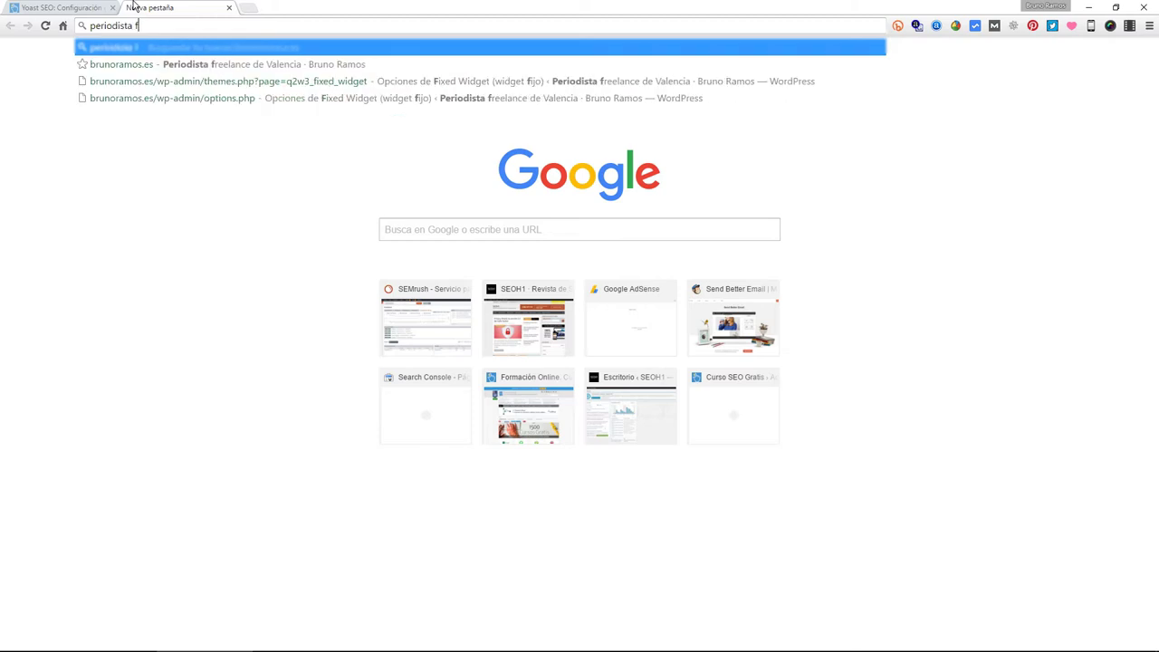
{"action": "type", "text": "reelance valencia"}
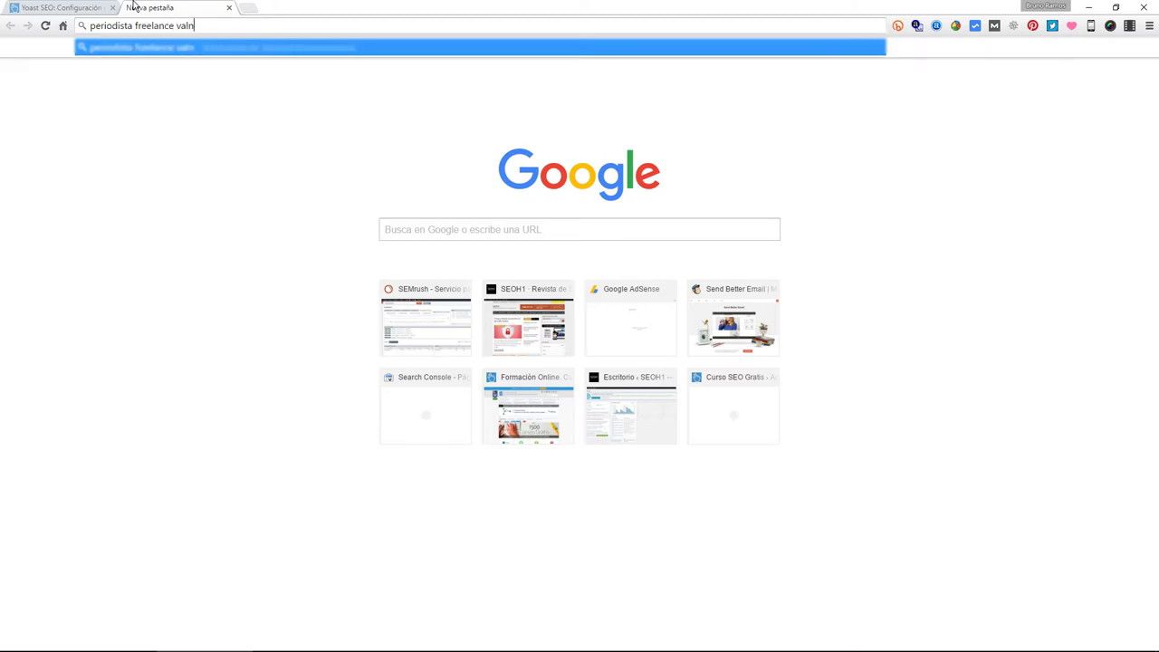
{"action": "key", "text": "Return"}
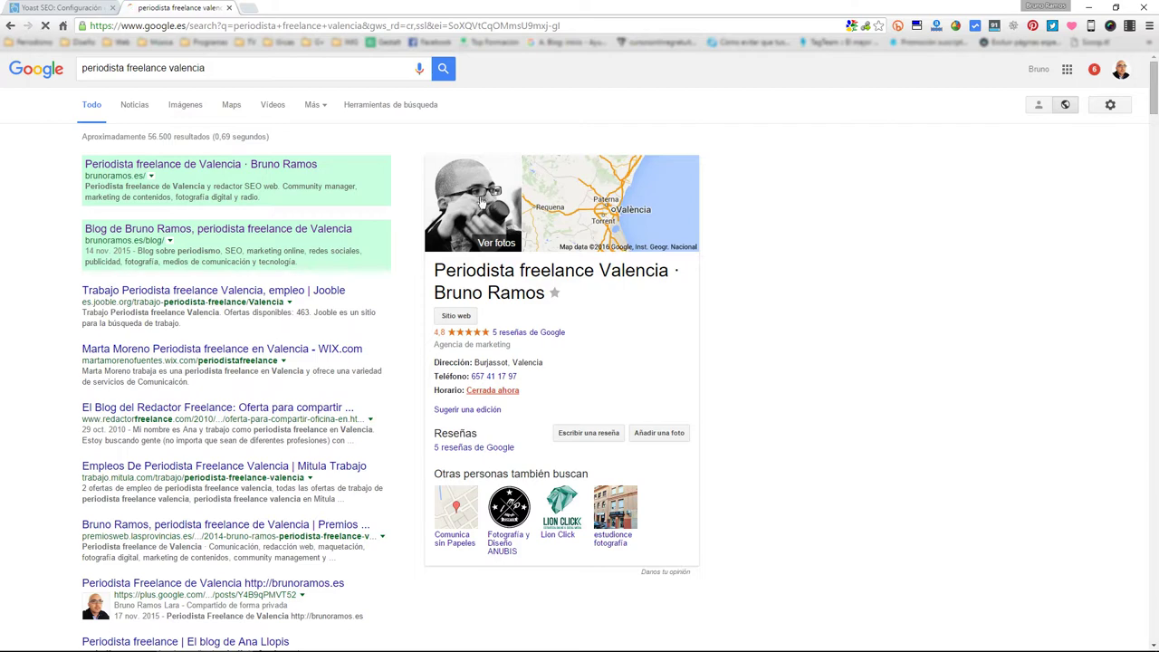
{"action": "left_click", "coordinate": [489, 181]}
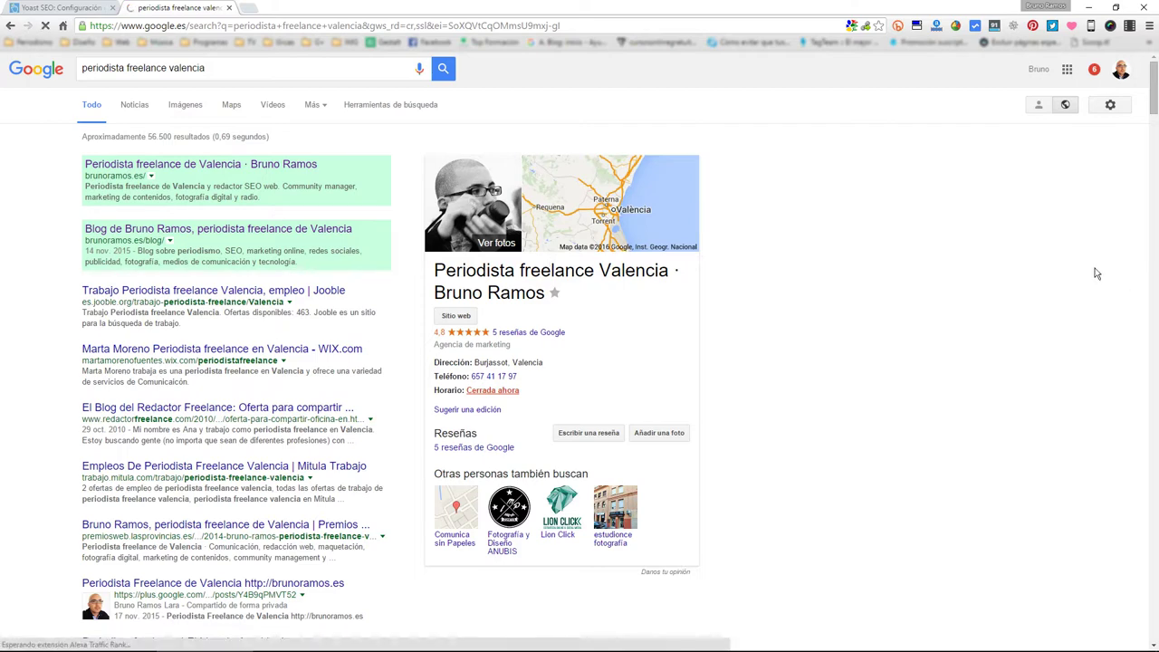
{"action": "key", "text": "ctrl+shift+Tab"}
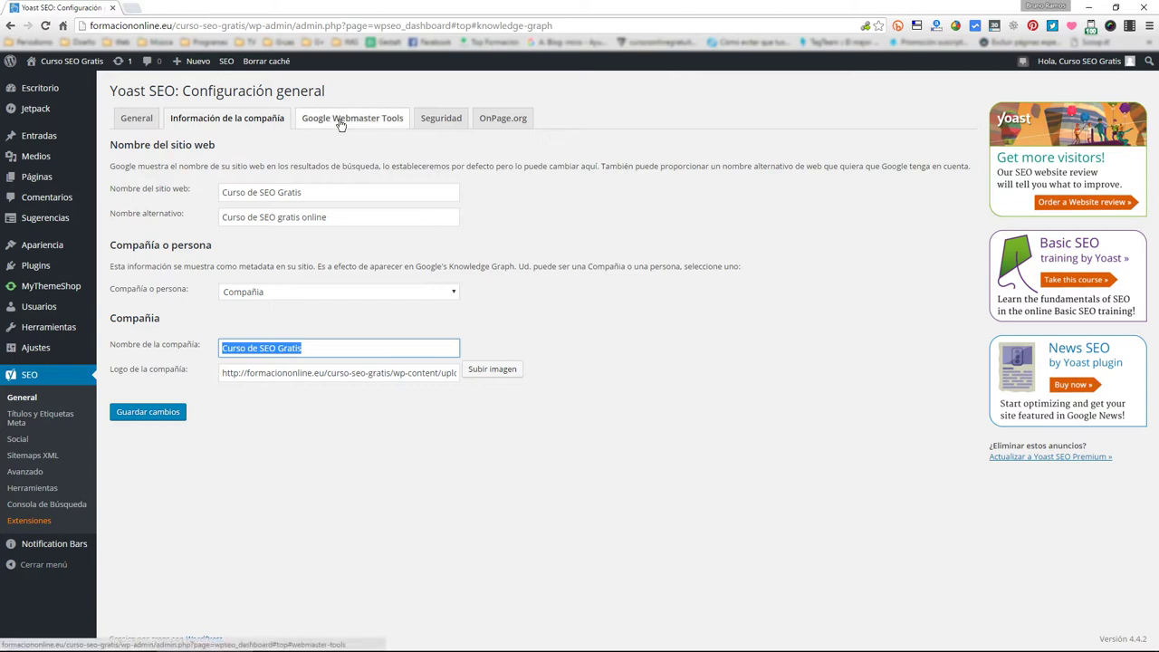
- Review the Google Webmaster Tools settings, covering the Alexa, Bing, Google Search Console and Yandex verification fields
{"action": "left_click", "coordinate": [340, 124]}
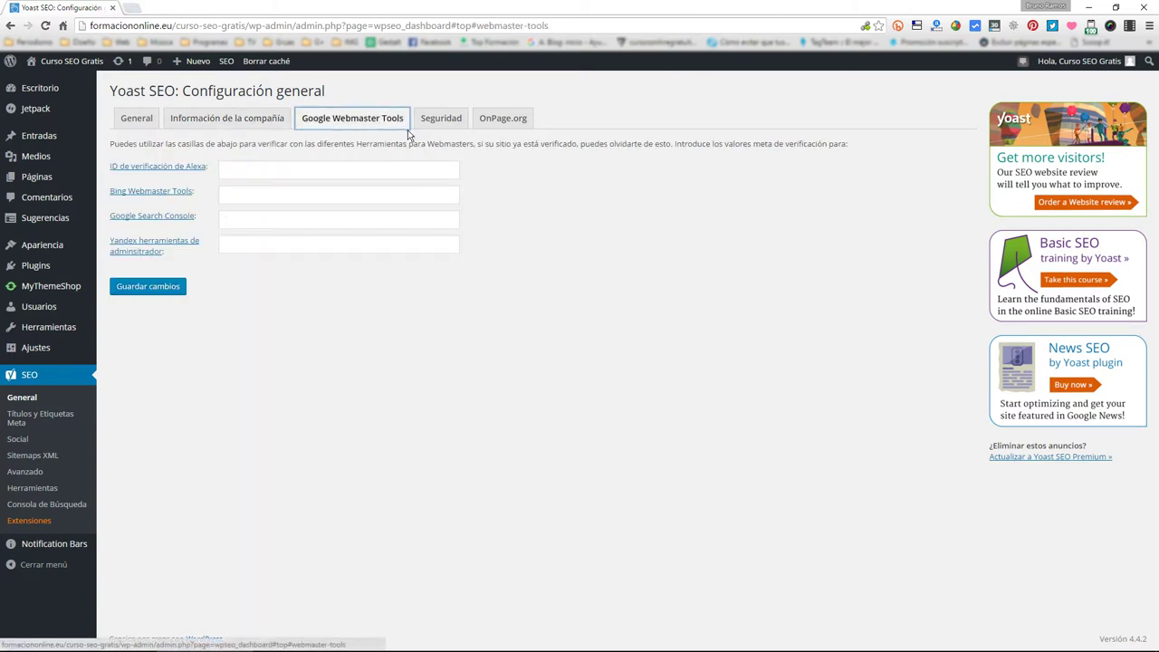
{"action": "left_click", "coordinate": [286, 166]}
{"action": "left_click", "coordinate": [281, 194]}
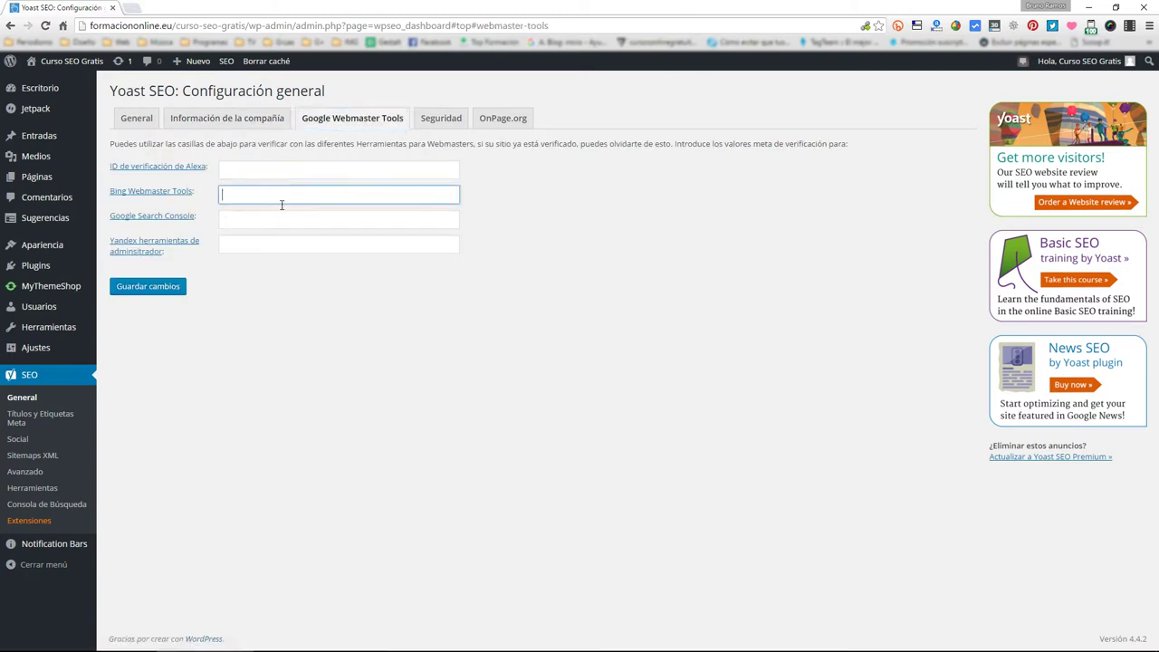
{"action": "left_click", "coordinate": [281, 219]}
{"action": "left_click", "coordinate": [280, 245]}
{"action": "left_click", "coordinate": [272, 168]}
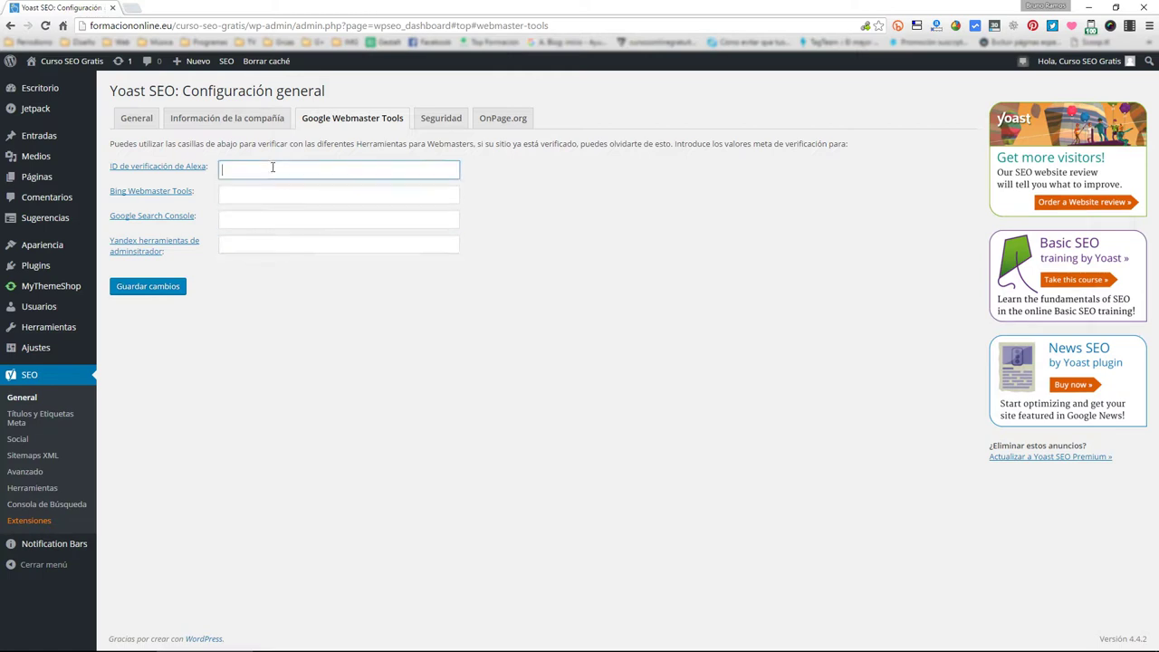
{"action": "left_click", "coordinate": [273, 189]}
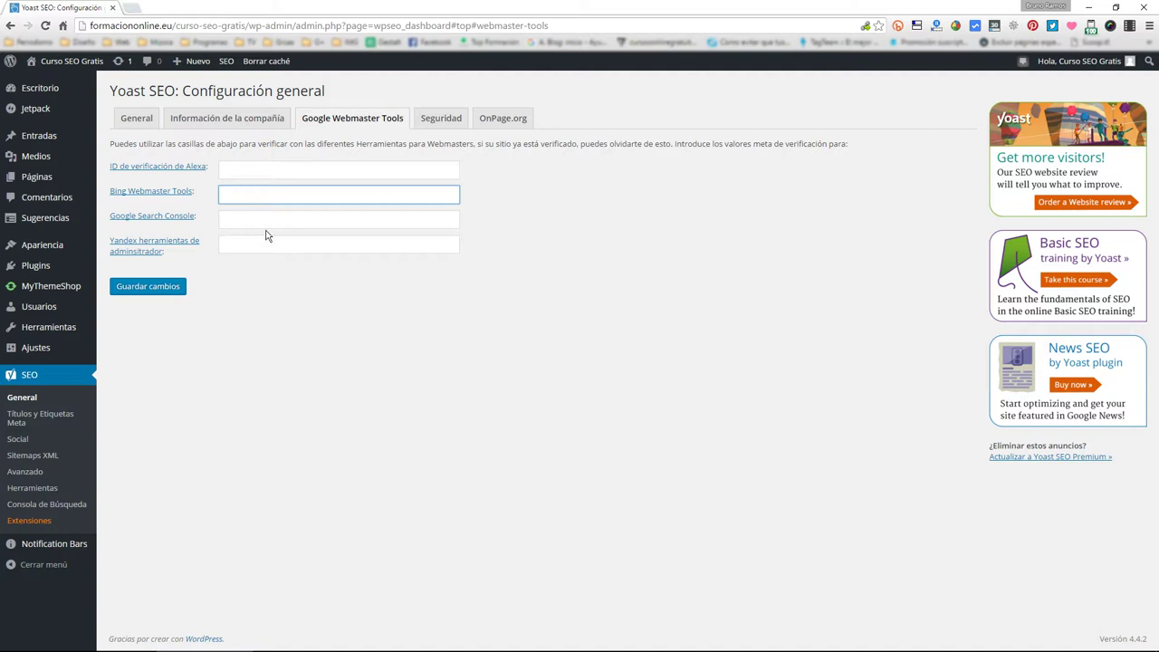
- Read the Seguridad explanation about authors and editors using NOINDEX, and view the OnPage.org indexability setting
{"action": "left_click", "coordinate": [441, 121]}
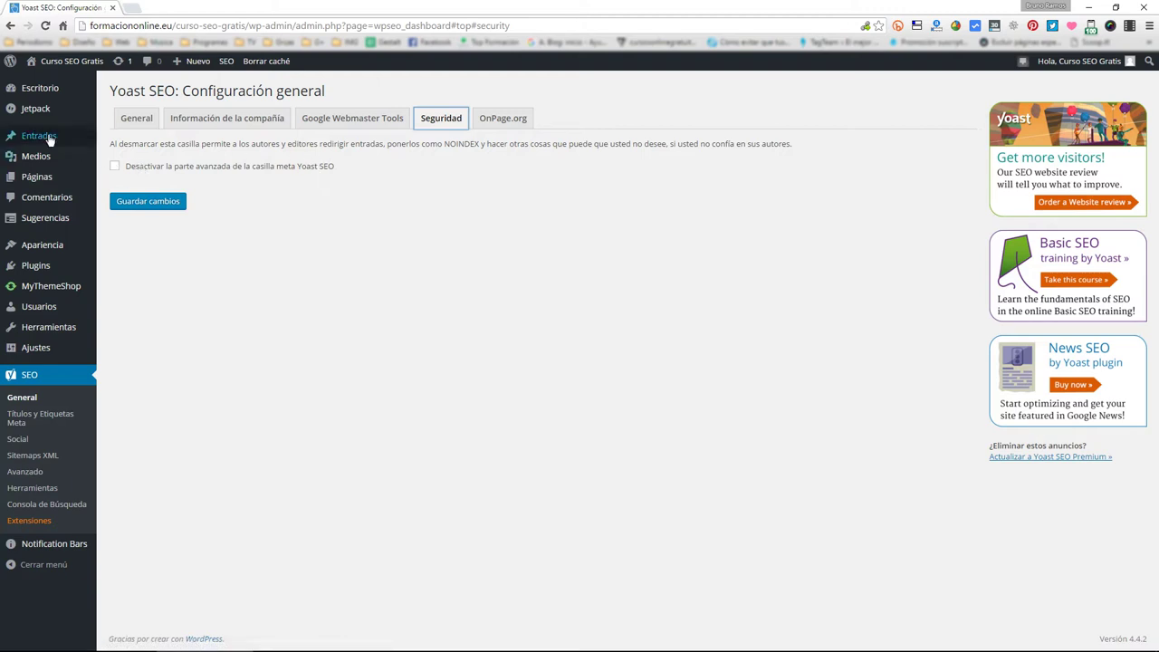
{"action": "mouse_move", "coordinate": [54, 141]}
{"action": "left_click_drag", "start_coordinate": [331, 143], "coordinate": [543, 138]}
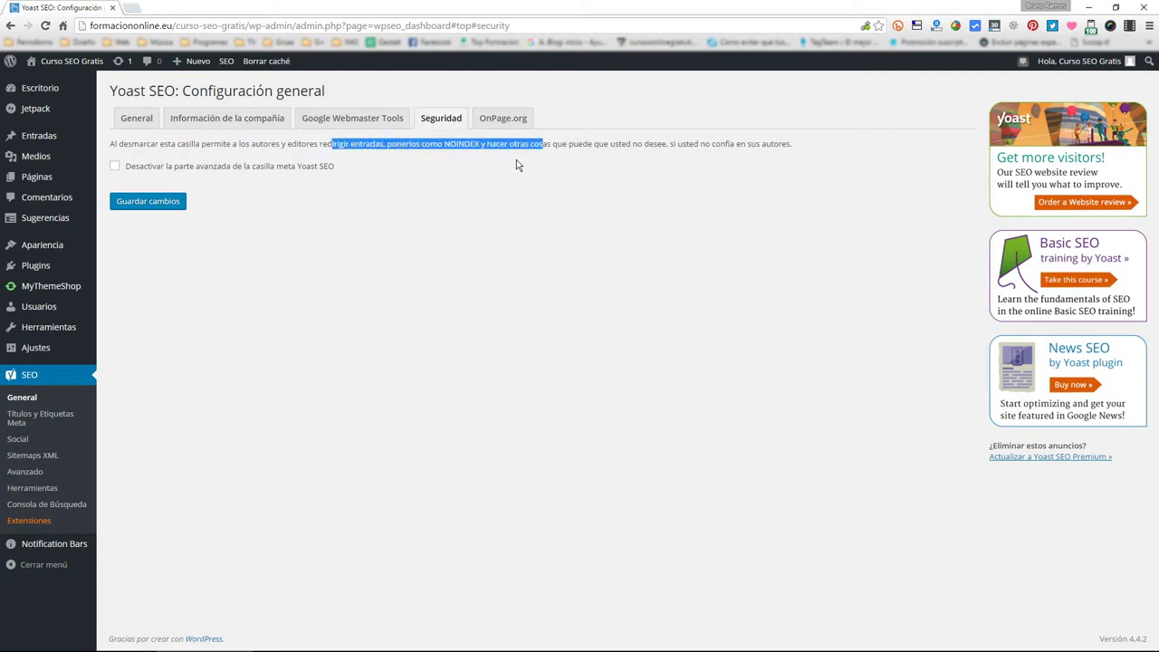
{"action": "left_click", "coordinate": [452, 192]}
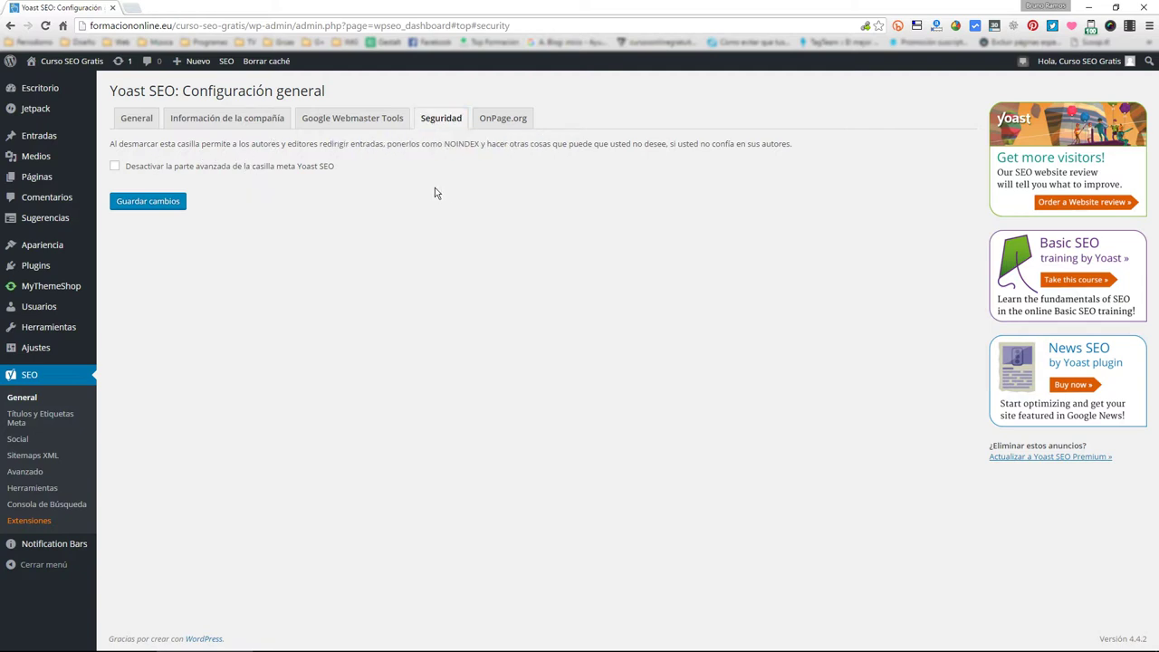
{"action": "left_click", "coordinate": [490, 125]}
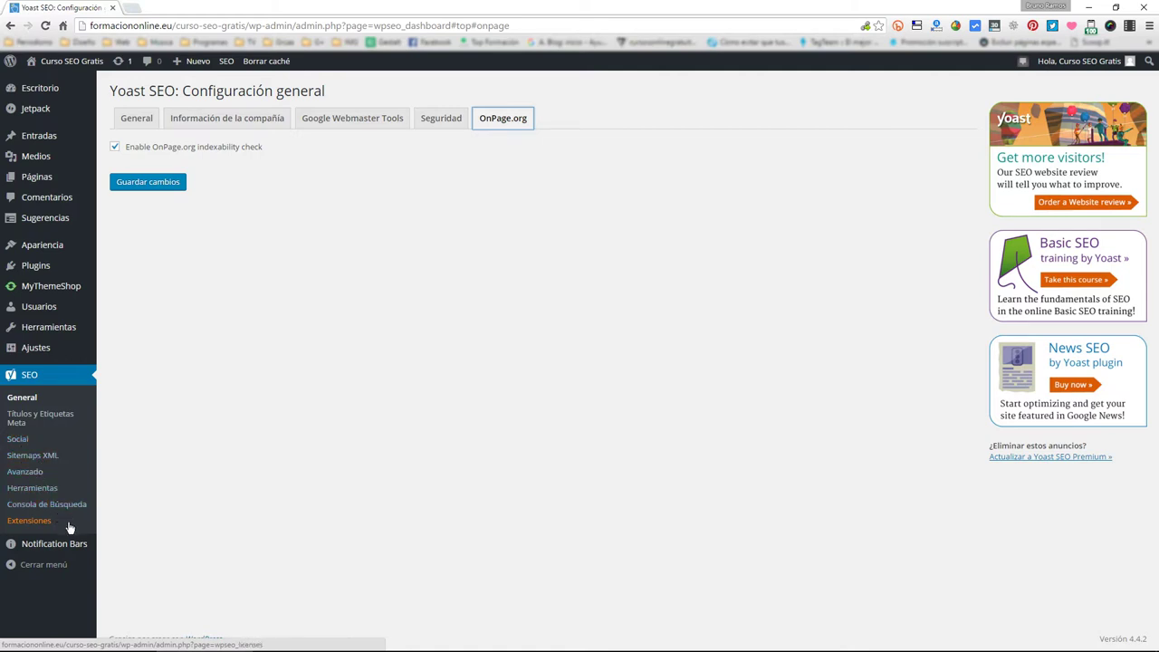
- Open Títulos y Etiquetas Meta and examine the title separators and the variables in the title template for Entradas
{"action": "left_click", "coordinate": [52, 423]}
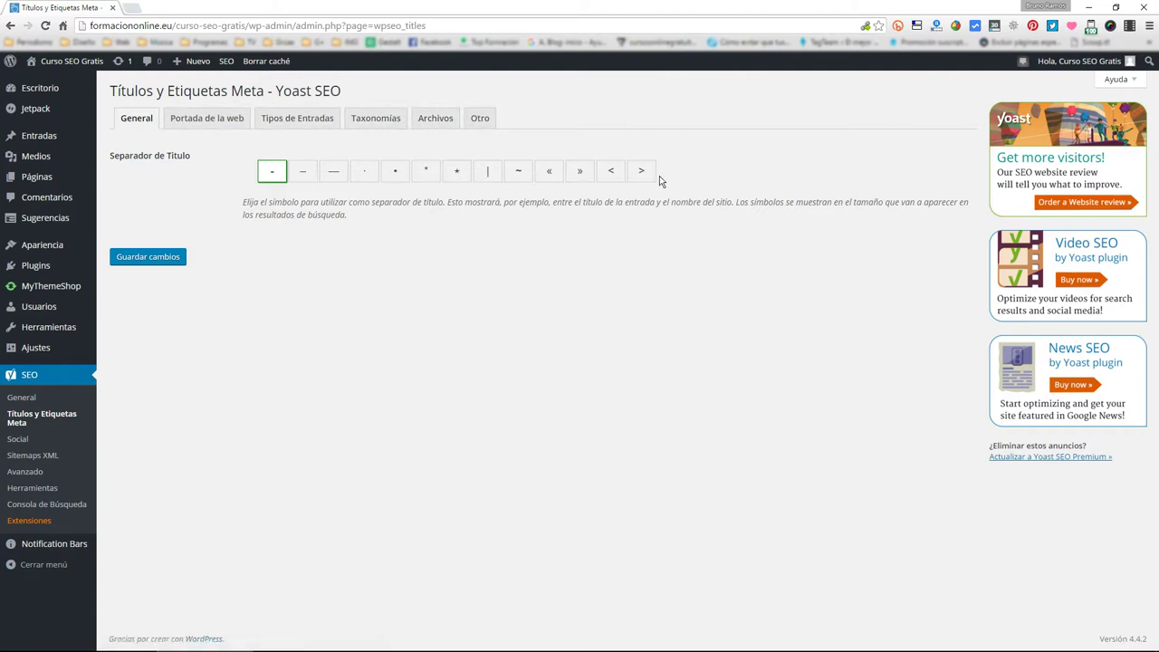
{"action": "left_click", "coordinate": [199, 121]}
{"action": "left_click", "coordinate": [284, 125]}
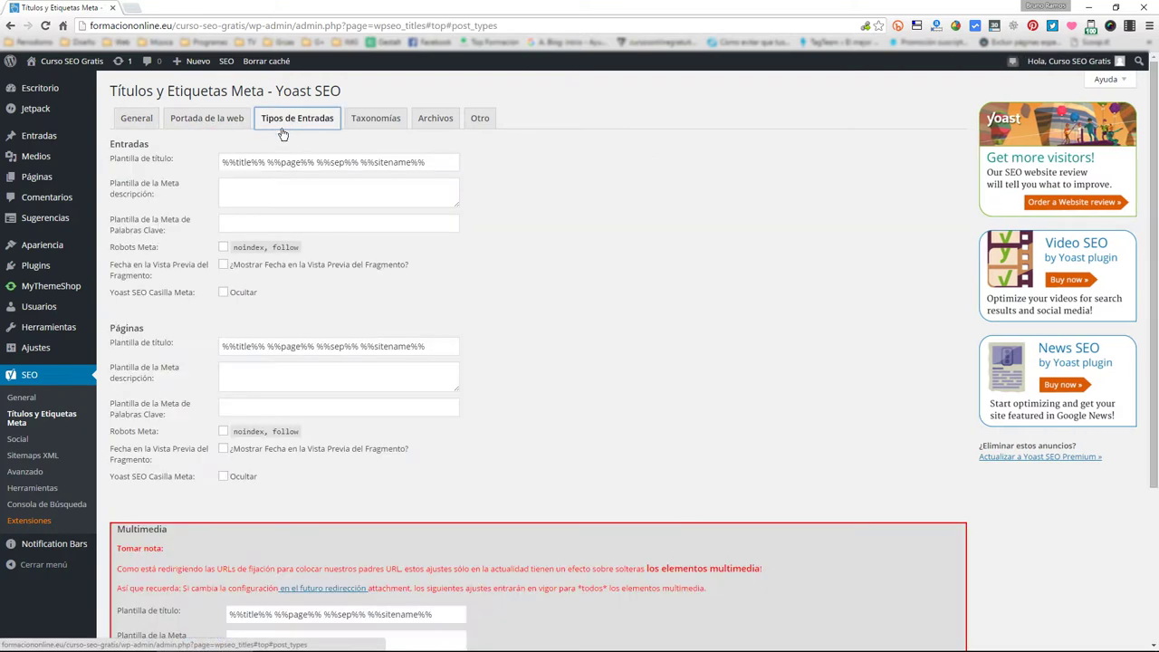
{"action": "left_click_drag", "start_coordinate": [263, 164], "coordinate": [237, 163]}
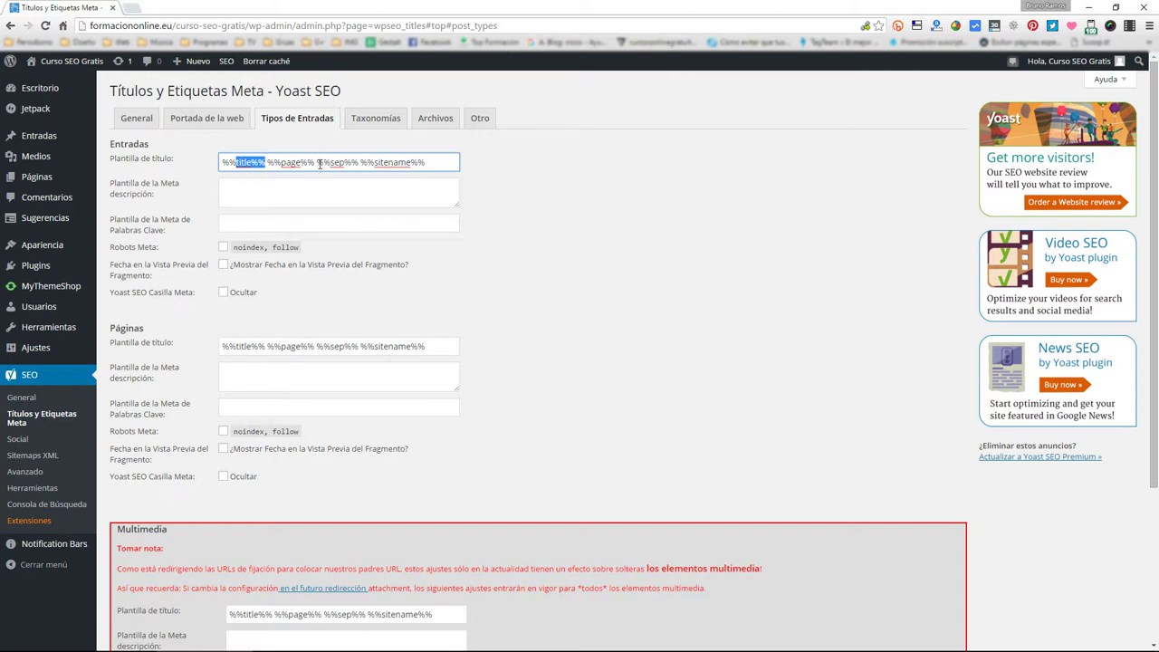
{"action": "left_click_drag", "start_coordinate": [317, 164], "coordinate": [351, 164]}
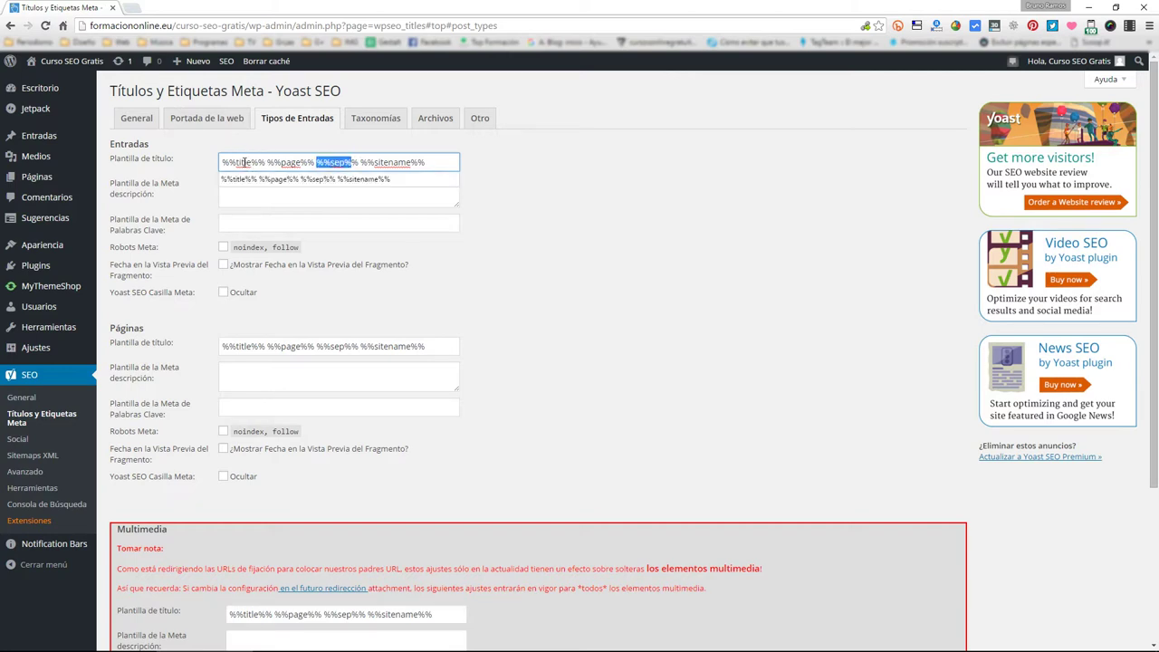
{"action": "left_click_drag", "start_coordinate": [263, 164], "coordinate": [425, 162]}
{"action": "left_click", "coordinate": [516, 190]}
{"action": "left_click", "coordinate": [268, 162]}
{"action": "left_click", "coordinate": [361, 162]}
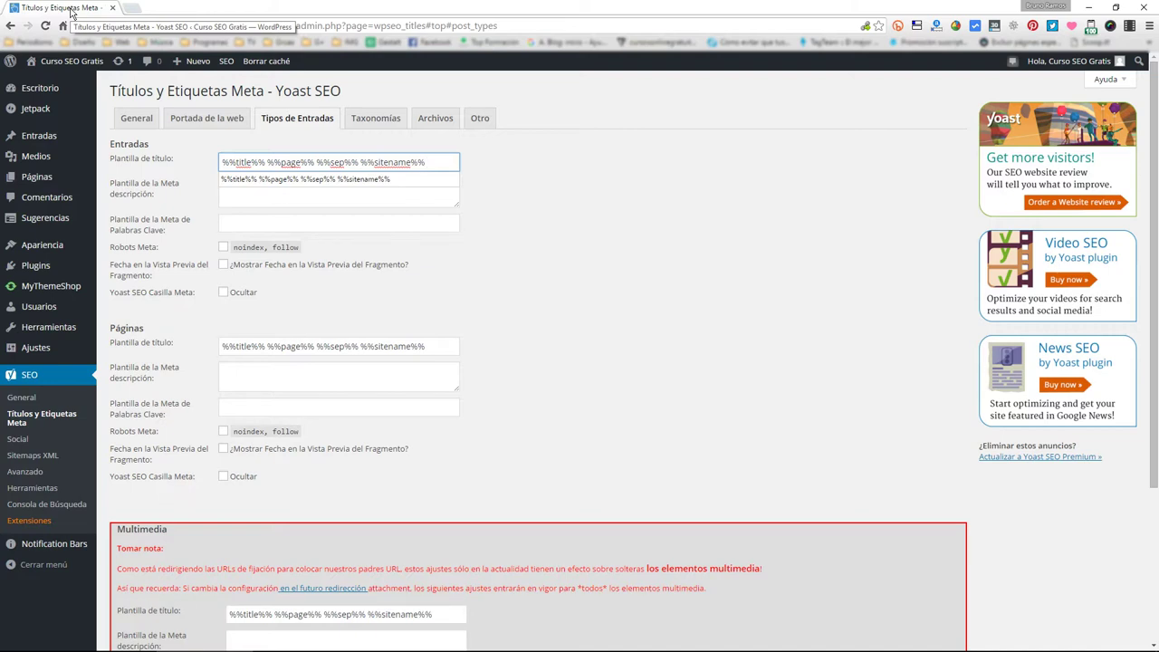
- Compare the title template for Entradas with the browser title of the site's home page, opened in a separate tab
{"action": "left_click_drag", "start_coordinate": [274, 162], "coordinate": [425, 162]}
{"action": "middle_click", "coordinate": [77, 60]}
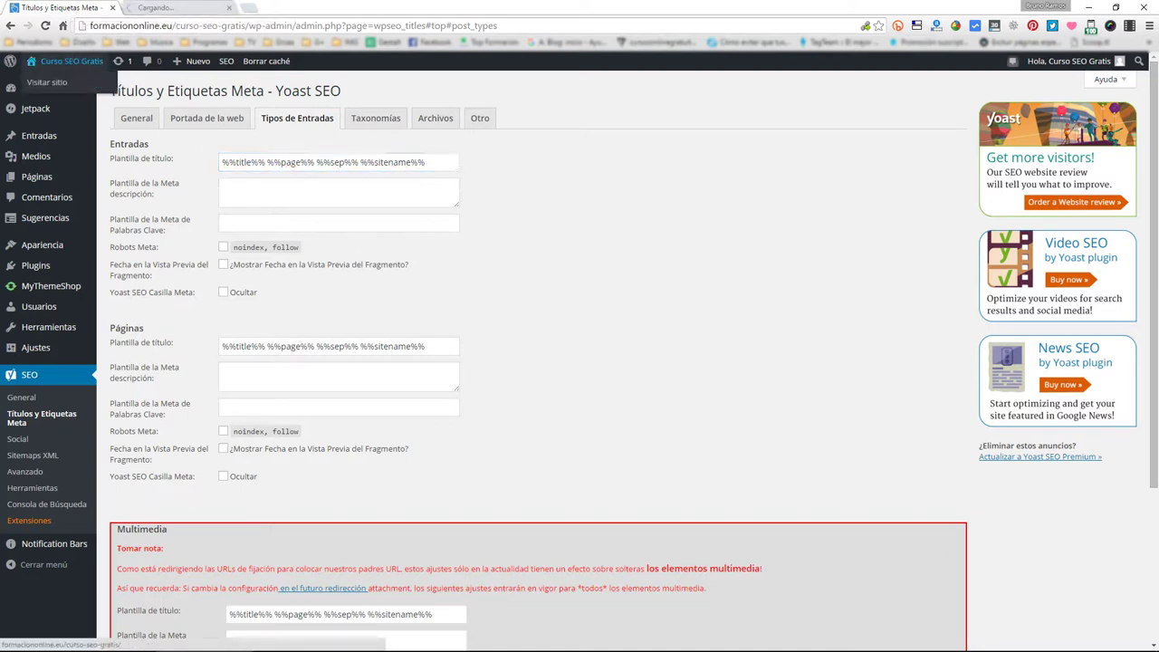
{"action": "left_click", "coordinate": [171, 8]}
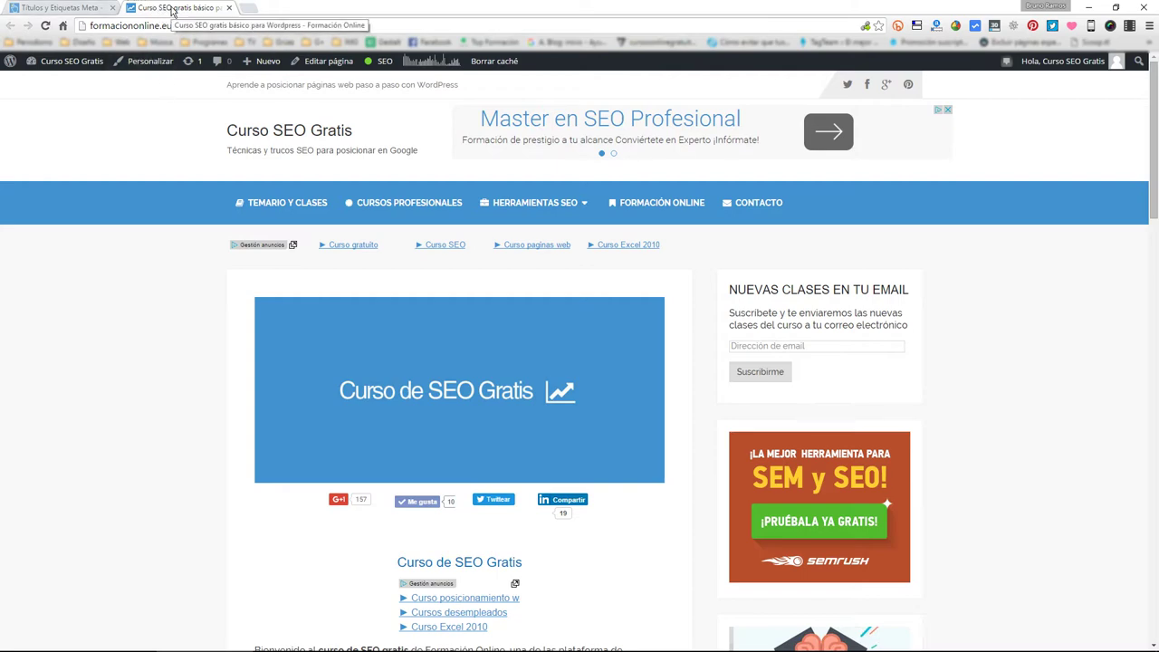
{"action": "left_click", "coordinate": [83, 7]}
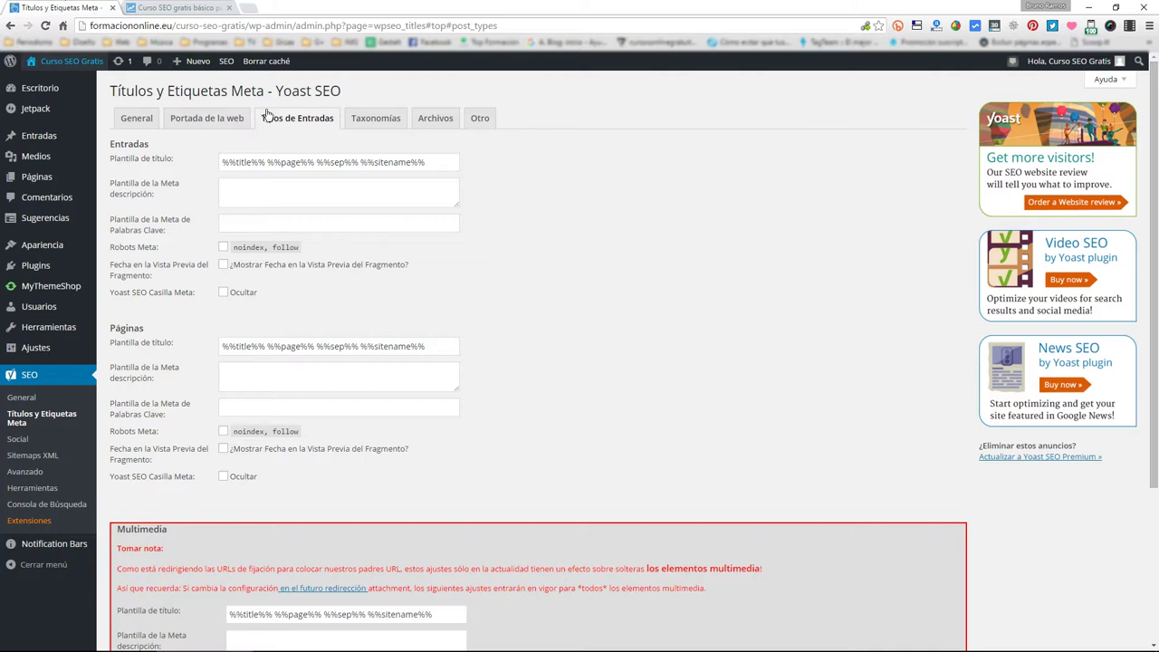
- Review the Portada de la web settings and the title separator options in Títulos y Etiquetas Meta
{"action": "left_click", "coordinate": [194, 119]}
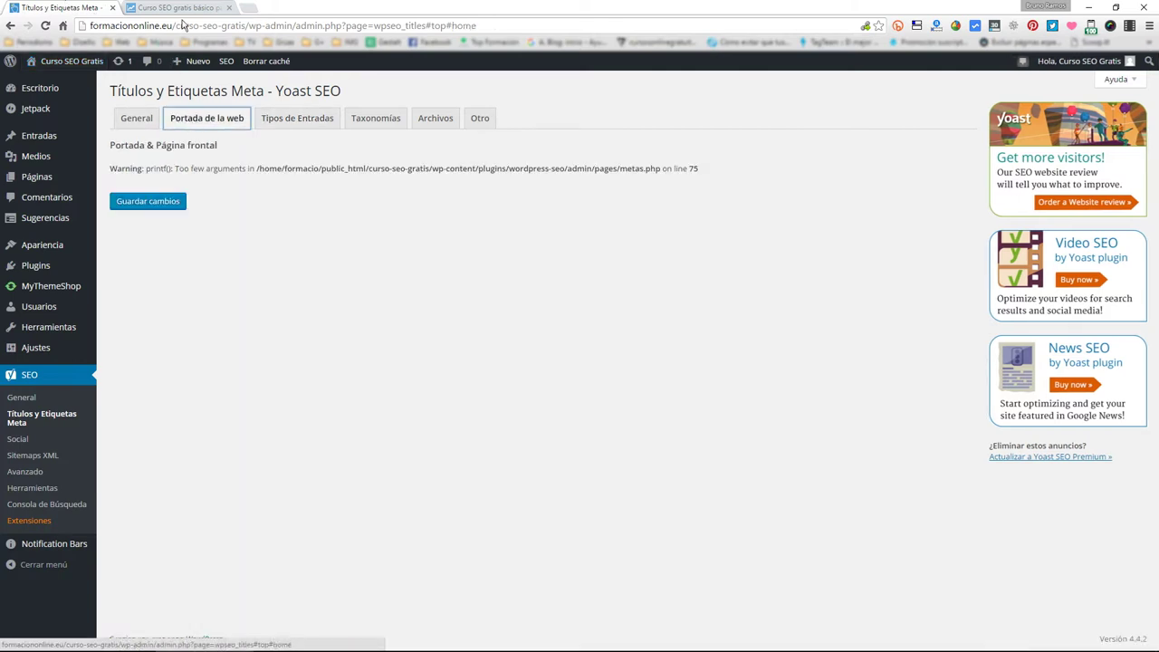
{"action": "left_click", "coordinate": [137, 121]}
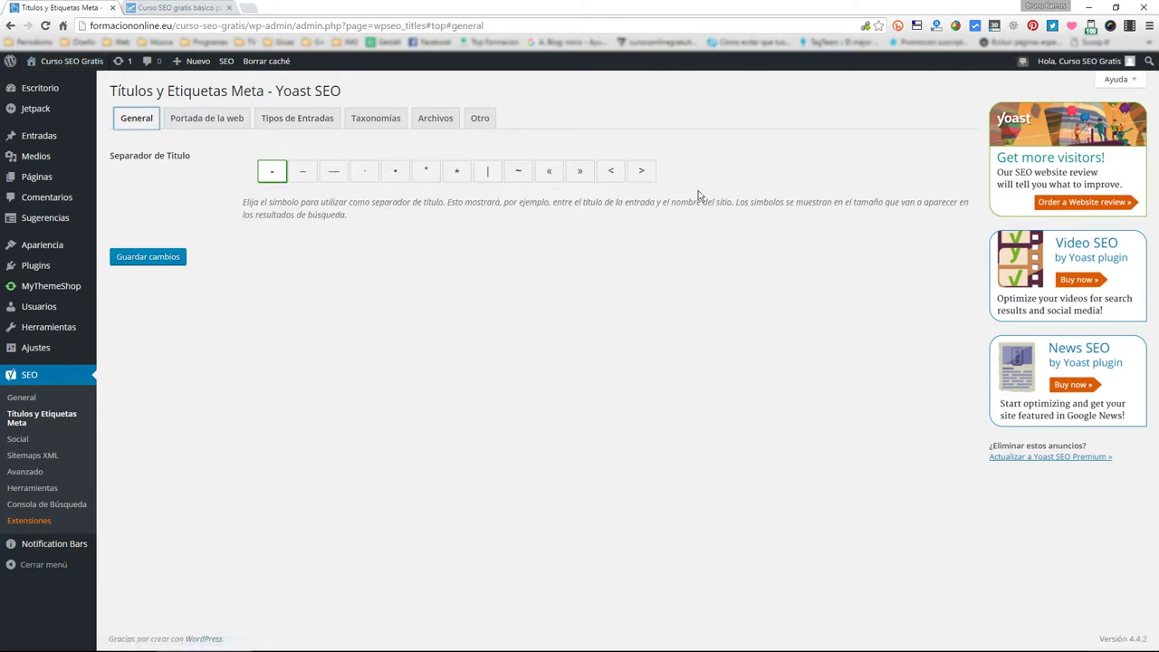
{"action": "left_click", "coordinate": [201, 118]}
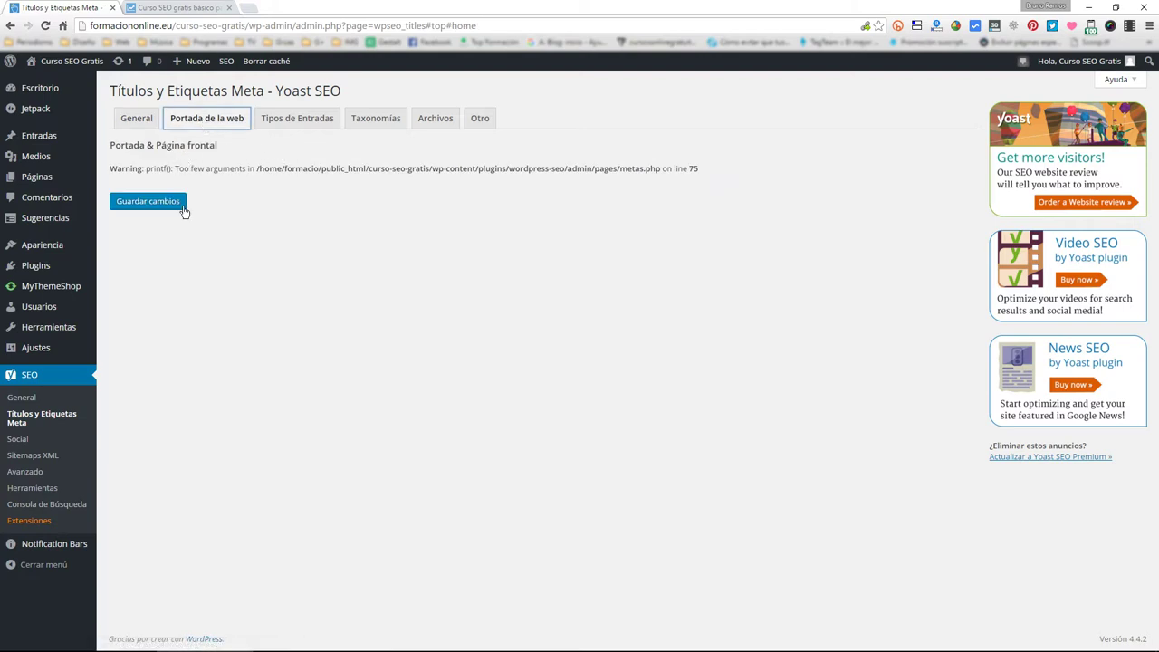
- Bring up the Páginas list in a new tab and open the home page "Curso SEO Gratis de Formación Online" for editing
{"action": "middle_click", "coordinate": [47, 183]}
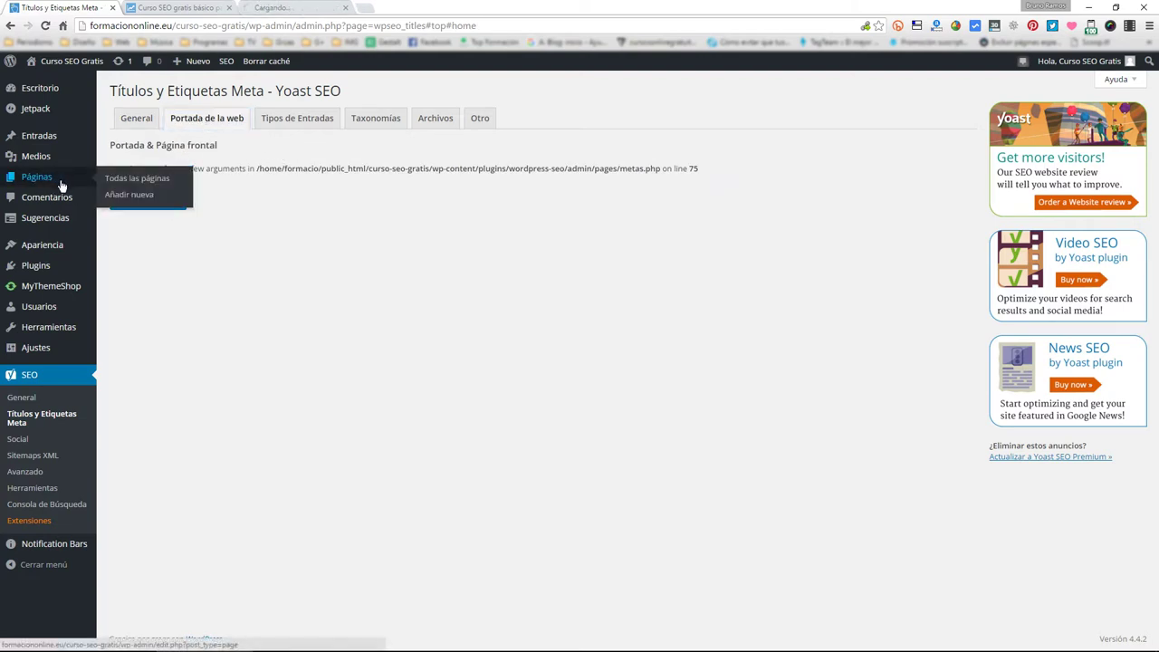
{"action": "left_click", "coordinate": [299, 8]}
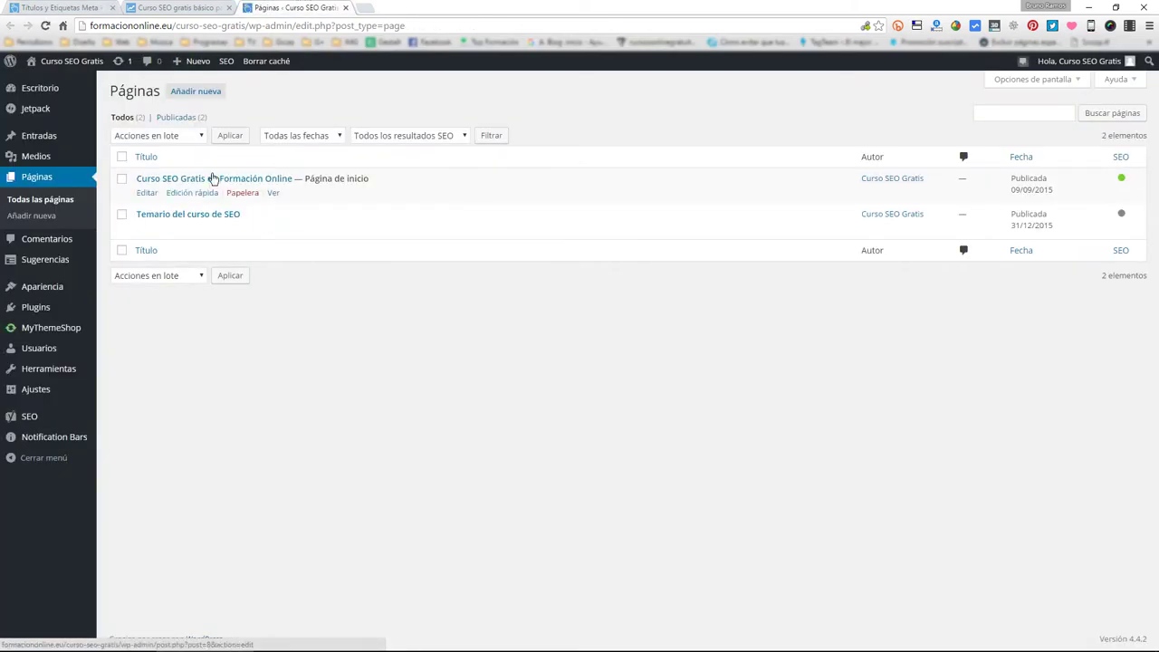
{"action": "left_click_drag", "start_coordinate": [408, 181], "coordinate": [240, 186]}
{"action": "left_click", "coordinate": [191, 181]}
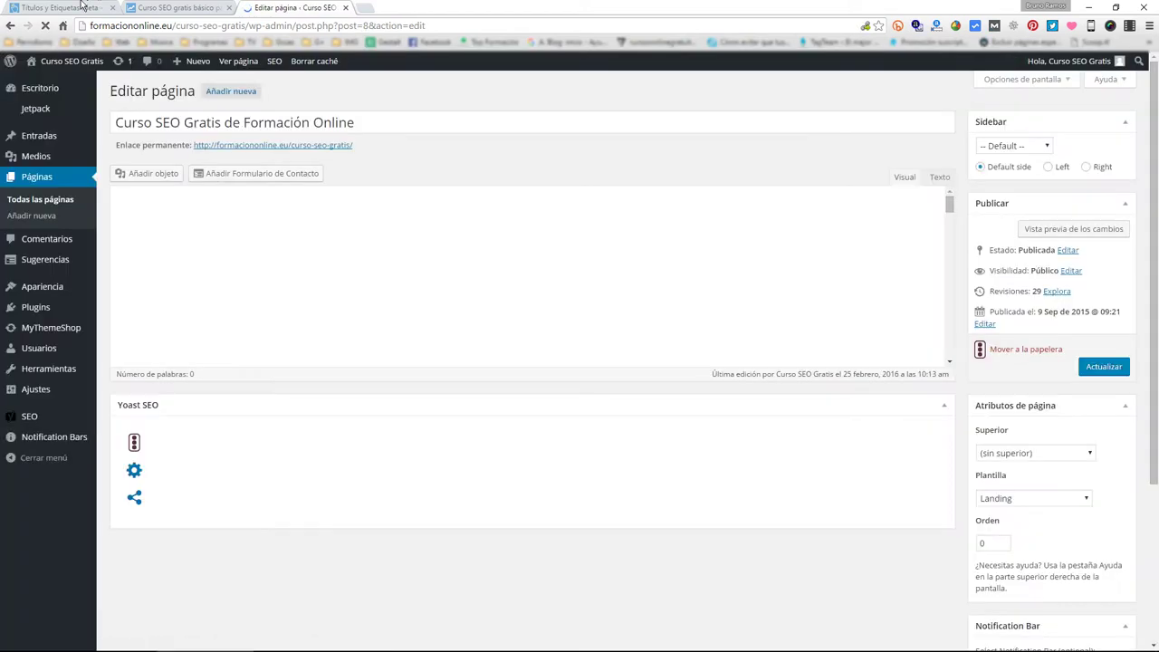
- Inspect the message under Portada & Página frontal in the Yoast settings and return to the page editor
{"action": "left_click", "coordinate": [82, 5]}
{"action": "left_click_drag", "start_coordinate": [699, 168], "coordinate": [380, 168]}
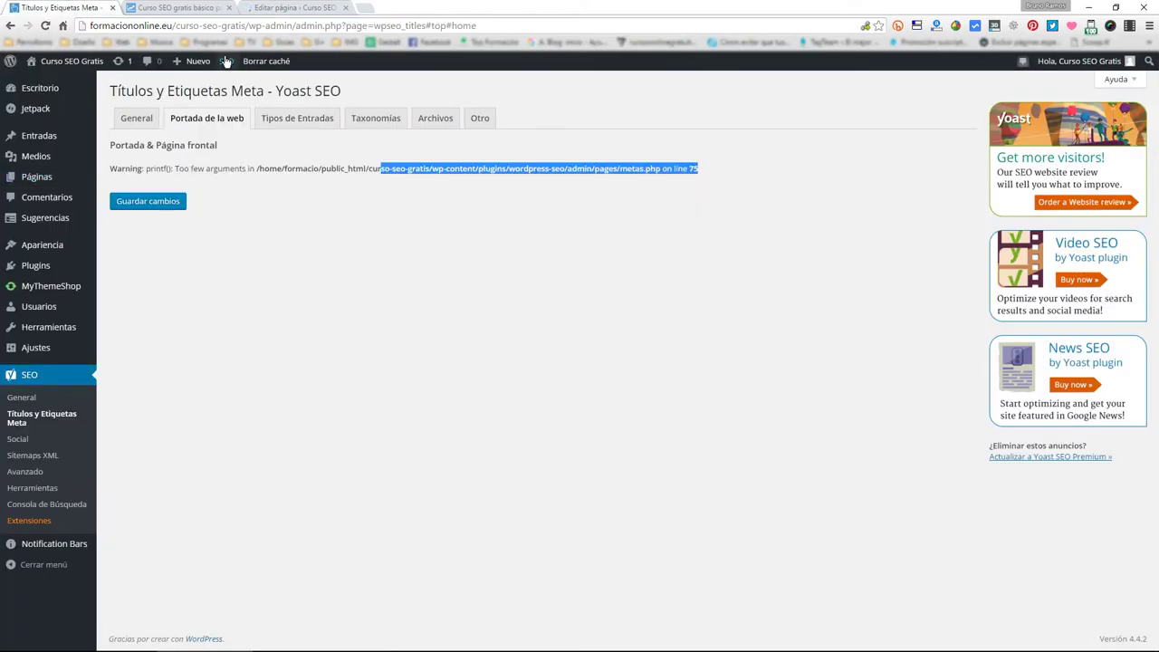
{"action": "left_click", "coordinate": [273, 6]}
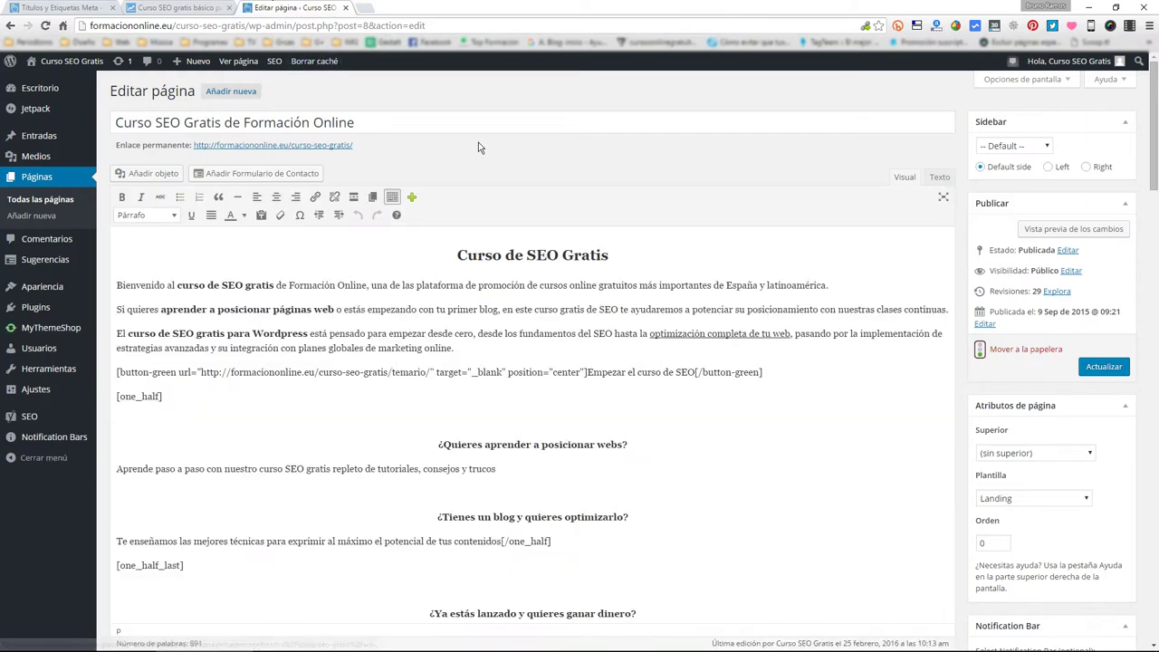
- Examine the home page's SEO title in the Yoast SEO snippet editor
{"action": "scroll", "coordinate": [662, 193], "scroll_direction": "down", "scroll_amount": 15}
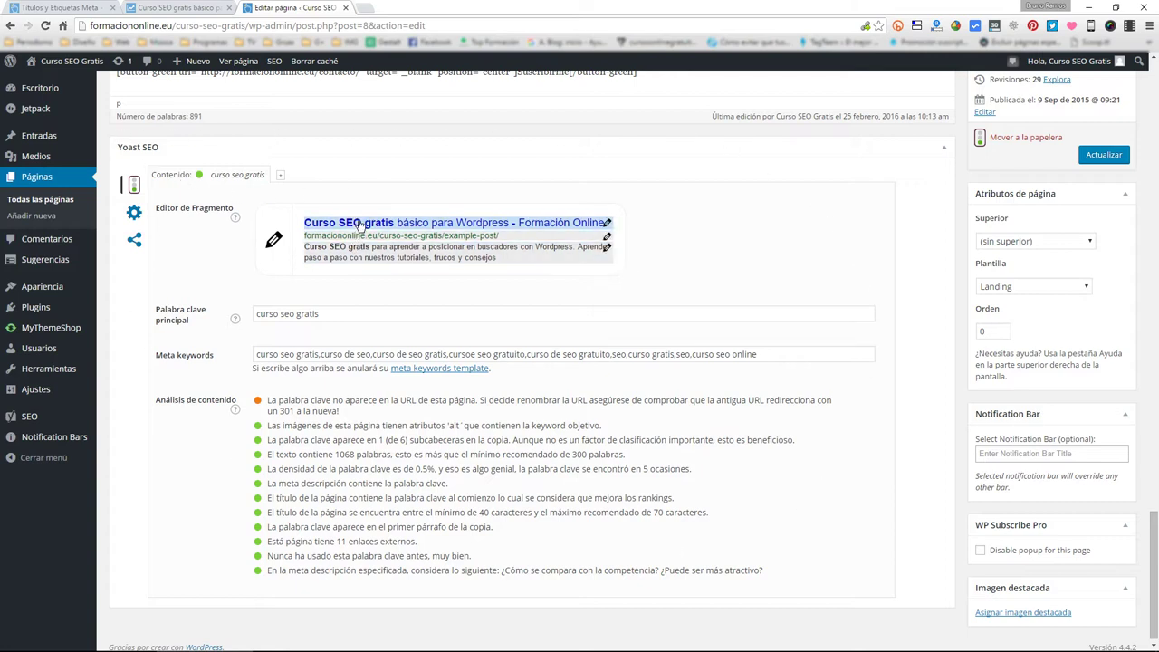
{"action": "left_click_drag", "start_coordinate": [306, 222], "coordinate": [619, 222]}
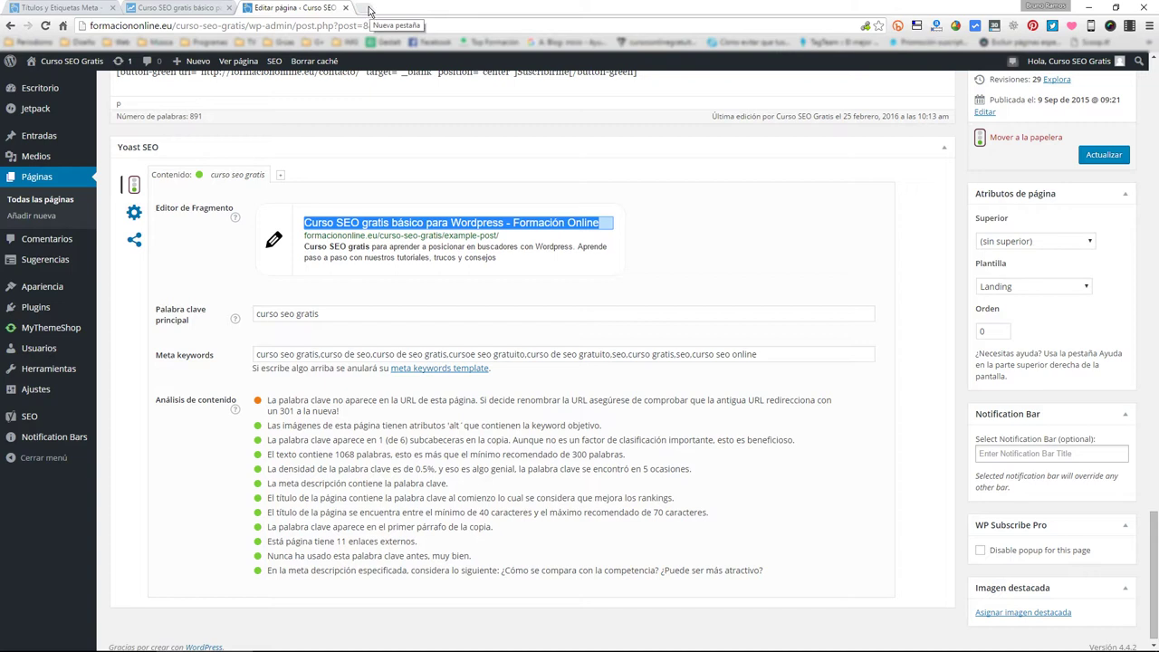
{"action": "left_click", "coordinate": [371, 183]}
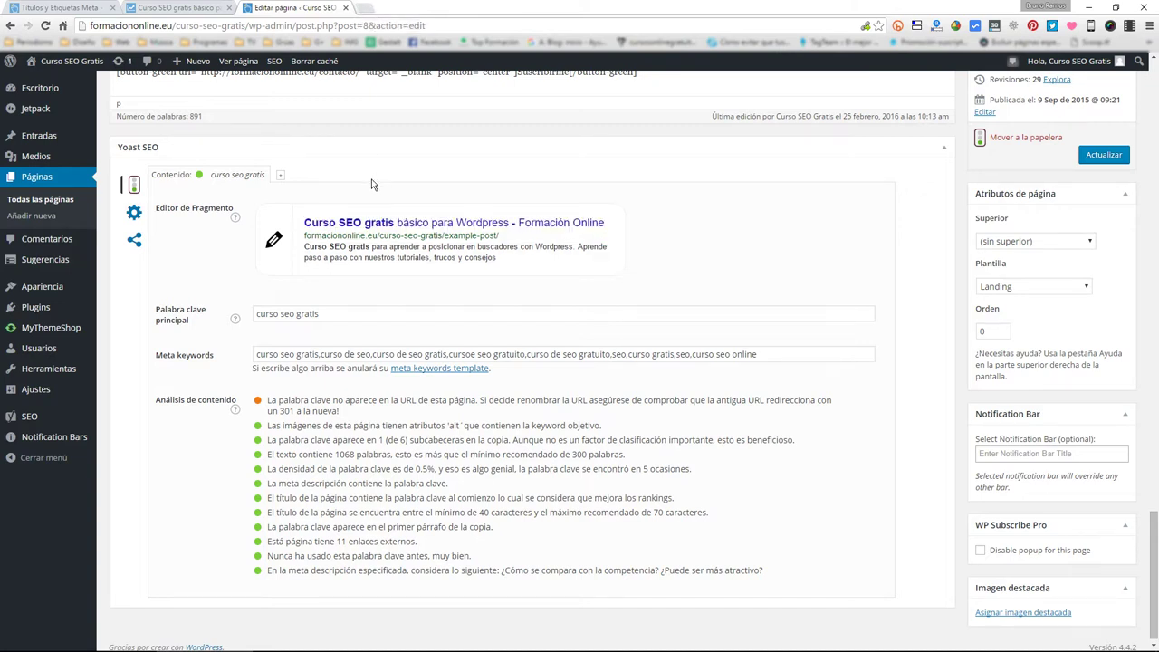
{"action": "left_click_drag", "start_coordinate": [302, 228], "coordinate": [355, 229]}
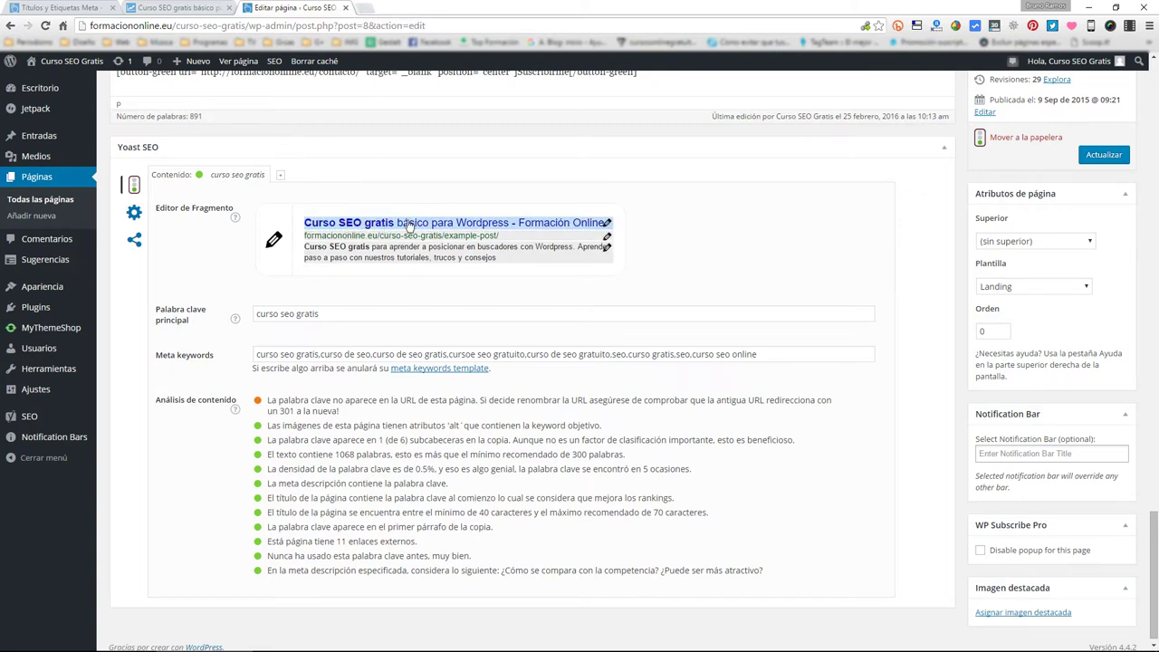
{"action": "left_click", "coordinate": [384, 229]}
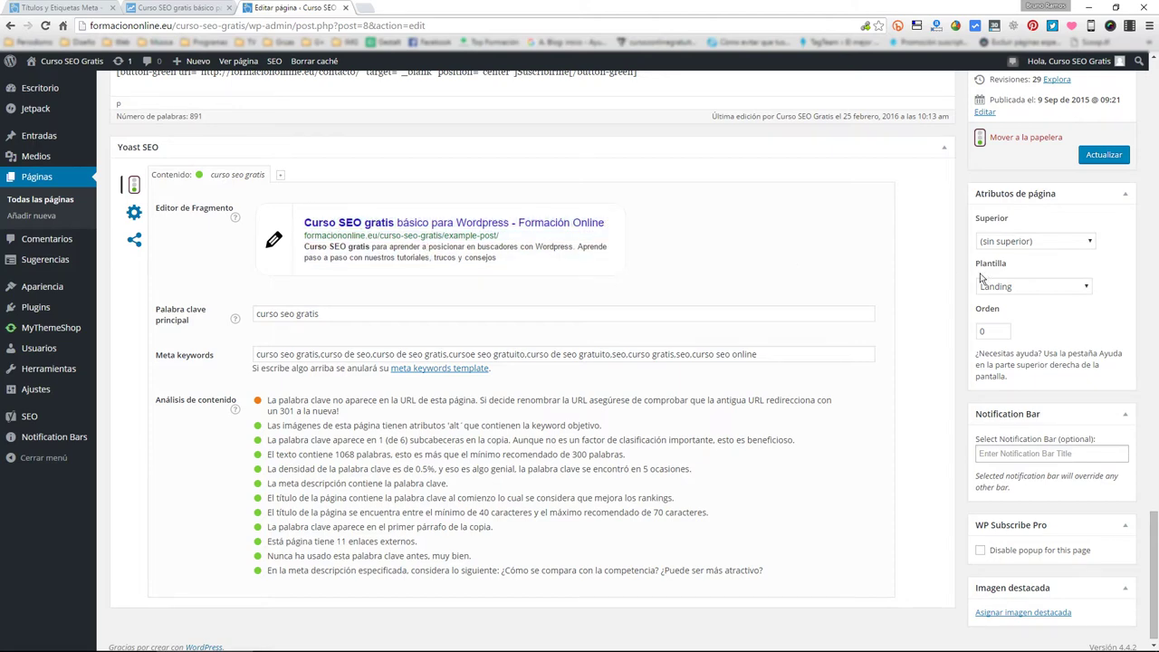
- Compare the home page's WordPress title with the SEO title in its Yoast snippet
{"action": "scroll", "coordinate": [949, 272], "scroll_direction": "up", "scroll_amount": 15}
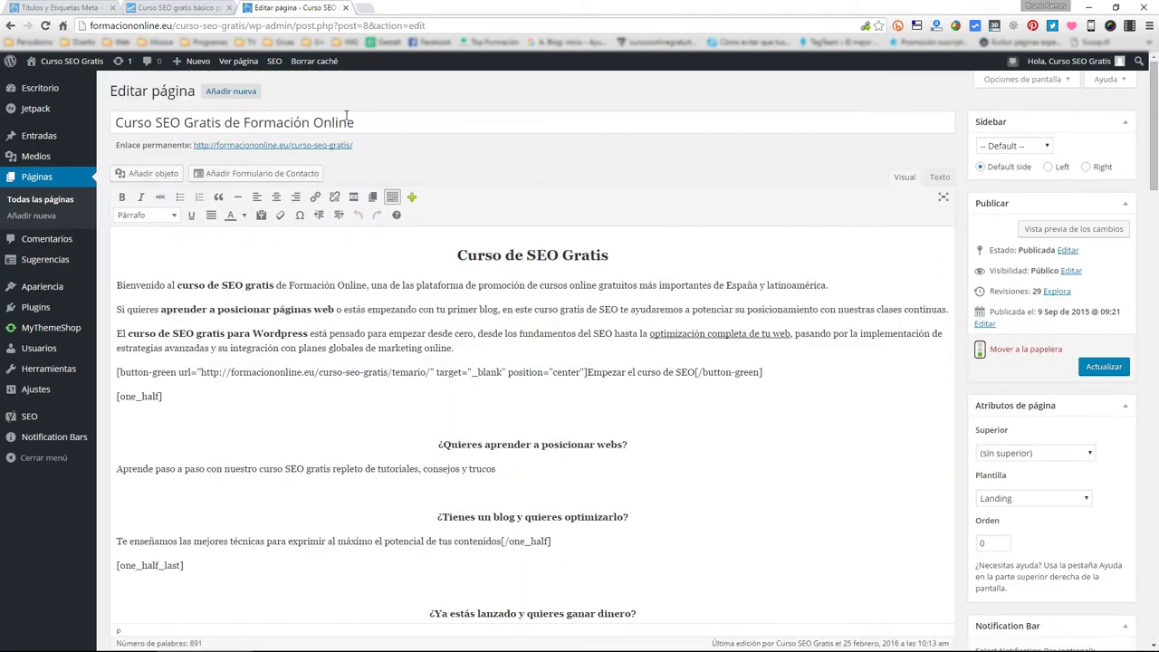
{"action": "left_click", "coordinate": [382, 123]}
{"action": "left_click_drag", "start_coordinate": [355, 123], "coordinate": [102, 116]}
{"action": "key", "text": "Right"}
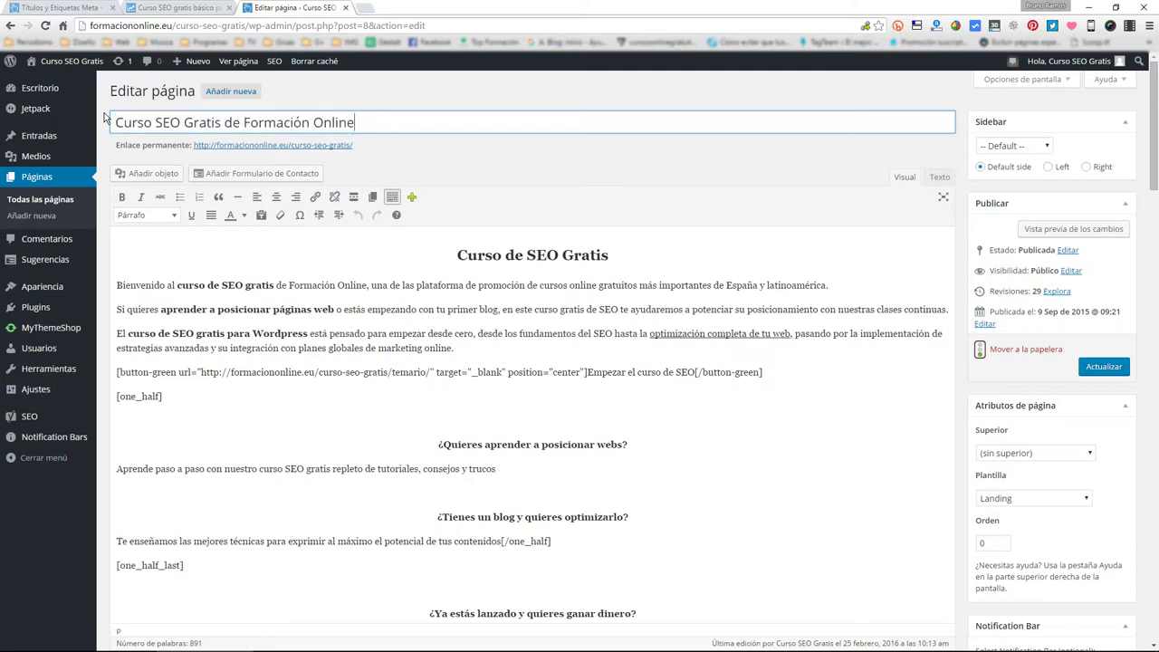
{"action": "left_click", "coordinate": [750, 178]}
{"action": "scroll", "coordinate": [749, 181], "scroll_direction": "down", "scroll_amount": 15}
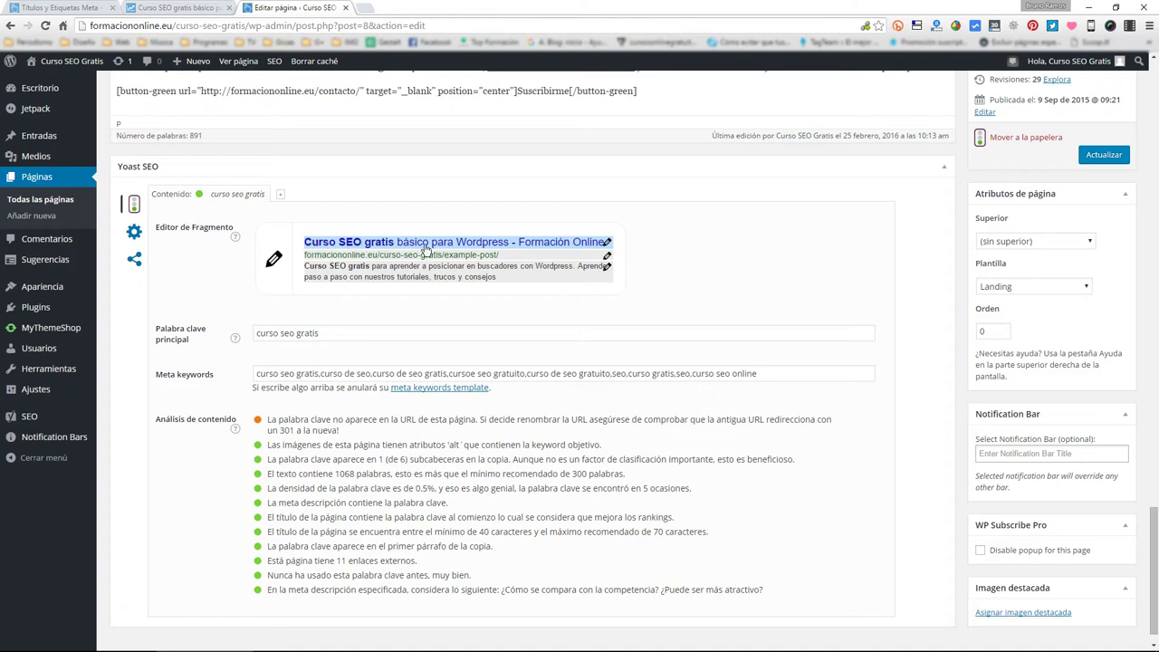
{"action": "left_click", "coordinate": [514, 241]}
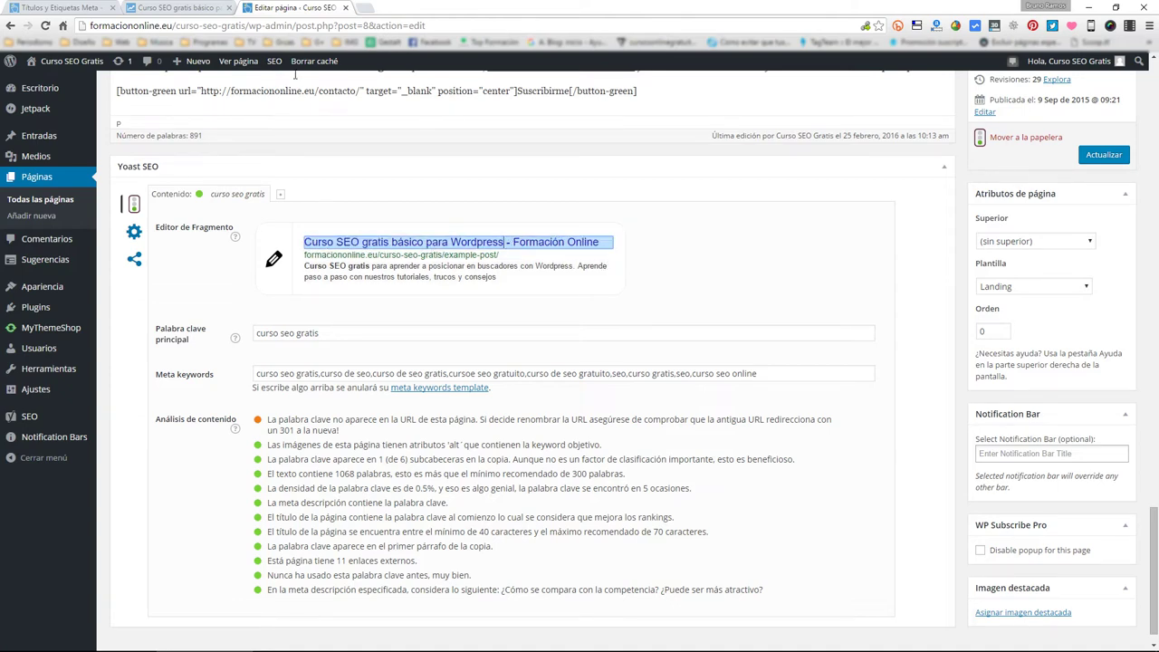
- Return to Títulos y Etiquetas Meta and revisit the General separator options and the Portada de la web settings
{"action": "left_click", "coordinate": [83, 7]}
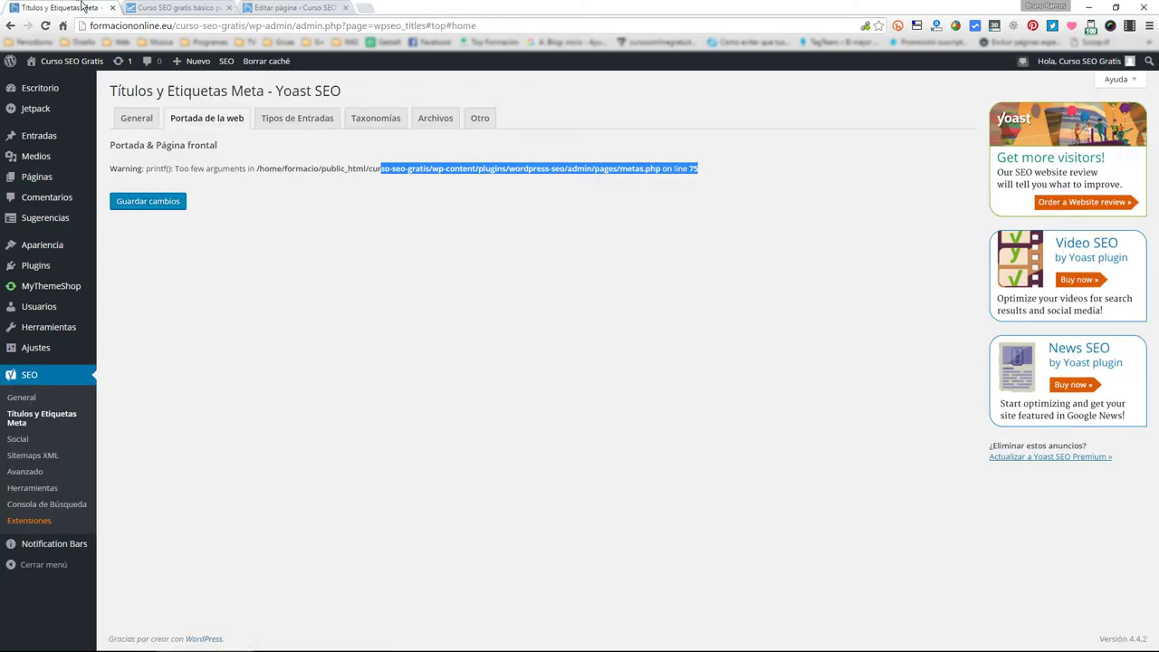
{"action": "left_click", "coordinate": [136, 119]}
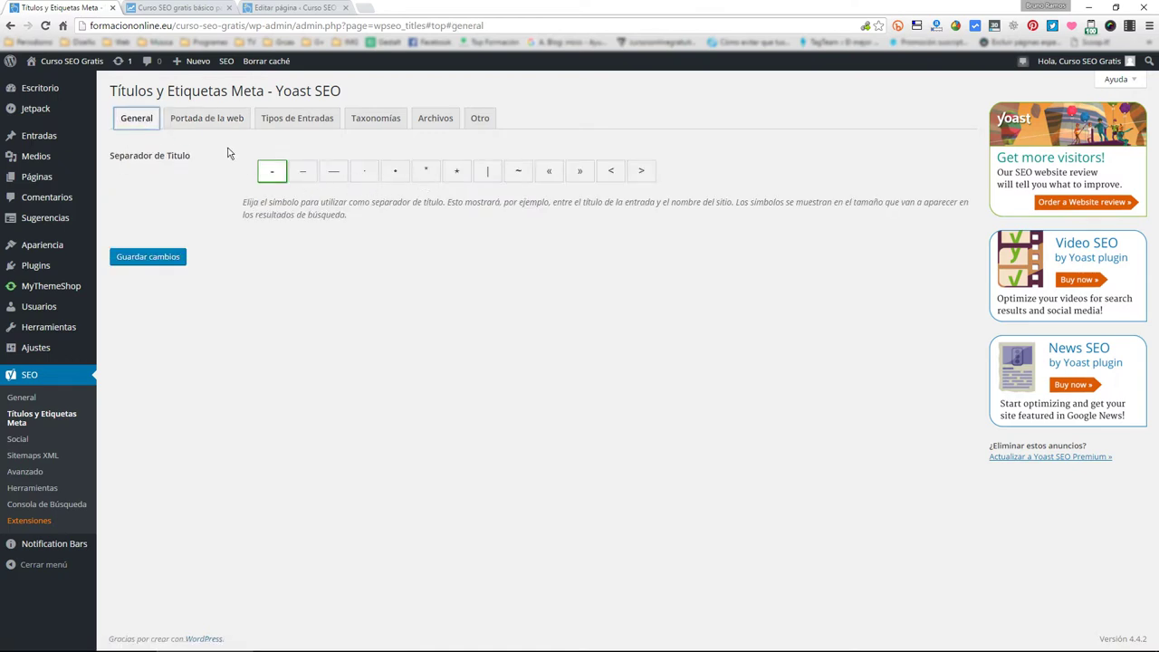
{"action": "left_click", "coordinate": [197, 123]}
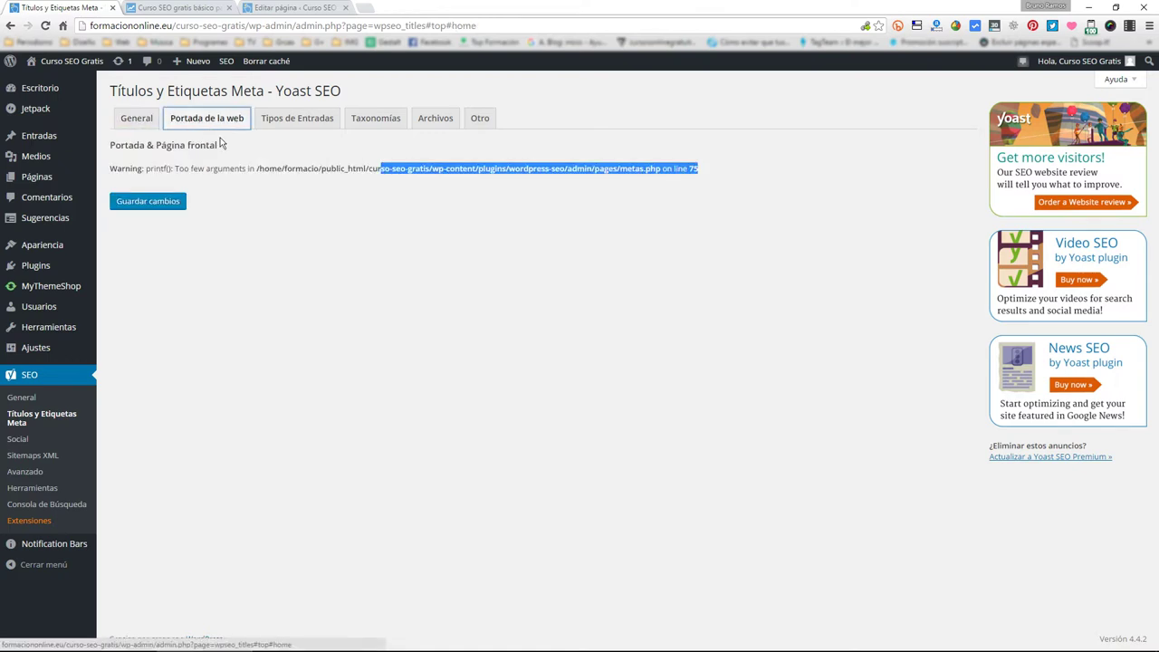
{"action": "left_click", "coordinate": [711, 175]}
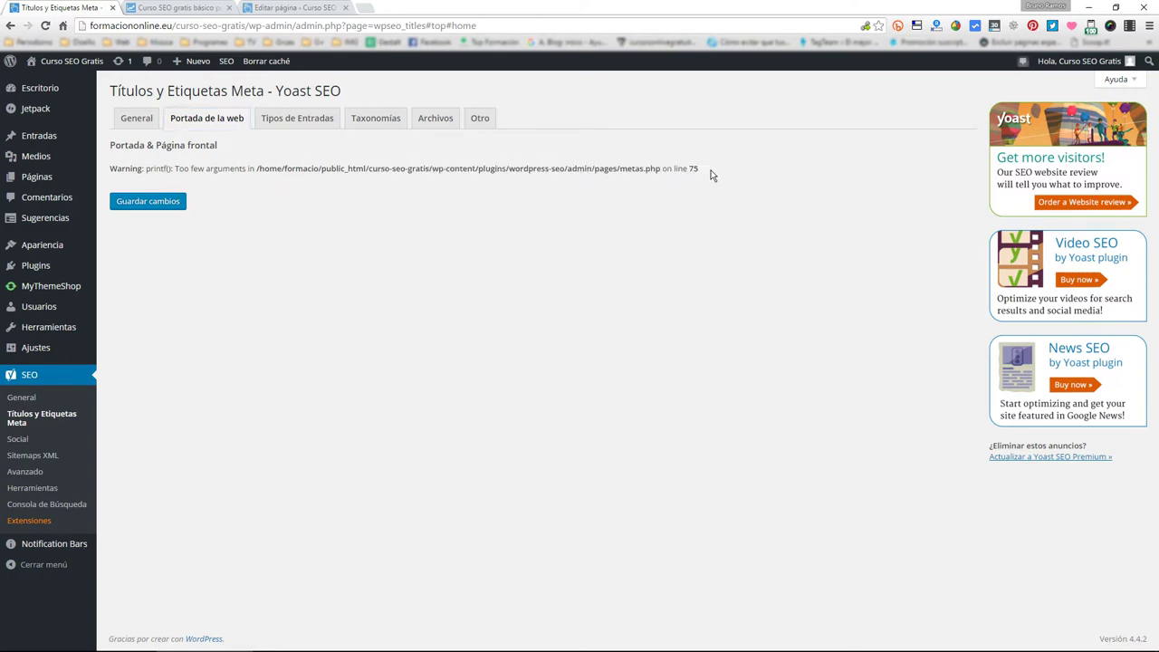
- Check Portada de la web against the page being edited, and examine the meta description in its Yoast snippet
{"action": "left_click", "coordinate": [162, 11]}
{"action": "left_click", "coordinate": [303, 9]}
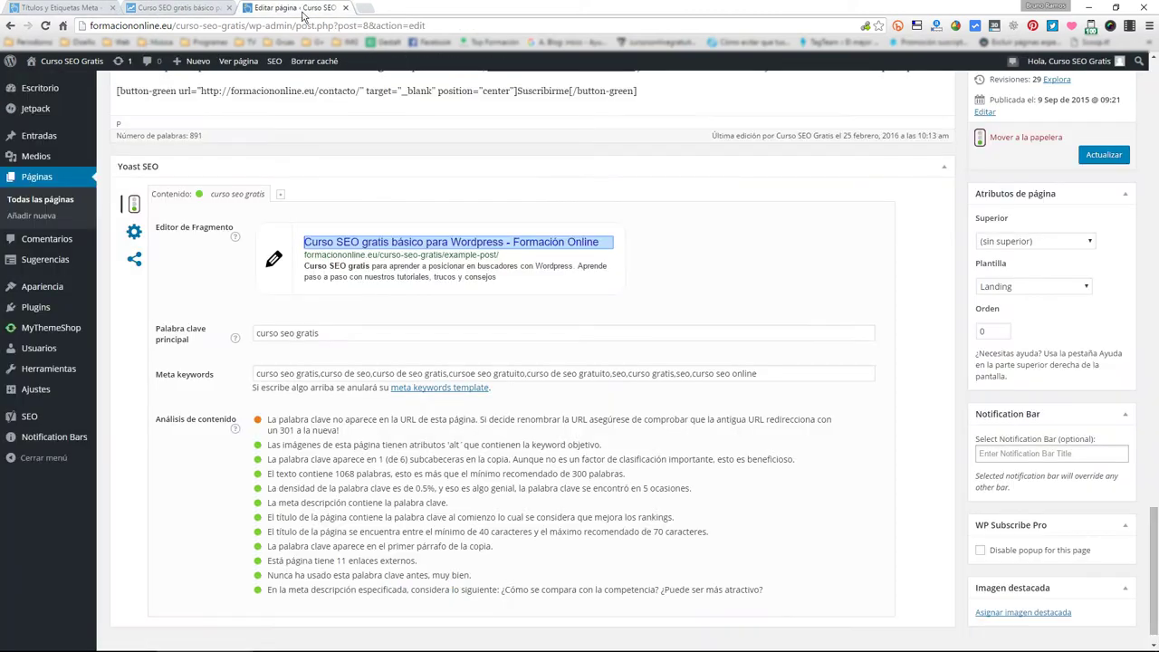
{"action": "key", "text": "ctrl+Tab"}
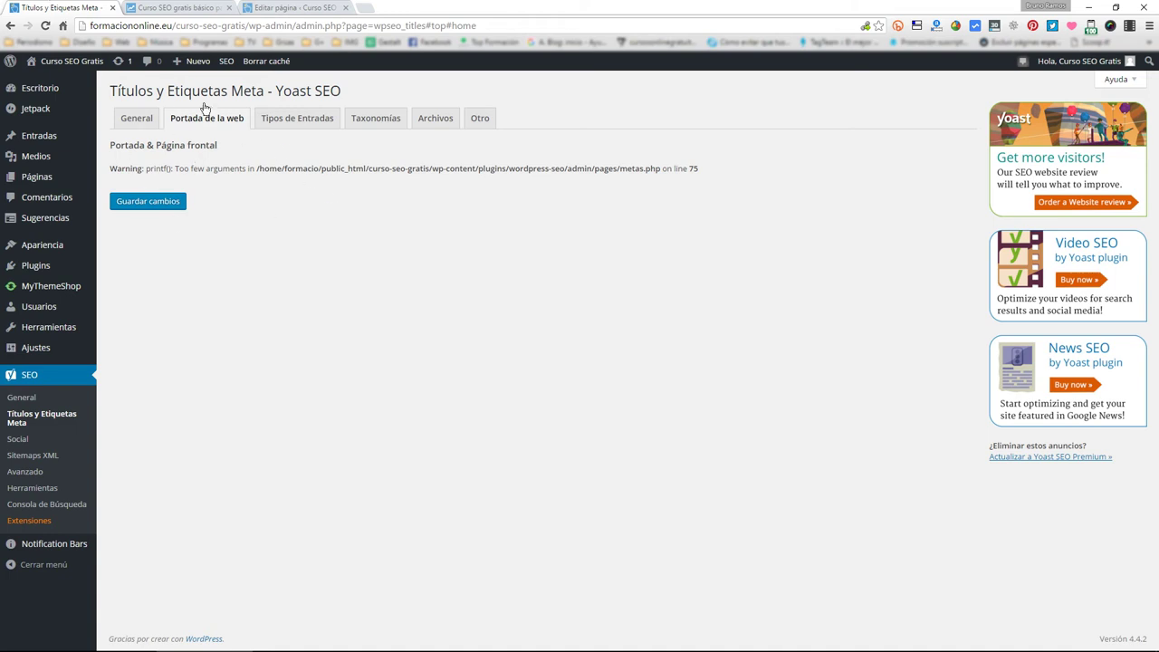
{"action": "left_click", "coordinate": [290, 7]}
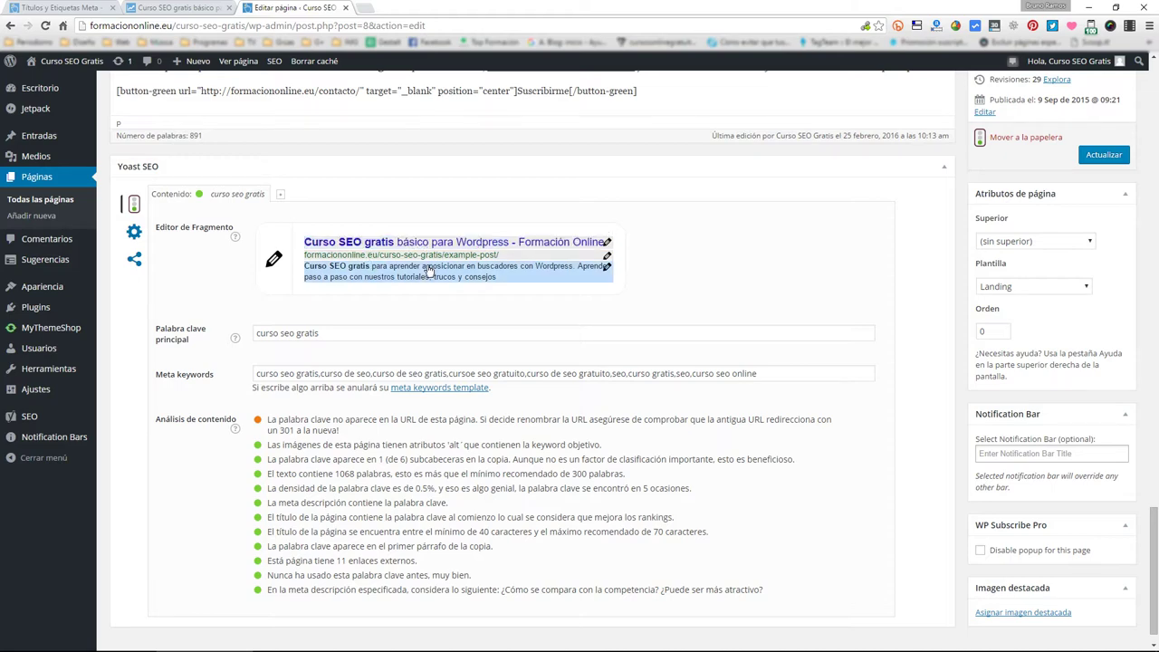
{"action": "left_click", "coordinate": [376, 269]}
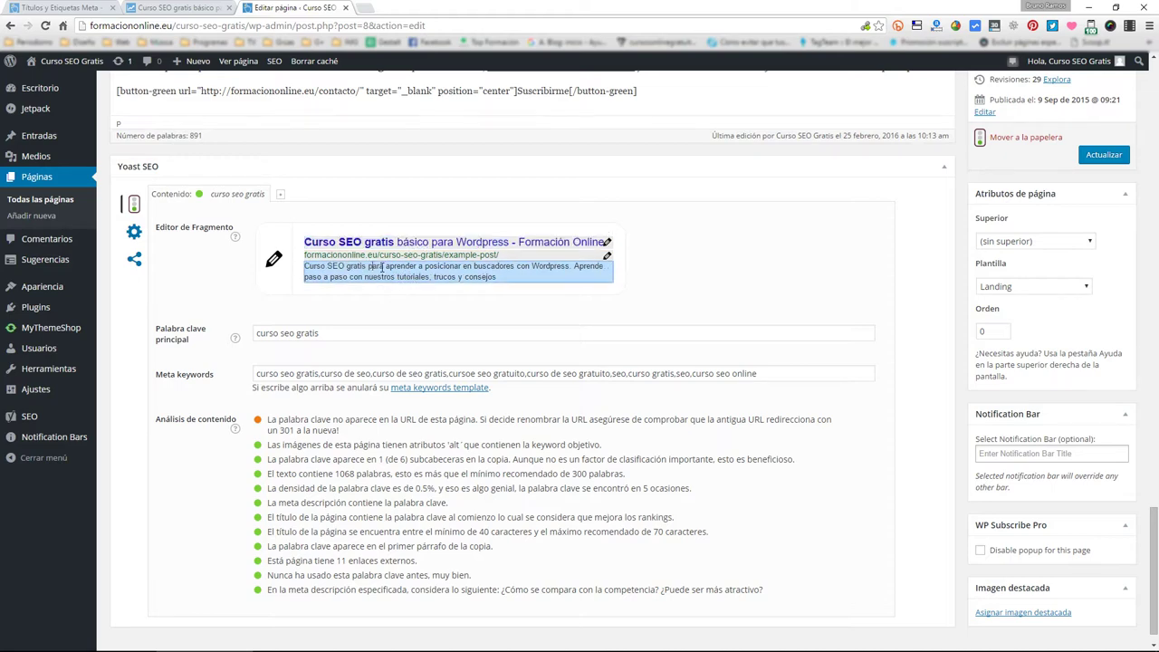
- Compare the page's permalink with the live home page, and reopen the Tipos de Entradas templates in the Yoast settings
{"action": "scroll", "coordinate": [749, 250], "scroll_direction": "up", "scroll_amount": 15}
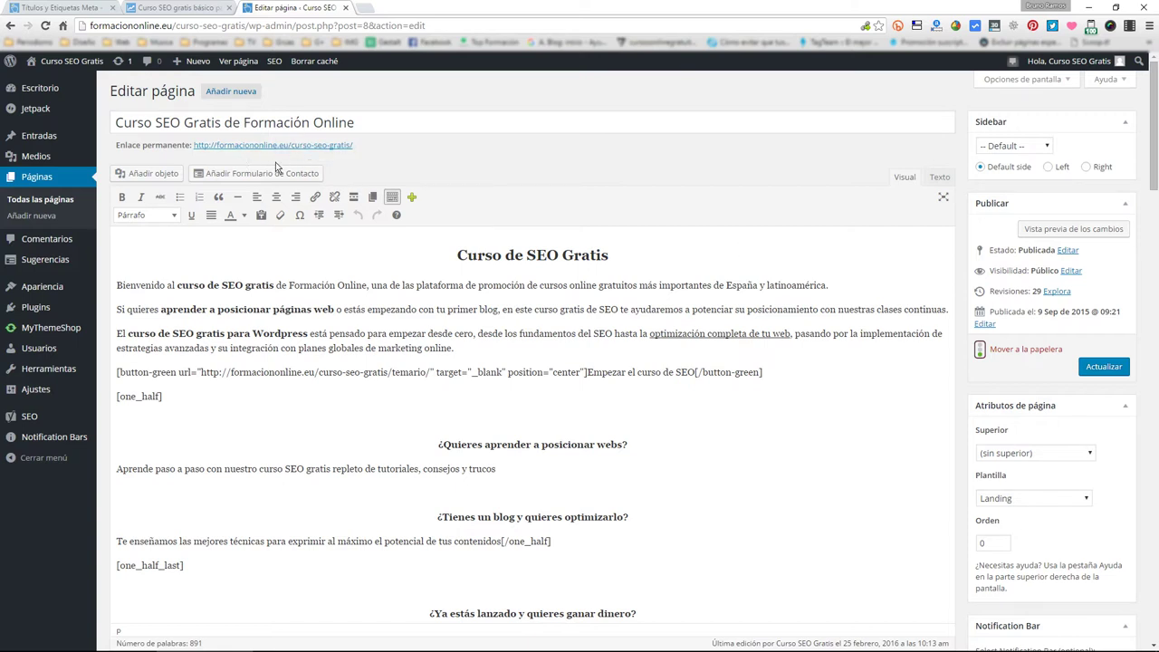
{"action": "left_click_drag", "start_coordinate": [371, 145], "coordinate": [288, 150]}
{"action": "left_click", "coordinate": [180, 7]}
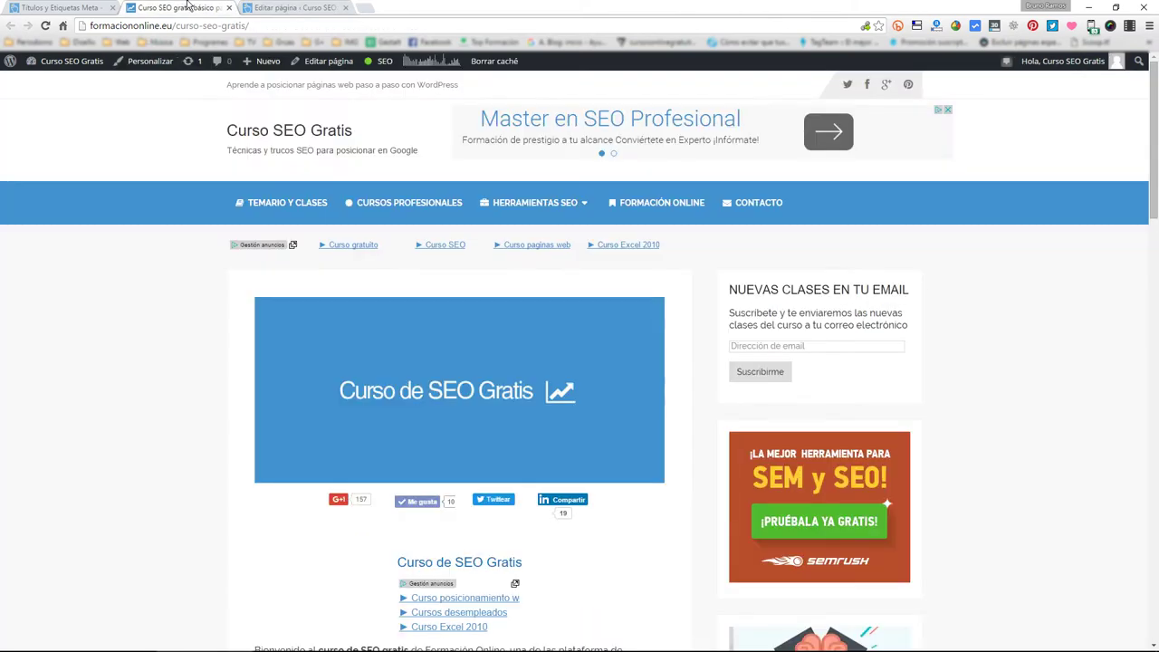
{"action": "left_click", "coordinate": [22, 6]}
{"action": "left_click", "coordinate": [317, 126]}
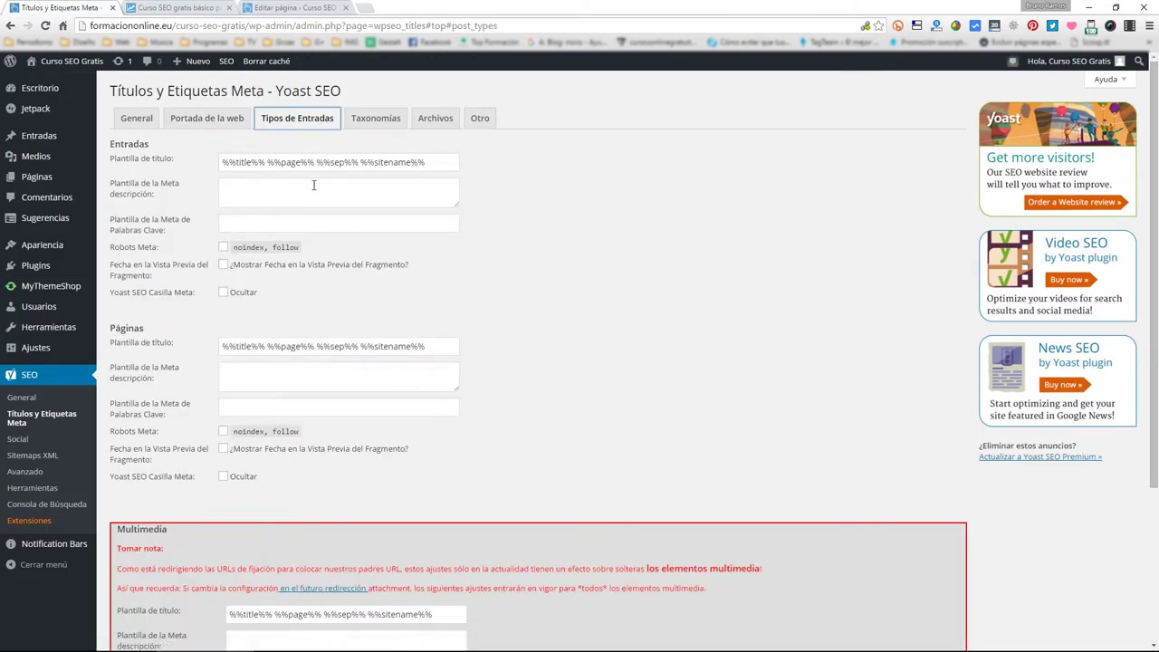
- Open the list of all Entradas, look through the posts, and switch to the live home page
{"action": "left_click", "coordinate": [288, 7]}
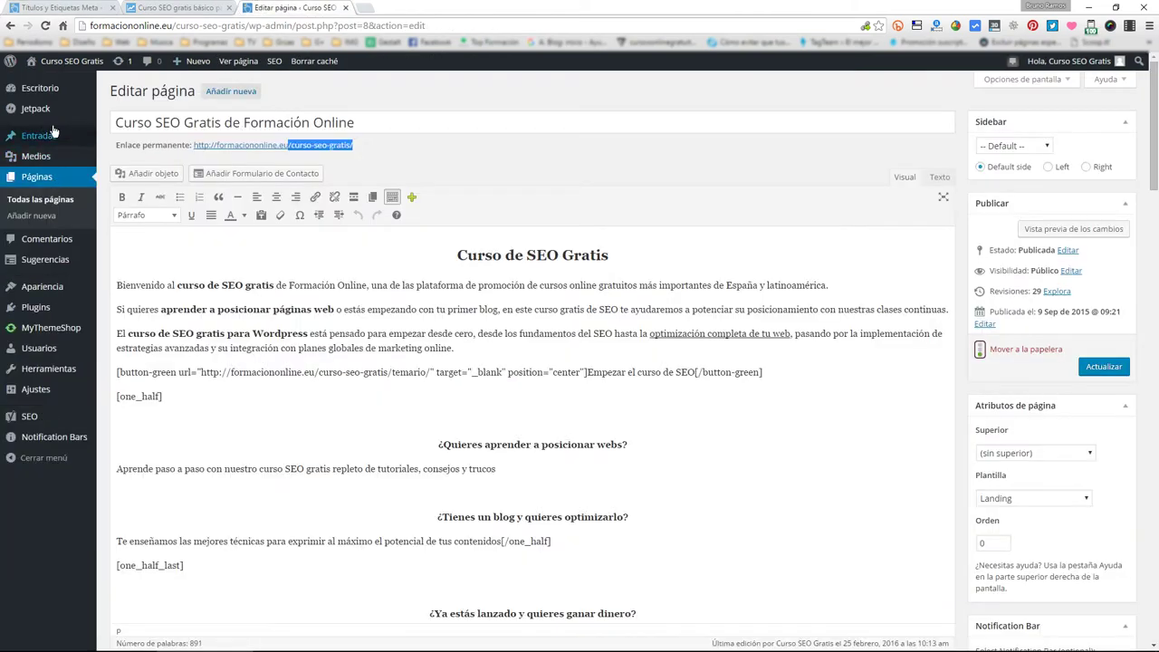
{"action": "left_click", "coordinate": [188, 60]}
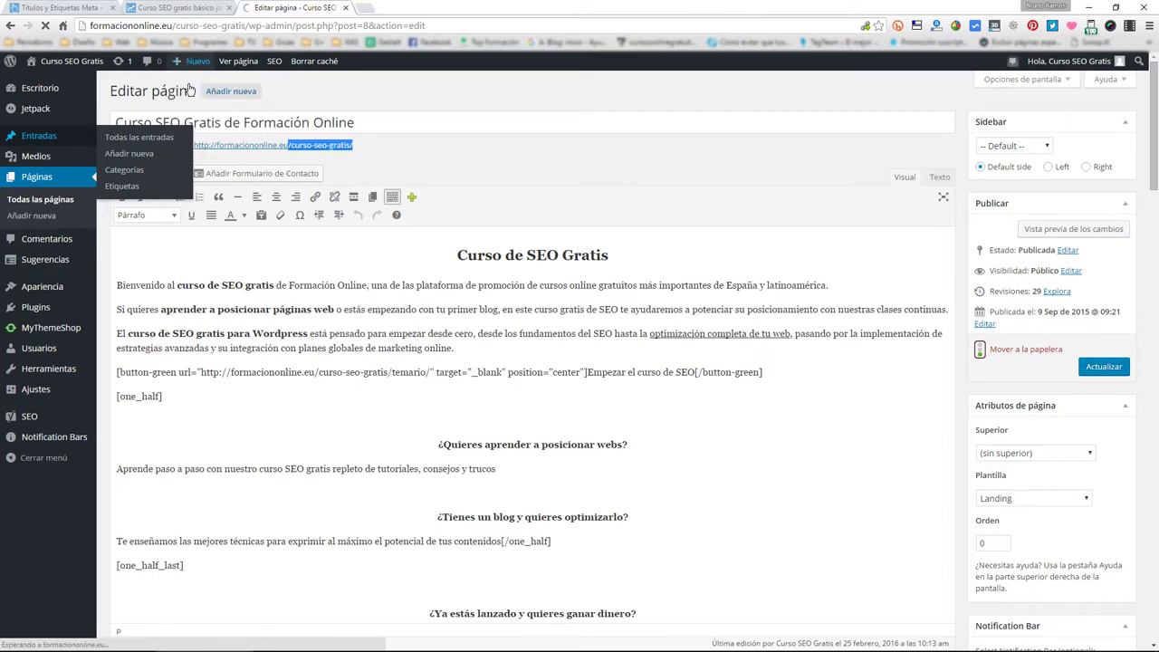
{"action": "scroll", "coordinate": [230, 380], "scroll_direction": "down", "scroll_amount": 1}
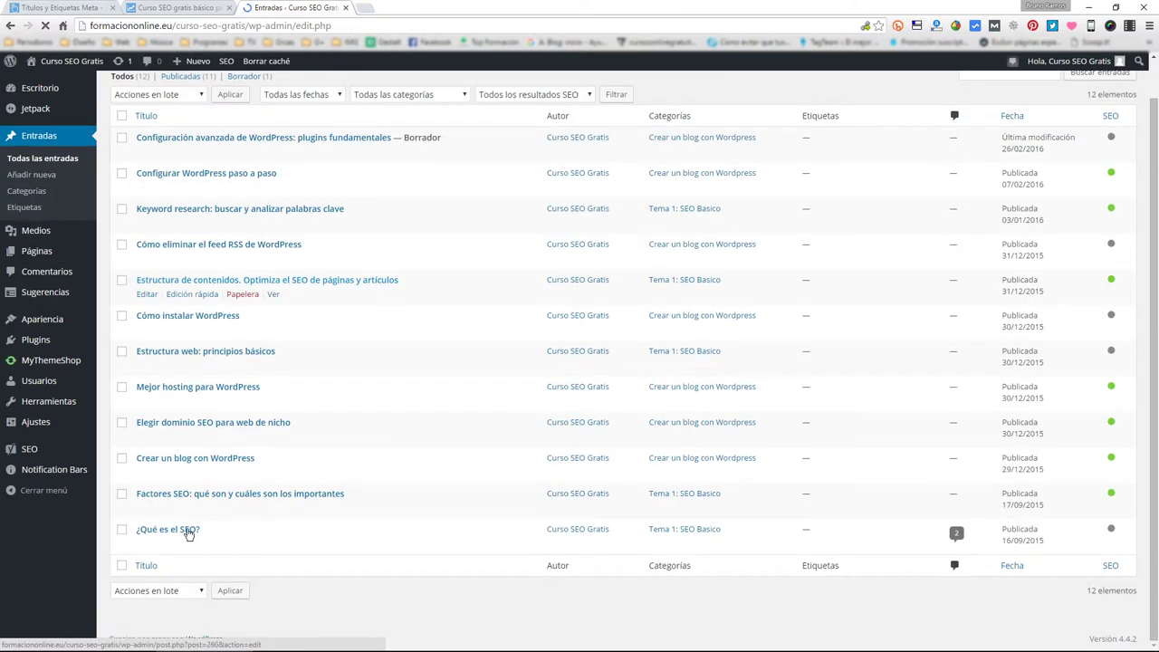
{"action": "left_click", "coordinate": [154, 6]}
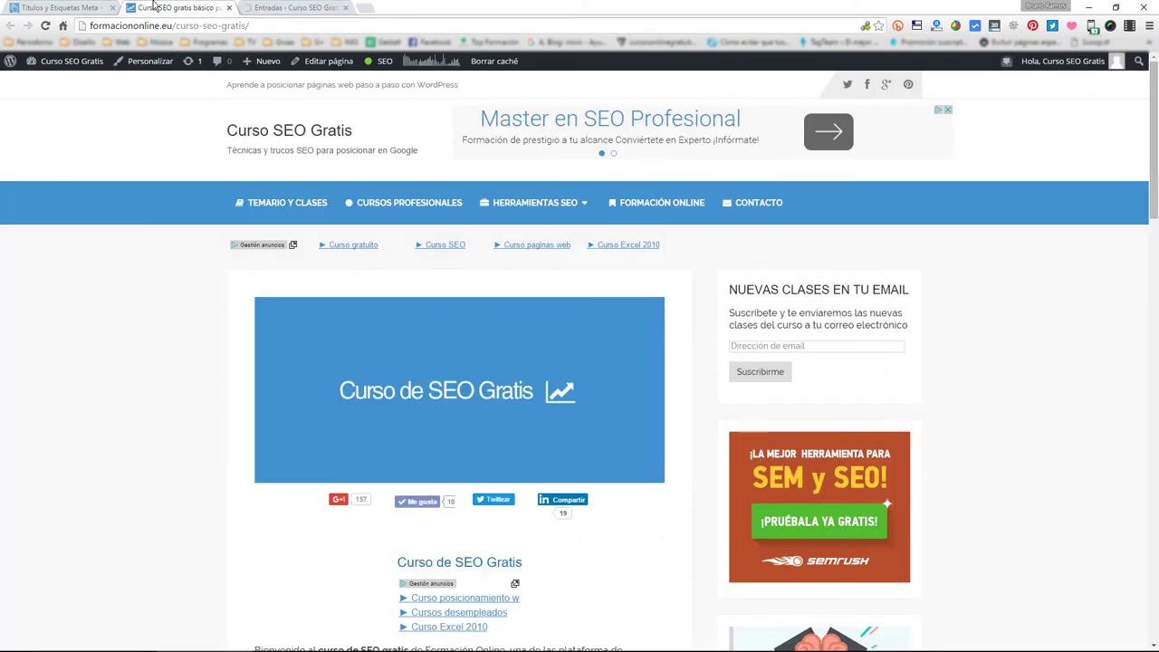
- Close the live home page and compare the %%title%% variable in the Entradas title template with the post's Yoast snippet
{"action": "middle_click", "coordinate": [154, 7]}
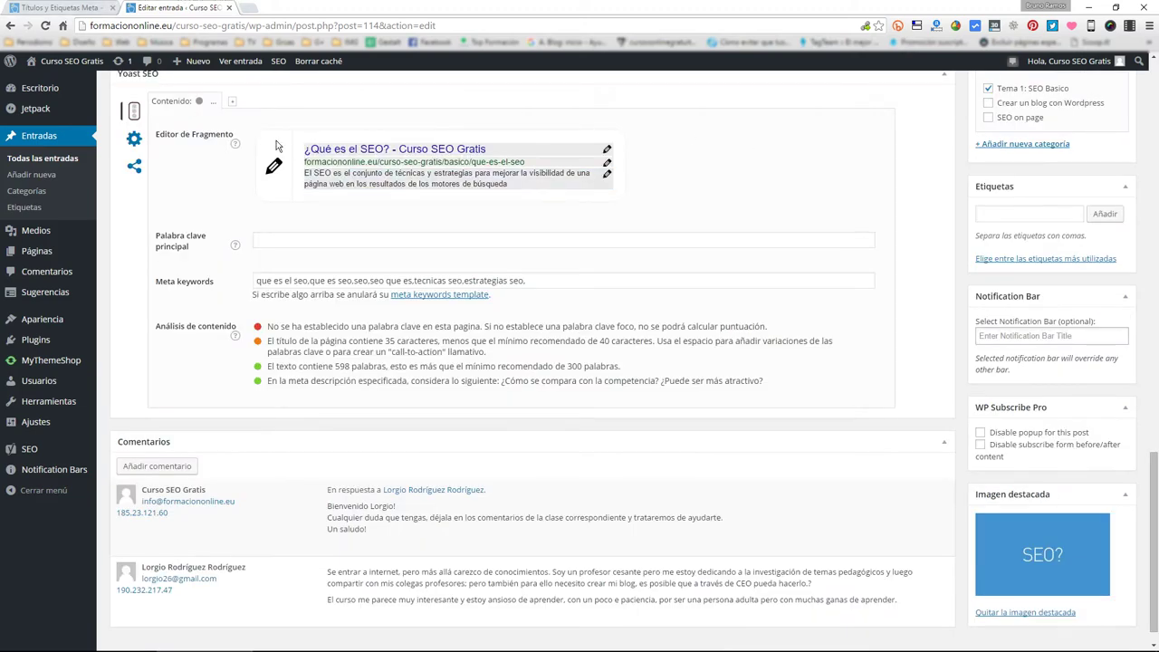
{"action": "key", "text": "ctrl+shift+Tab"}
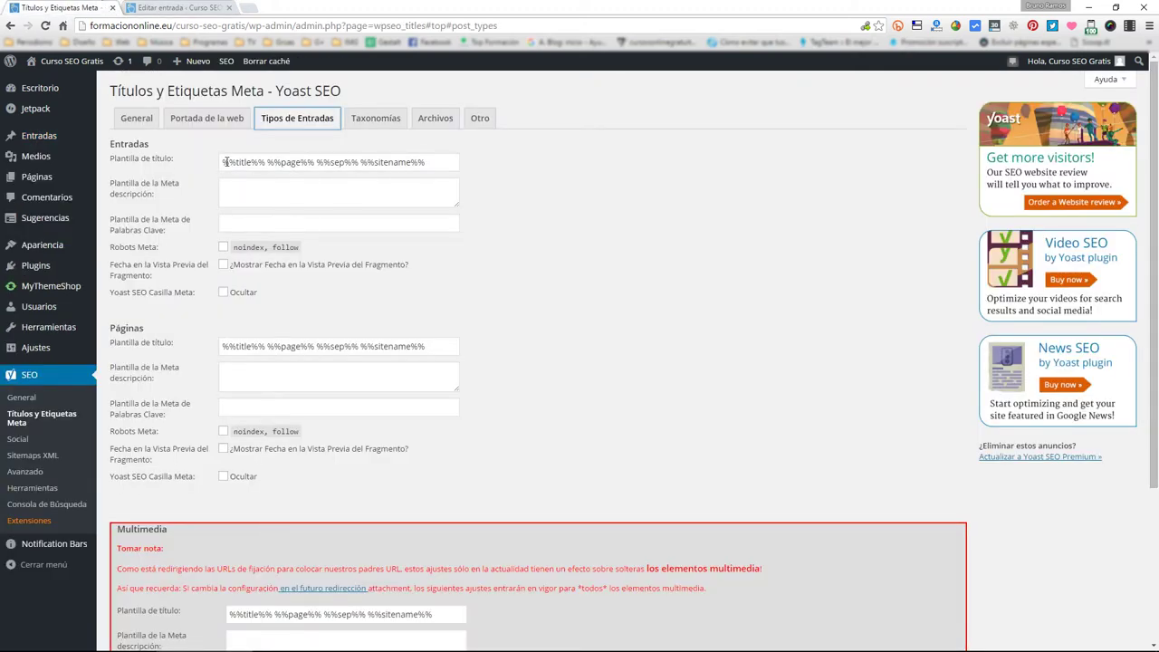
{"action": "left_click_drag", "start_coordinate": [223, 161], "coordinate": [266, 162]}
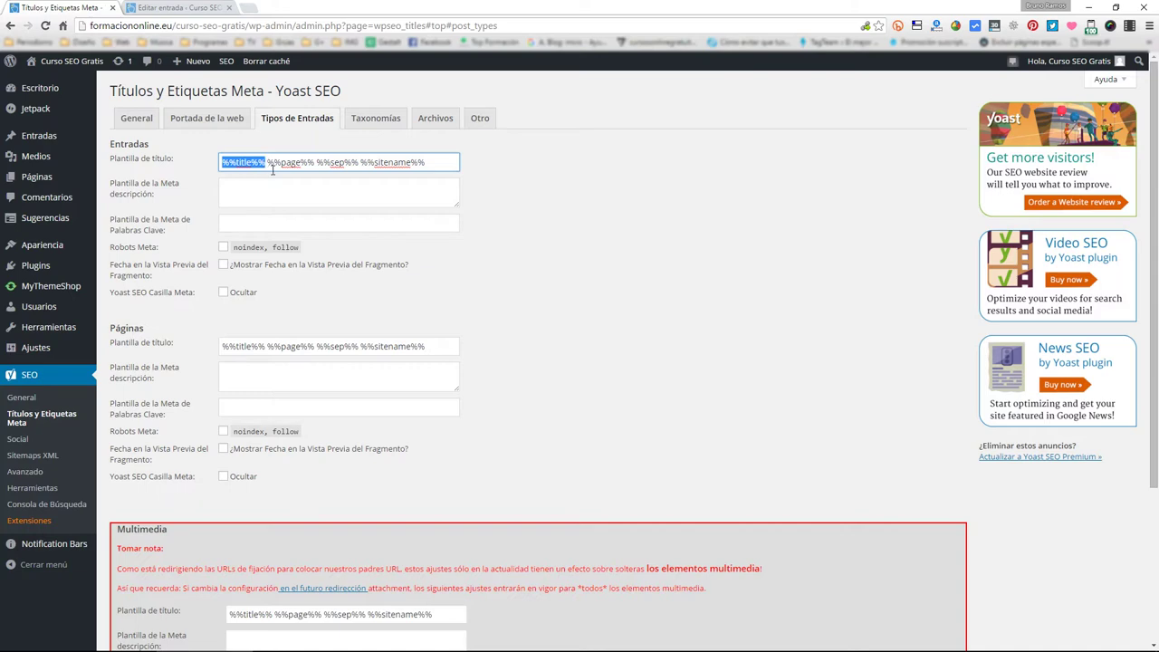
{"action": "key", "text": "ctrl+Tab"}
{"action": "left_click", "coordinate": [858, 236]}
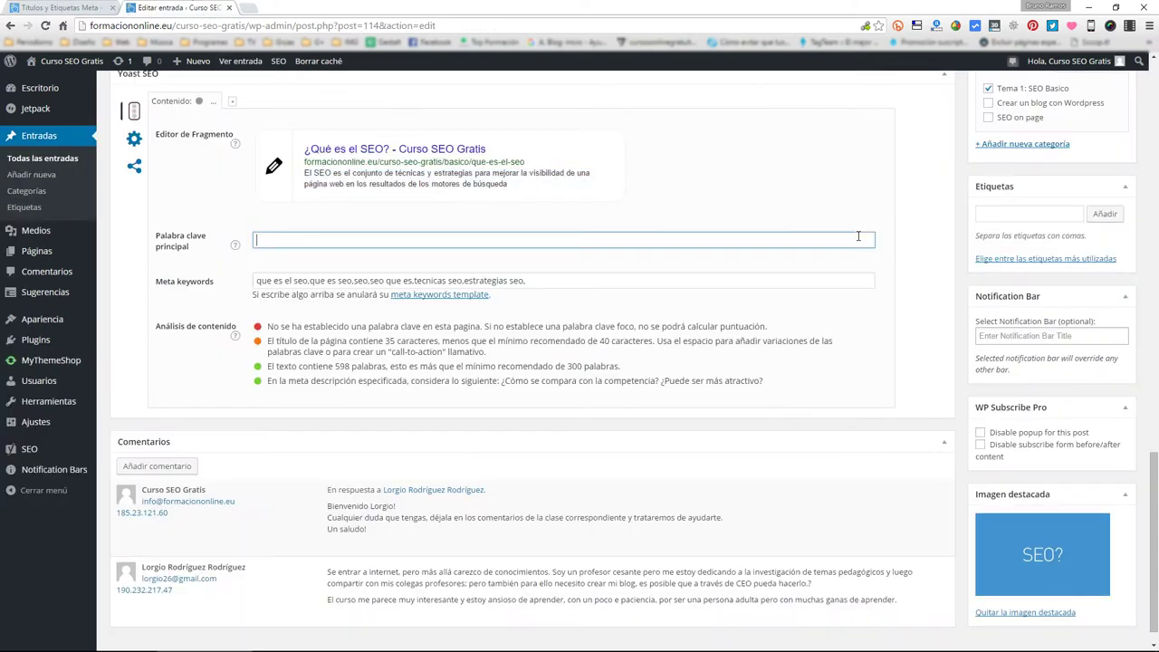
{"action": "left_click", "coordinate": [906, 226]}
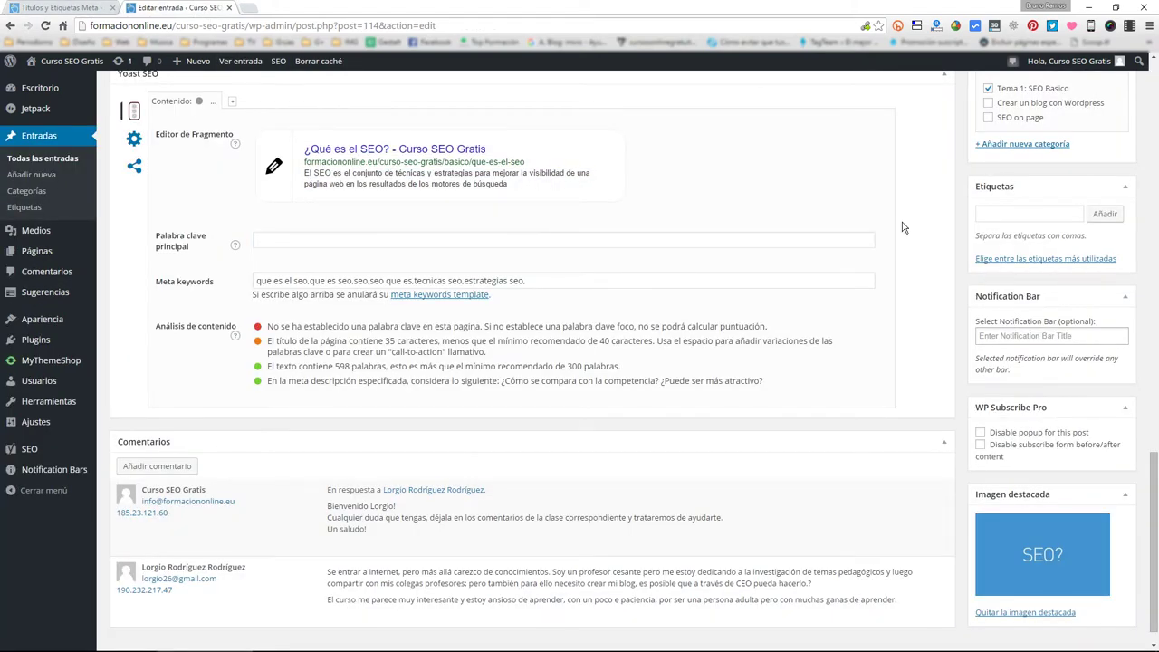
- Open the post's permalink in a new tab, and examine the title, page, separator and sitename variables in the Entradas title template
{"action": "scroll", "coordinate": [904, 227], "scroll_direction": "up", "scroll_amount": 15}
{"action": "middle_click", "coordinate": [368, 146]}
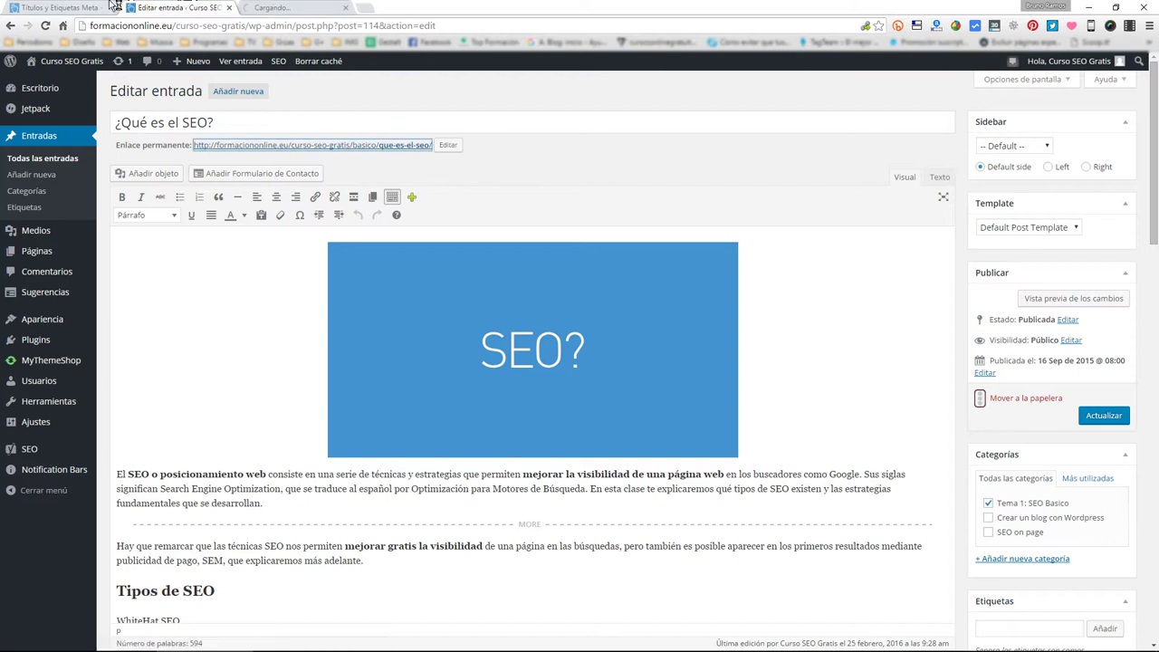
{"action": "key", "text": "ctrl+shift+Tab"}
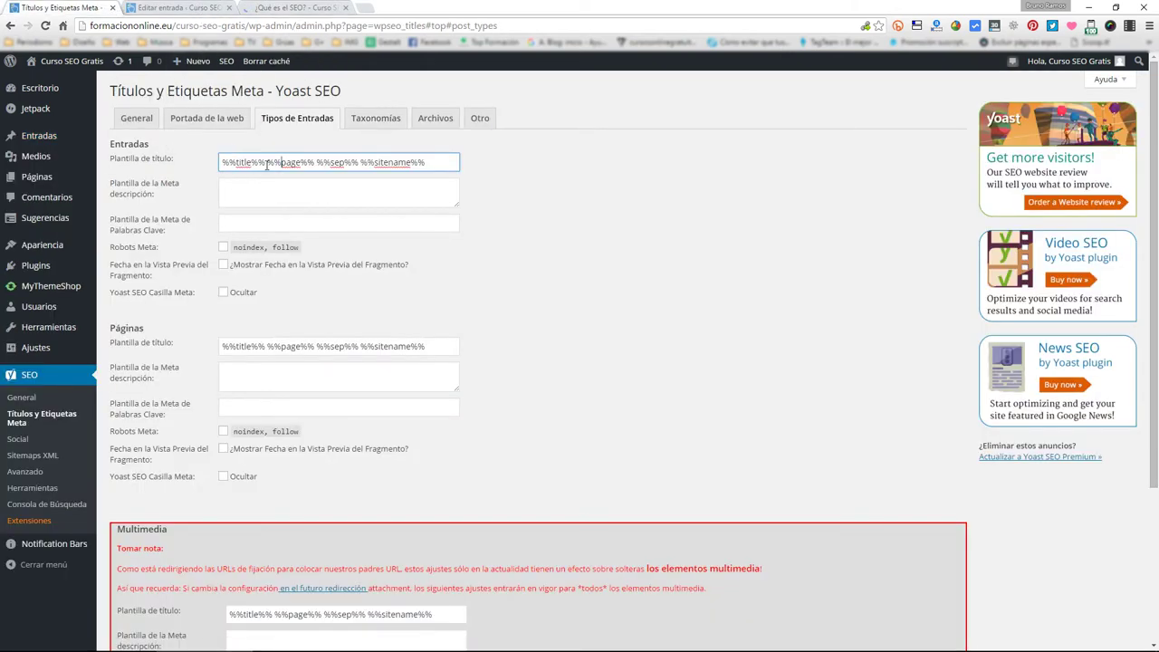
{"action": "left_click_drag", "start_coordinate": [265, 162], "coordinate": [212, 161]}
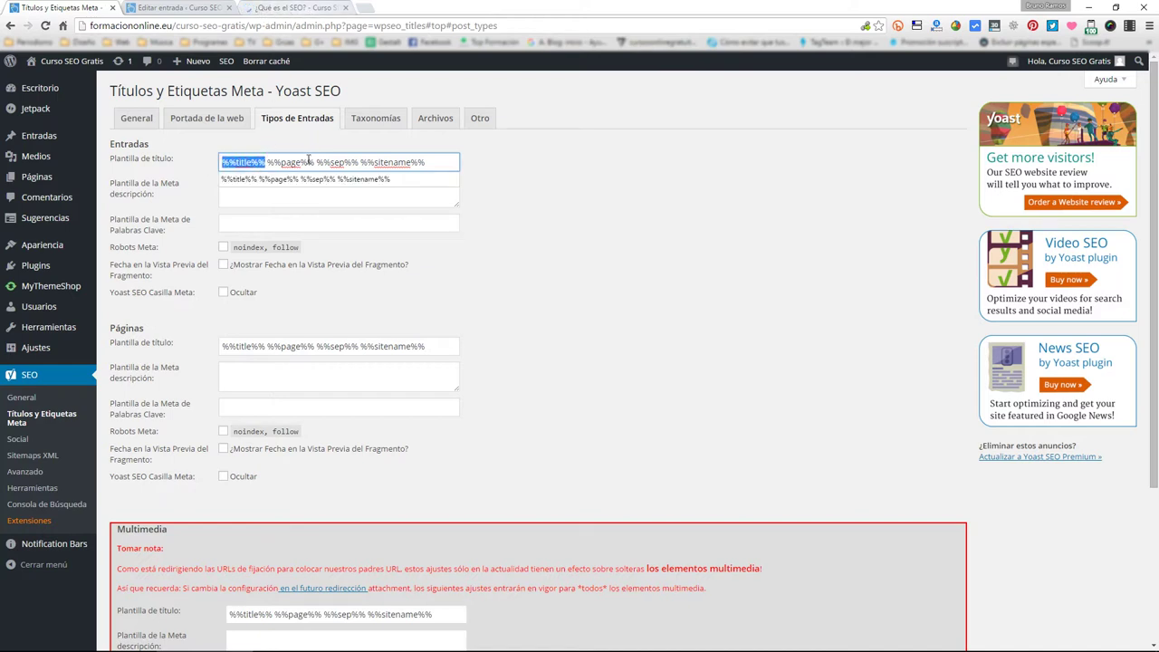
{"action": "left_click_drag", "start_coordinate": [268, 162], "coordinate": [317, 162]}
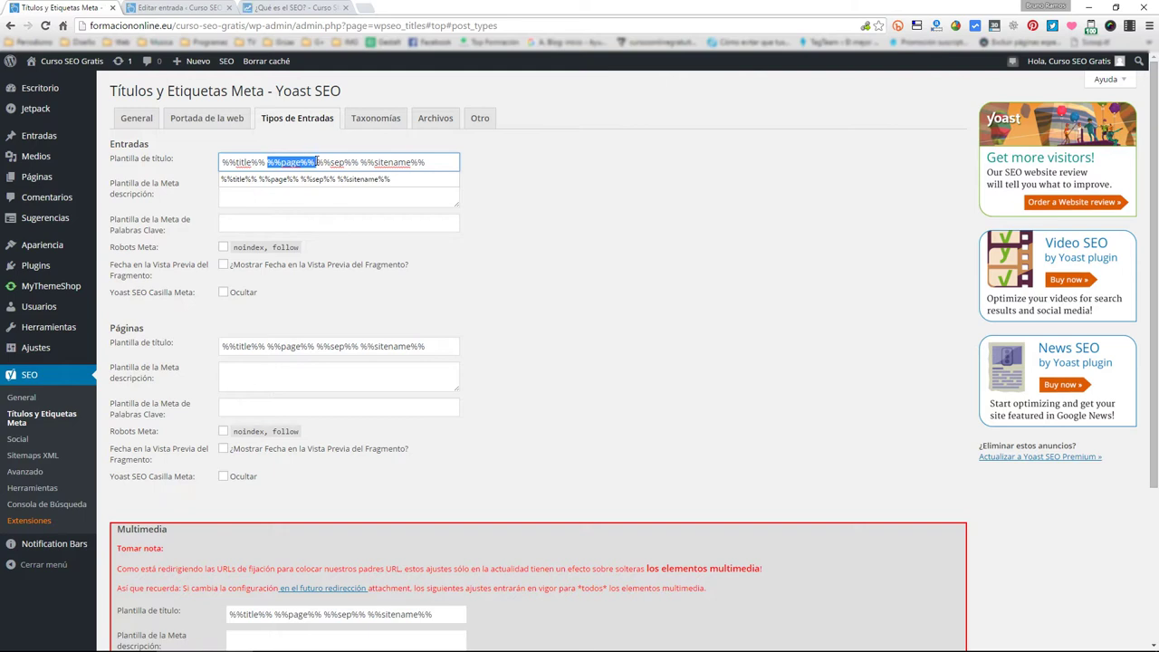
{"action": "left_click", "coordinate": [332, 163]}
{"action": "left_click_drag", "start_coordinate": [322, 162], "coordinate": [419, 162]}
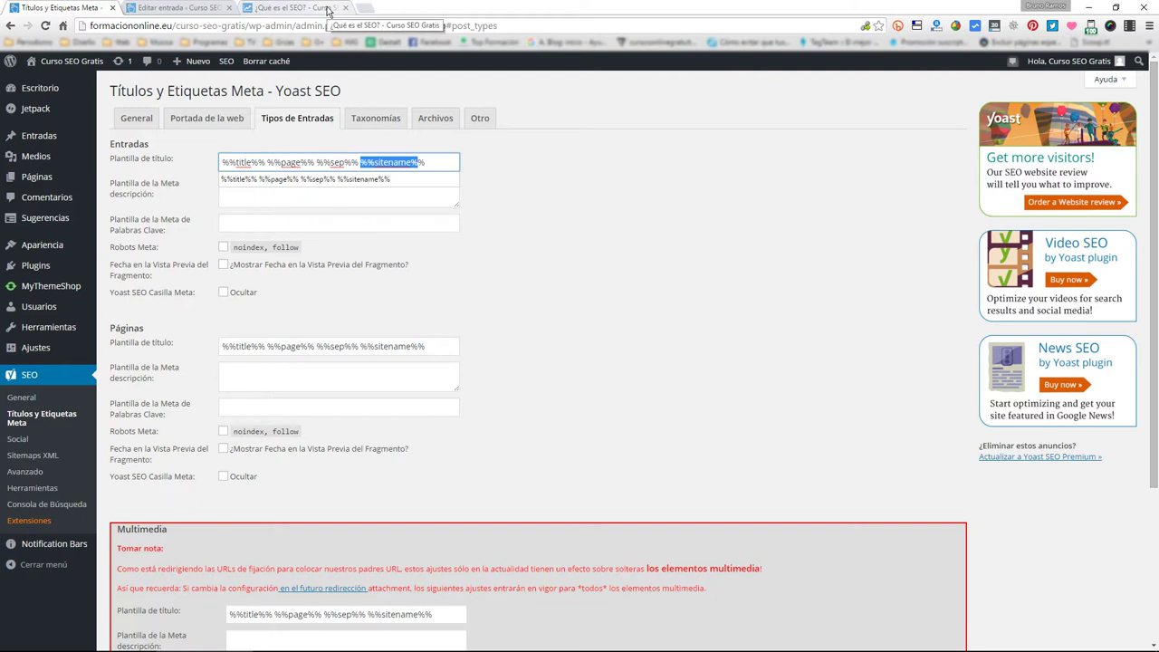
{"action": "left_click", "coordinate": [537, 188]}
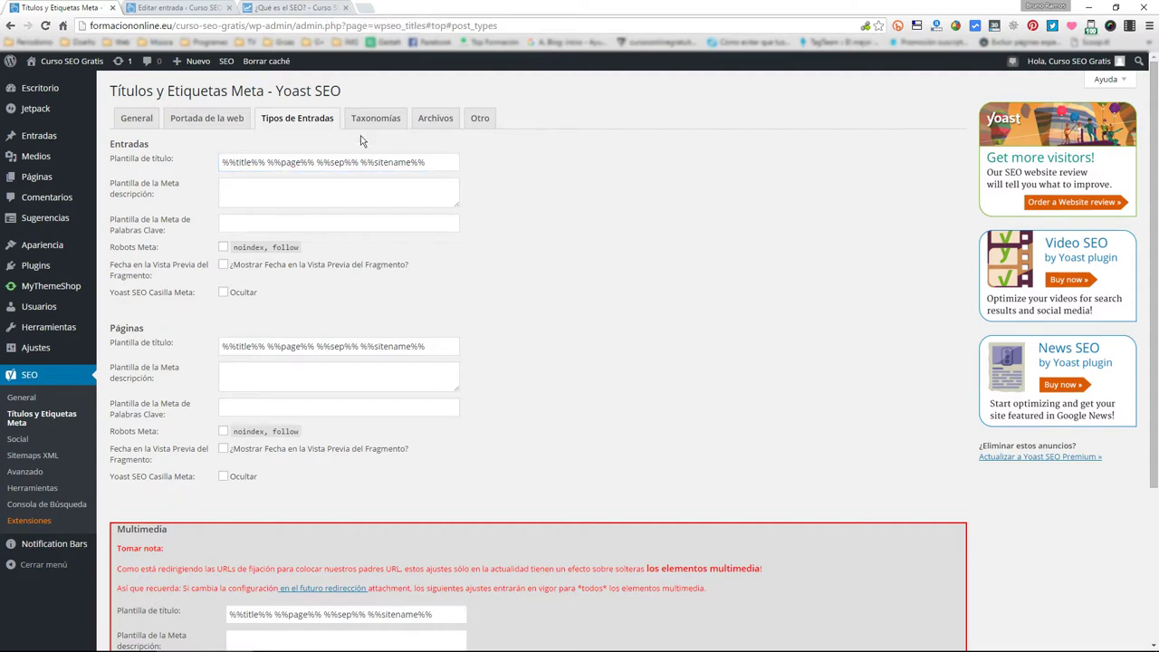
- Look through the live "¿Qué es el SEO?" post
{"action": "left_click", "coordinate": [294, 7]}
{"action": "scroll", "coordinate": [516, 408], "scroll_direction": "down", "scroll_amount": 4}
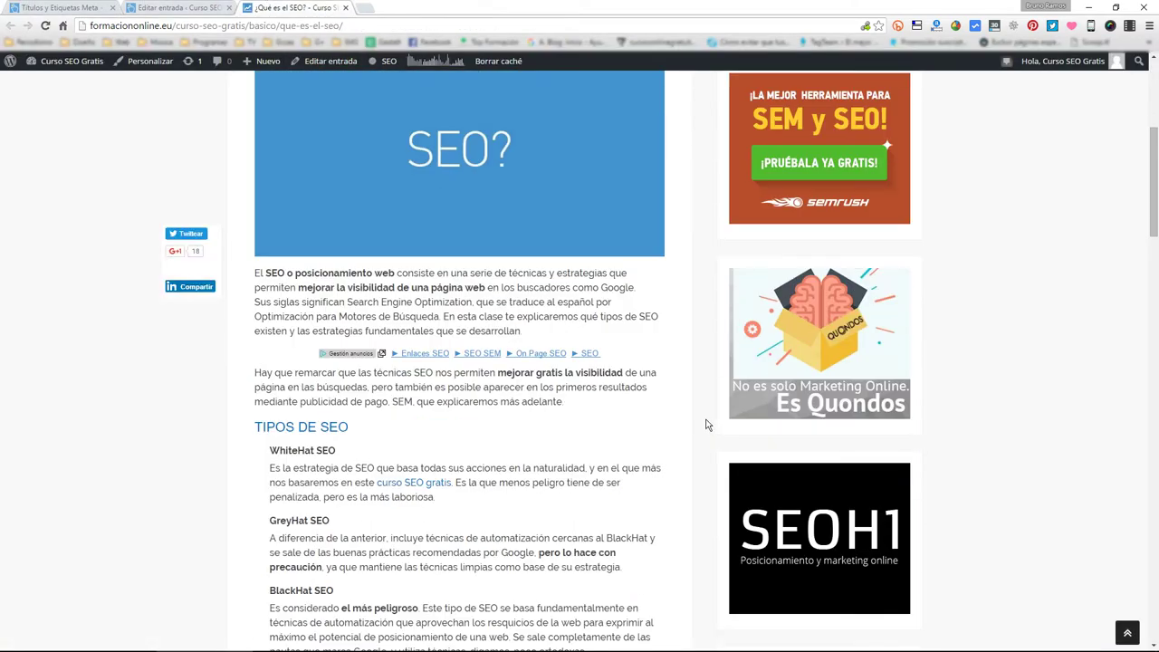
{"action": "scroll", "coordinate": [704, 422], "scroll_direction": "down", "scroll_amount": 12}
- In the post's Yoast snippet editor, set the SEO title to "¿Qué es el SEO? Técnicas y estrategias"
{"action": "left_click", "coordinate": [143, 8]}
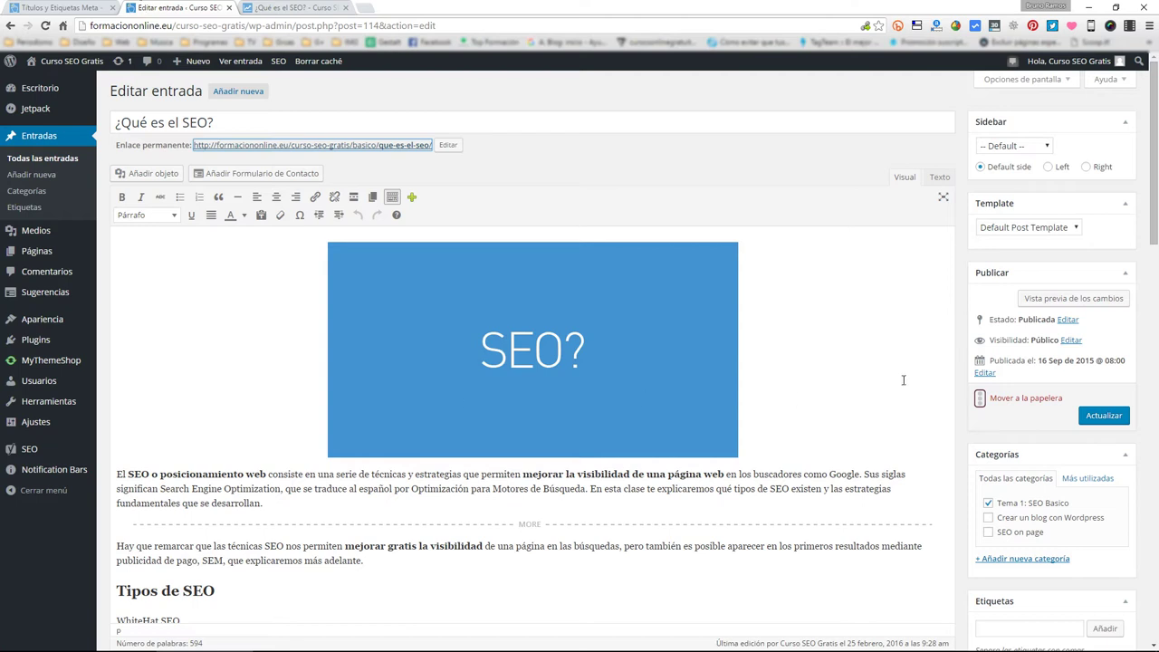
{"action": "scroll", "coordinate": [950, 146], "scroll_direction": "down", "scroll_amount": 15}
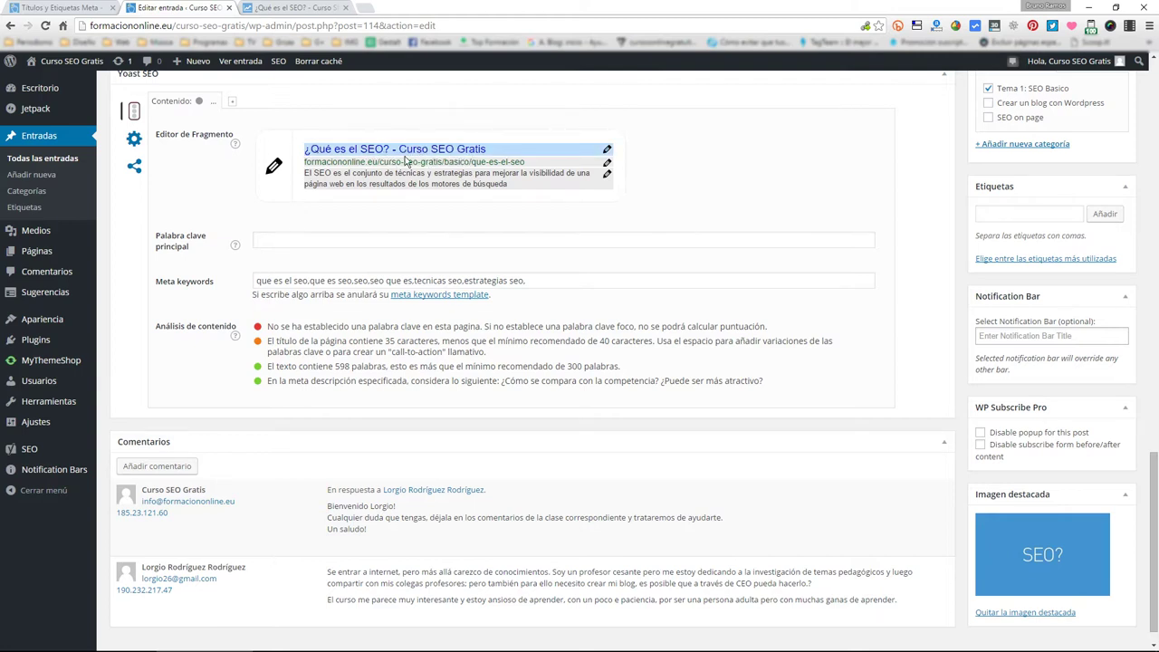
{"action": "left_click", "coordinate": [403, 151]}
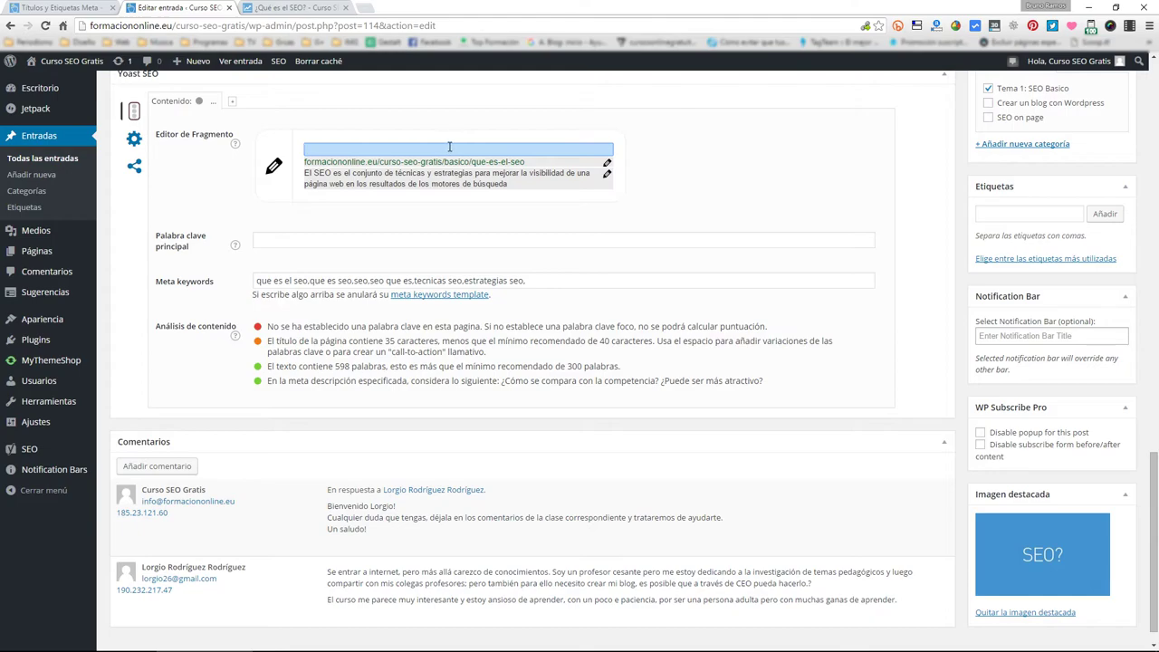
{"action": "scroll", "coordinate": [760, 222], "scroll_direction": "up", "scroll_amount": 15}
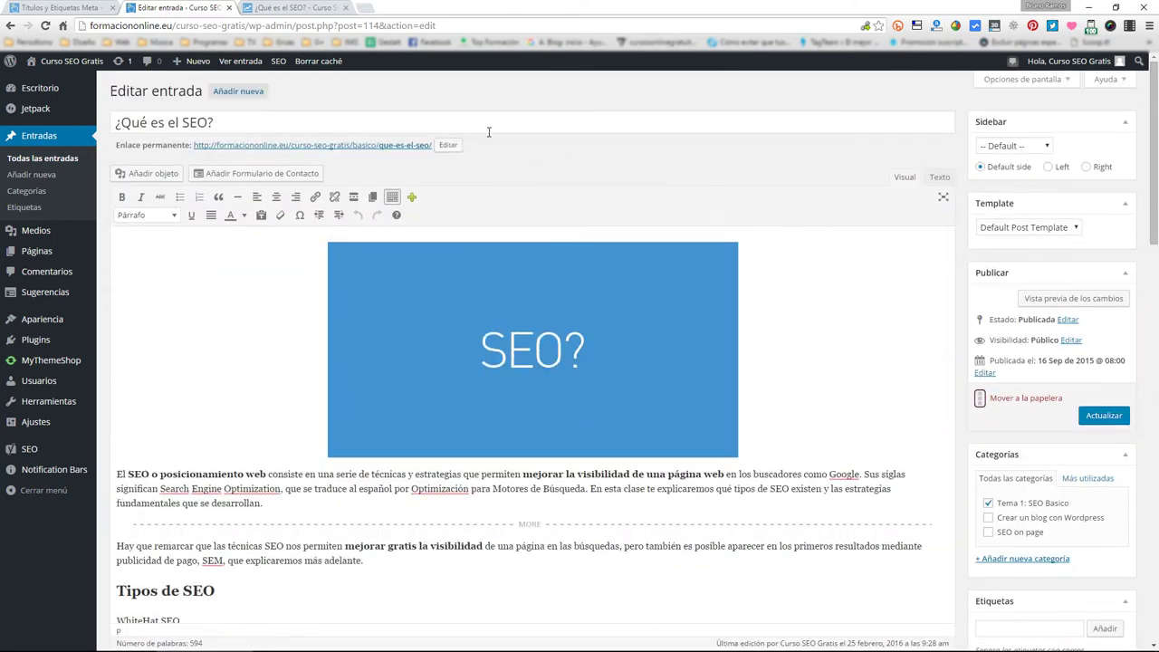
{"action": "left_click_drag", "start_coordinate": [394, 126], "coordinate": [114, 122]}
{"action": "scroll", "coordinate": [417, 326], "scroll_direction": "down", "scroll_amount": 15}
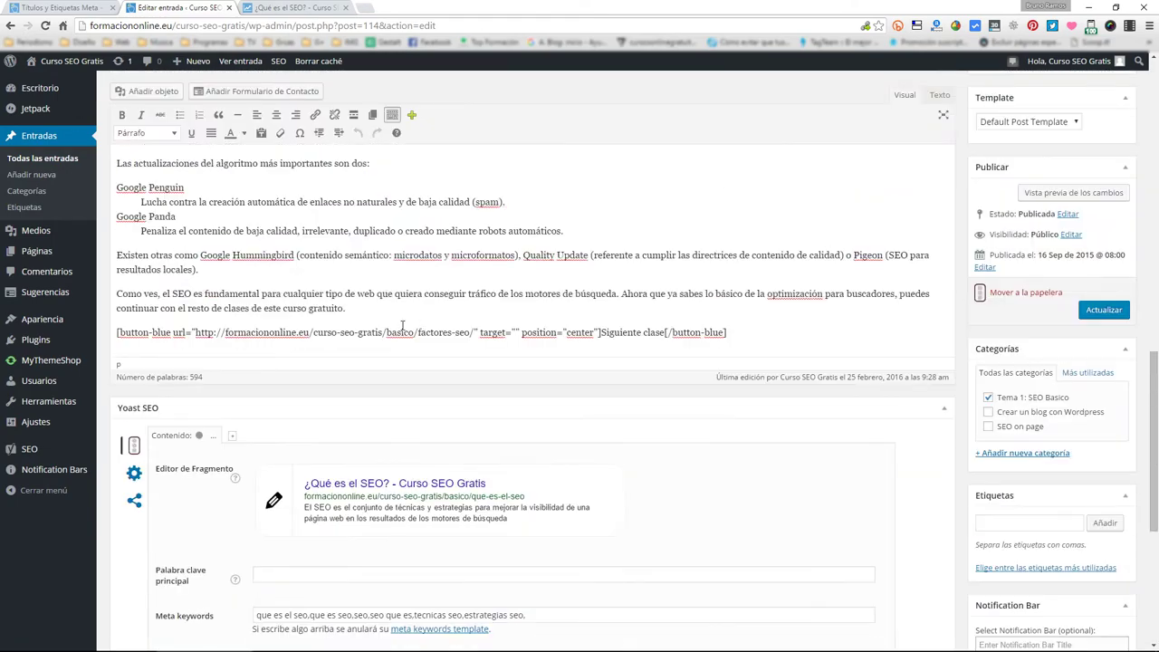
{"action": "left_click", "coordinate": [422, 483]}
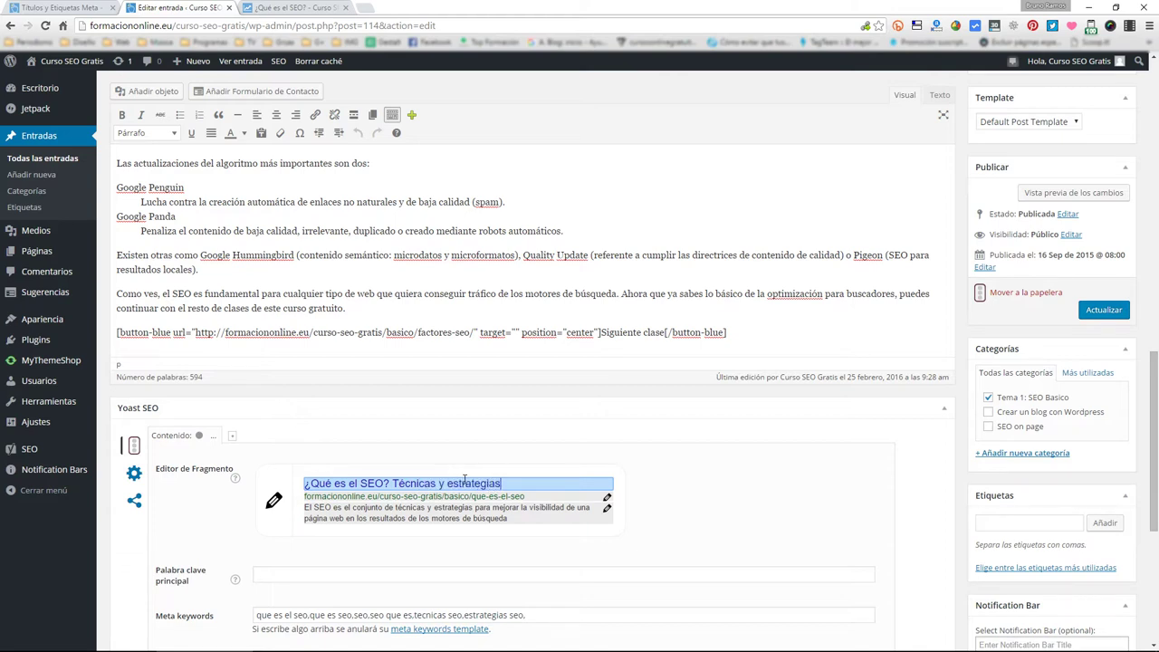
{"action": "left_click", "coordinate": [286, 525]}
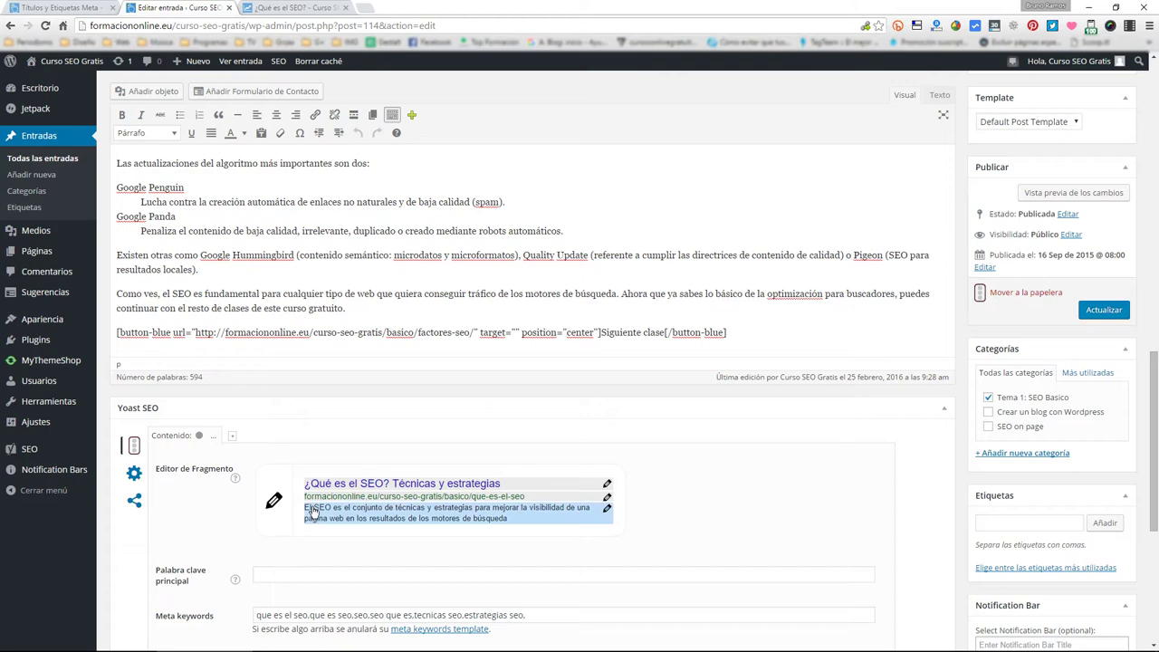
- Search Google for "curso seo gratis" in a new incognito window
{"action": "left_click", "coordinate": [366, 7]}
{"action": "key", "text": "ctrl+shift+n"}
{"action": "type", "text": "curs"}
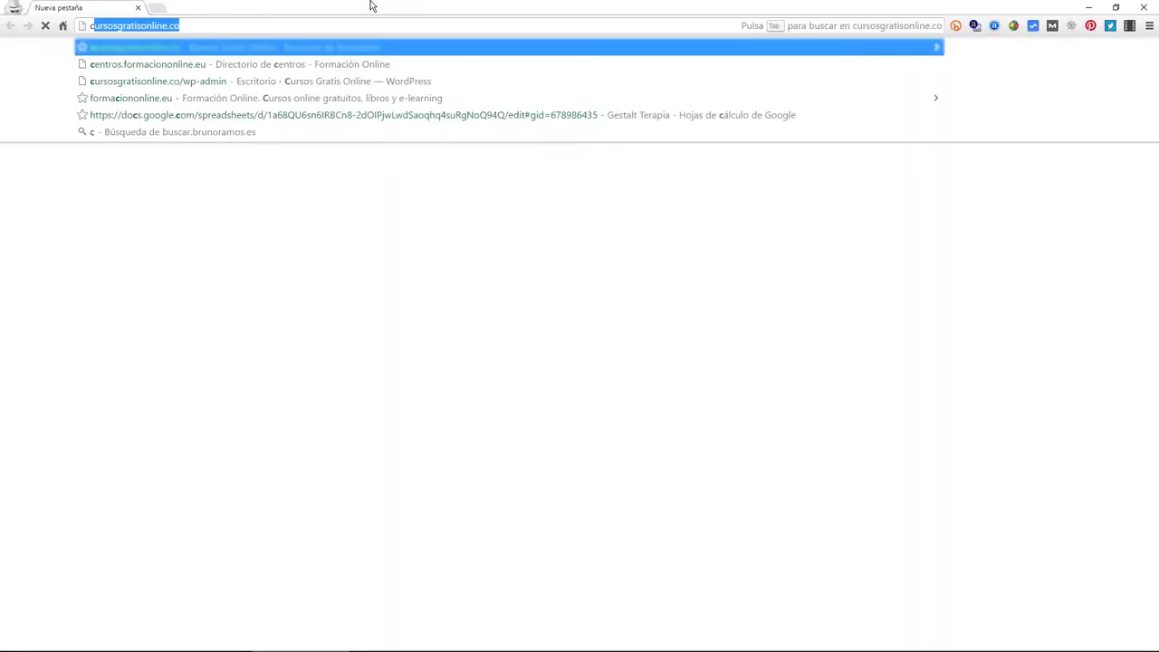
{"action": "type", "text": "o seo"}
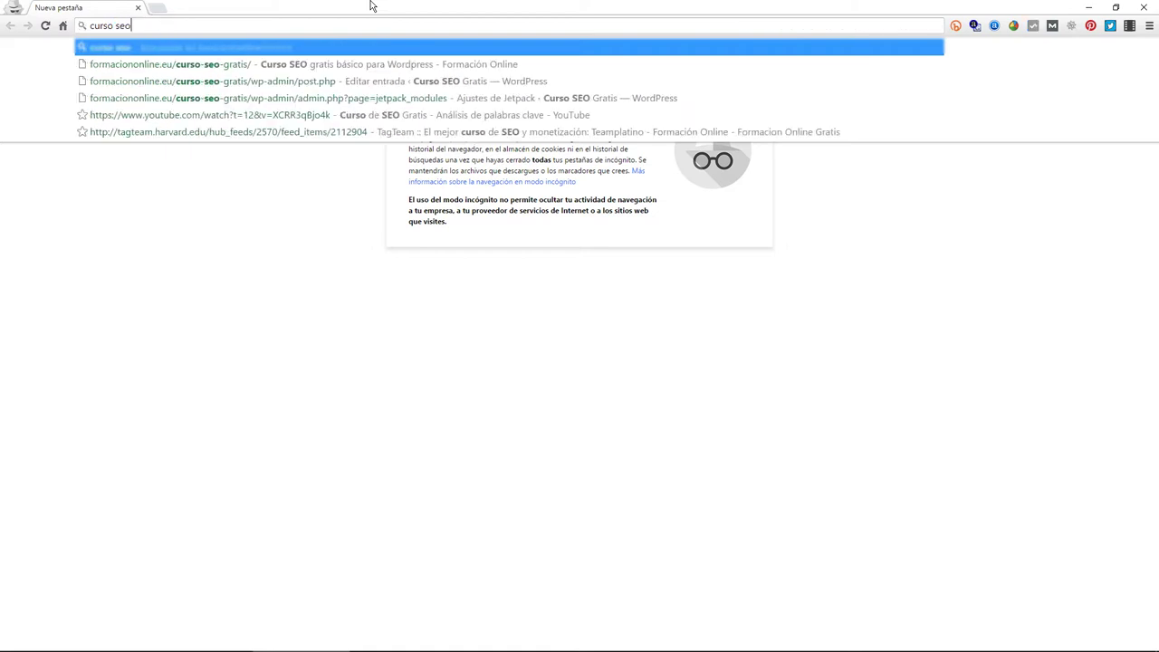
{"action": "type", "text": " gratis"}
{"action": "key", "text": "Return"}
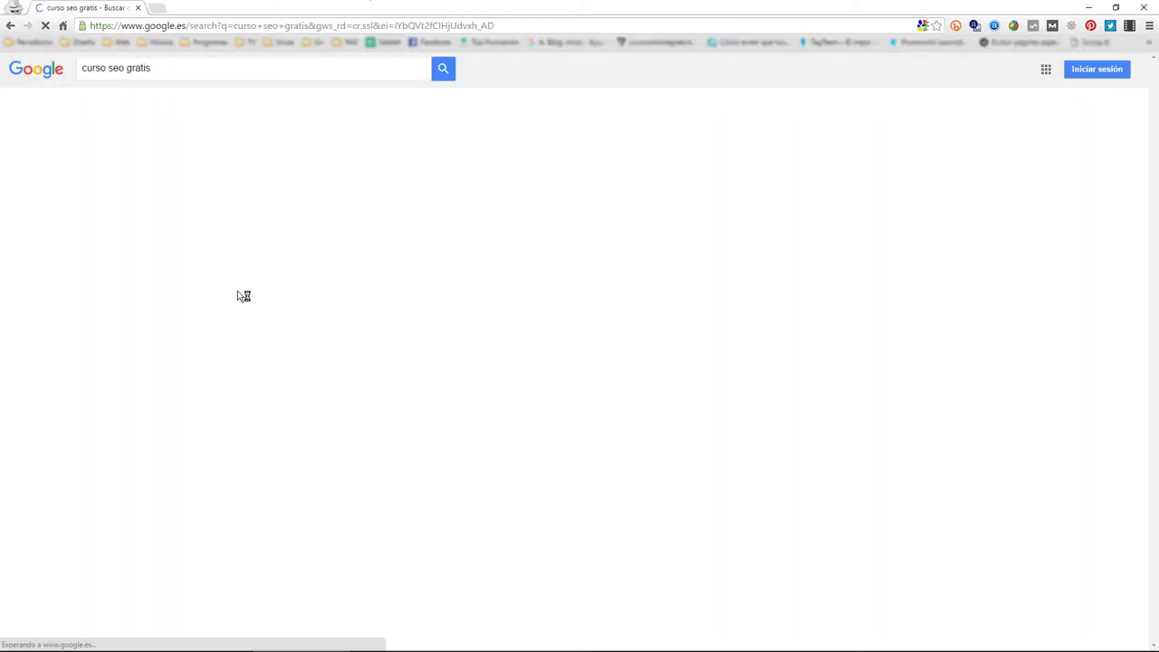
- Find the Formación Online result in the Google listing and examine its title and meta description
{"action": "scroll", "coordinate": [538, 384], "scroll_direction": "down", "scroll_amount": 5}
{"action": "scroll", "coordinate": [536, 388], "scroll_direction": "down", "scroll_amount": 3}
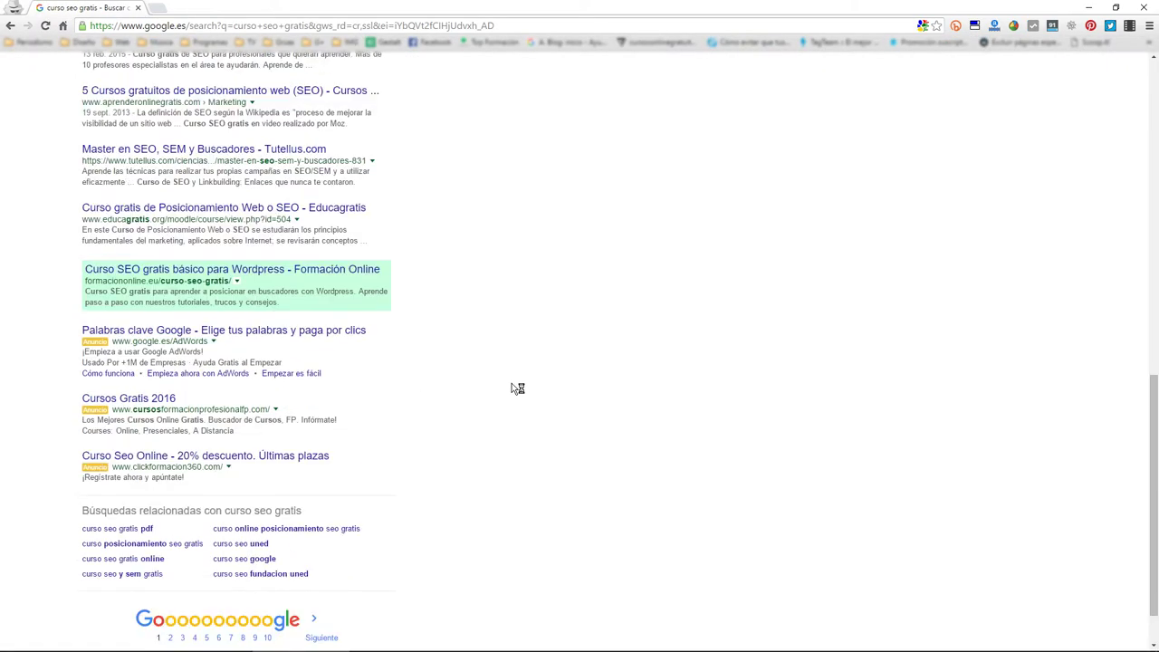
{"action": "scroll", "coordinate": [536, 387], "scroll_direction": "up", "scroll_amount": 1}
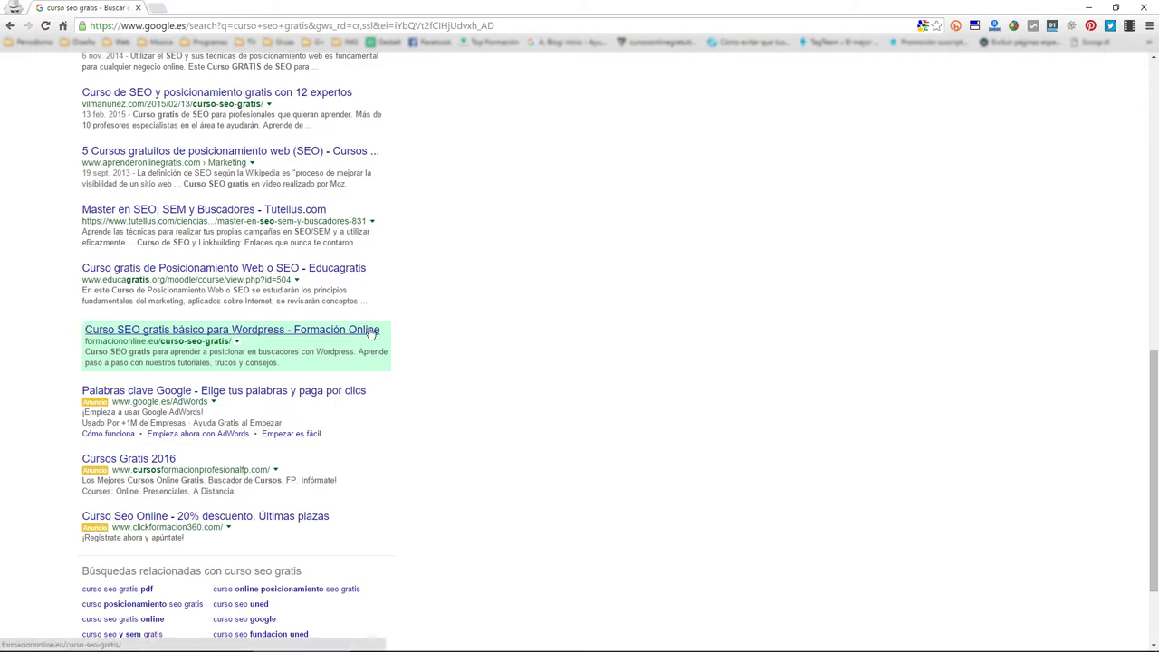
{"action": "left_click_drag", "start_coordinate": [288, 367], "coordinate": [81, 349]}
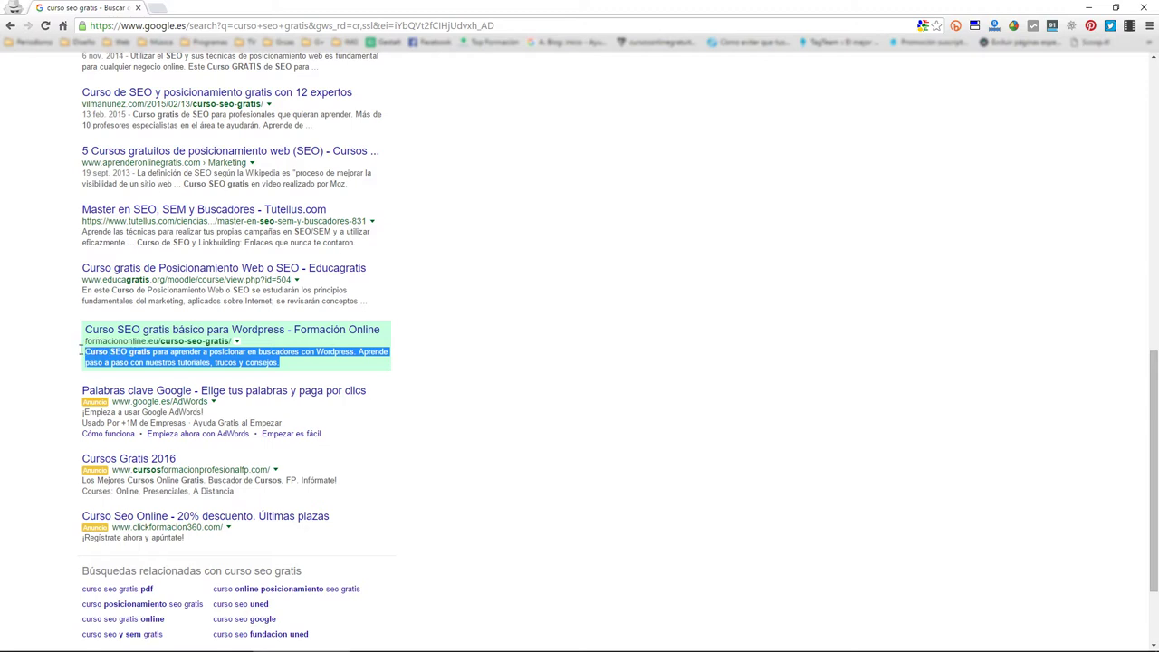
{"action": "left_click", "coordinate": [413, 410]}
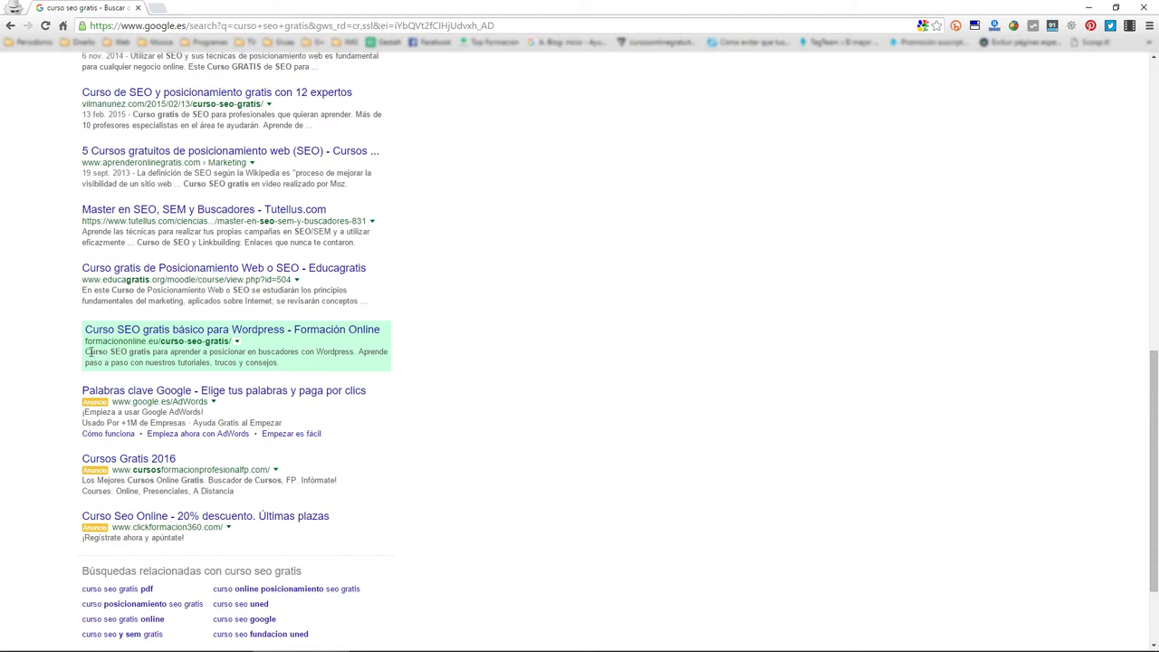
{"action": "left_click_drag", "start_coordinate": [89, 351], "coordinate": [284, 364]}
{"action": "left_click", "coordinate": [283, 363]}
{"action": "left_click_drag", "start_coordinate": [350, 5], "coordinate": [62, 26]}
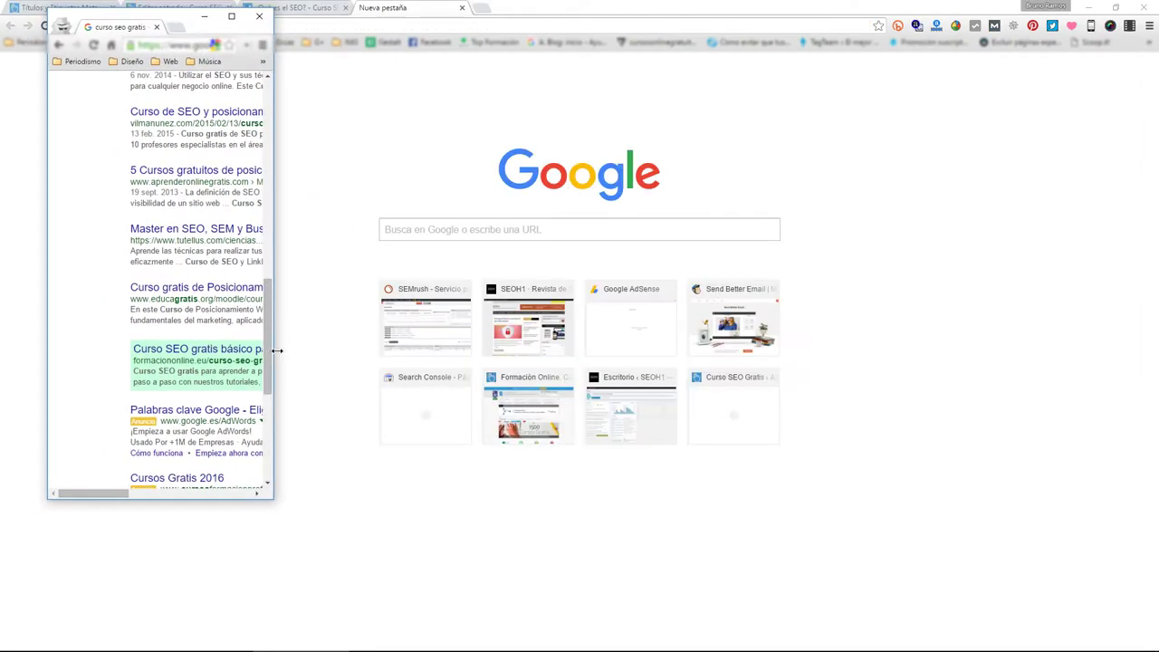
{"action": "left_click_drag", "start_coordinate": [277, 350], "coordinate": [316, 353]}
{"action": "left_click", "coordinate": [271, 17]}
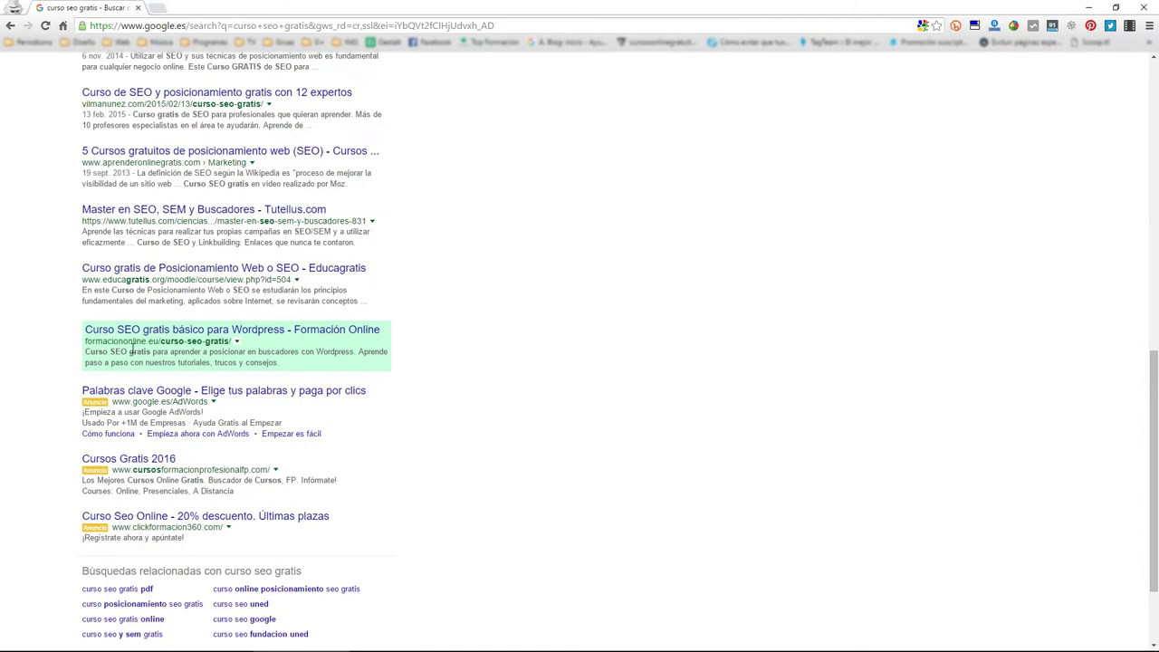
- Compare the length of the Formación Online meta description with the truncated description of the Educagratis result
{"action": "left_click_drag", "start_coordinate": [86, 350], "coordinate": [296, 363]}
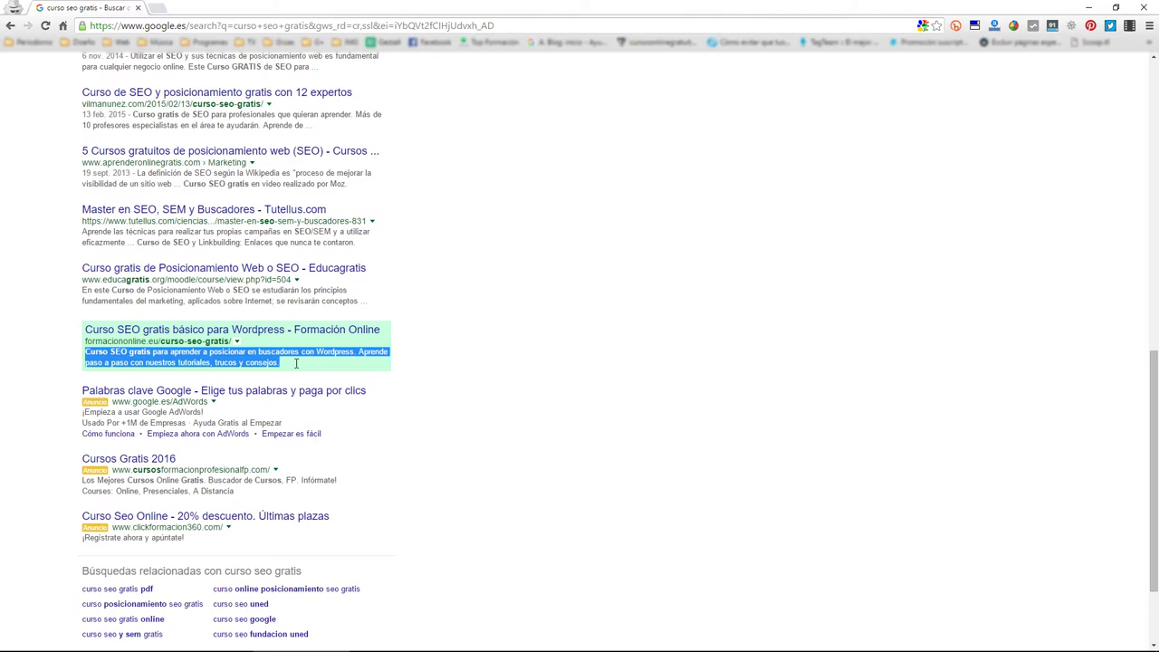
{"action": "left_click_drag", "start_coordinate": [324, 300], "coordinate": [367, 302]}
{"action": "left_click", "coordinate": [357, 301]}
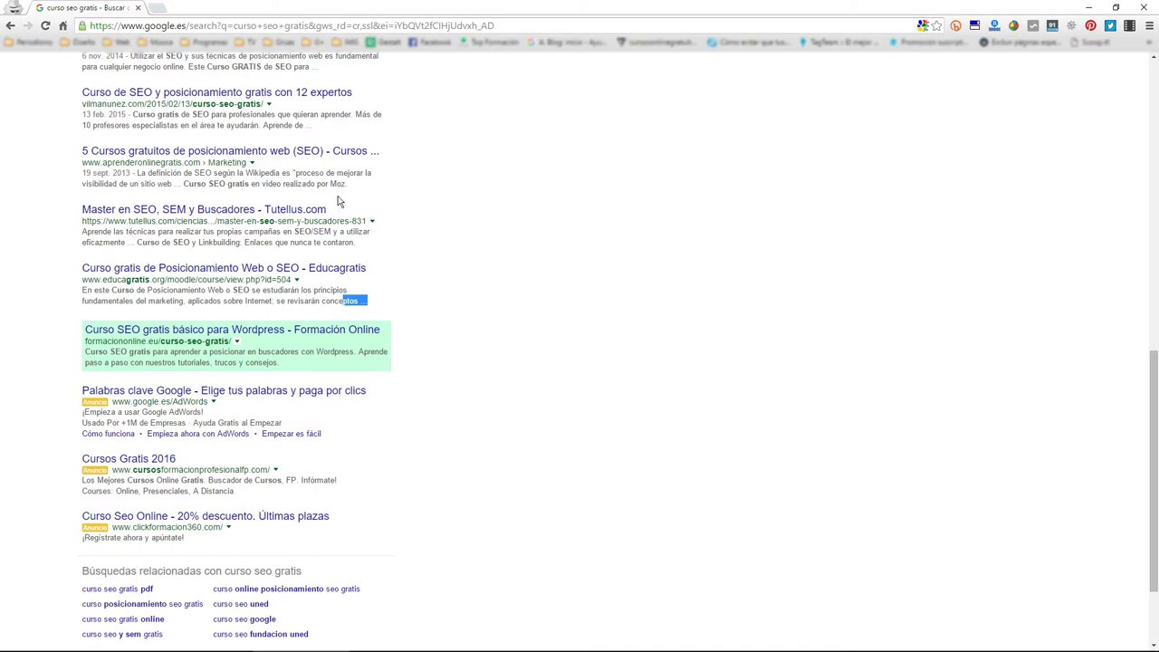
{"action": "left_click", "coordinate": [38, 347]}
{"action": "left_click_drag", "start_coordinate": [288, 362], "coordinate": [81, 351]}
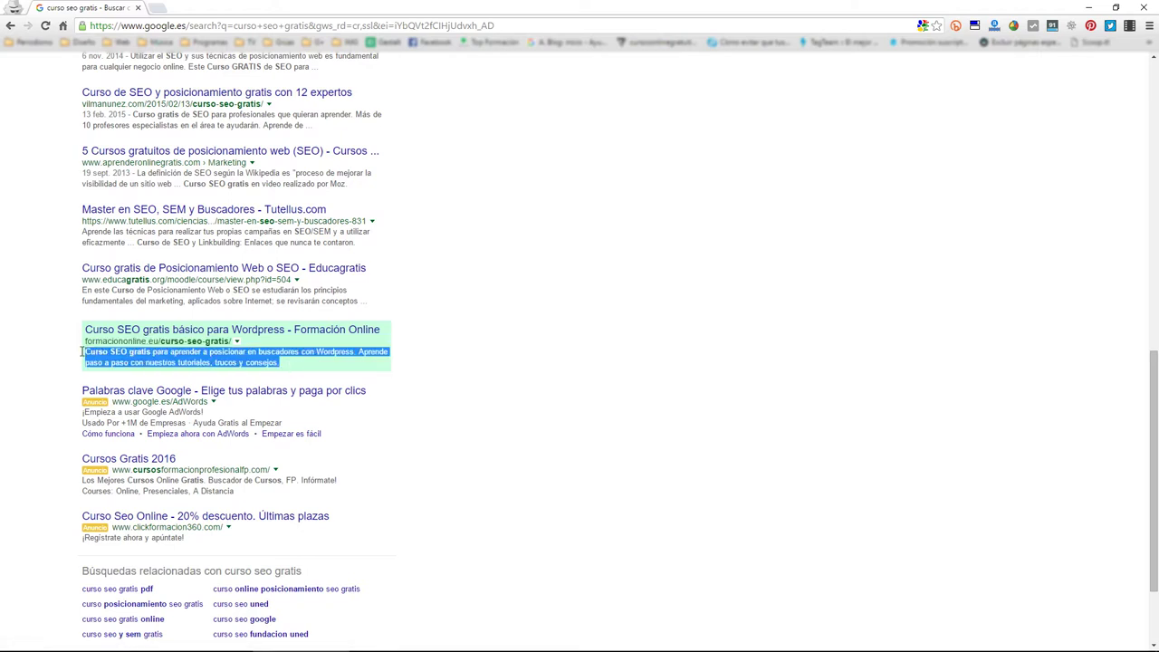
{"action": "left_click", "coordinate": [312, 365]}
{"action": "left_click_drag", "start_coordinate": [280, 363], "coordinate": [73, 353]}
{"action": "left_click", "coordinate": [319, 368]}
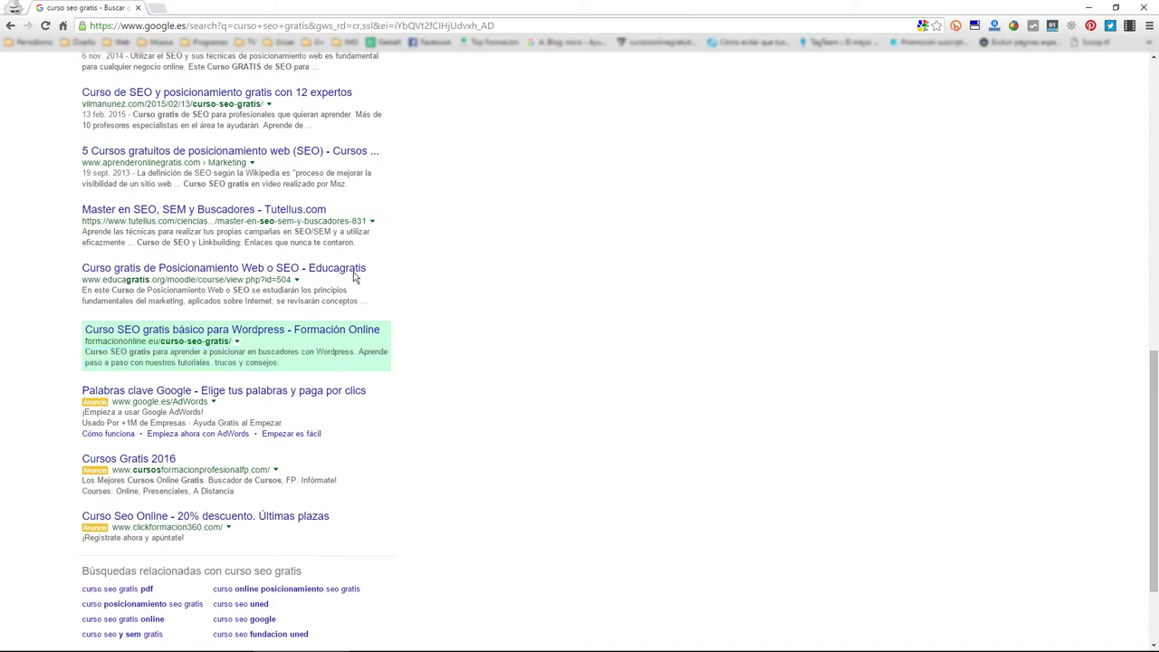
- Close the incognito search, revisit the post editor and the Tipos de Entradas templates, and return to the live post
{"action": "left_click", "coordinate": [138, 7]}
{"action": "left_click", "coordinate": [177, 7]}
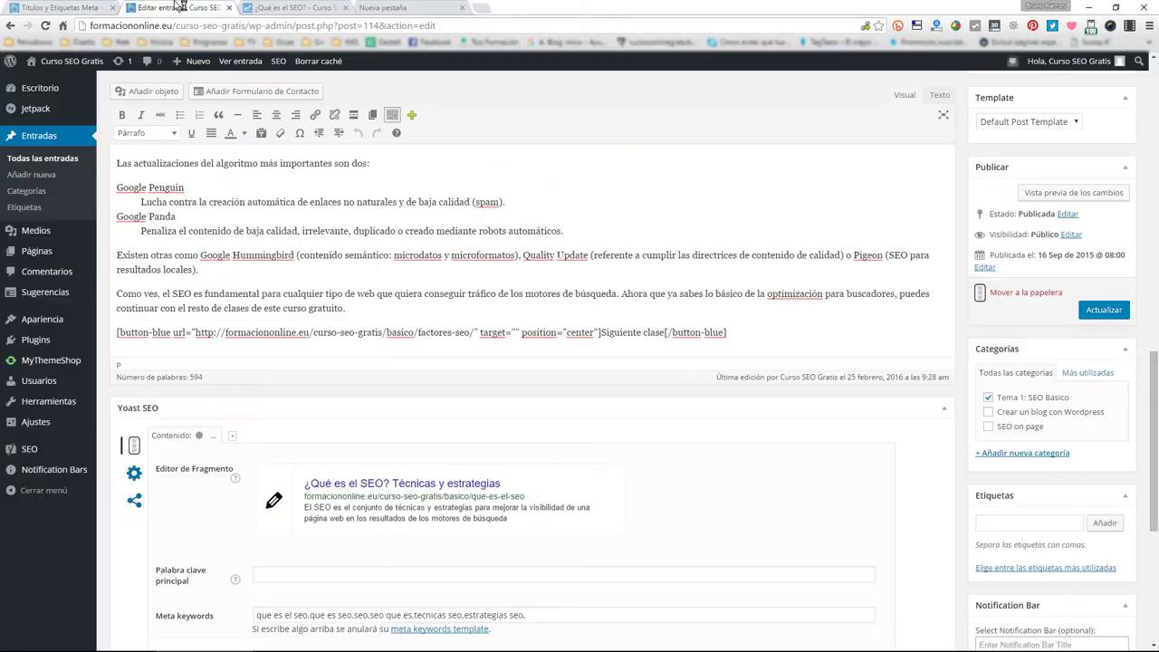
{"action": "left_click", "coordinate": [62, 9]}
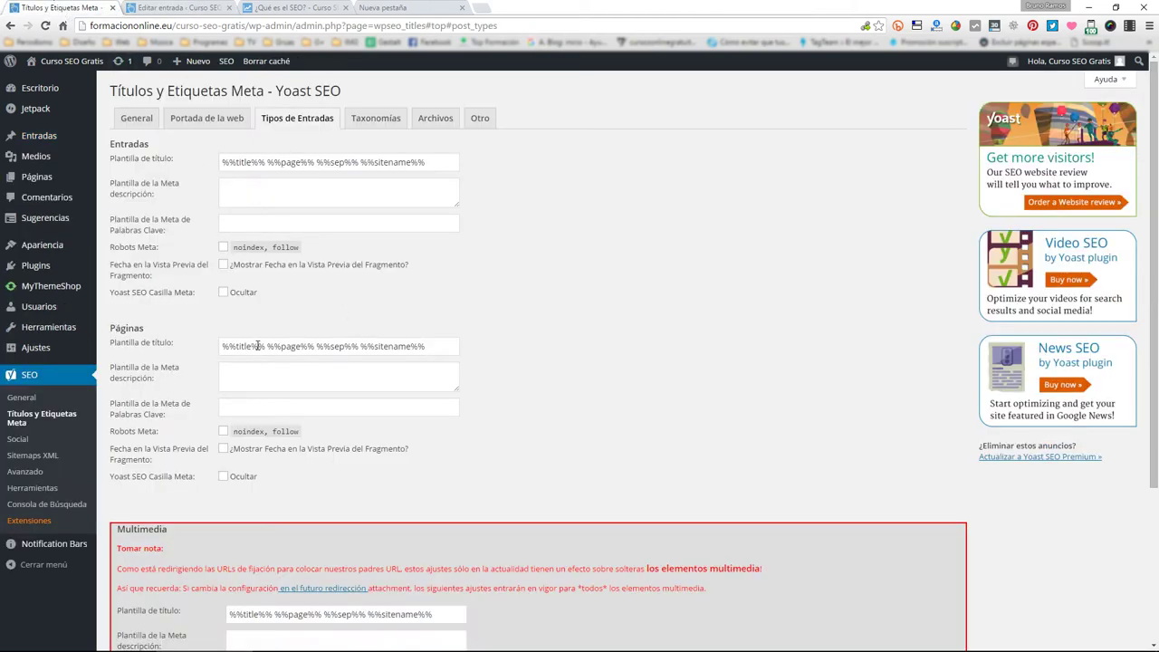
{"action": "left_click", "coordinate": [168, 8]}
{"action": "left_click", "coordinate": [294, 7]}
{"action": "scroll", "coordinate": [90, 190], "scroll_direction": "up", "scroll_amount": 4}
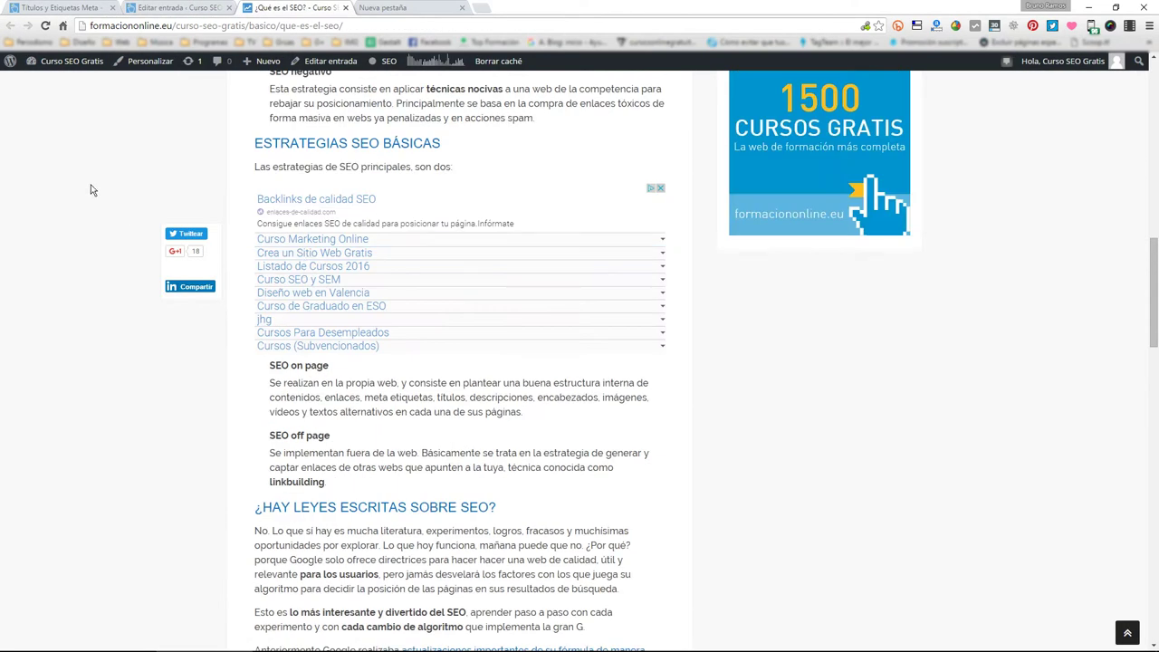
- Open the live site's Temario y Clases page as an example, and return to the Páginas title template in Tipos de Entradas
{"action": "scroll", "coordinate": [90, 186], "scroll_direction": "up", "scroll_amount": 10}
{"action": "left_click", "coordinate": [272, 205]}
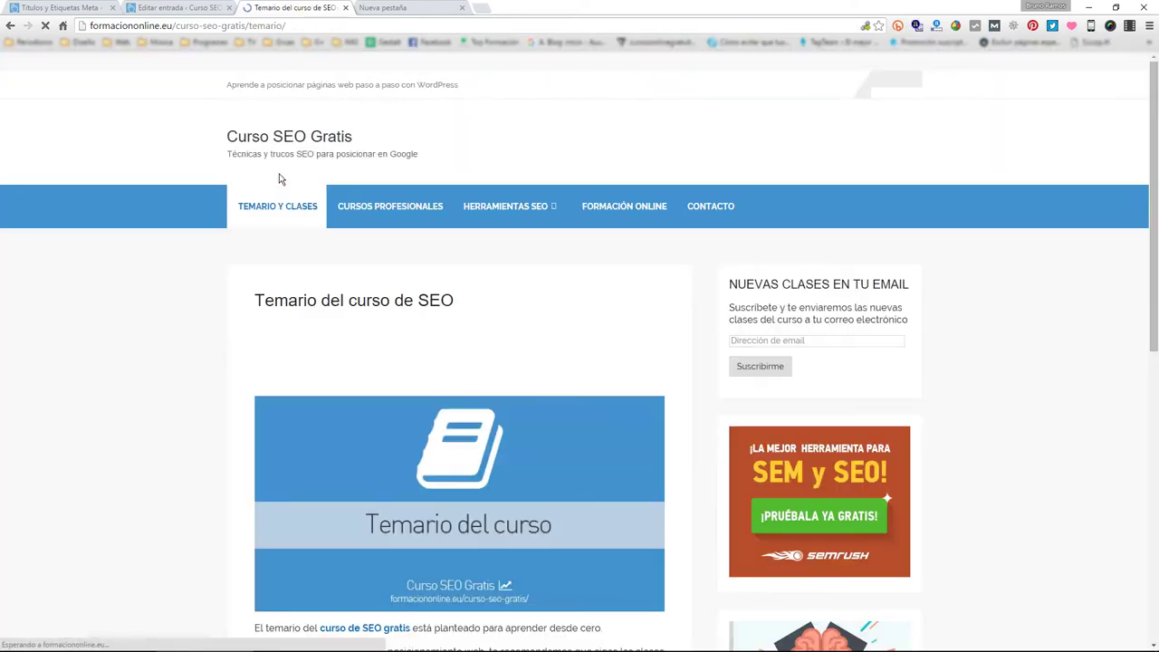
{"action": "scroll", "coordinate": [276, 178], "scroll_direction": "down", "scroll_amount": 2}
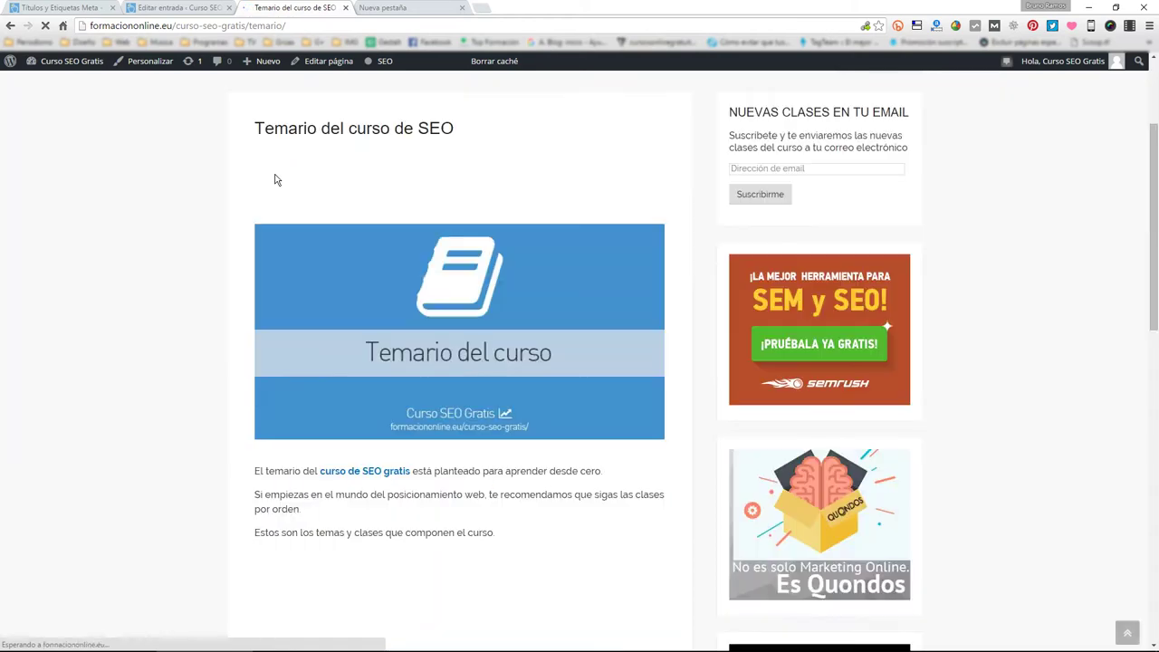
{"action": "left_click", "coordinate": [60, 7]}
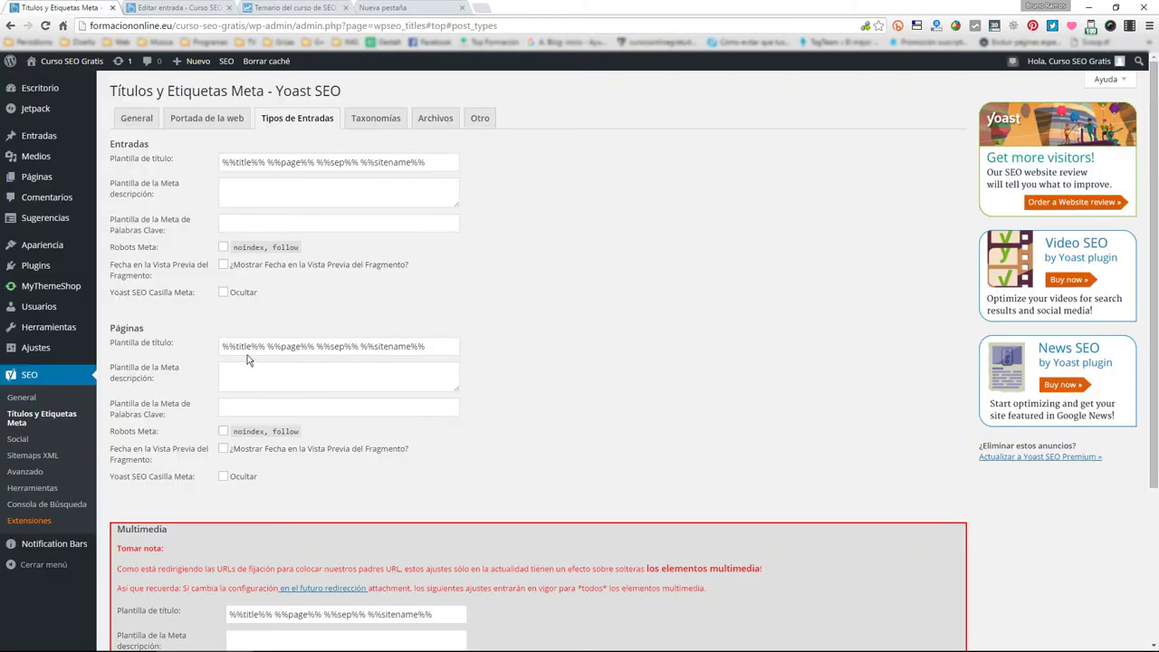
{"action": "mouse_move", "coordinate": [223, 347]}
{"action": "left_mouse_down"}
{"action": "mouse_move", "coordinate": [469, 366]}
{"action": "mouse_move", "coordinate": [434, 349]}
{"action": "mouse_move", "coordinate": [227, 347]}
{"action": "left_mouse_up"}
{"action": "left_click", "coordinate": [598, 318]}
- Set Robots Meta to noindex, follow for the Multimedia content type
{"action": "scroll", "coordinate": [206, 374], "scroll_direction": "down", "scroll_amount": 2}
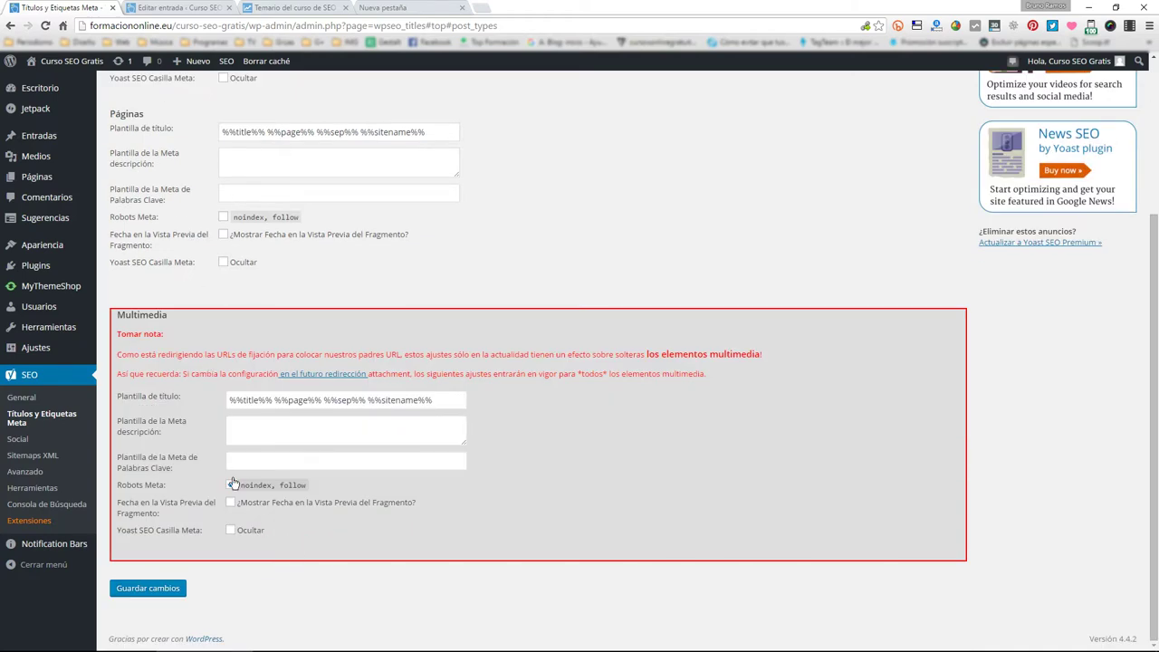
{"action": "left_click", "coordinate": [230, 485]}
{"action": "left_click_drag", "start_coordinate": [118, 317], "coordinate": [184, 316]}
{"action": "left_click", "coordinate": [195, 296]}
{"action": "mouse_move", "coordinate": [66, 187]}
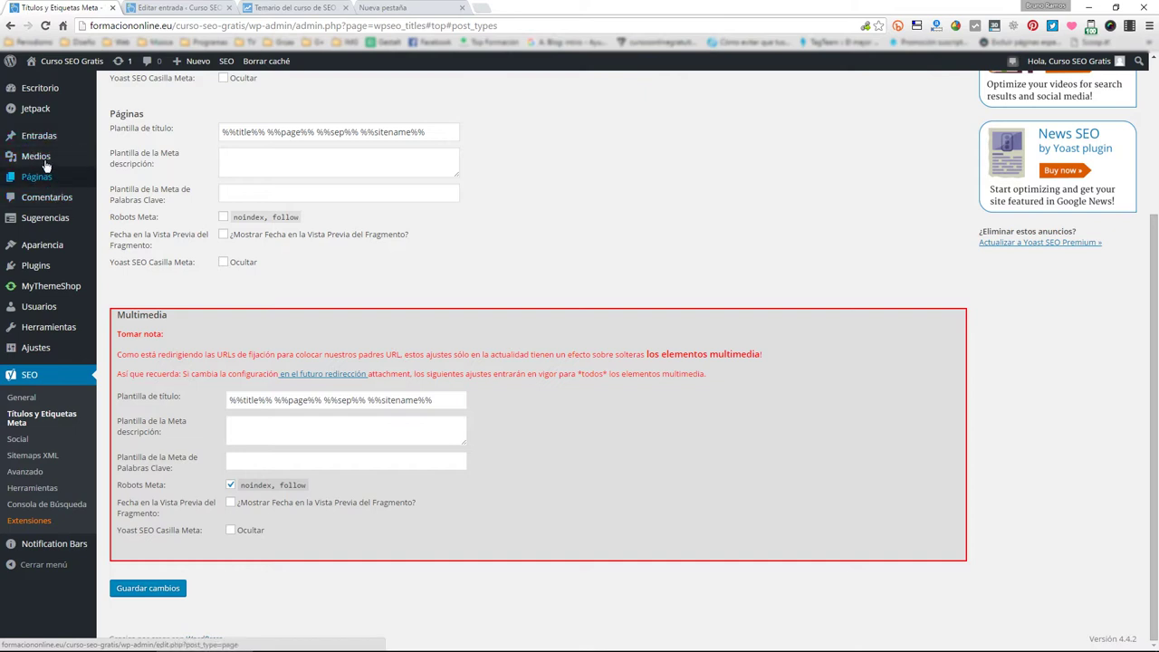
{"action": "mouse_move", "coordinate": [51, 161]}
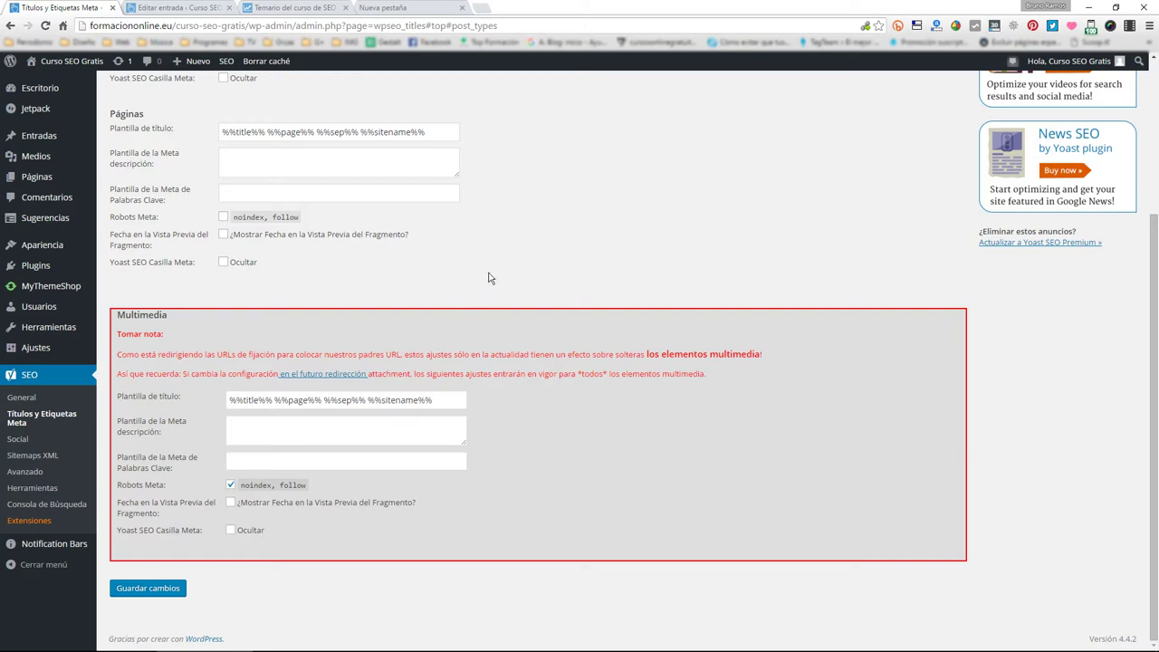
- Compare the Robots Meta settings of Entradas, Páginas and Multimedia
{"action": "scroll", "coordinate": [488, 278], "scroll_direction": "up", "scroll_amount": 3}
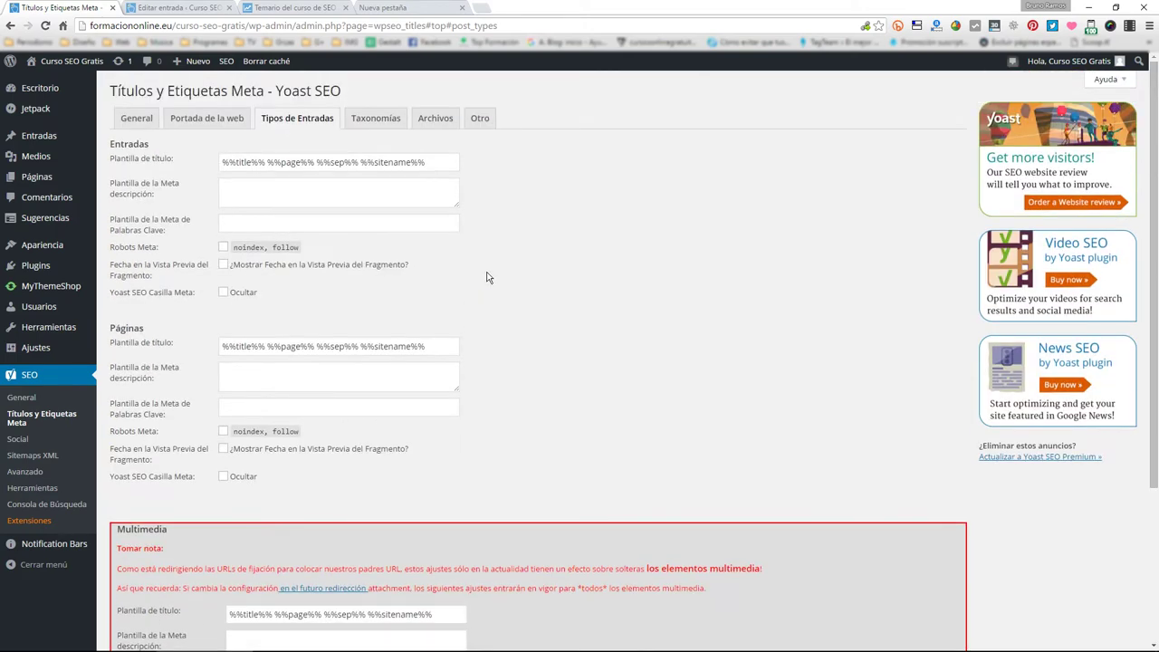
{"action": "scroll", "coordinate": [487, 278], "scroll_direction": "down", "scroll_amount": 2}
{"action": "scroll", "coordinate": [468, 289], "scroll_direction": "down", "scroll_amount": 1}
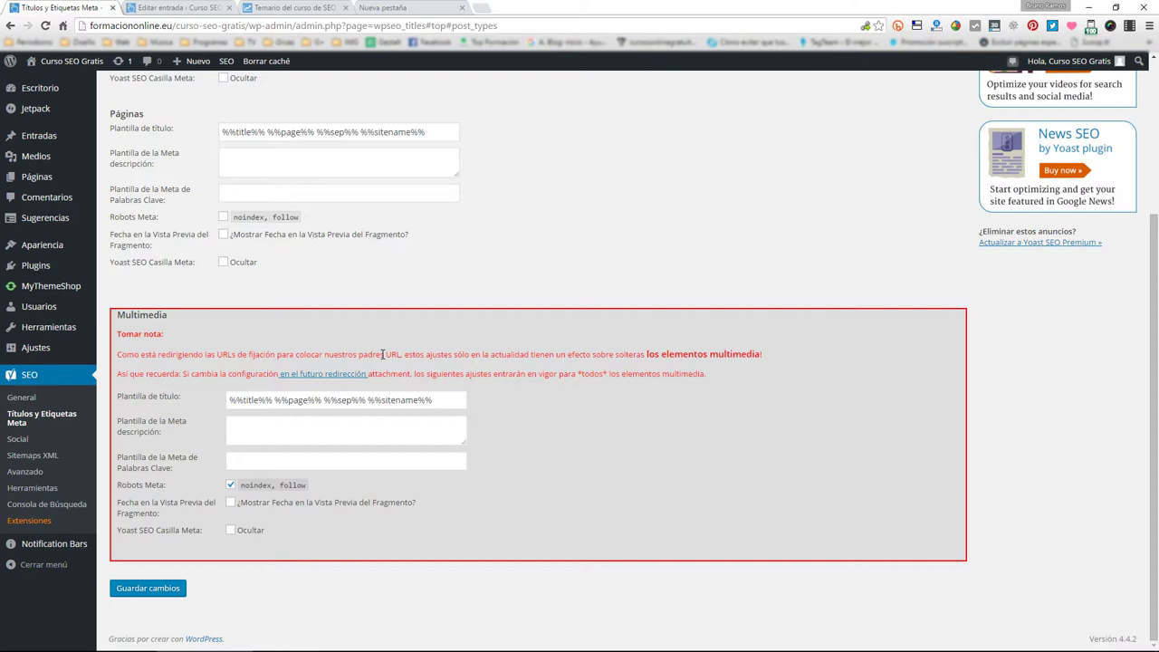
{"action": "scroll", "coordinate": [259, 480], "scroll_direction": "up", "scroll_amount": 3}
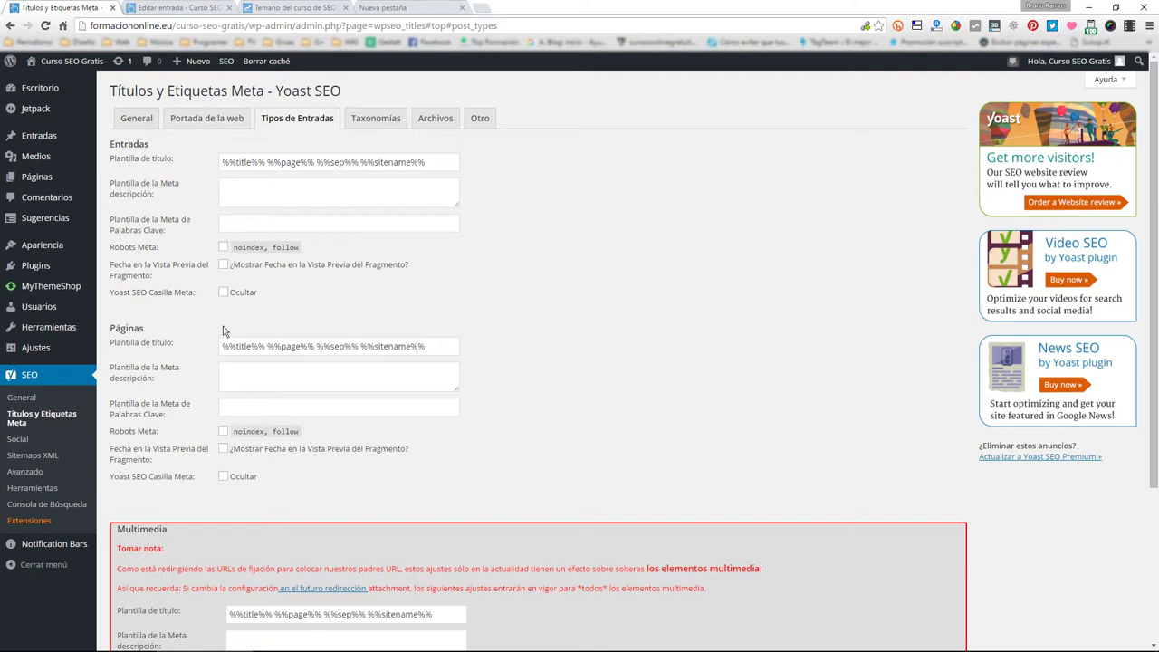
{"action": "double_click", "coordinate": [270, 253]}
{"action": "left_click", "coordinate": [546, 178]}
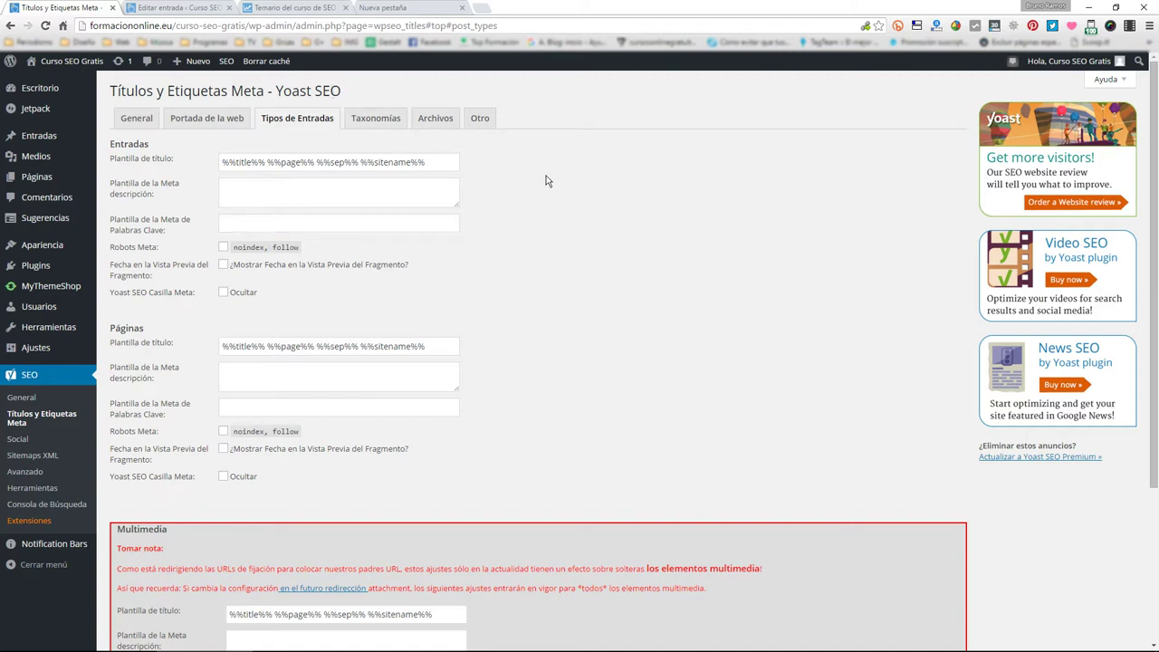
- Open the Taxonomías settings and examine the term_title, sep and sitename variables in the Categorías title template
{"action": "left_click", "coordinate": [374, 118]}
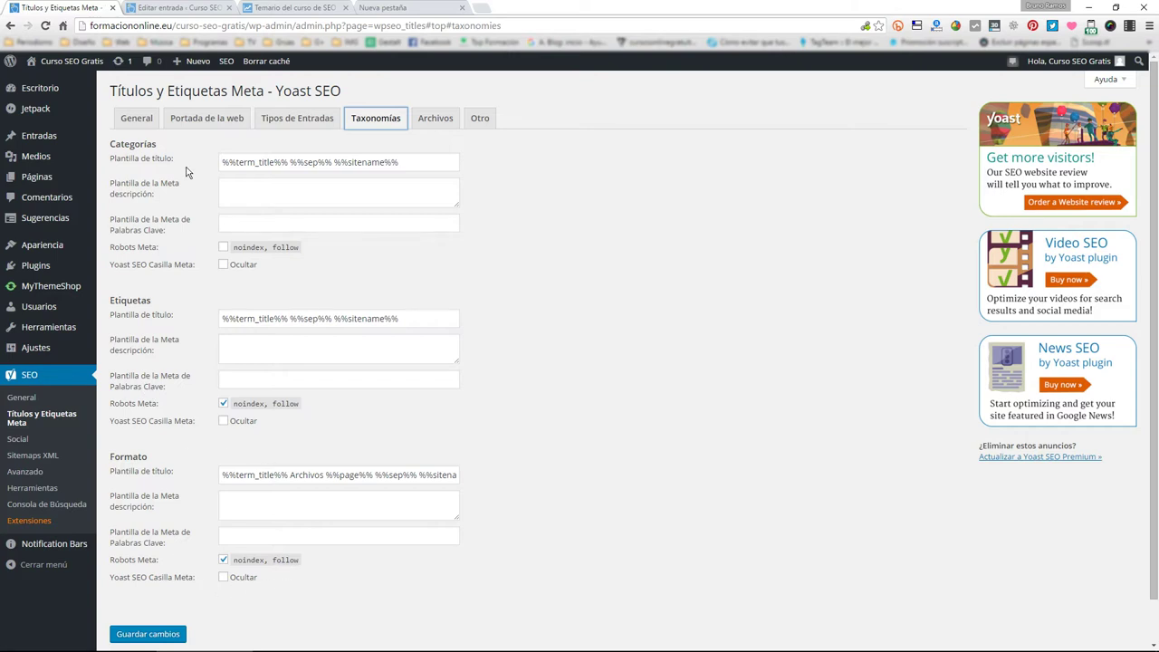
{"action": "left_click_drag", "start_coordinate": [407, 169], "coordinate": [217, 165]}
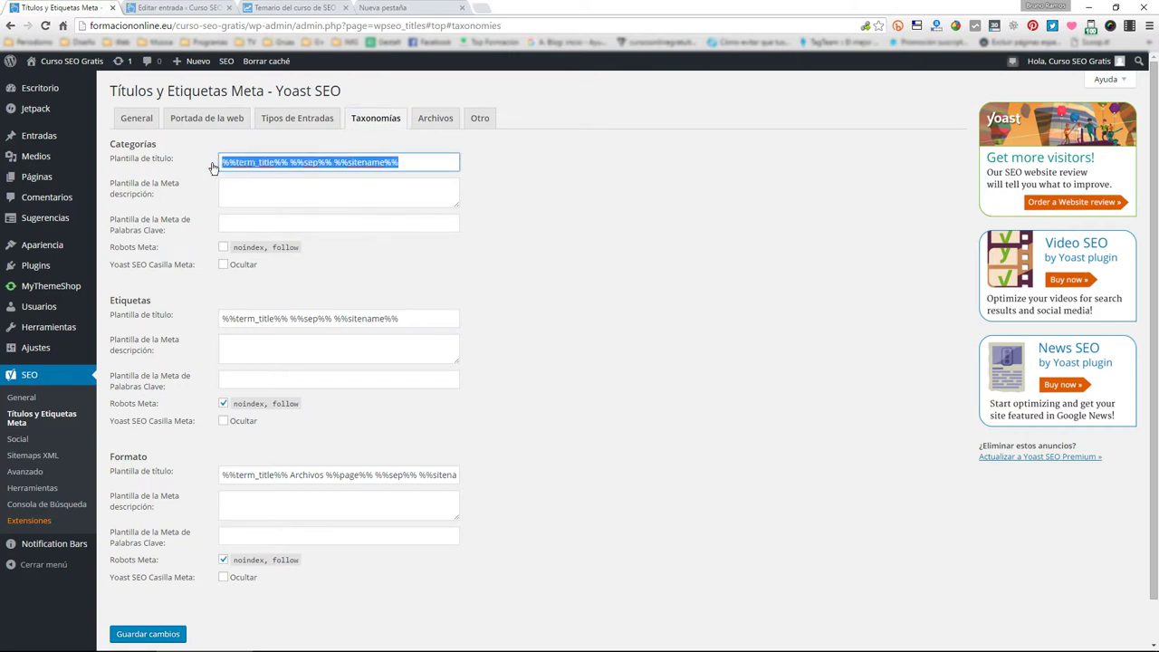
{"action": "left_click", "coordinate": [283, 163]}
{"action": "left_click_drag", "start_coordinate": [286, 163], "coordinate": [215, 166]}
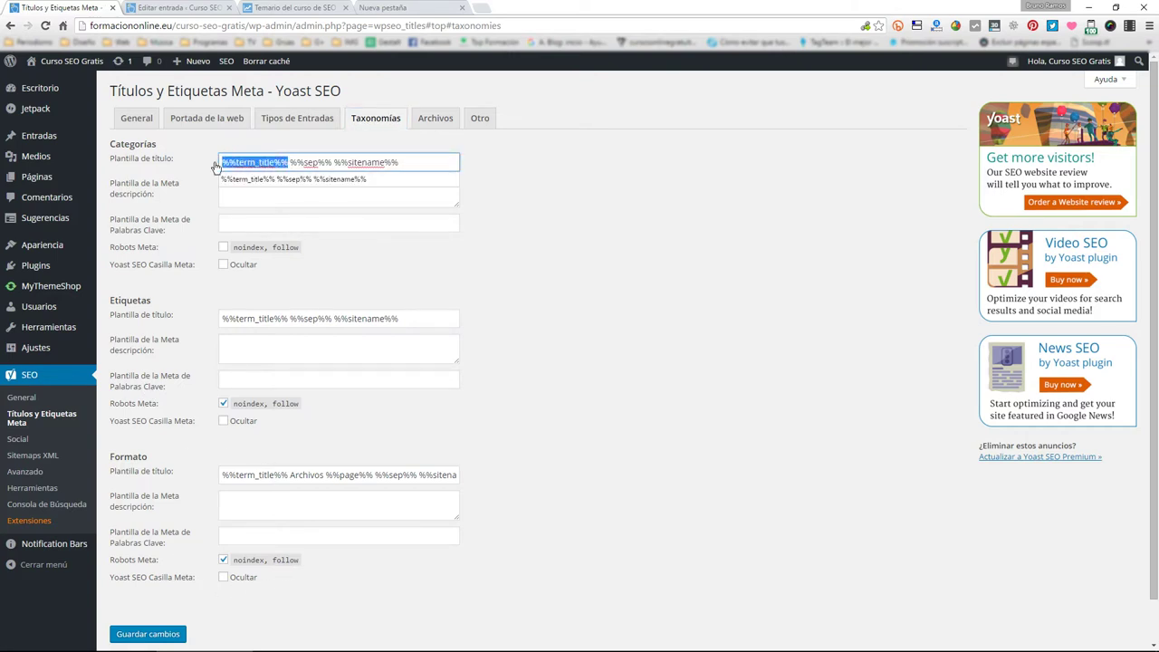
{"action": "key", "text": "End"}
{"action": "left_click_drag", "start_coordinate": [331, 161], "coordinate": [288, 163]}
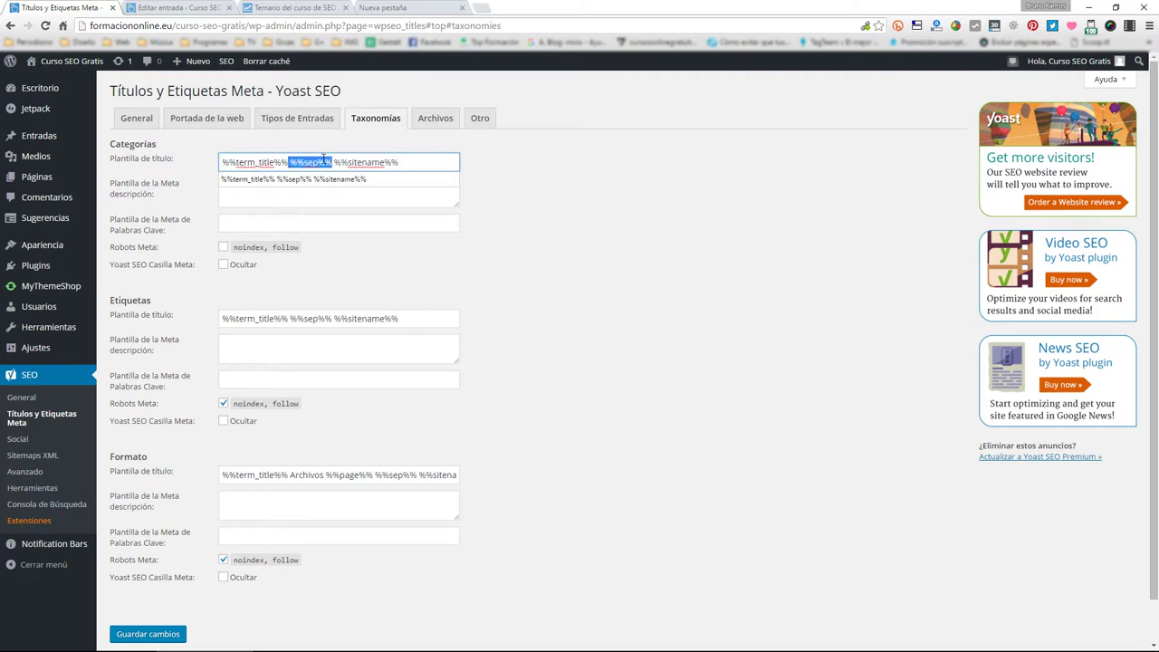
{"action": "left_click", "coordinate": [430, 163]}
{"action": "left_click_drag", "start_coordinate": [430, 162], "coordinate": [337, 163]}
{"action": "left_click", "coordinate": [583, 175]}
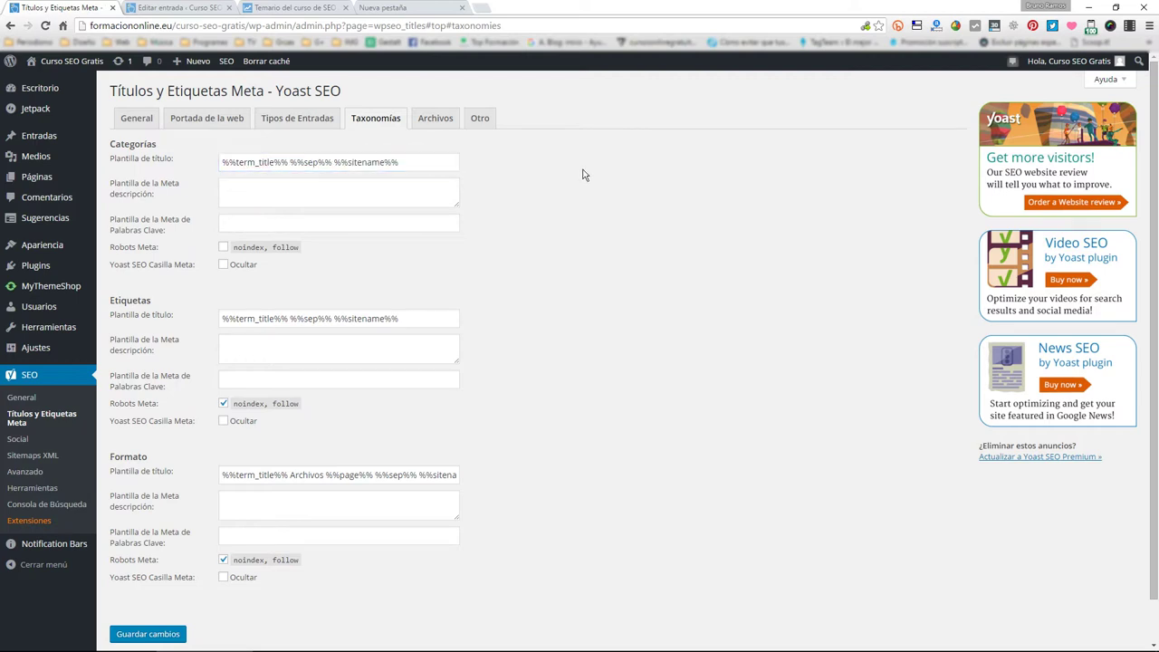
- Recheck the Categorías template variables against the help's Variables Basicas, Variables Avanzadas and Explicación de plantilla
{"action": "left_click", "coordinate": [318, 188]}
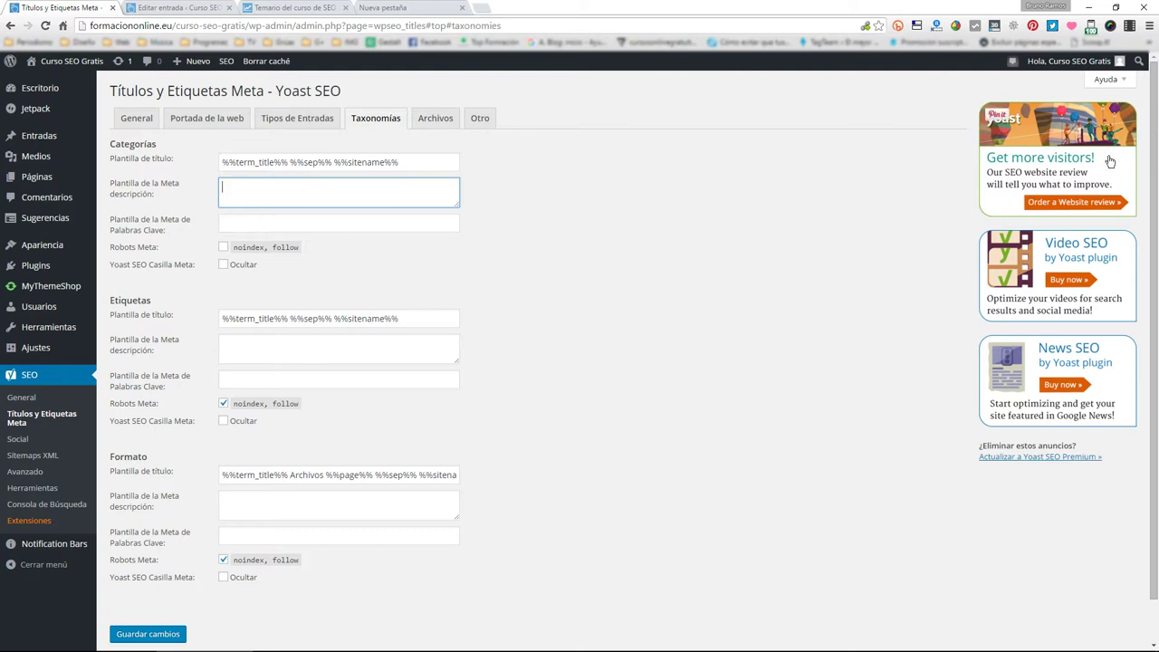
{"action": "left_click_drag", "start_coordinate": [288, 162], "coordinate": [217, 164]}
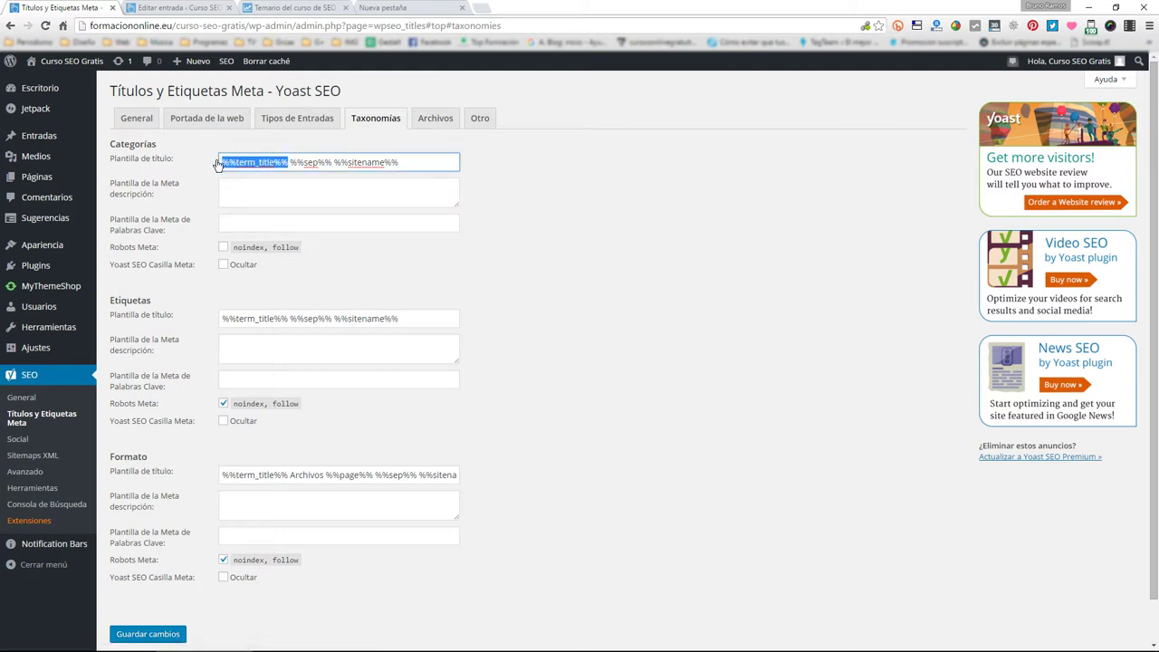
{"action": "left_click_drag", "start_coordinate": [292, 162], "coordinate": [333, 163]}
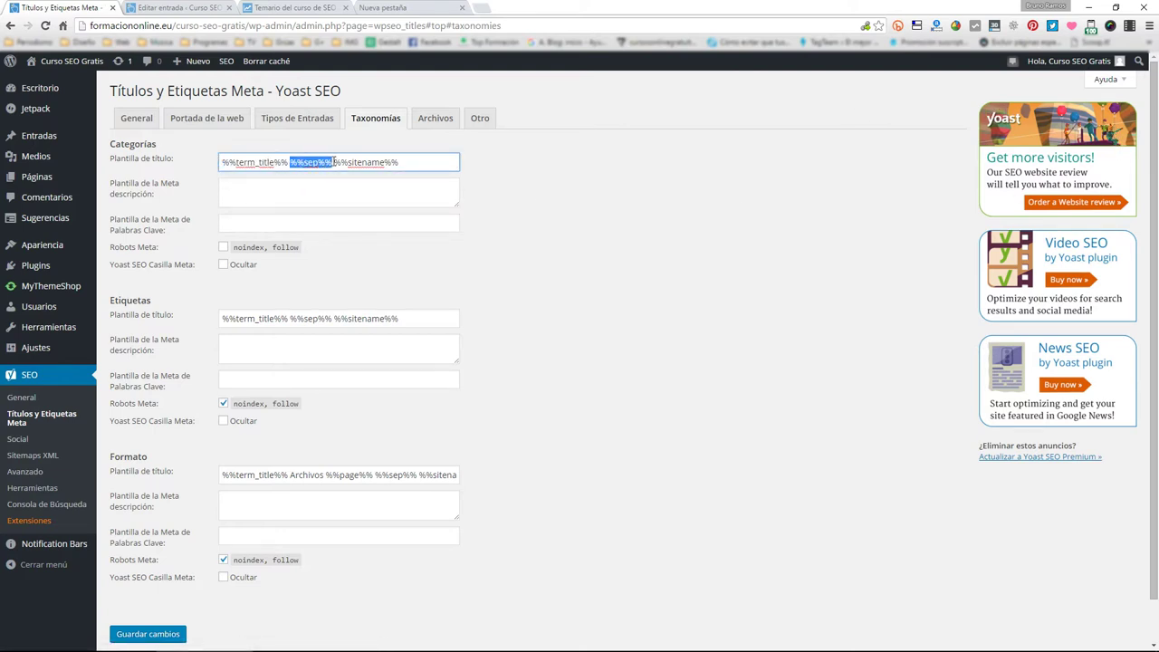
{"action": "left_click", "coordinate": [770, 194]}
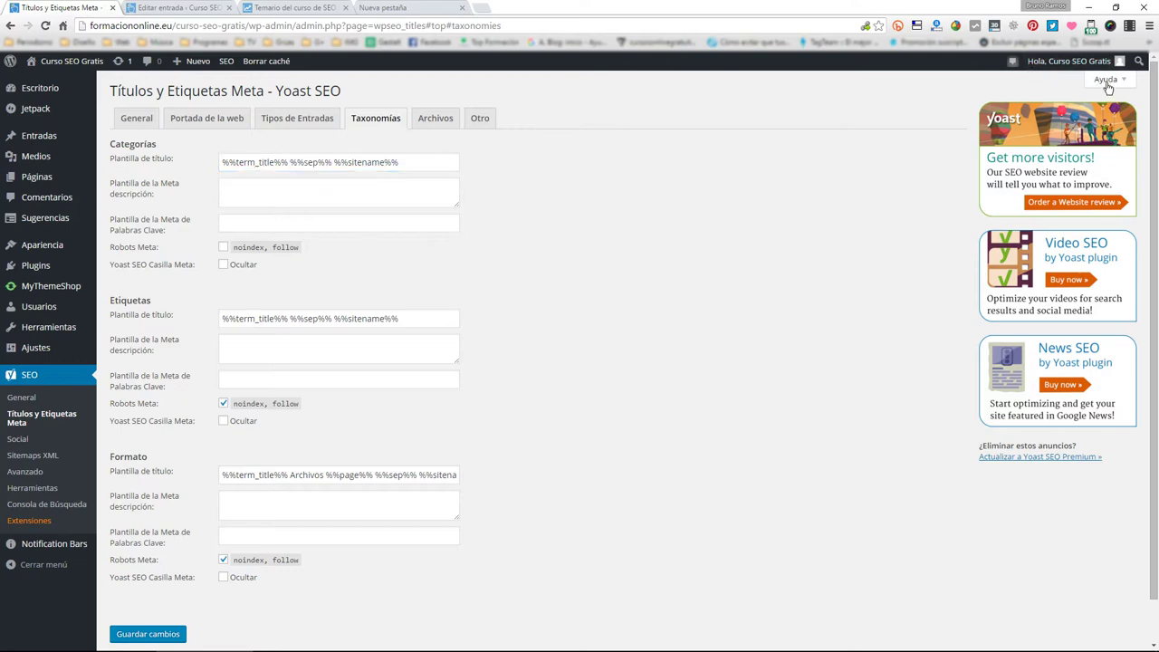
{"action": "left_click", "coordinate": [1106, 80]}
{"action": "left_click", "coordinate": [140, 117]}
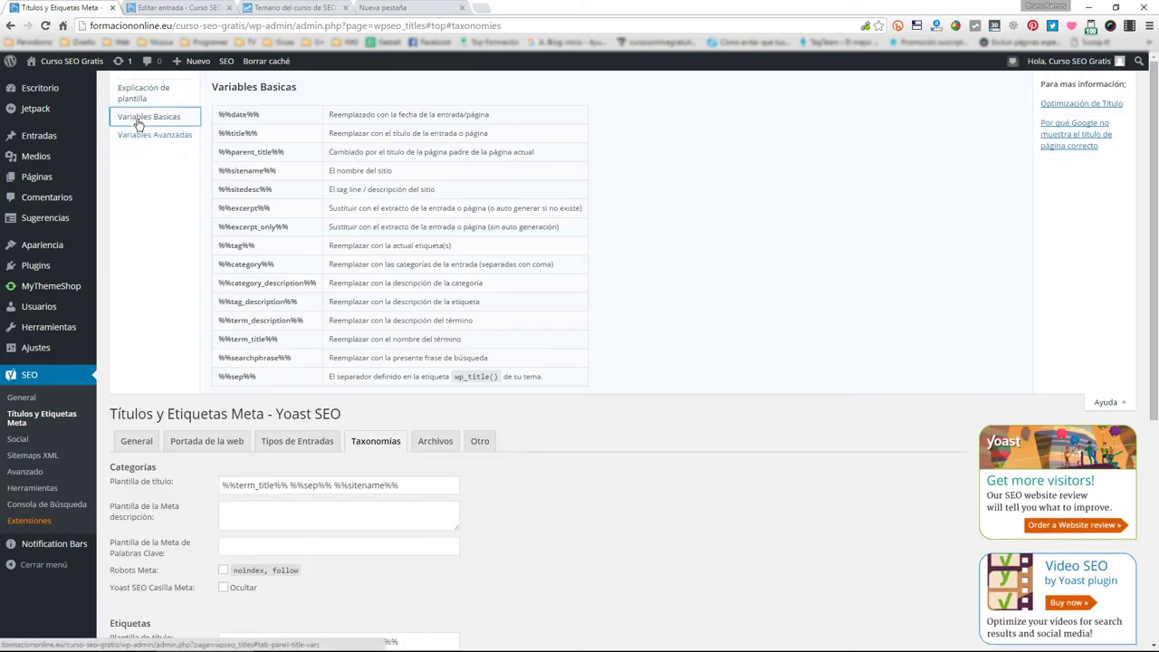
{"action": "left_click_drag", "start_coordinate": [219, 115], "coordinate": [284, 152]}
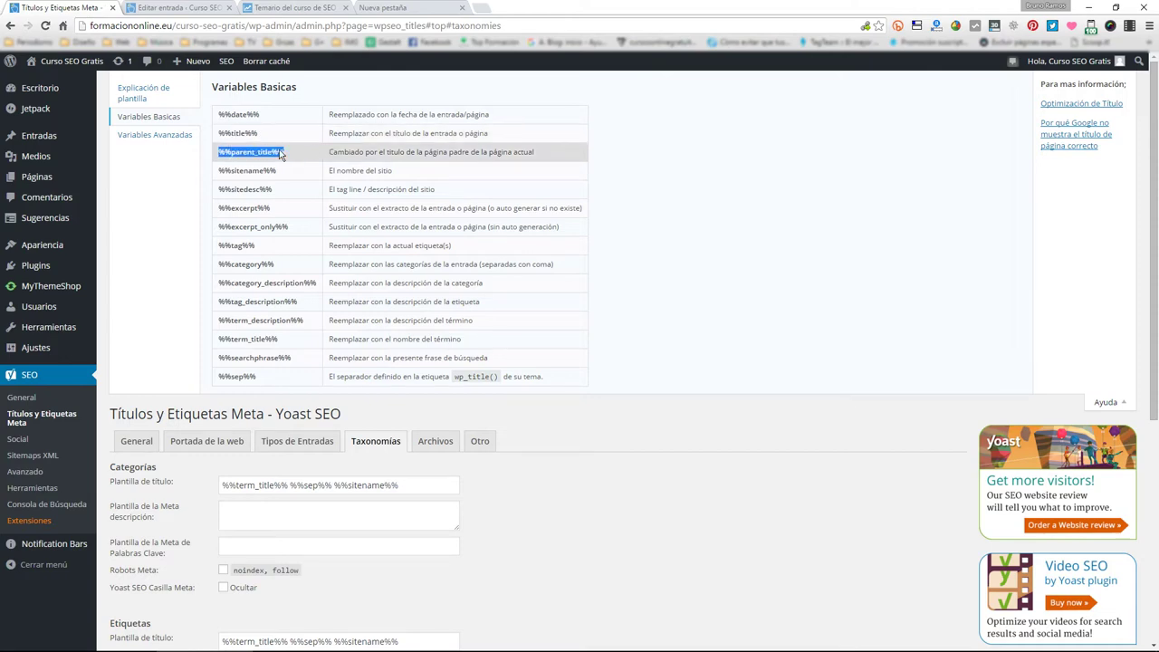
{"action": "left_click", "coordinate": [168, 136]}
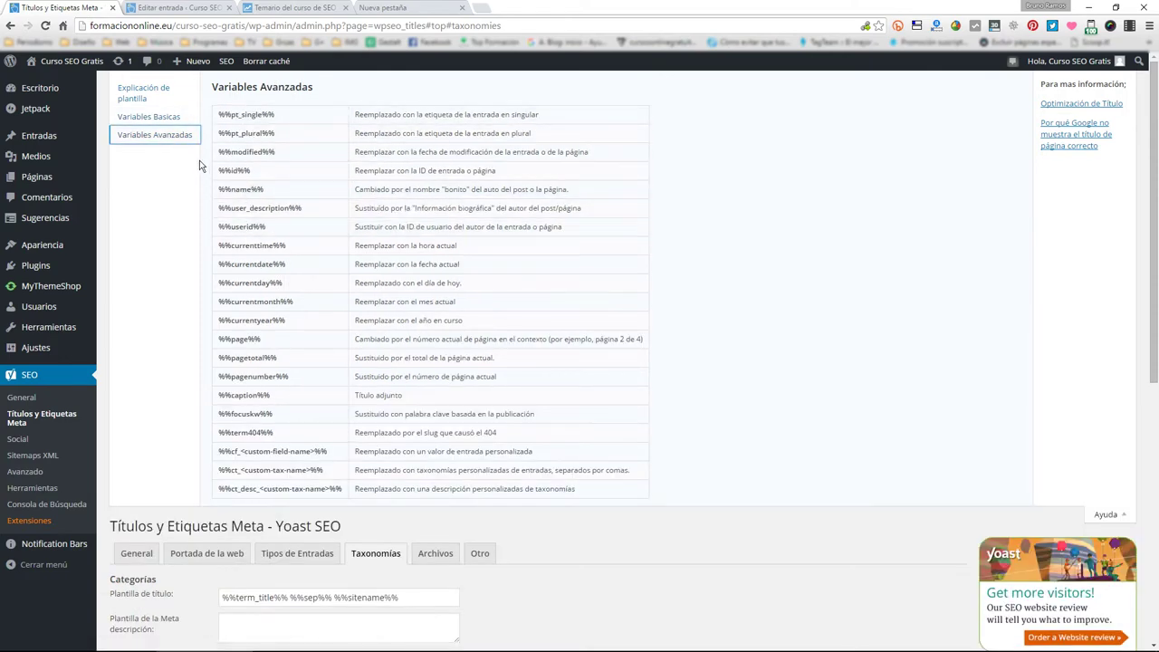
{"action": "left_click", "coordinate": [150, 96]}
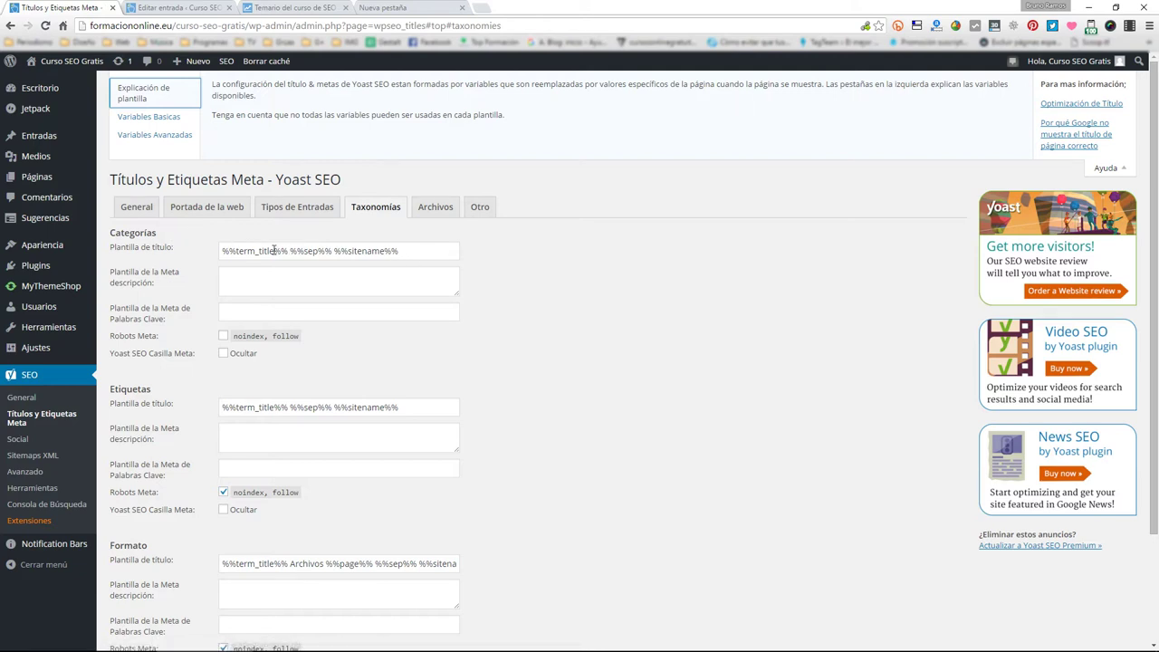
- Review the whole Categorías title template and the Robots Meta setting of Etiquetas
{"action": "left_click_drag", "start_coordinate": [420, 247], "coordinate": [194, 251]}
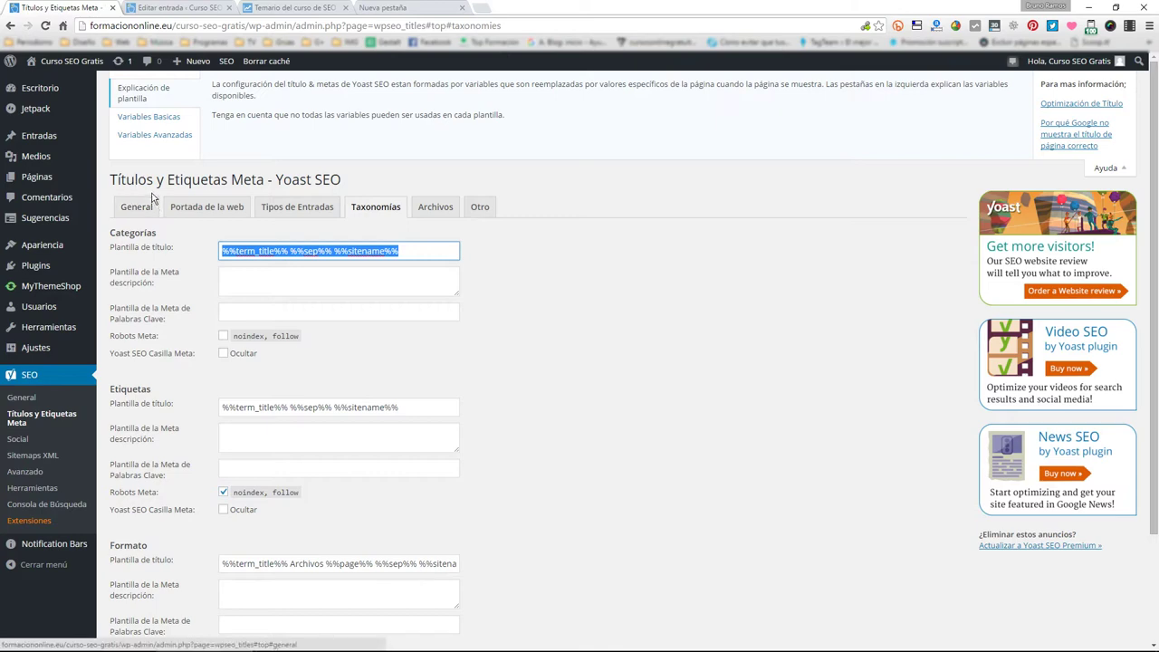
{"action": "left_click", "coordinate": [579, 275]}
{"action": "scroll", "coordinate": [259, 288], "scroll_direction": "down", "scroll_amount": 2}
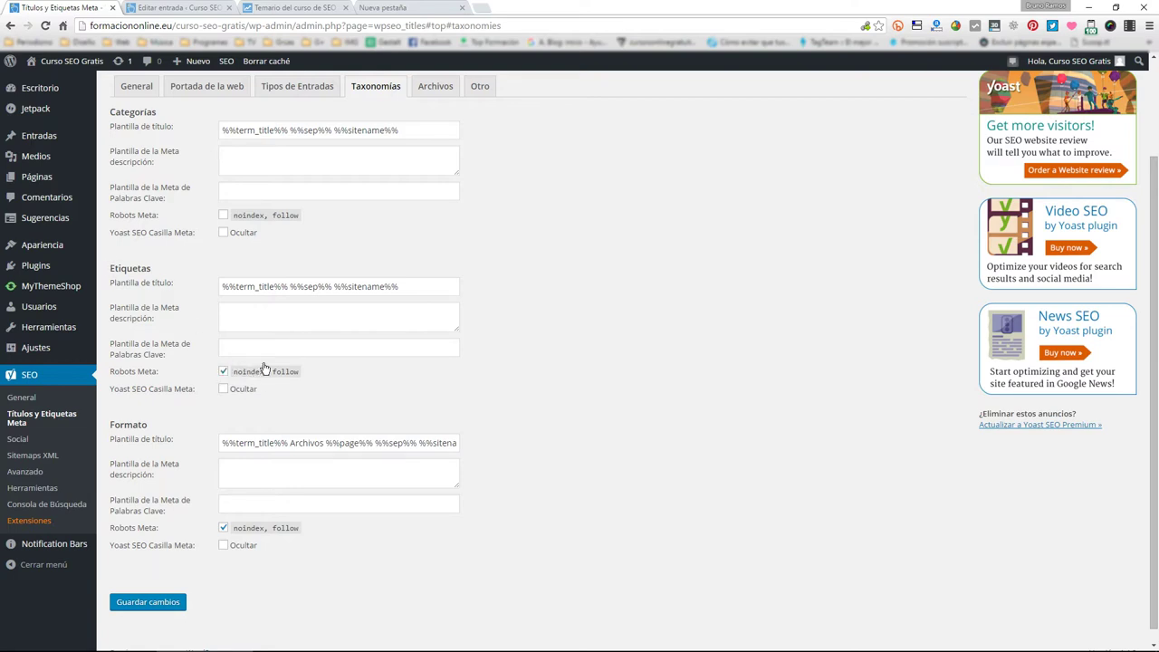
- Open formaciononline.eu in a new browser tab and go to the belleza tag page from its topic cloud
{"action": "left_click", "coordinate": [489, 6]}
{"action": "type", "text": "form"}
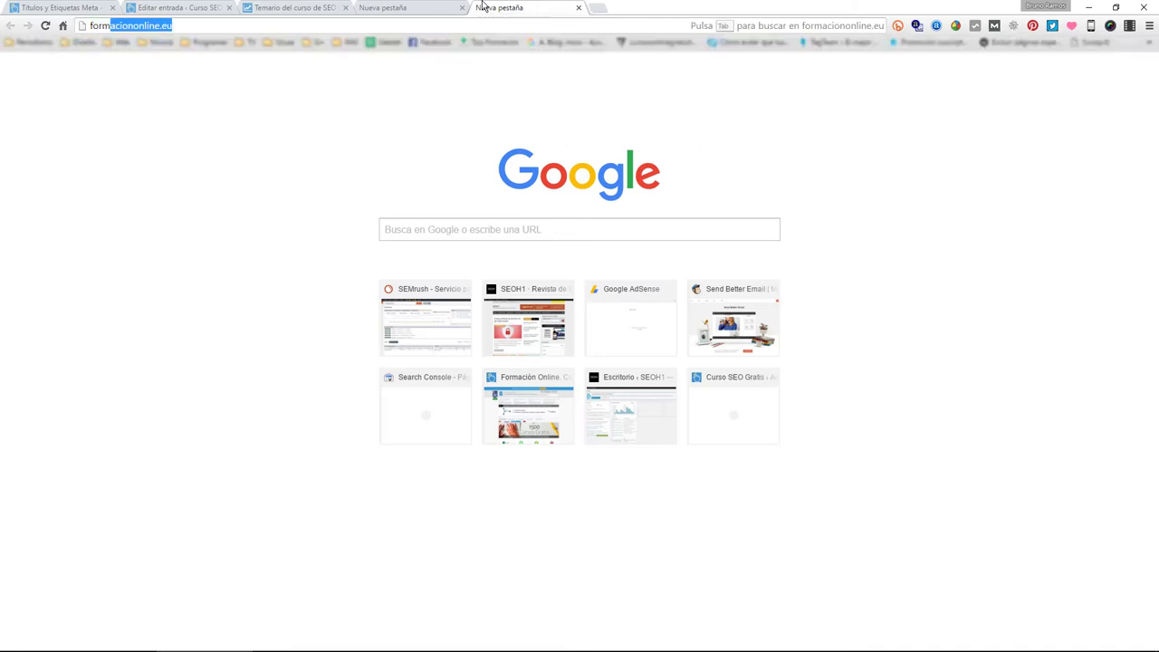
{"action": "key", "text": "Return"}
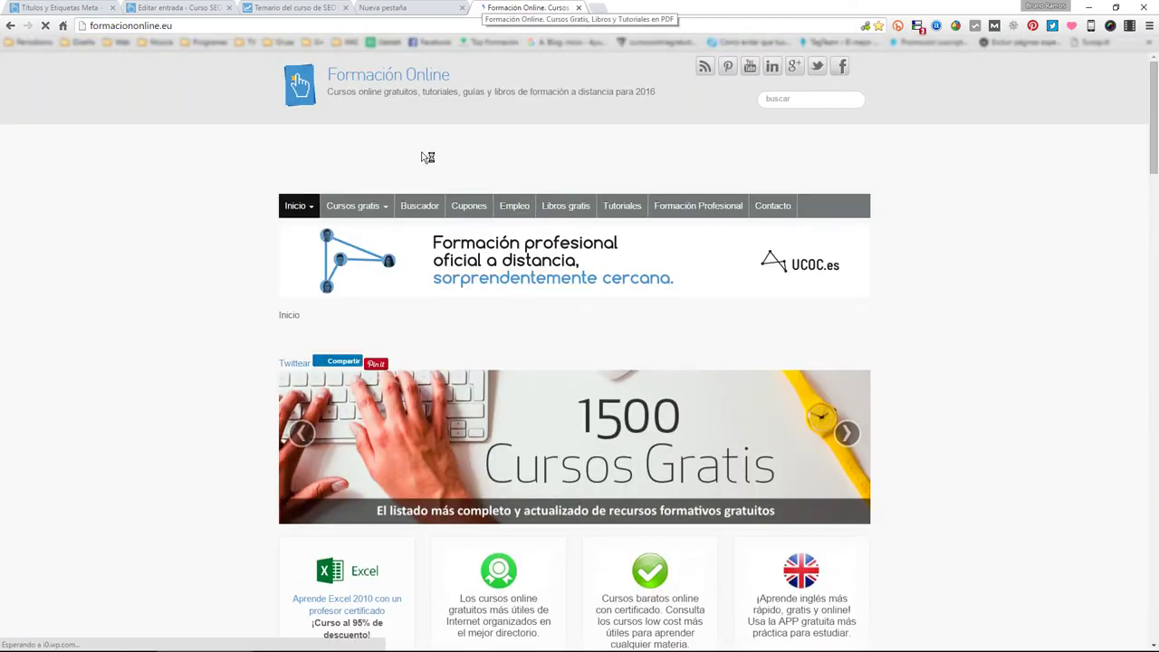
{"action": "scroll", "coordinate": [124, 317], "scroll_direction": "down", "scroll_amount": 15}
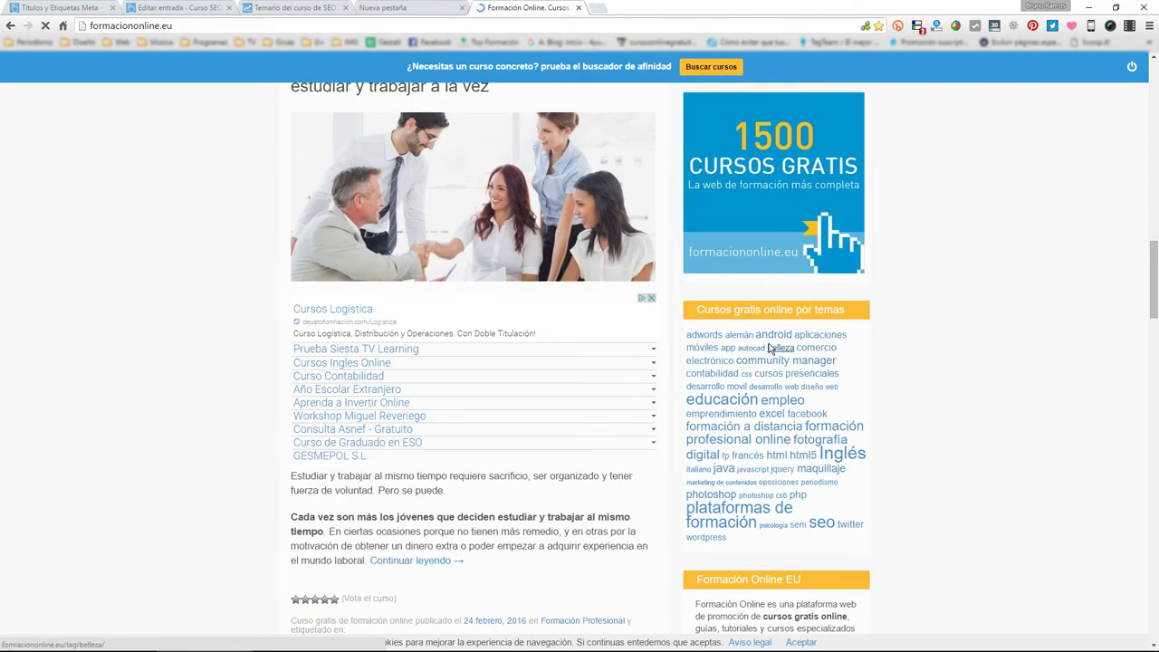
{"action": "left_click", "coordinate": [780, 341]}
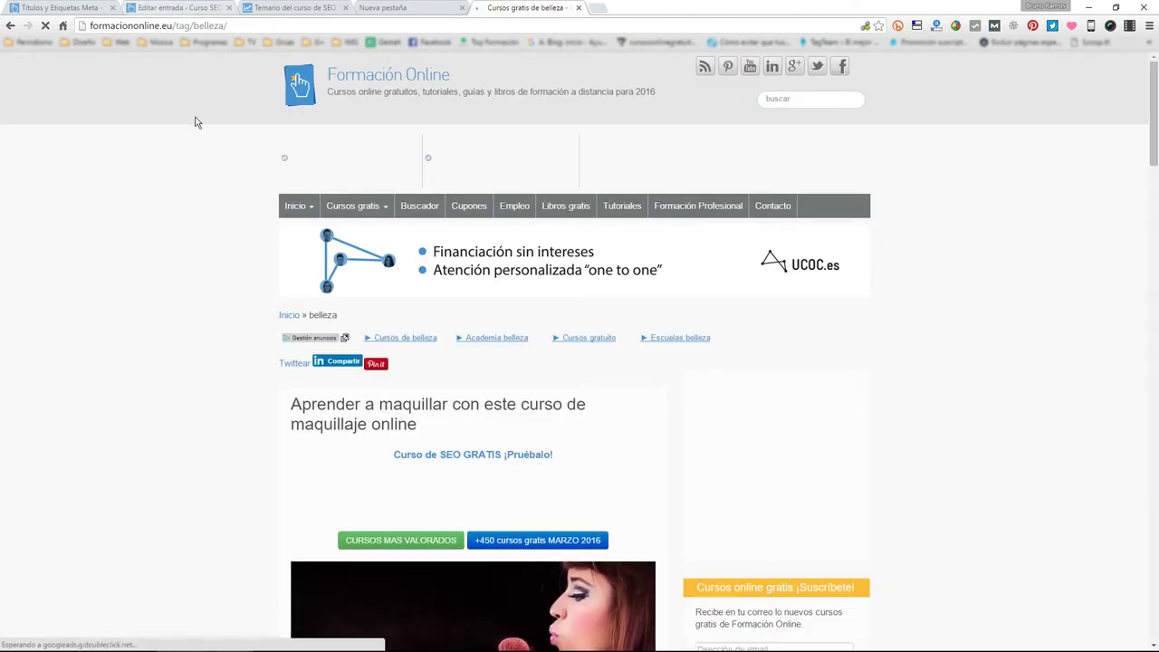
- Examine the belleza tag archive's list of posts, their tag labels and the tag/belleza part of the page address
{"action": "scroll", "coordinate": [163, 160], "scroll_direction": "down", "scroll_amount": 5}
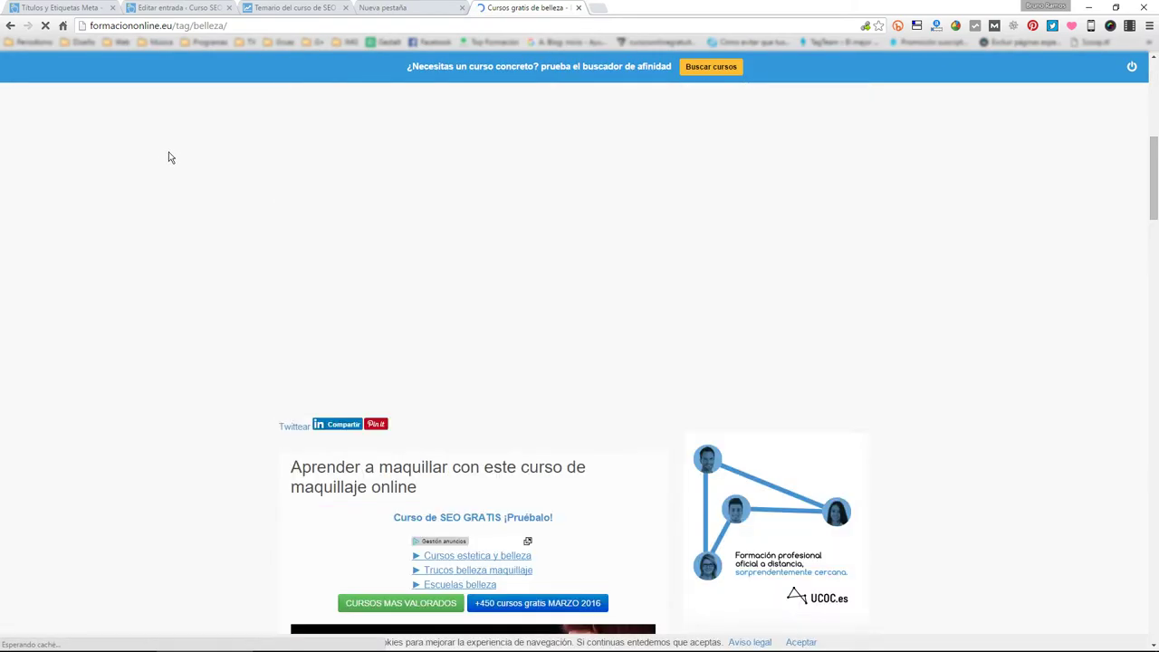
{"action": "scroll", "coordinate": [172, 159], "scroll_direction": "down", "scroll_amount": 12}
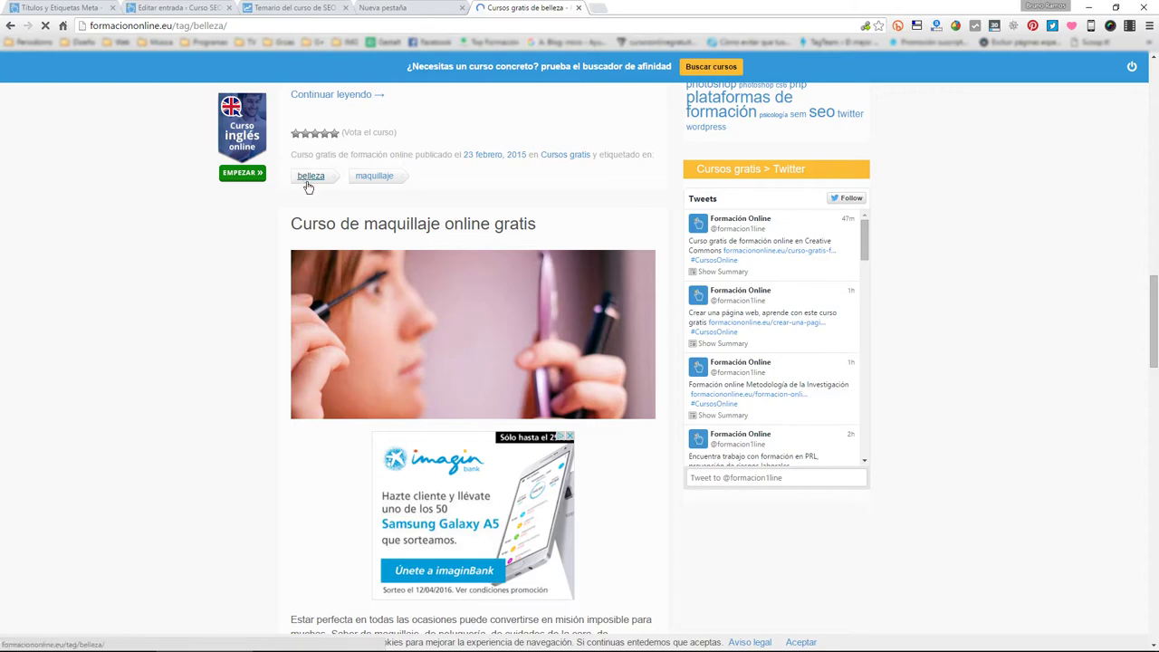
{"action": "scroll", "coordinate": [309, 181], "scroll_direction": "down", "scroll_amount": 1}
{"action": "scroll", "coordinate": [305, 186], "scroll_direction": "up", "scroll_amount": 5}
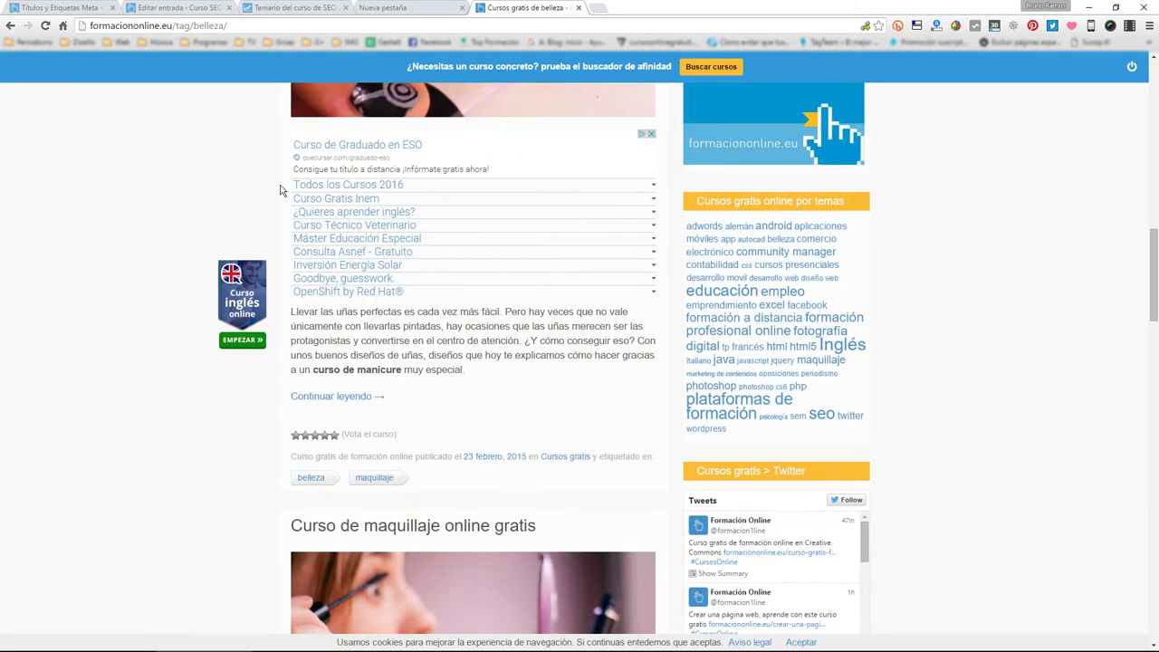
{"action": "scroll", "coordinate": [102, 214], "scroll_direction": "up", "scroll_amount": 8}
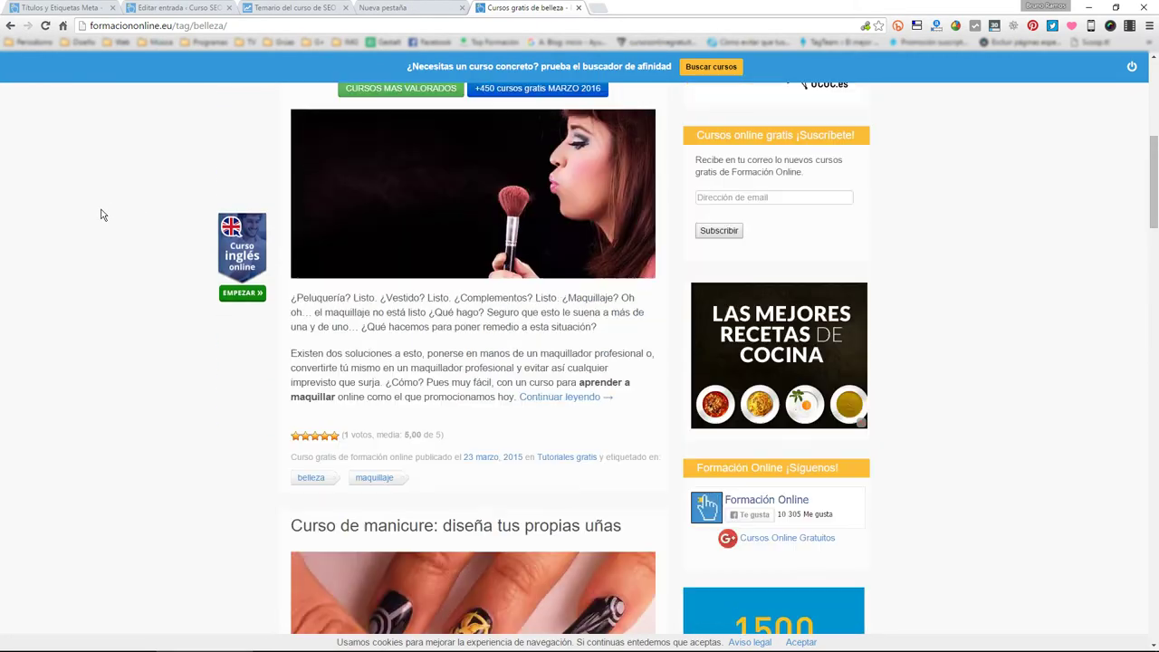
{"action": "scroll", "coordinate": [102, 215], "scroll_direction": "up", "scroll_amount": 2}
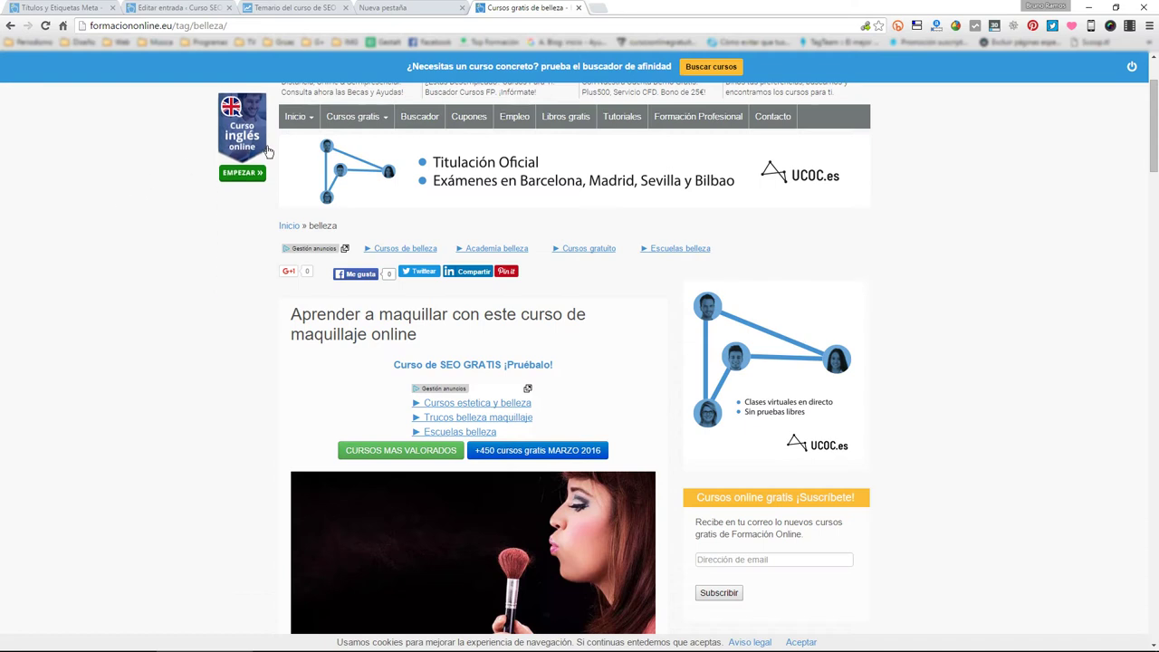
{"action": "left_click_drag", "start_coordinate": [246, 26], "coordinate": [176, 26]}
{"action": "left_click", "coordinate": [206, 26]}
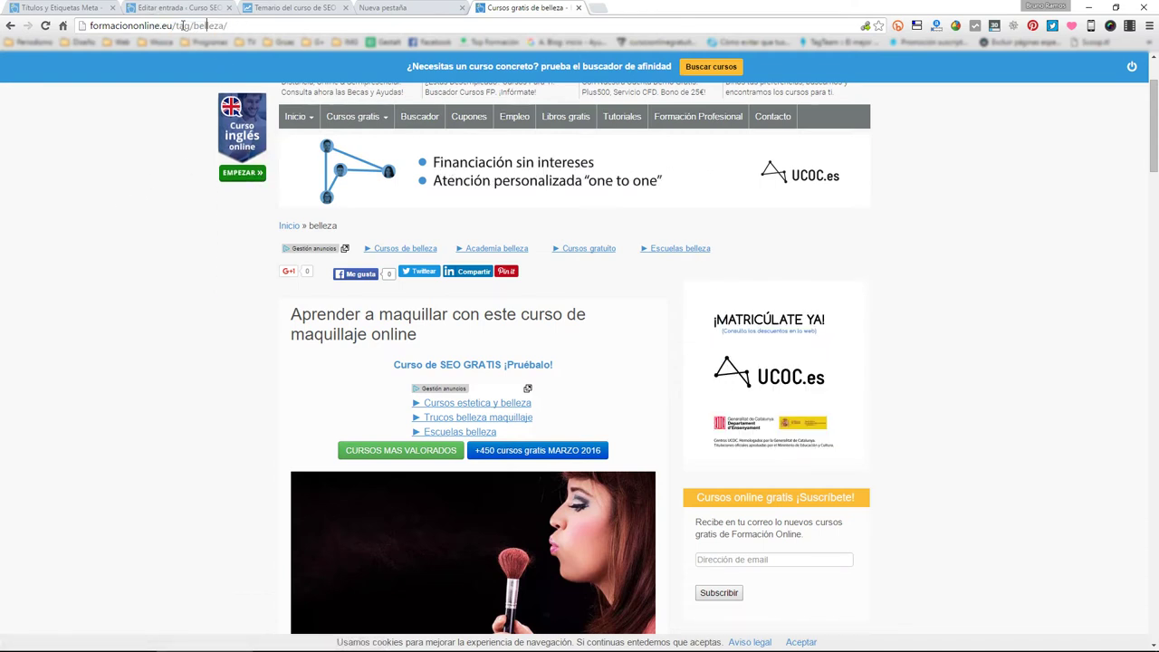
- Look through the remaining posts of the belleza tag archive, and close it together with the empty browser tab
{"action": "scroll", "coordinate": [368, 194], "scroll_direction": "down", "scroll_amount": 2}
{"action": "scroll", "coordinate": [368, 194], "scroll_direction": "down", "scroll_amount": 15}
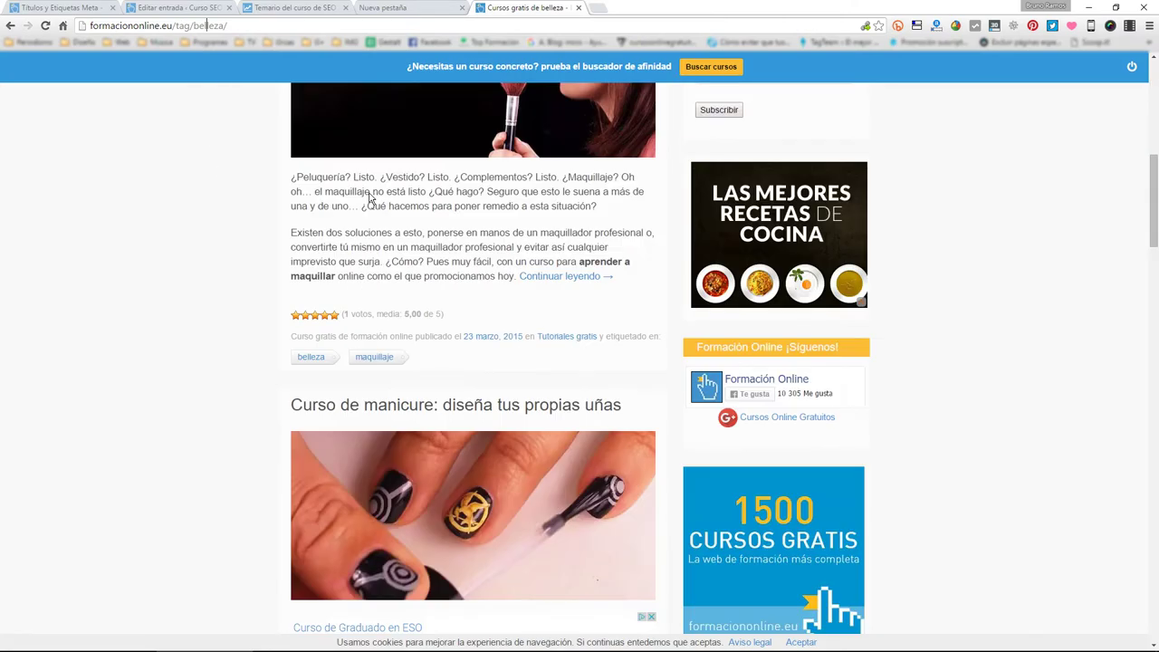
{"action": "scroll", "coordinate": [359, 204], "scroll_direction": "down", "scroll_amount": 1}
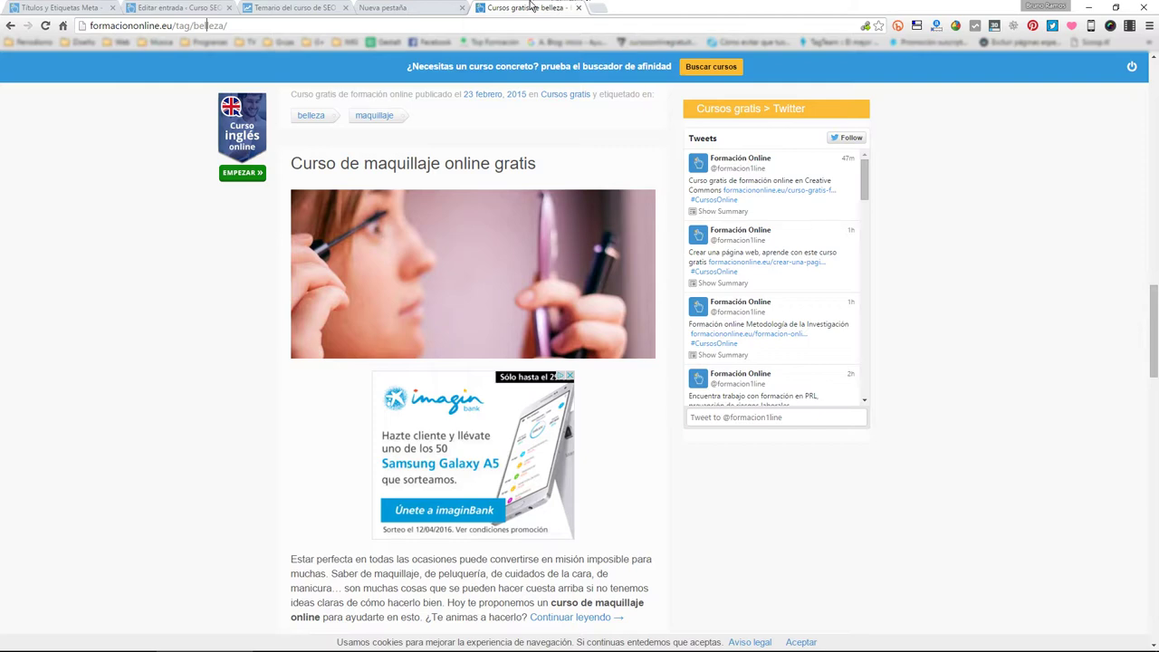
{"action": "left_click", "coordinate": [578, 8]}
{"action": "left_click", "coordinate": [461, 7]}
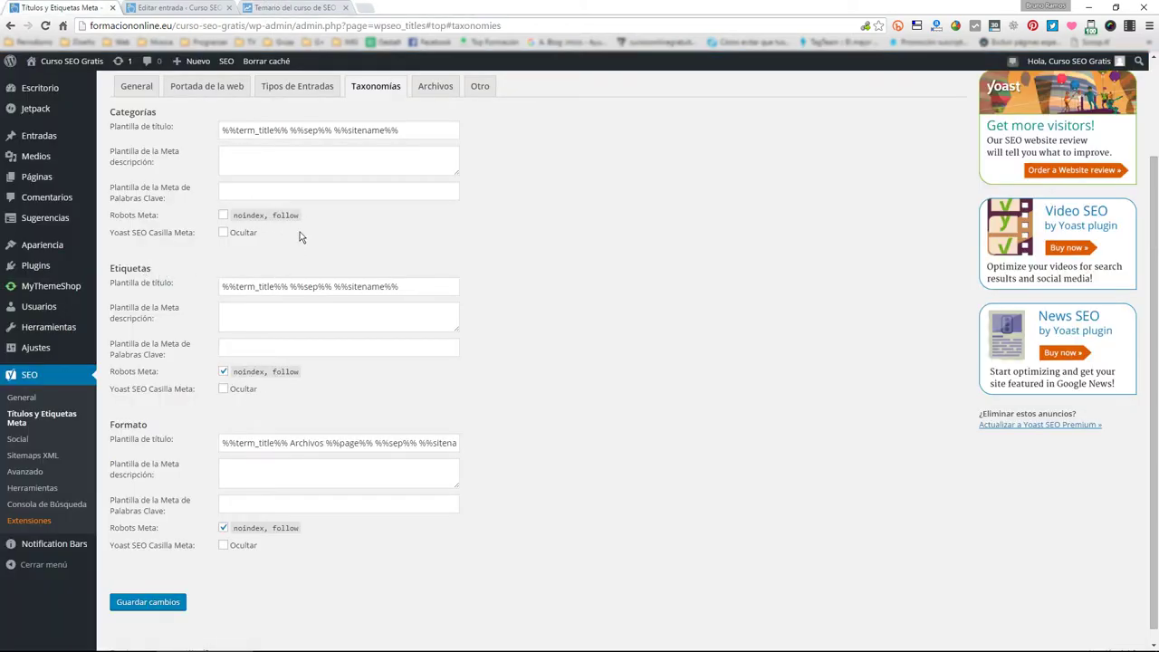
- Open the Tema 1: SEO Básico category from the course's Temario page and highlight the basico/ part of its address
{"action": "left_click", "coordinate": [289, 8]}
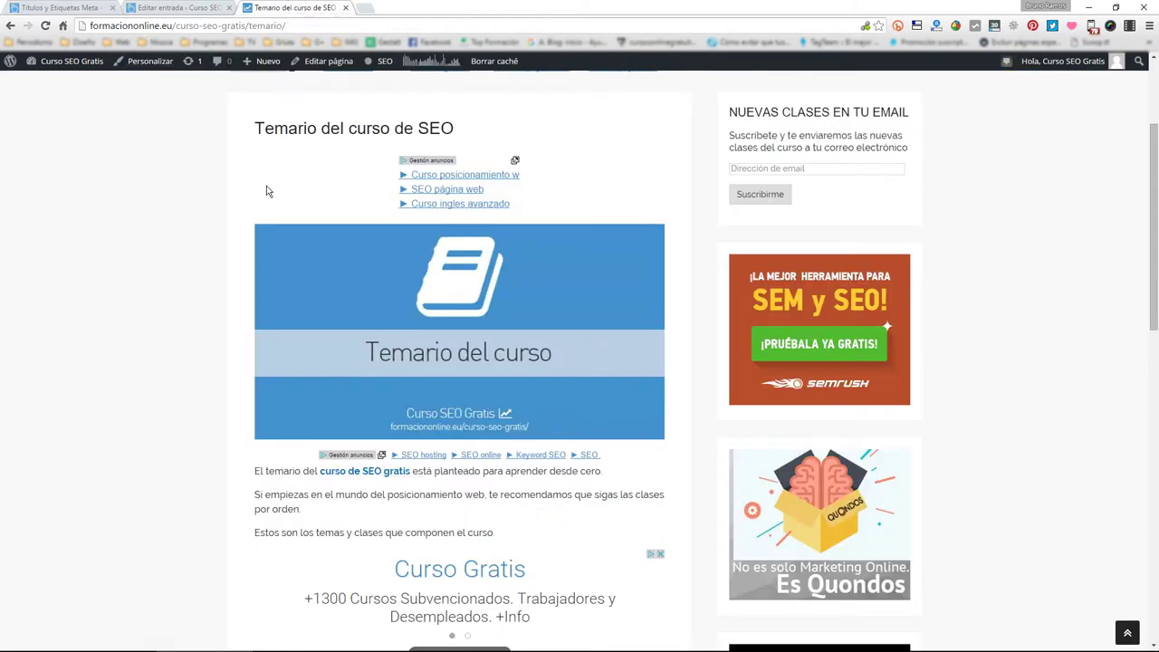
{"action": "scroll", "coordinate": [266, 192], "scroll_direction": "down", "scroll_amount": 3}
{"action": "scroll", "coordinate": [266, 194], "scroll_direction": "down", "scroll_amount": 3}
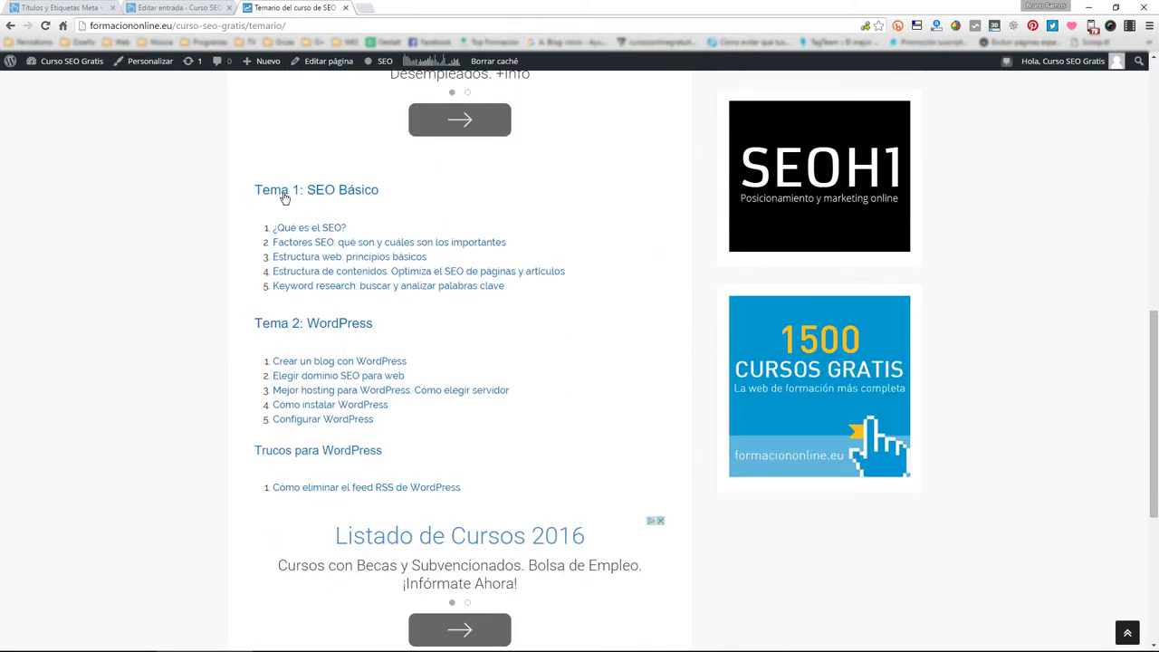
{"action": "left_click", "coordinate": [335, 191]}
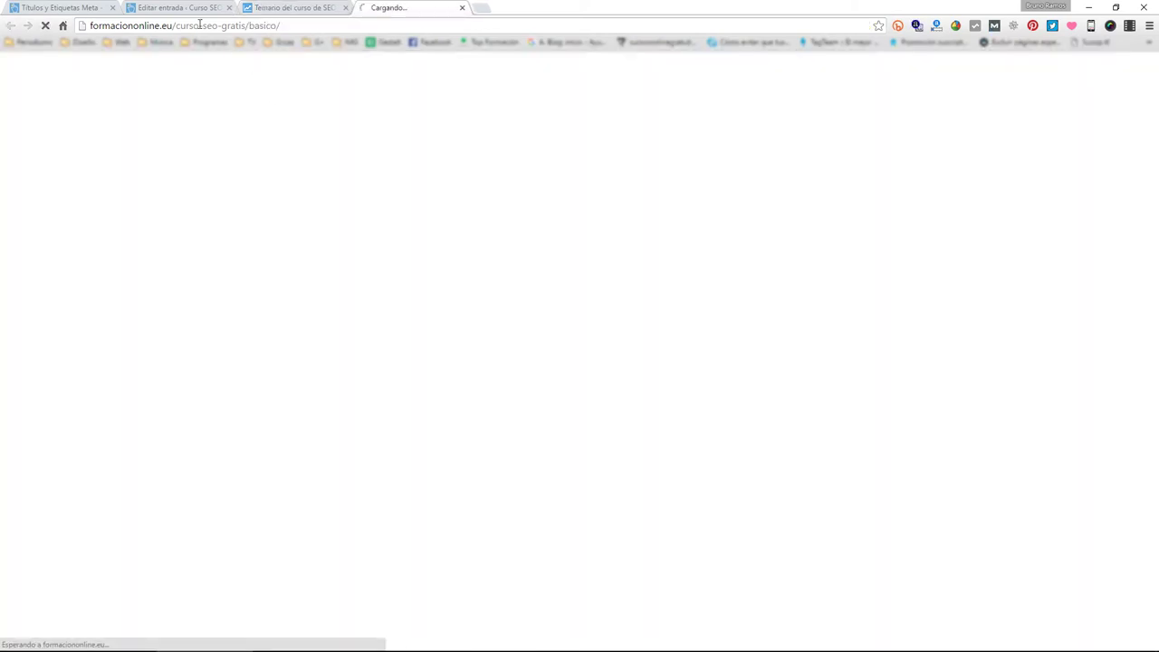
{"action": "left_click_drag", "start_coordinate": [250, 25], "coordinate": [304, 28]}
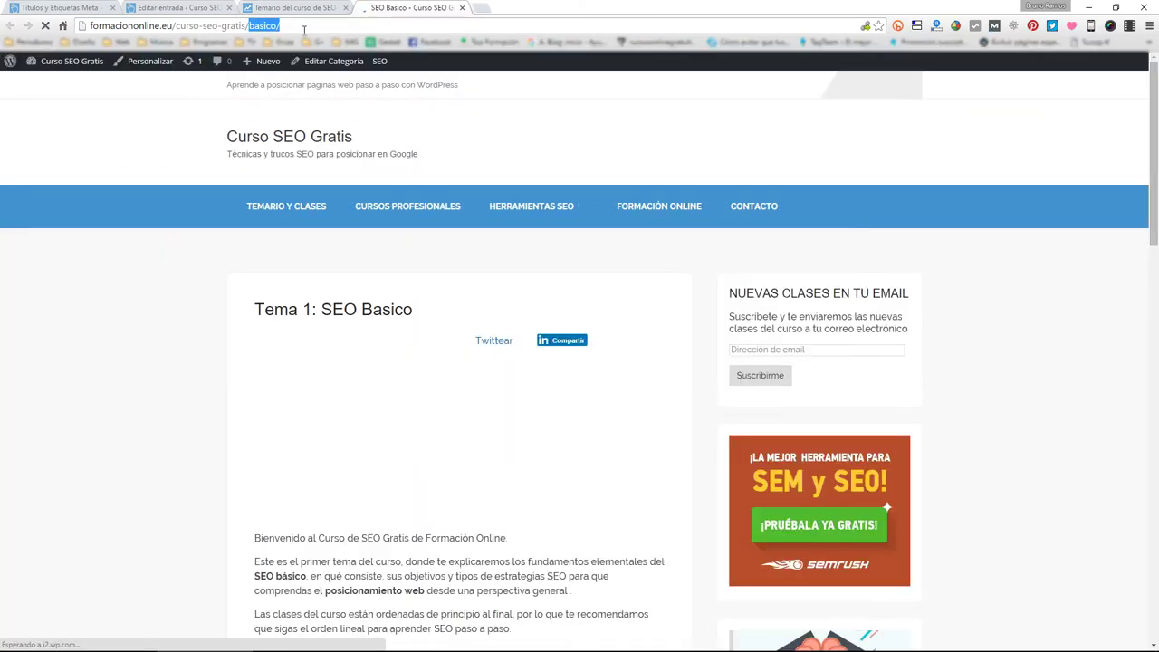
- Examine the Tema 1: SEO Basico category page's introductory text and its list of classes
{"action": "scroll", "coordinate": [281, 132], "scroll_direction": "down", "scroll_amount": 2}
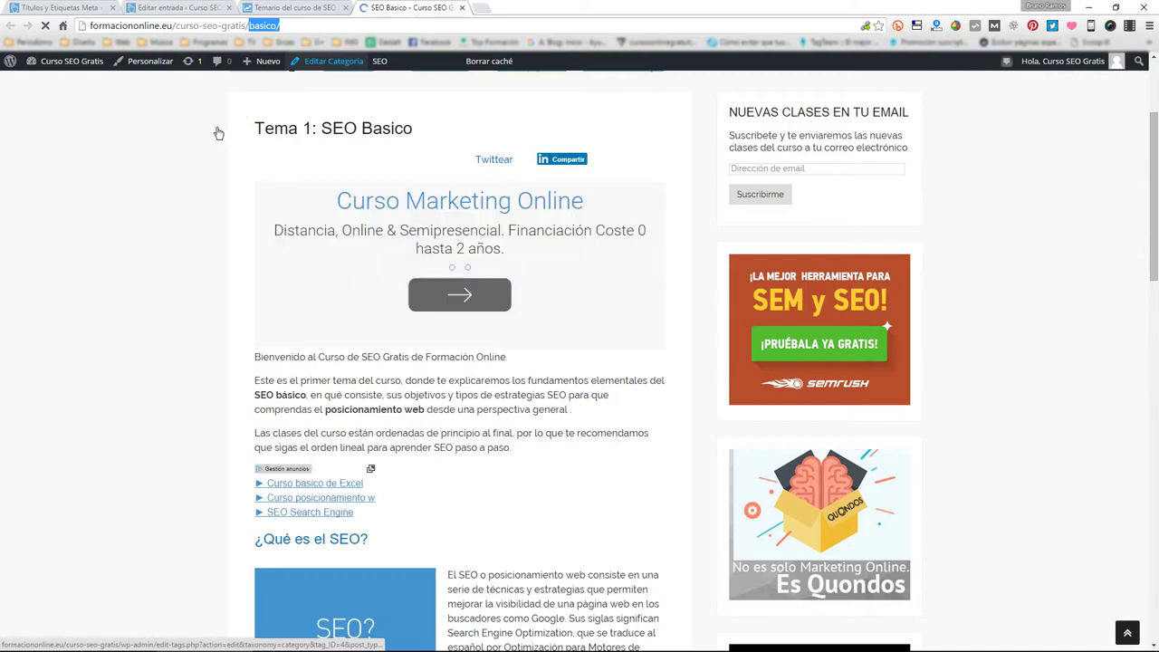
{"action": "left_click_drag", "start_coordinate": [271, 142], "coordinate": [545, 447]}
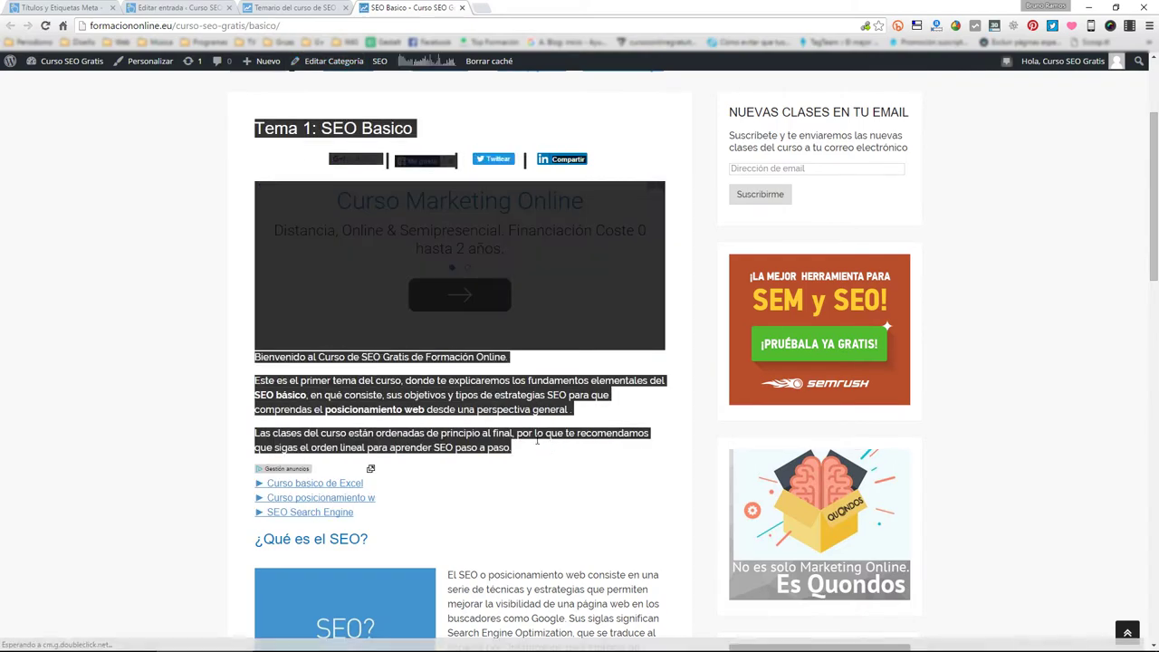
{"action": "scroll", "coordinate": [282, 259], "scroll_direction": "down", "scroll_amount": 3}
{"action": "scroll", "coordinate": [282, 259], "scroll_direction": "down", "scroll_amount": 10}
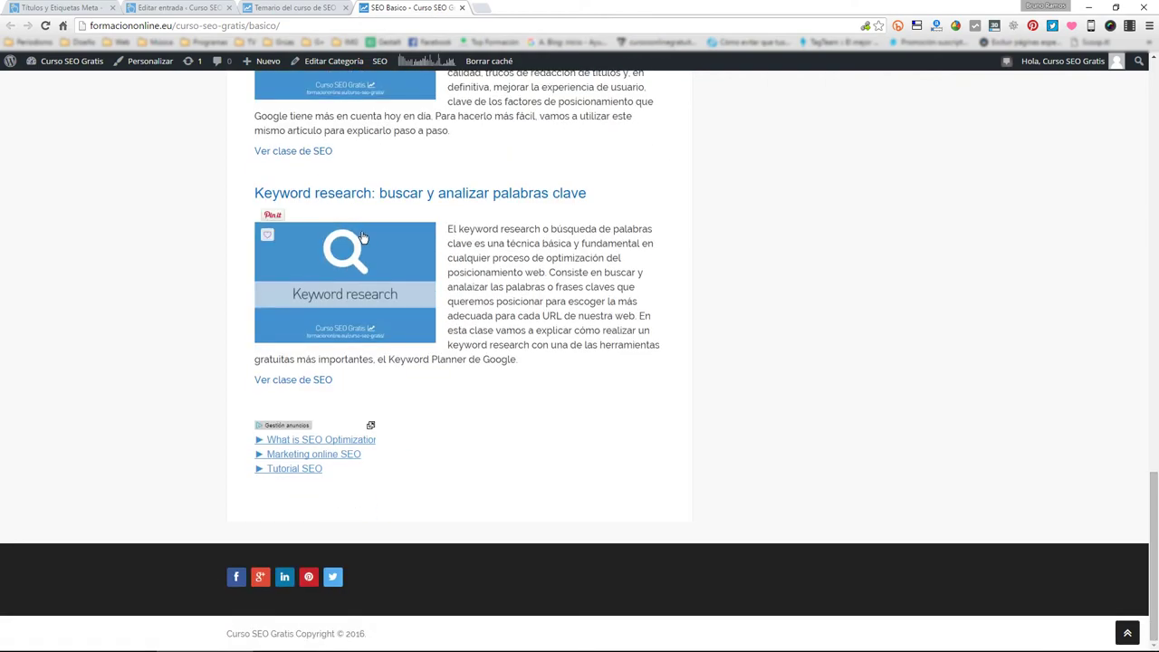
{"action": "scroll", "coordinate": [362, 236], "scroll_direction": "up", "scroll_amount": 15}
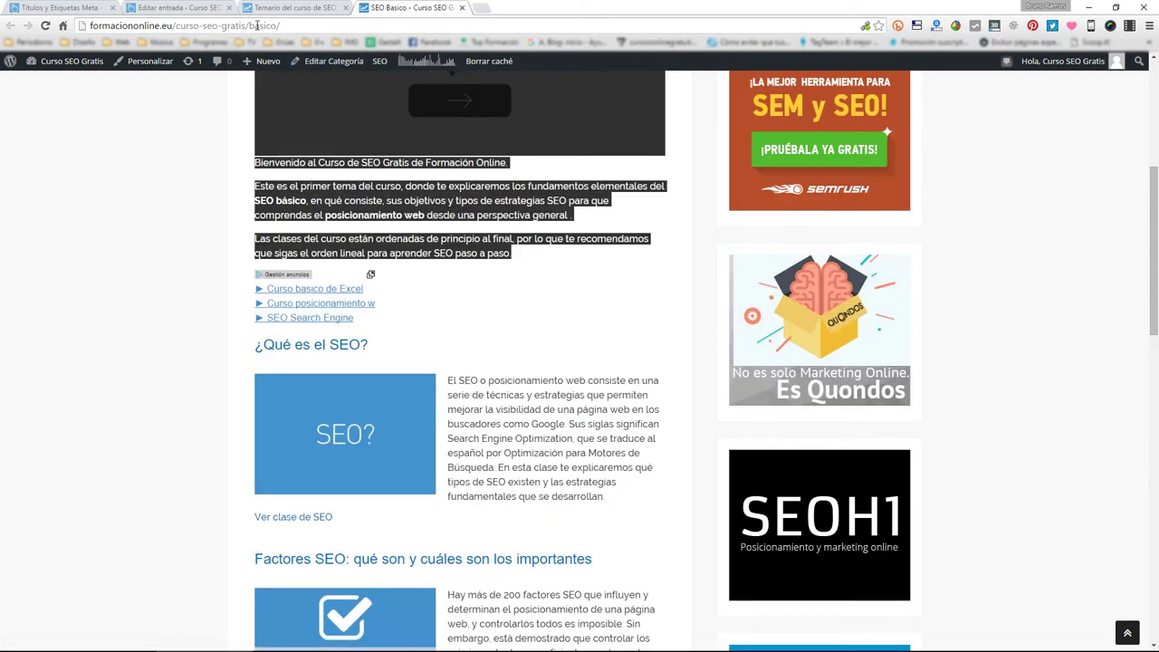
{"action": "scroll", "coordinate": [185, 258], "scroll_direction": "up", "scroll_amount": 4}
{"action": "left_click", "coordinate": [178, 272]}
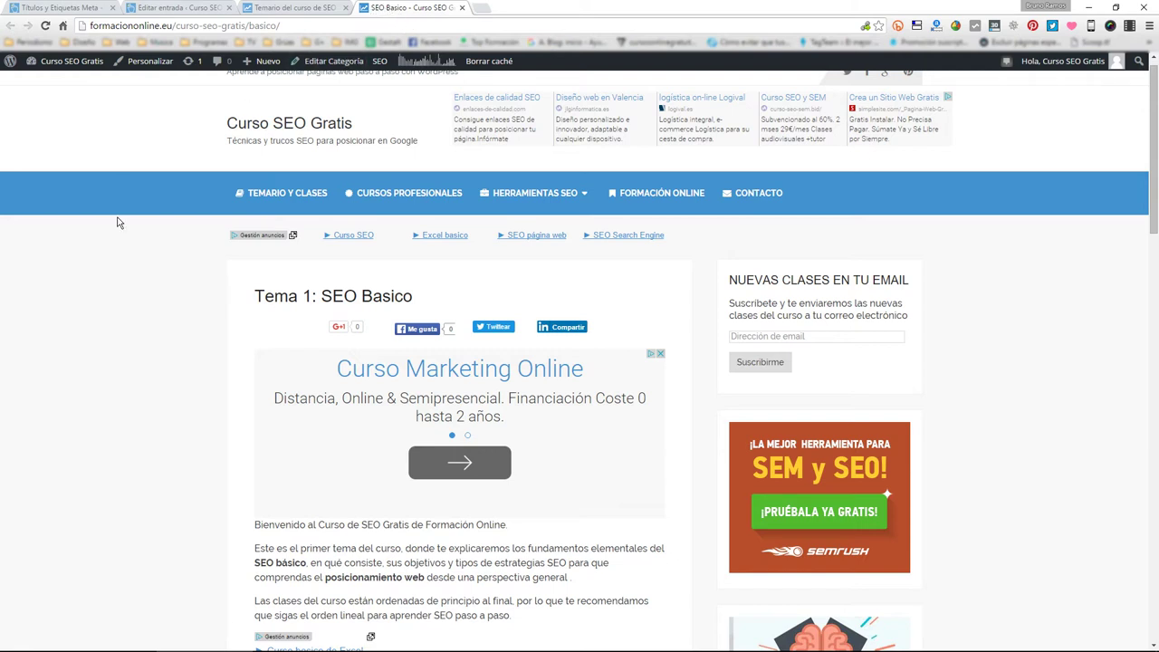
- Close the category page and review the Formato title template in the Yoast Taxonomías settings
{"action": "middle_click", "coordinate": [413, 7]}
{"action": "left_click", "coordinate": [181, 8]}
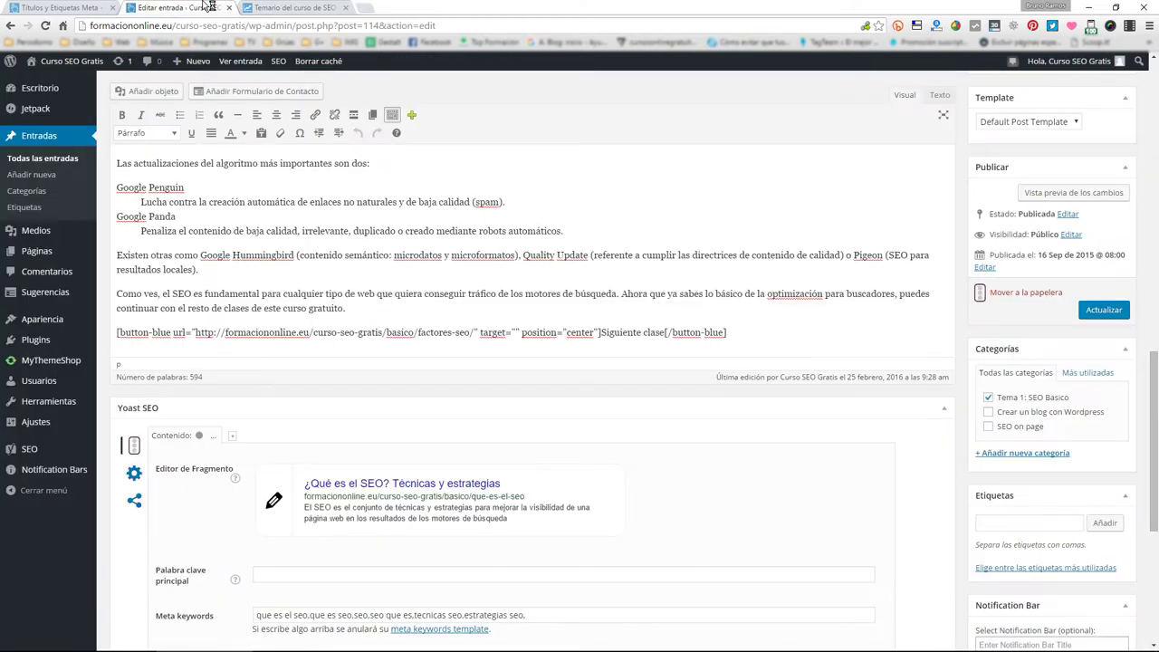
{"action": "left_click", "coordinate": [64, 8]}
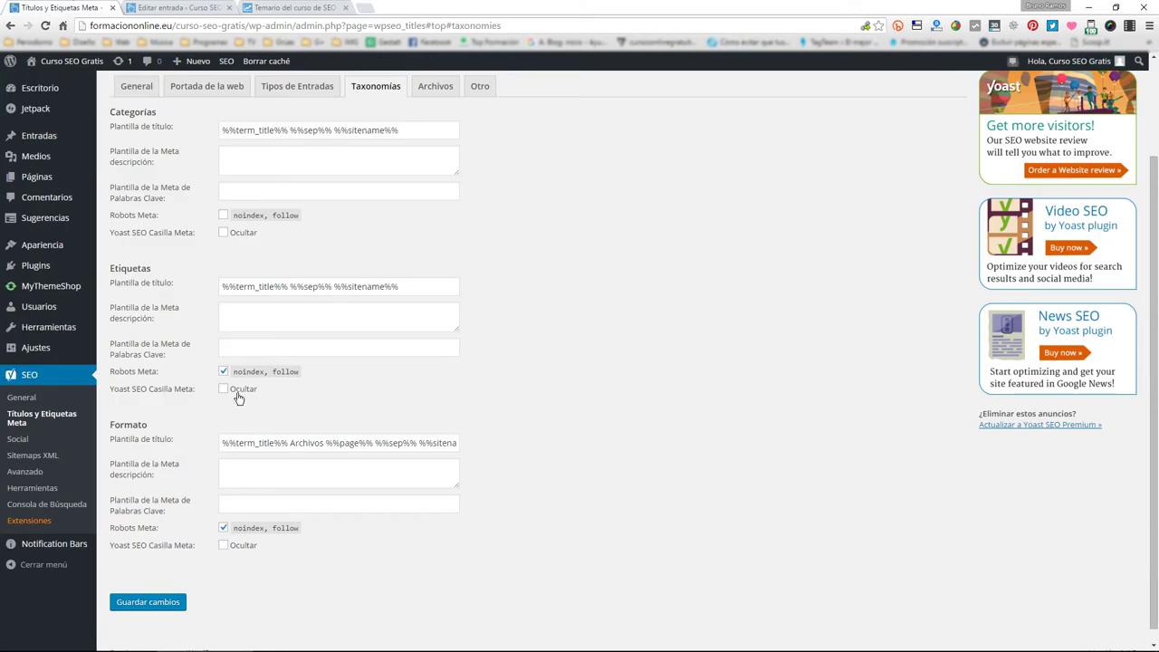
{"action": "left_click_drag", "start_coordinate": [248, 443], "coordinate": [446, 438]}
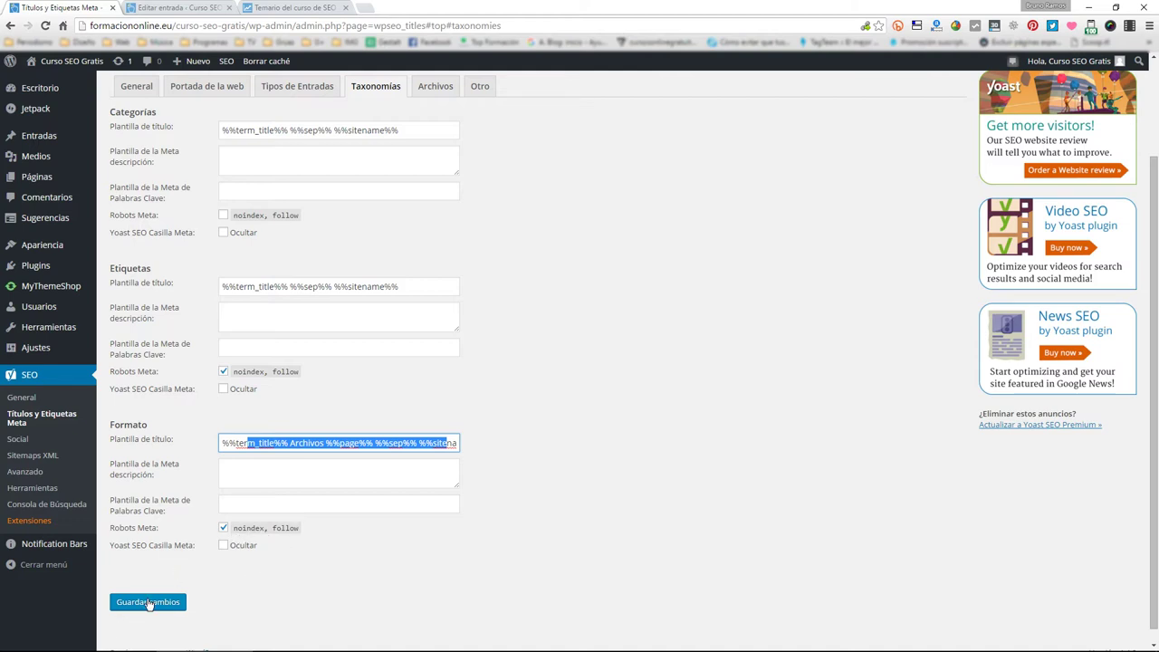
- Open the Archivos settings and examine the Prevención de contenido duplicado options for author and date archives
{"action": "left_click", "coordinate": [435, 87]}
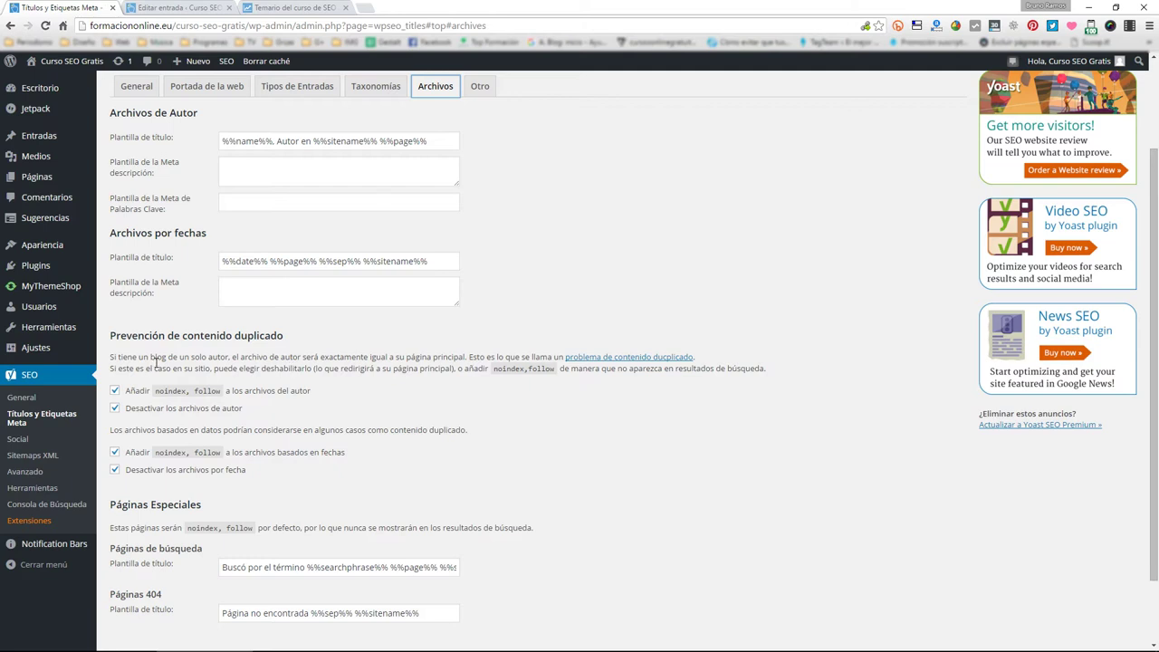
{"action": "left_click_drag", "start_coordinate": [139, 337], "coordinate": [295, 339]}
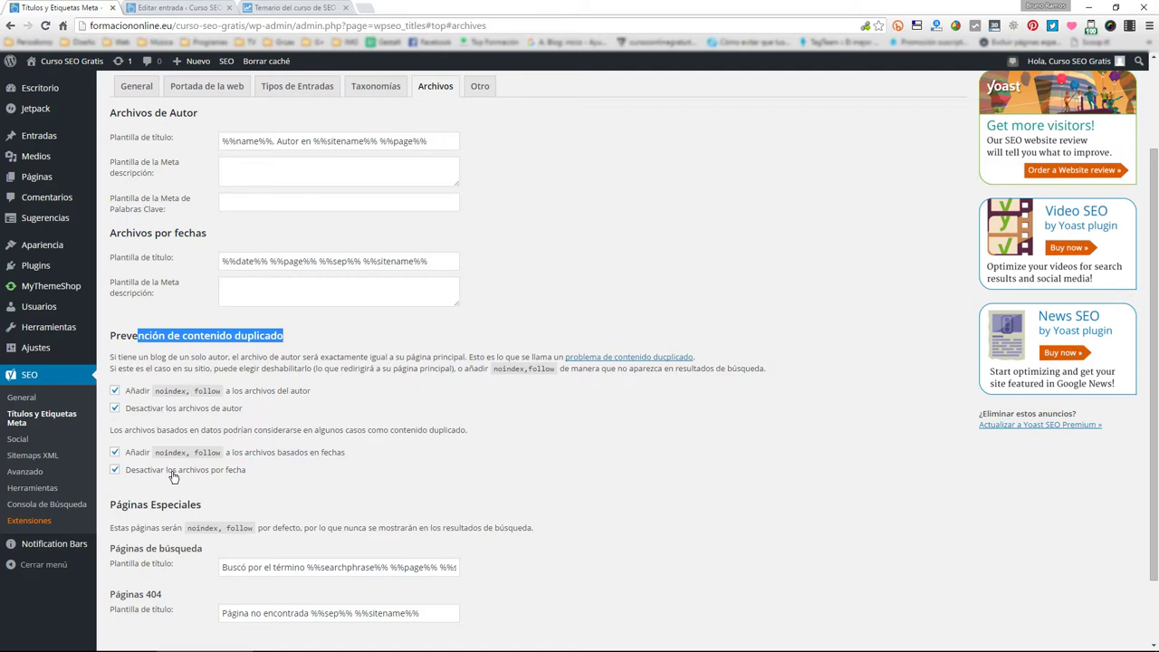
{"action": "left_click_drag", "start_coordinate": [106, 434], "coordinate": [191, 430]}
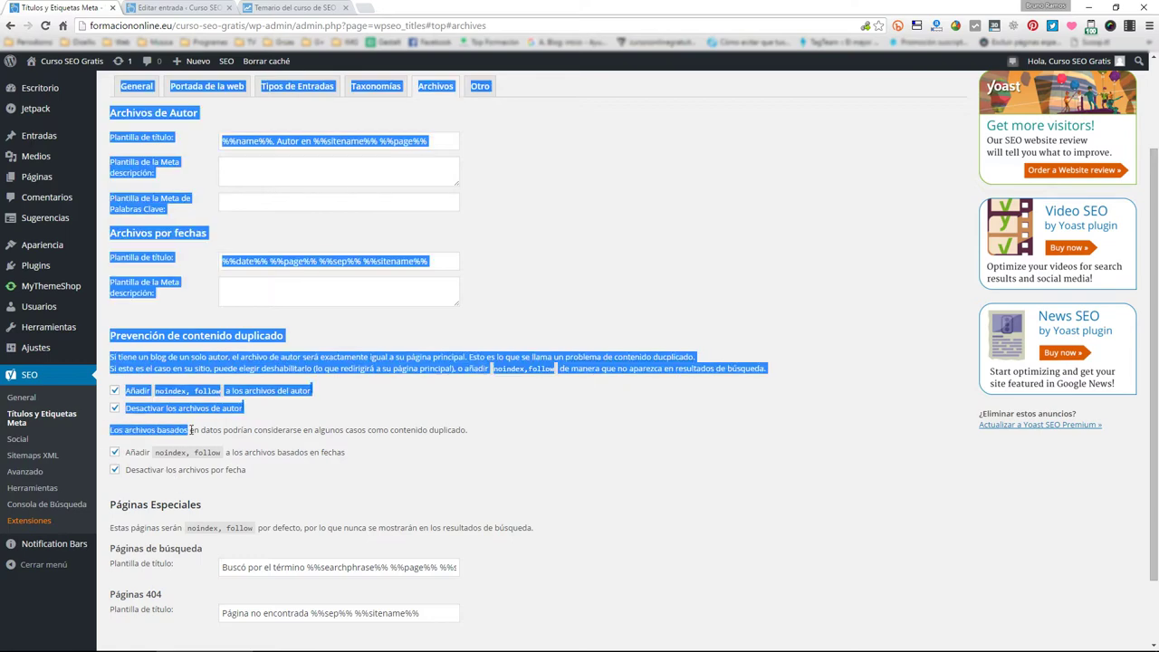
{"action": "left_click", "coordinate": [303, 429]}
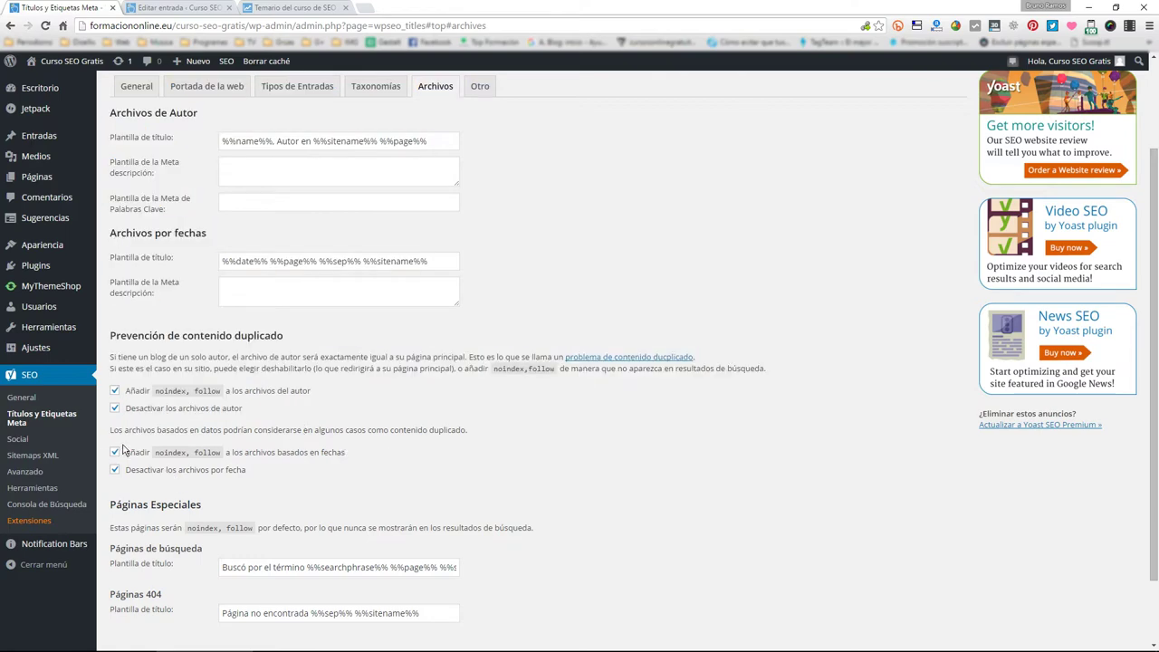
{"action": "left_click_drag", "start_coordinate": [124, 430], "coordinate": [148, 432]}
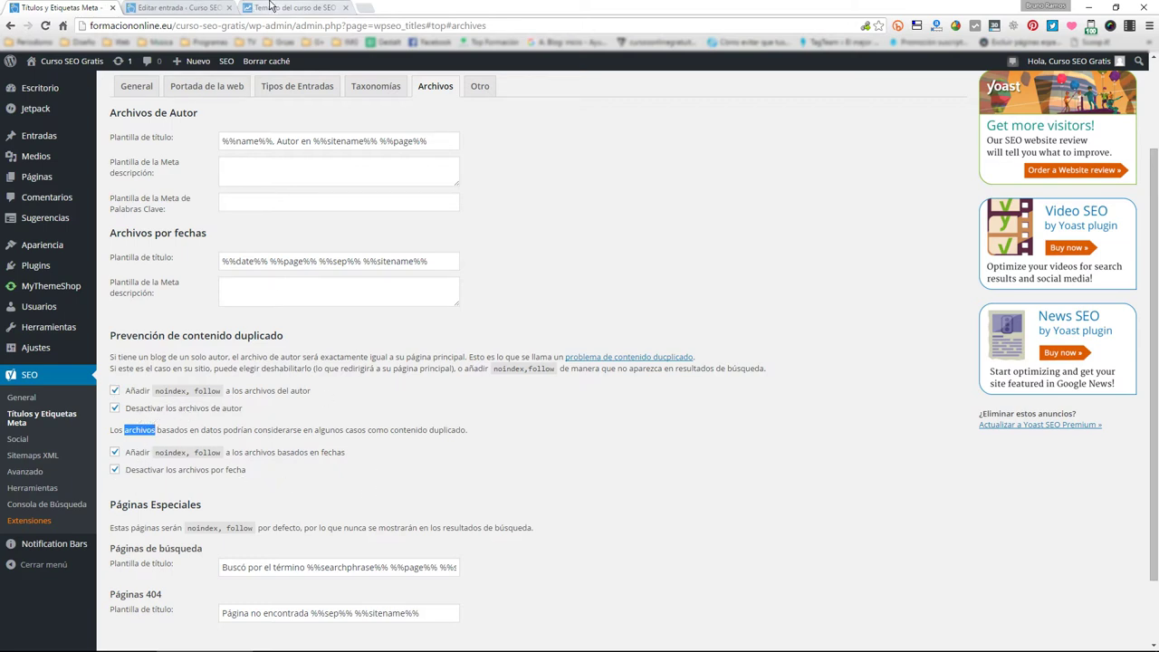
{"action": "left_click", "coordinate": [194, 7]}
{"action": "left_click", "coordinate": [292, 7]}
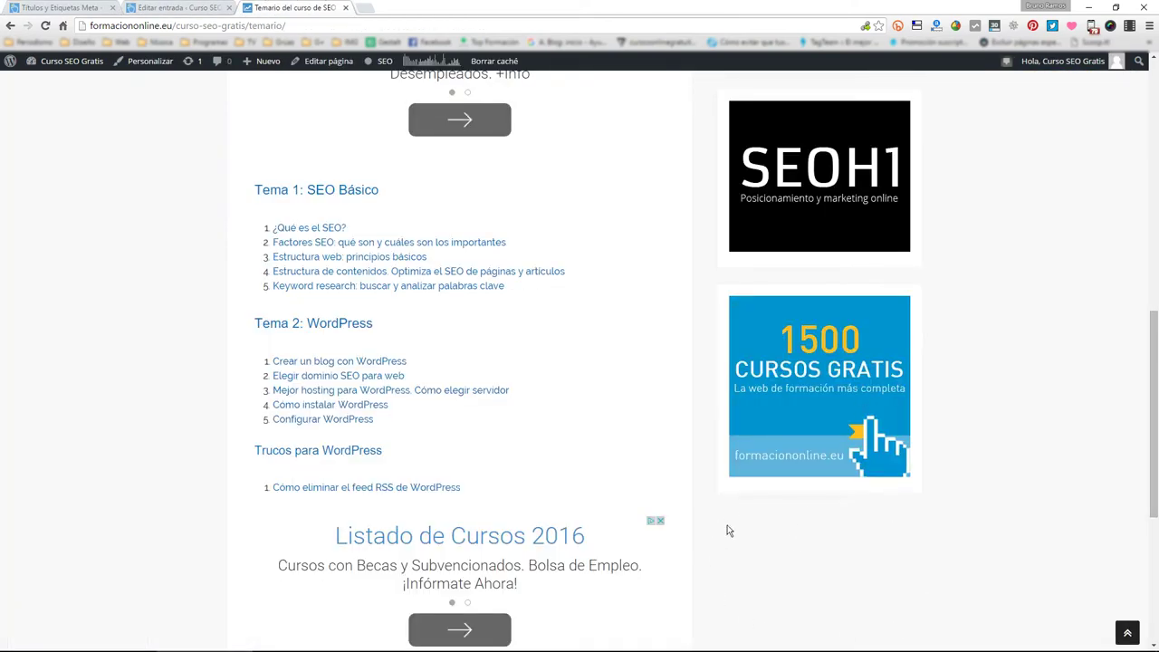
{"action": "left_click", "coordinate": [190, 8]}
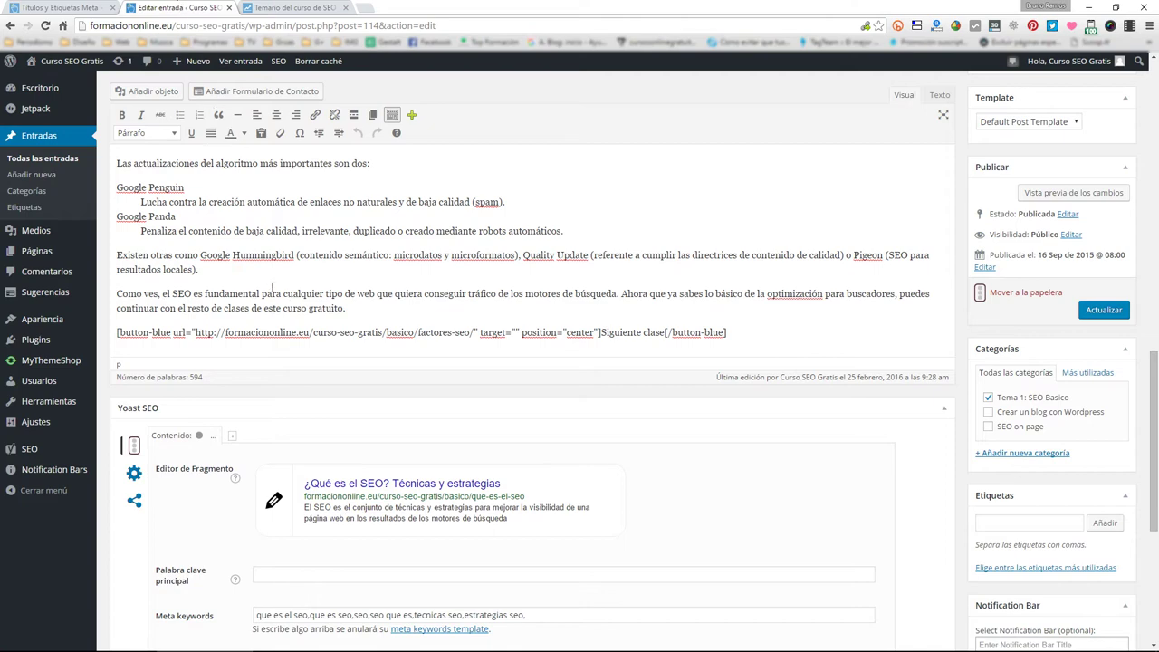
{"action": "left_click", "coordinate": [64, 7]}
- Review the Páginas Especiales section and the title templates of Archivos de Autor and Archivos por fechas
{"action": "scroll", "coordinate": [273, 569], "scroll_direction": "down", "scroll_amount": 2}
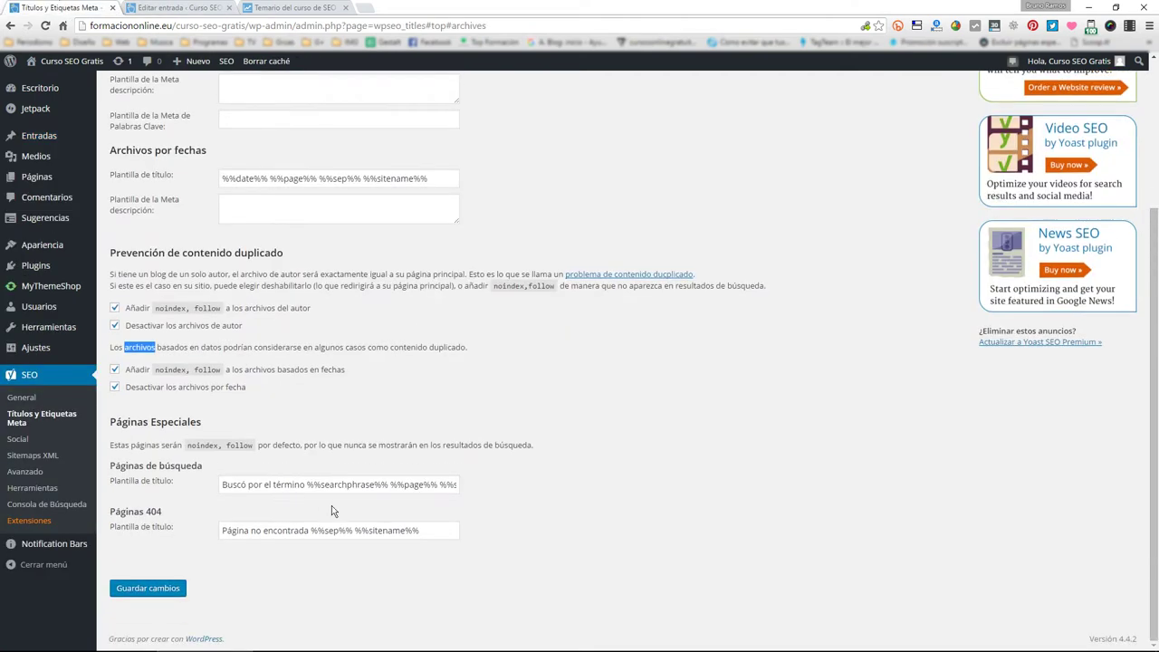
{"action": "scroll", "coordinate": [367, 492], "scroll_direction": "up", "scroll_amount": 2}
{"action": "triple_click", "coordinate": [425, 238]}
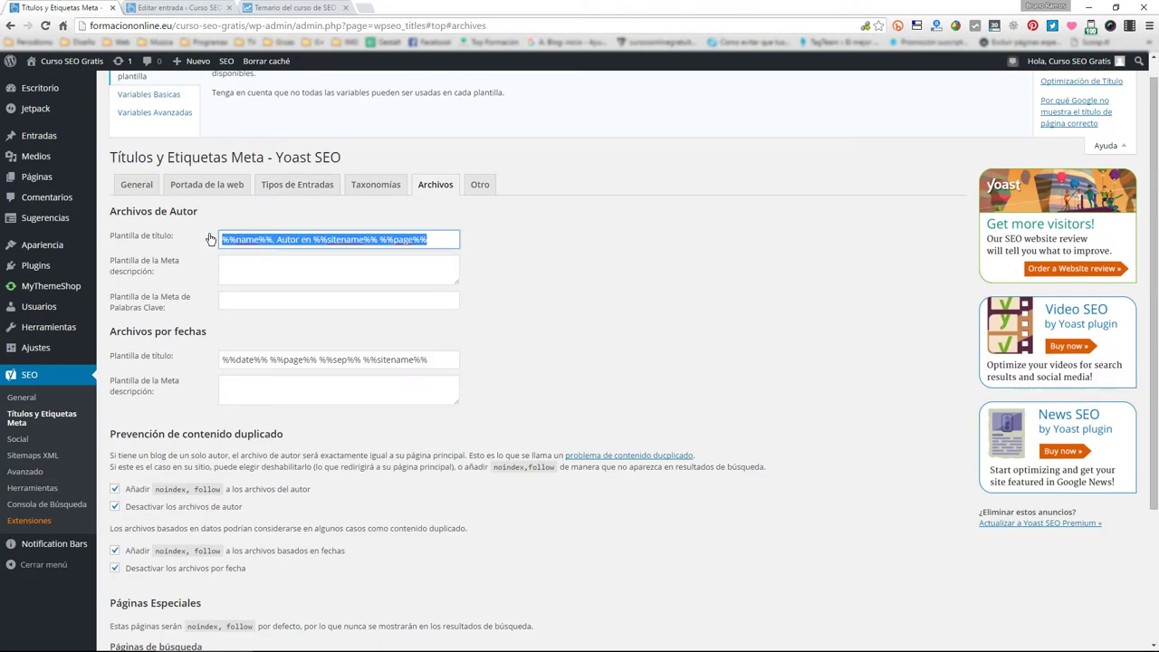
{"action": "left_click_drag", "start_coordinate": [436, 359], "coordinate": [220, 355]}
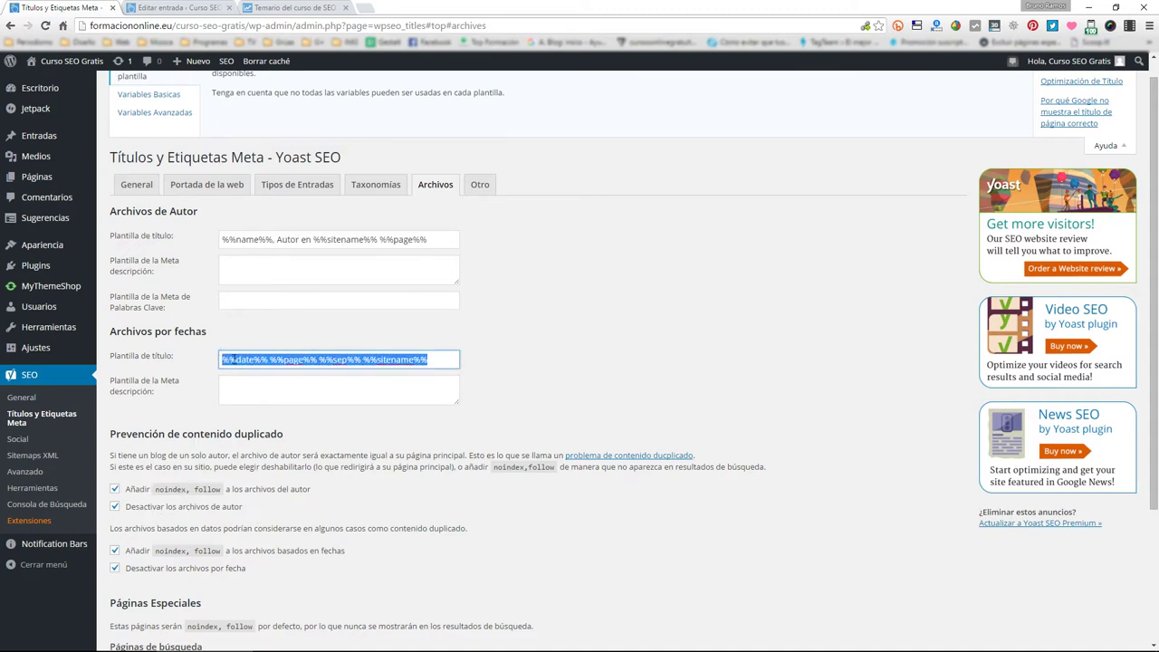
- Open the ¿Qué es el SEO? class from the Temario page's Tema 1 list in a new browser tab
{"action": "left_click", "coordinate": [272, 8]}
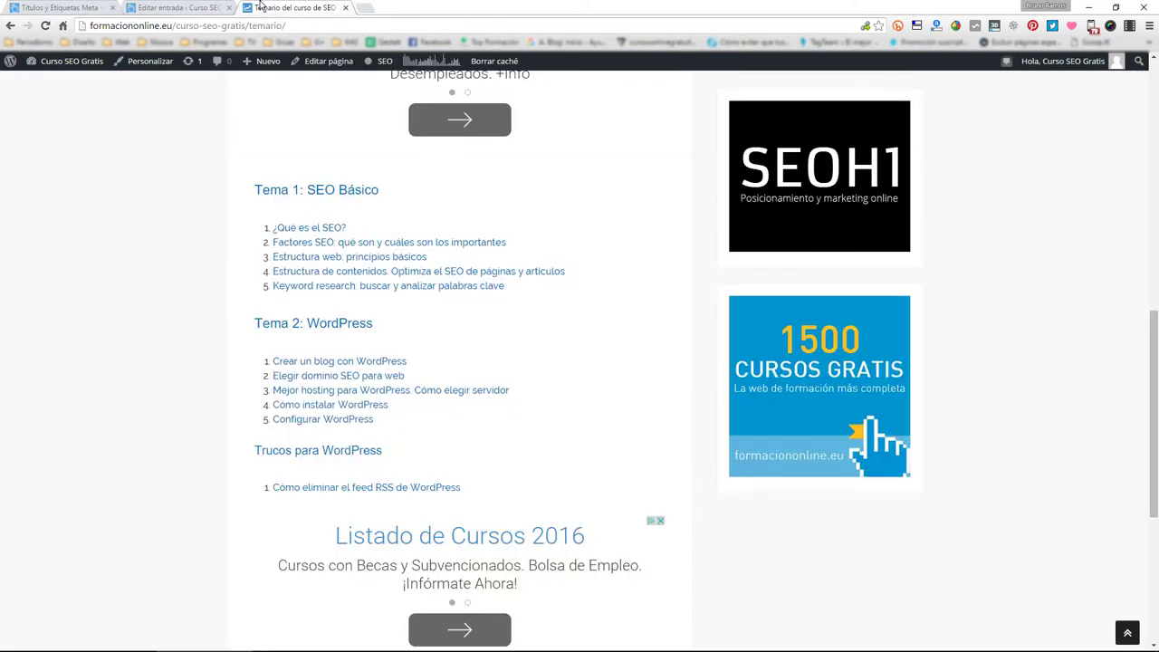
{"action": "scroll", "coordinate": [233, 249], "scroll_direction": "up", "scroll_amount": 10}
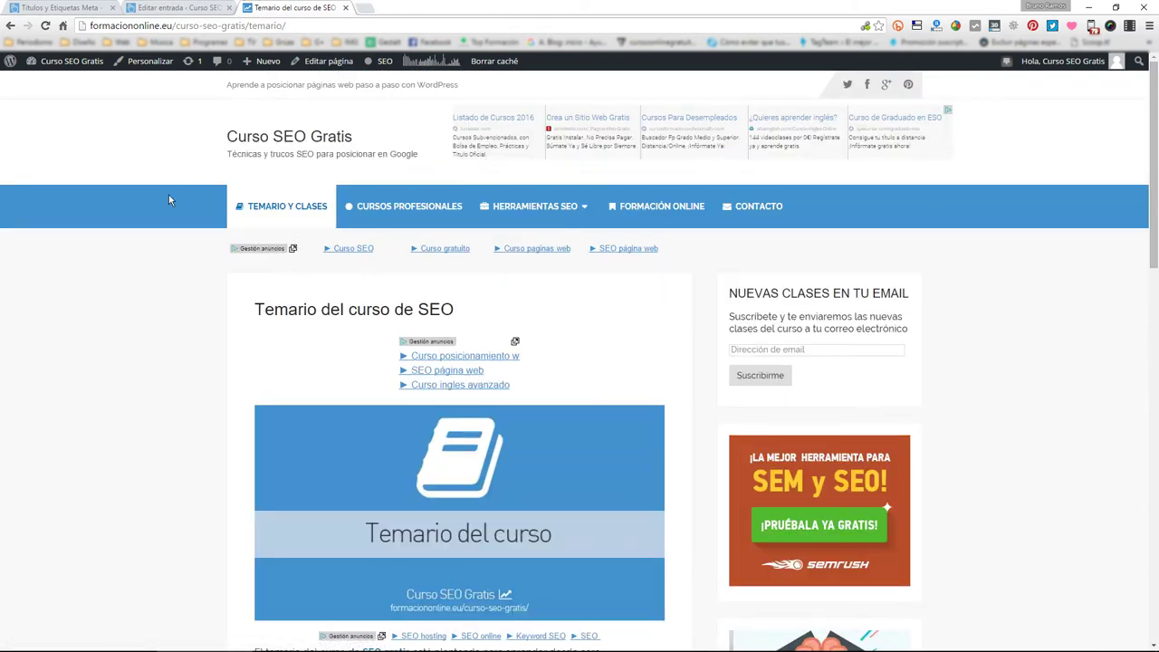
{"action": "scroll", "coordinate": [343, 444], "scroll_direction": "down", "scroll_amount": 4}
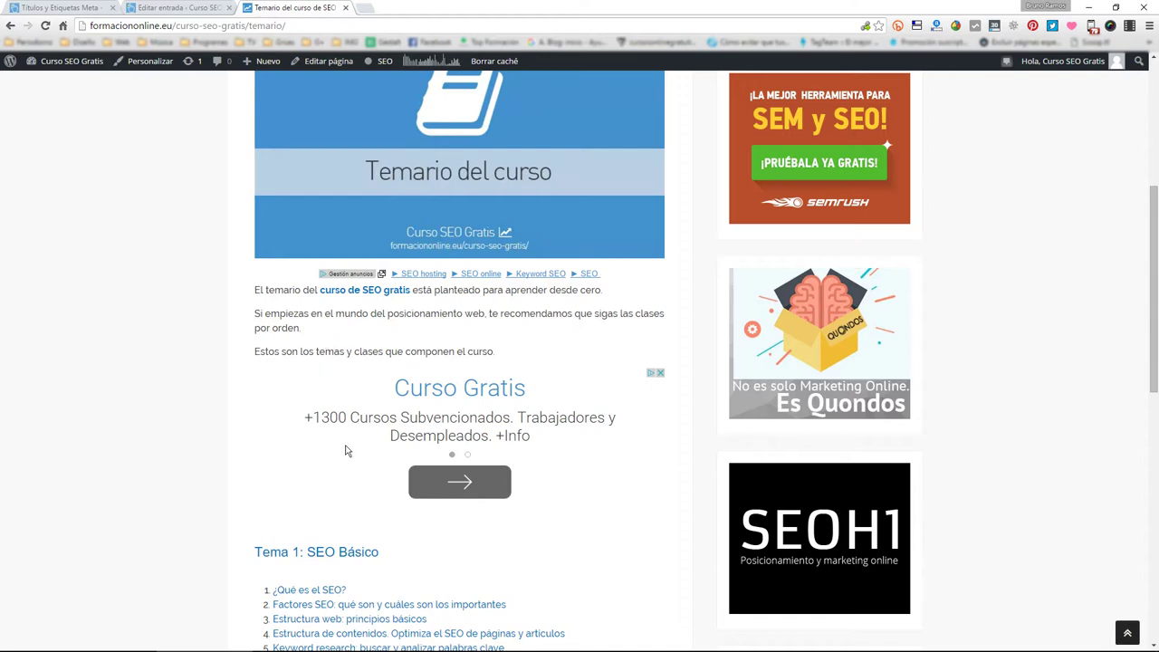
{"action": "scroll", "coordinate": [344, 445], "scroll_direction": "down", "scroll_amount": 3}
{"action": "left_click", "coordinate": [312, 350]}
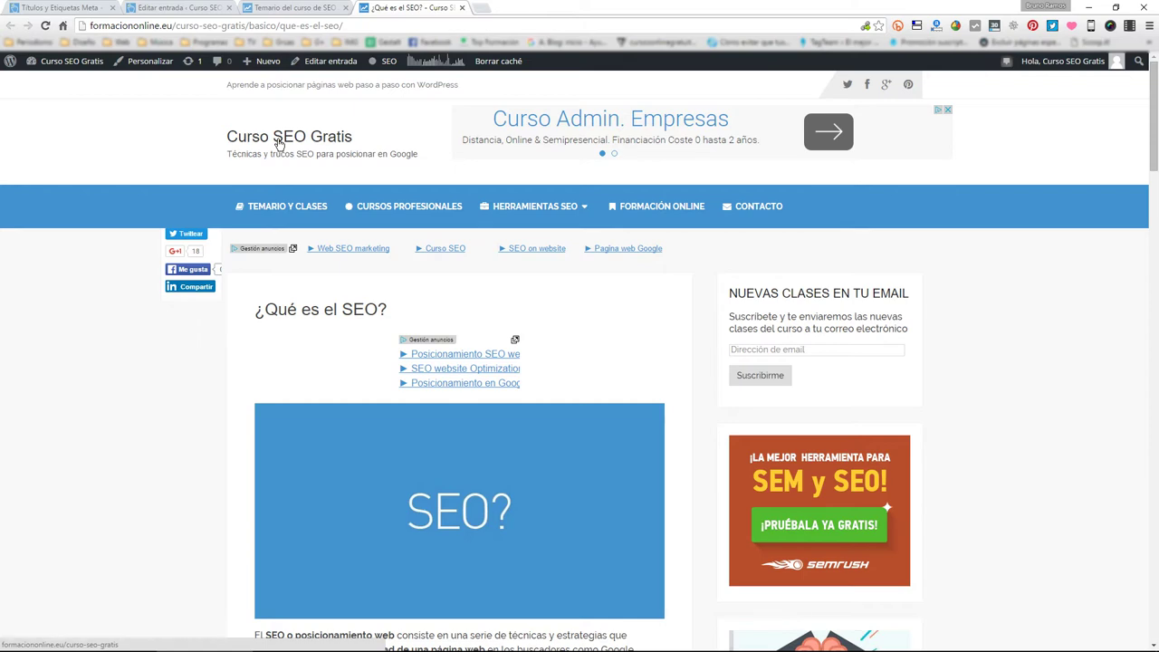
- Open formaciononline.eu in a new browser tab and find the publication date beneath one of its blog posts
{"action": "left_click", "coordinate": [261, 7]}
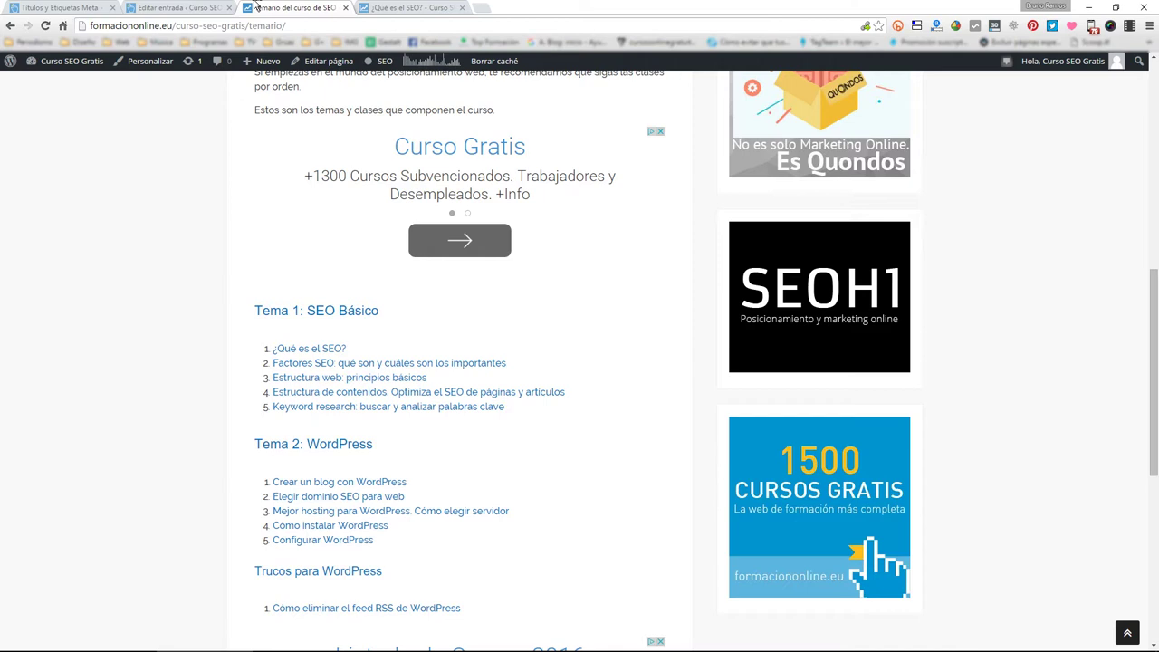
{"action": "left_click", "coordinate": [480, 7]}
{"action": "type", "text": "formaciononline.eu"}
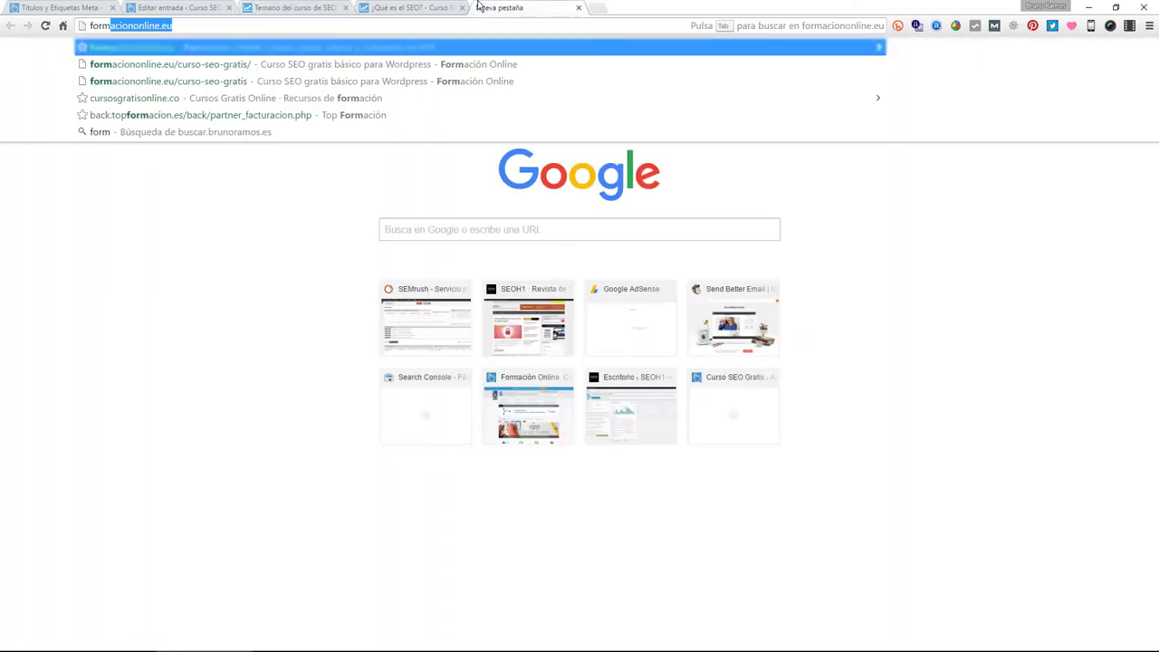
{"action": "key", "text": "Return"}
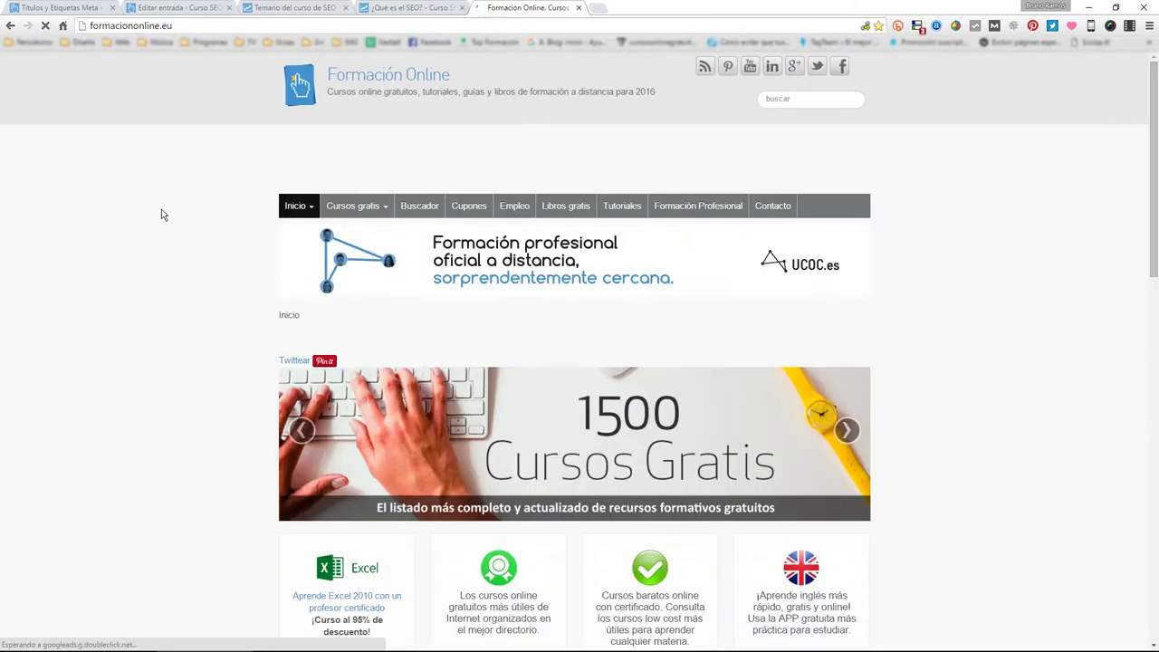
{"action": "scroll", "coordinate": [163, 215], "scroll_direction": "down", "scroll_amount": 15}
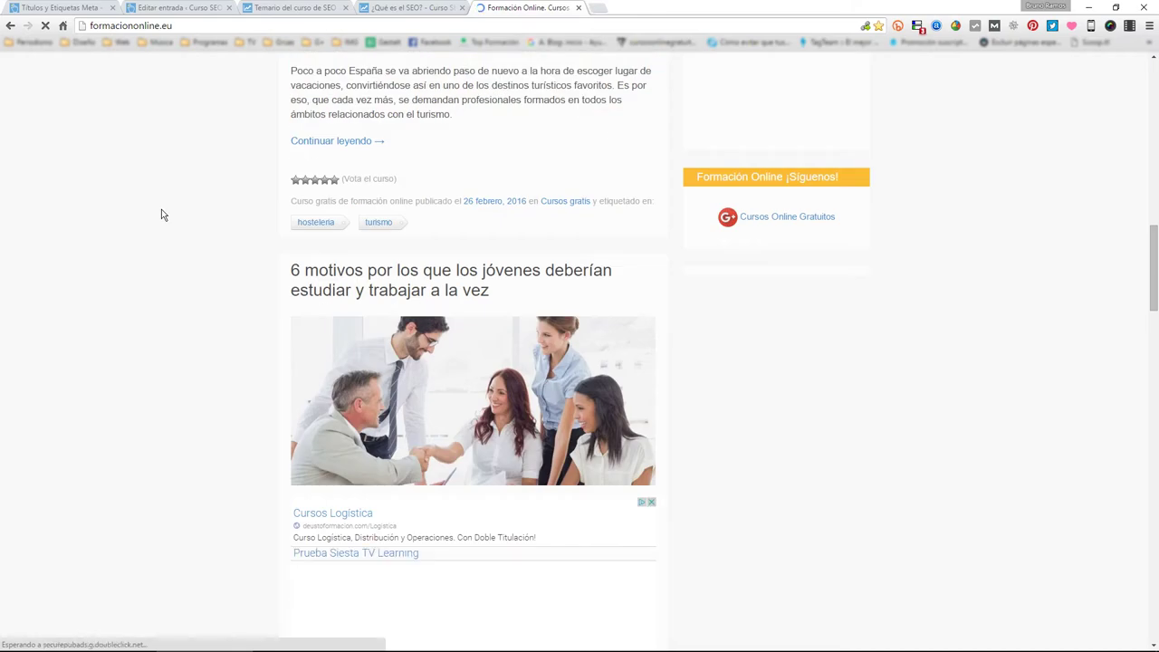
{"action": "scroll", "coordinate": [163, 214], "scroll_direction": "down", "scroll_amount": 6}
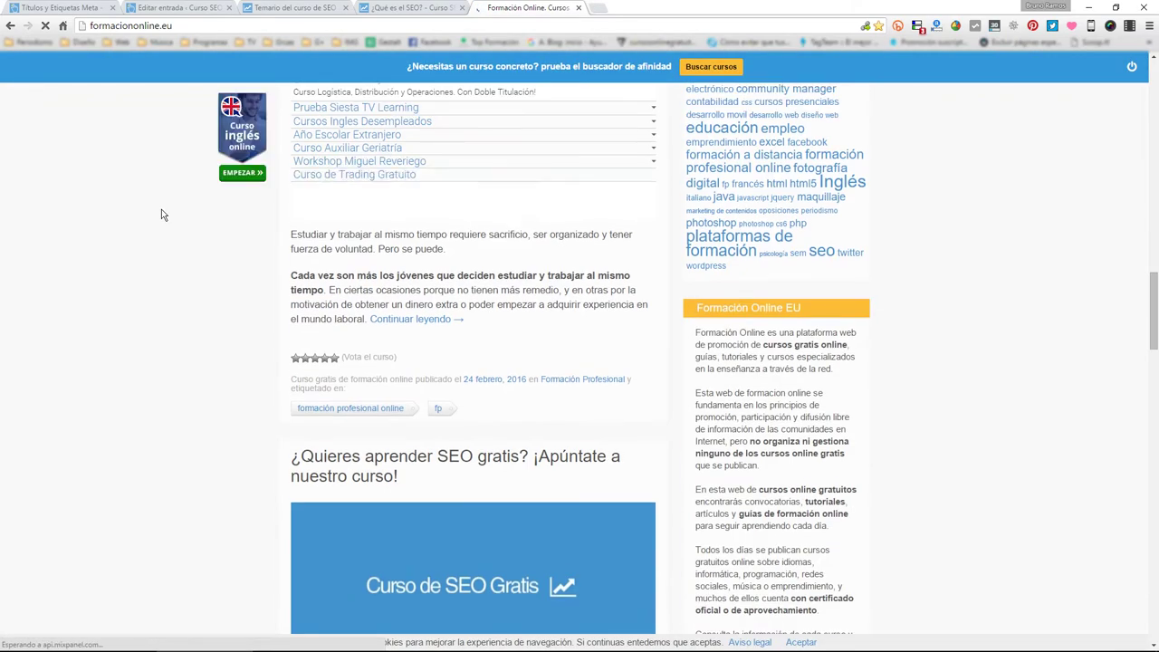
{"action": "scroll", "coordinate": [163, 214], "scroll_direction": "down", "scroll_amount": 1}
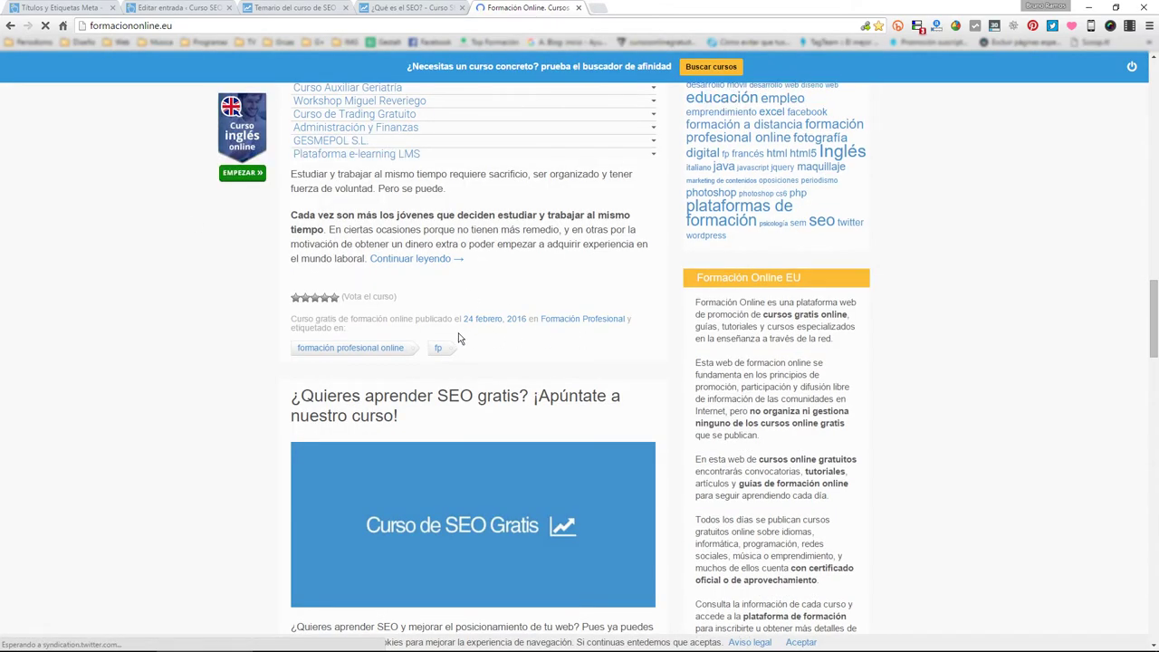
- Open the Guía de fotografía panorámica con Photoshop post and follow its author box to the published courses page in a new tab
{"action": "scroll", "coordinate": [458, 338], "scroll_direction": "down", "scroll_amount": 12}
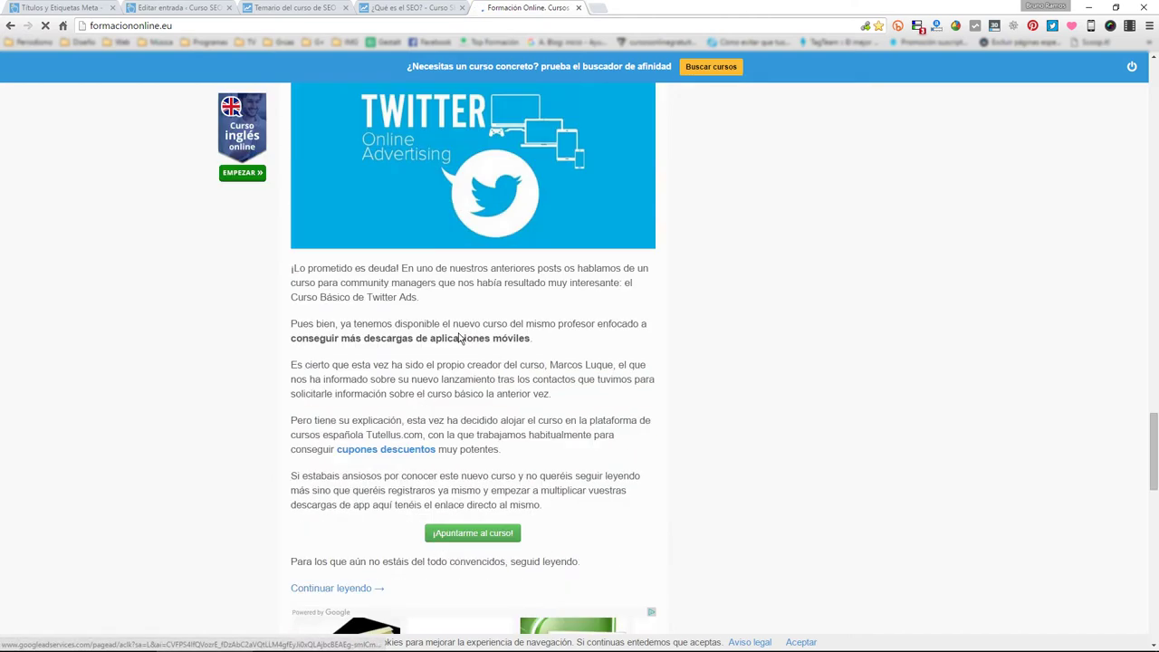
{"action": "scroll", "coordinate": [459, 336], "scroll_direction": "down", "scroll_amount": 12}
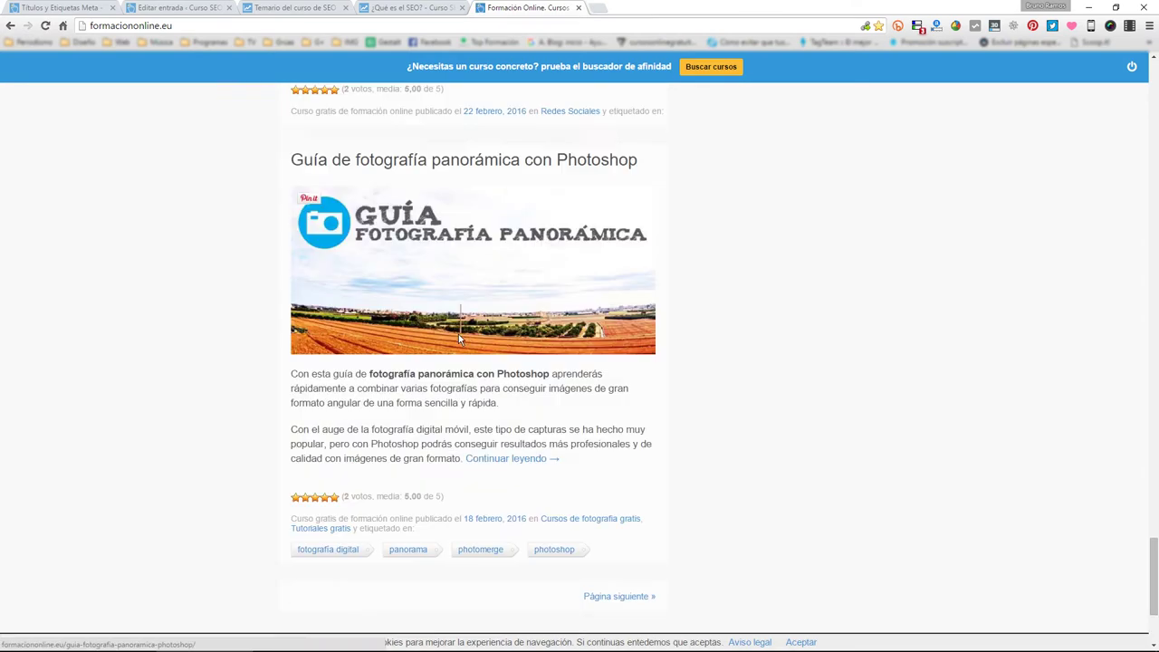
{"action": "scroll", "coordinate": [458, 336], "scroll_direction": "down", "scroll_amount": 1}
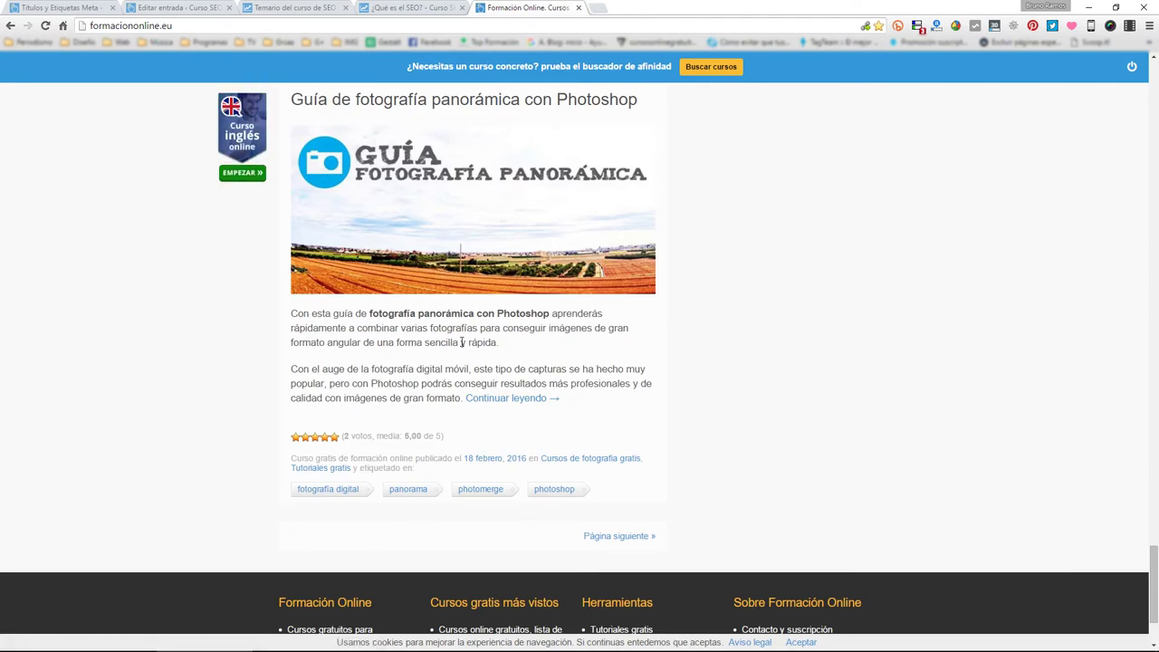
{"action": "left_click", "coordinate": [463, 109]}
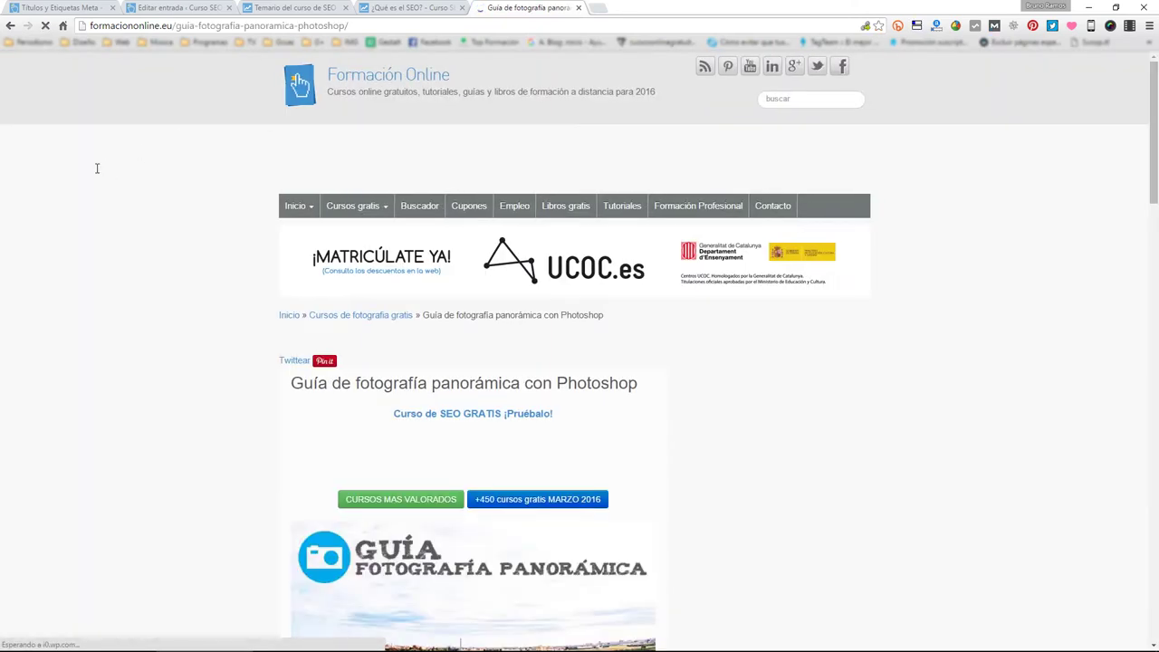
{"action": "scroll", "coordinate": [181, 271], "scroll_direction": "down", "scroll_amount": 20}
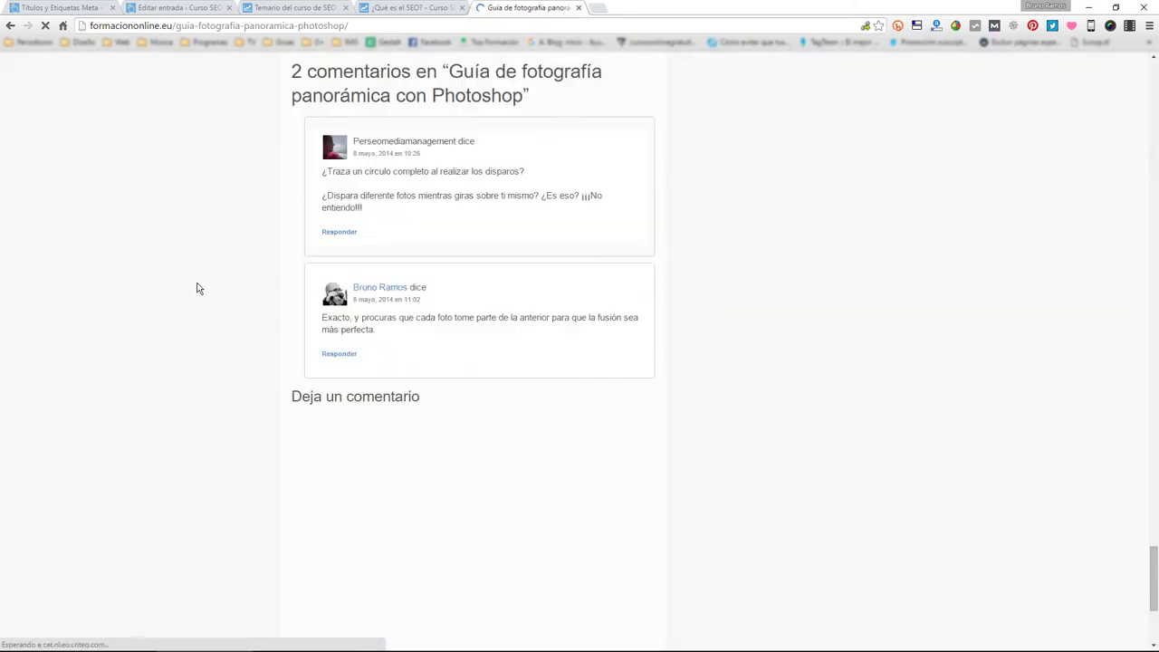
{"action": "scroll", "coordinate": [204, 286], "scroll_direction": "up", "scroll_amount": 7}
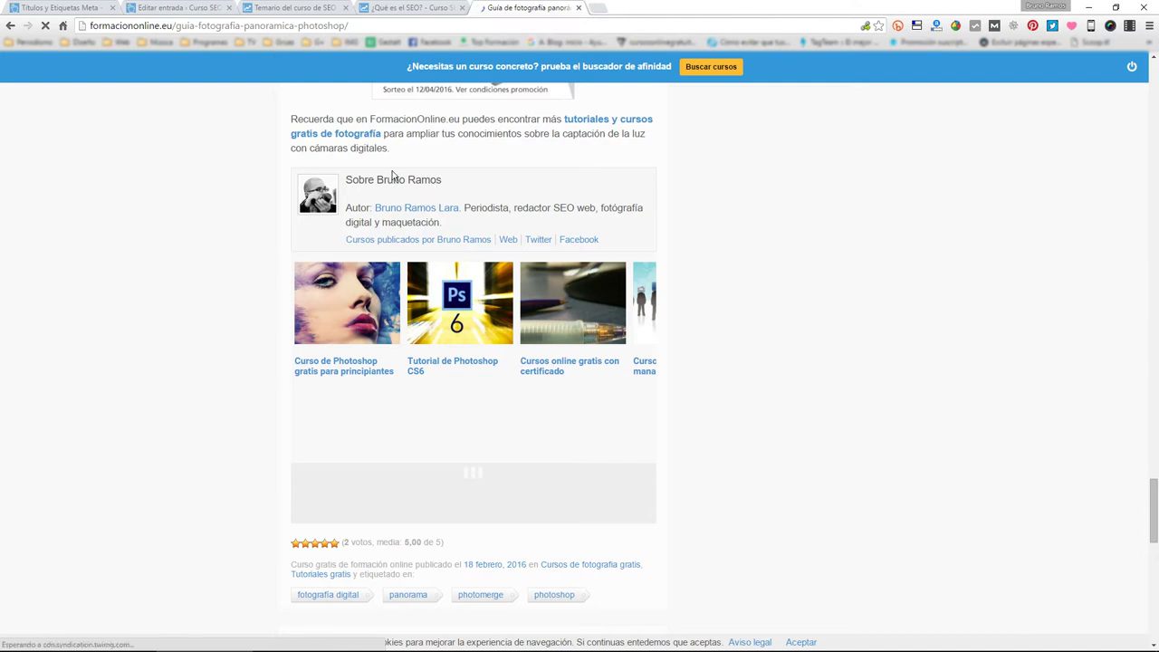
{"action": "left_click", "coordinate": [434, 246]}
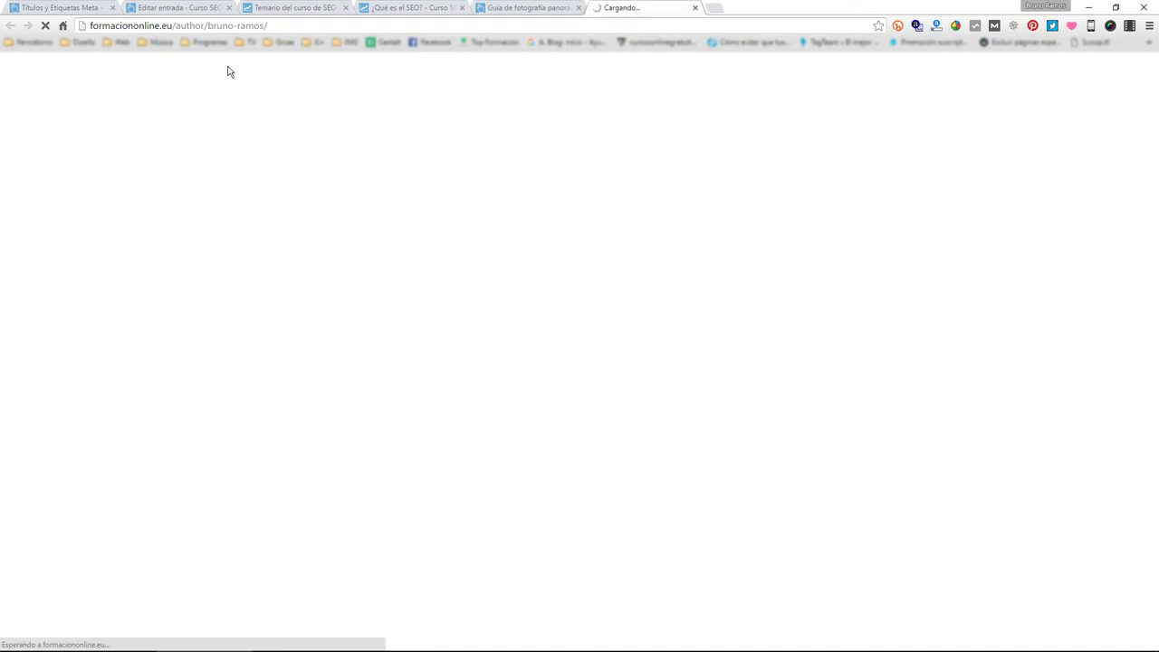
- Examine the author archive's URL and the list of posts down to the end of the page
{"action": "left_click_drag", "start_coordinate": [172, 25], "coordinate": [268, 25]}
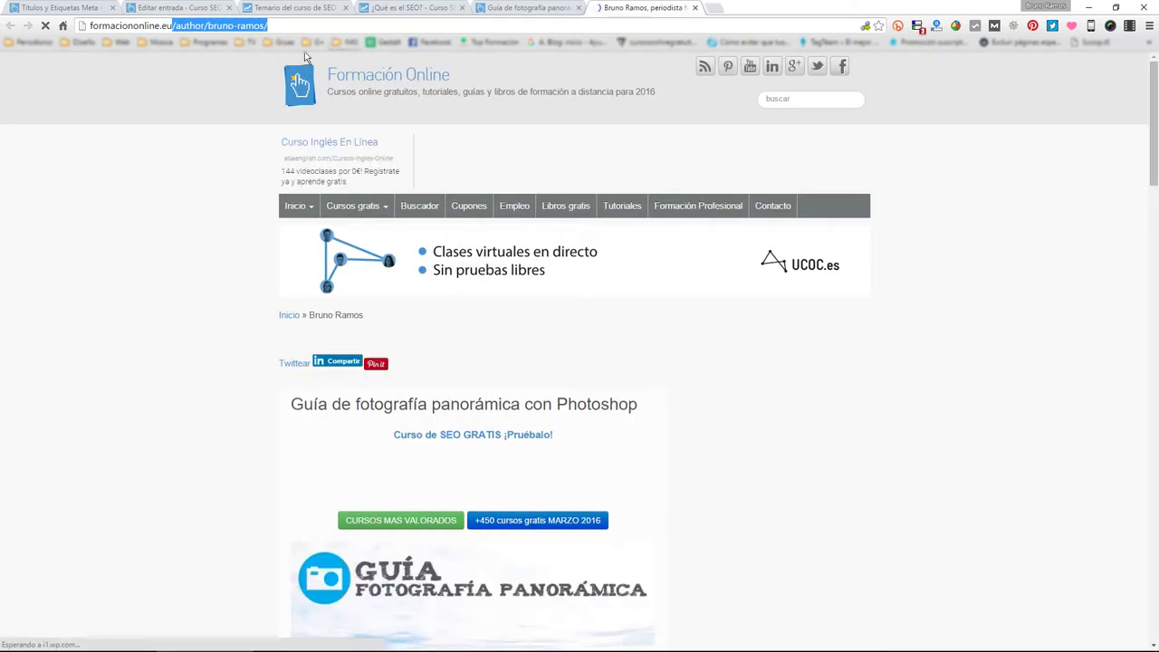
{"action": "left_click", "coordinate": [152, 25]}
{"action": "left_click_drag", "start_coordinate": [90, 26], "coordinate": [298, 27]}
{"action": "scroll", "coordinate": [370, 181], "scroll_direction": "down", "scroll_amount": 7}
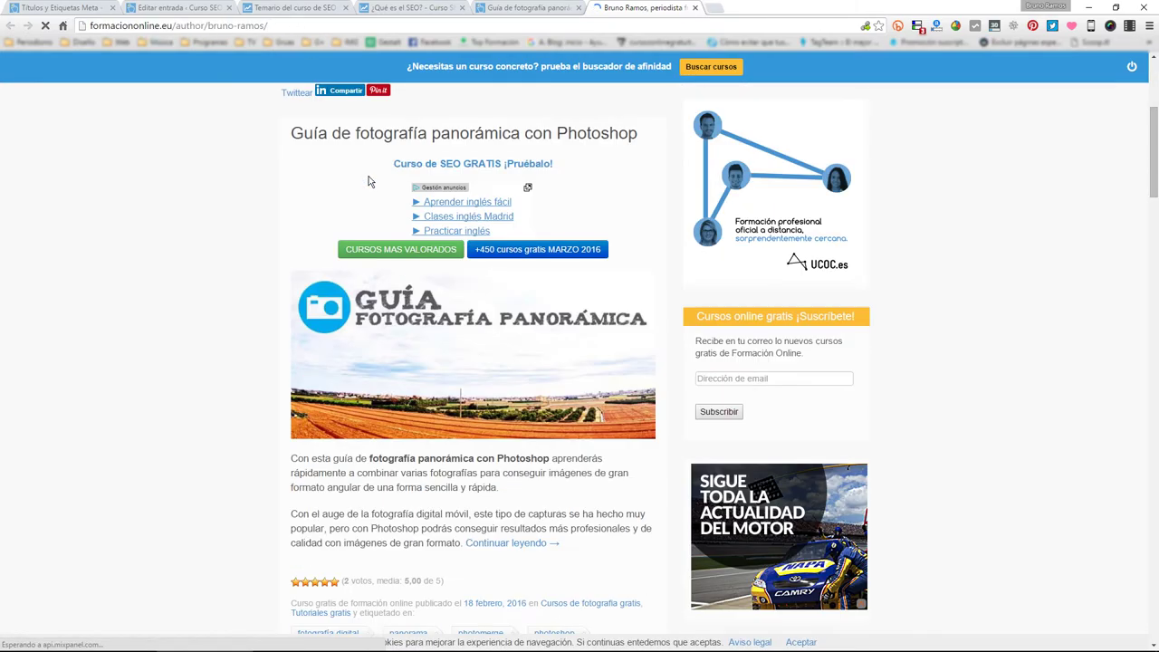
{"action": "scroll", "coordinate": [368, 180], "scroll_direction": "down", "scroll_amount": 15}
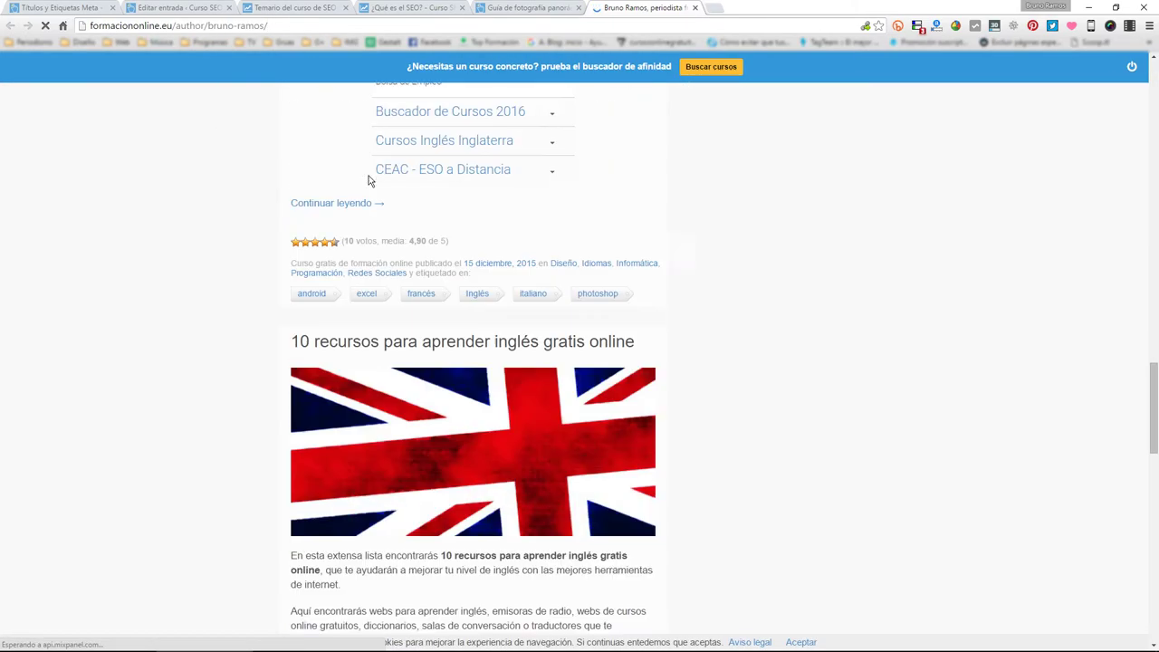
{"action": "scroll", "coordinate": [368, 180], "scroll_direction": "down", "scroll_amount": 5}
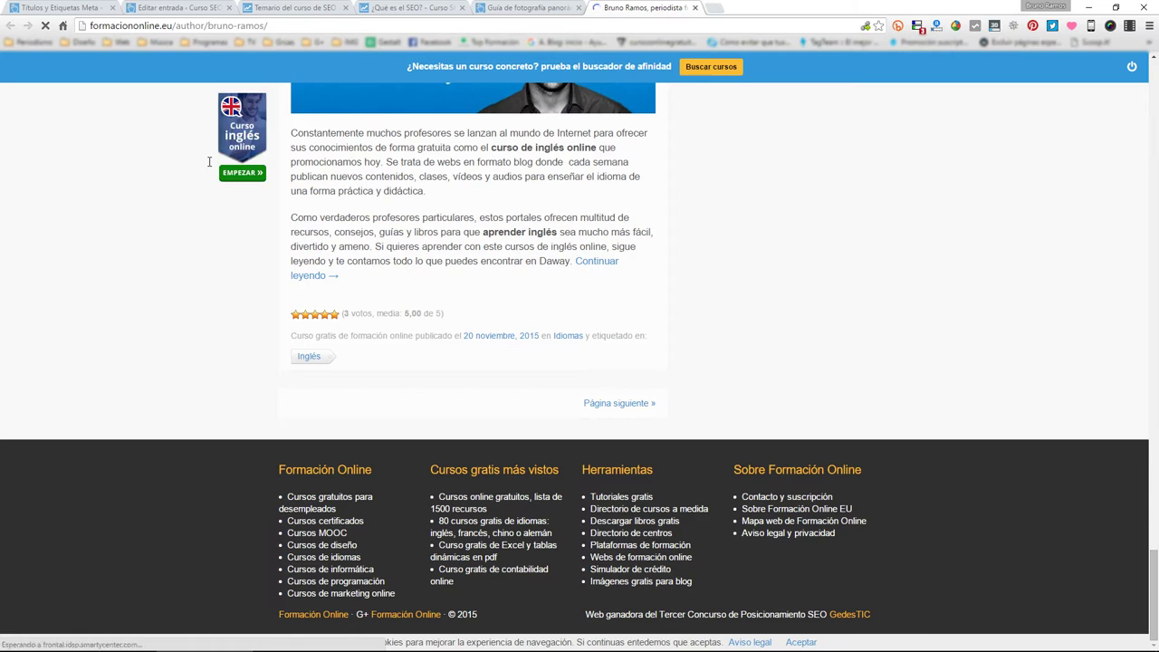
{"action": "key", "text": "Home"}
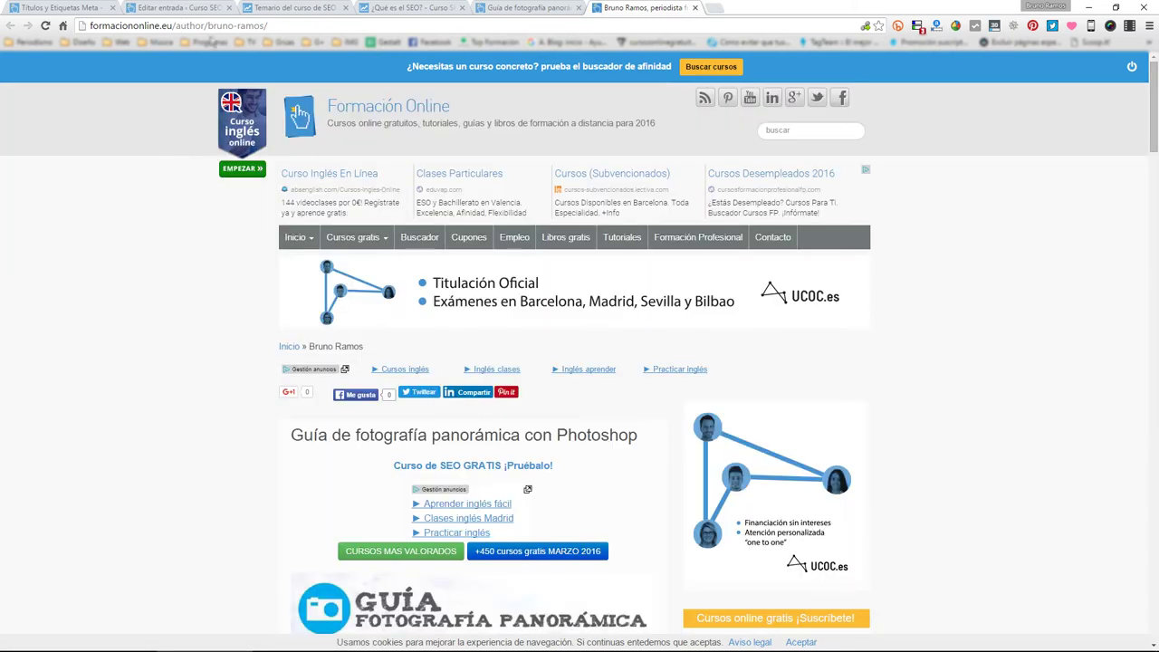
- Highlight the /author/ path in the archive's URL and review the breadcrumb and first post beneath it
{"action": "left_click_drag", "start_coordinate": [172, 26], "coordinate": [289, 25]}
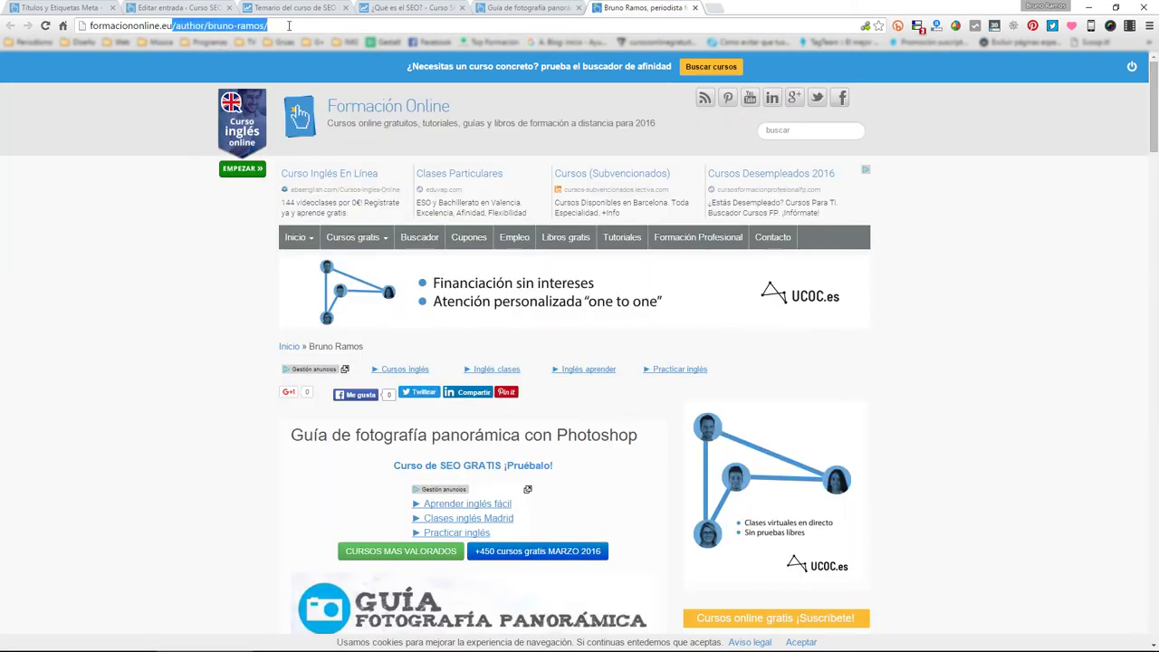
{"action": "scroll", "coordinate": [391, 193], "scroll_direction": "down", "scroll_amount": 5}
{"action": "scroll", "coordinate": [391, 195], "scroll_direction": "up", "scroll_amount": 4}
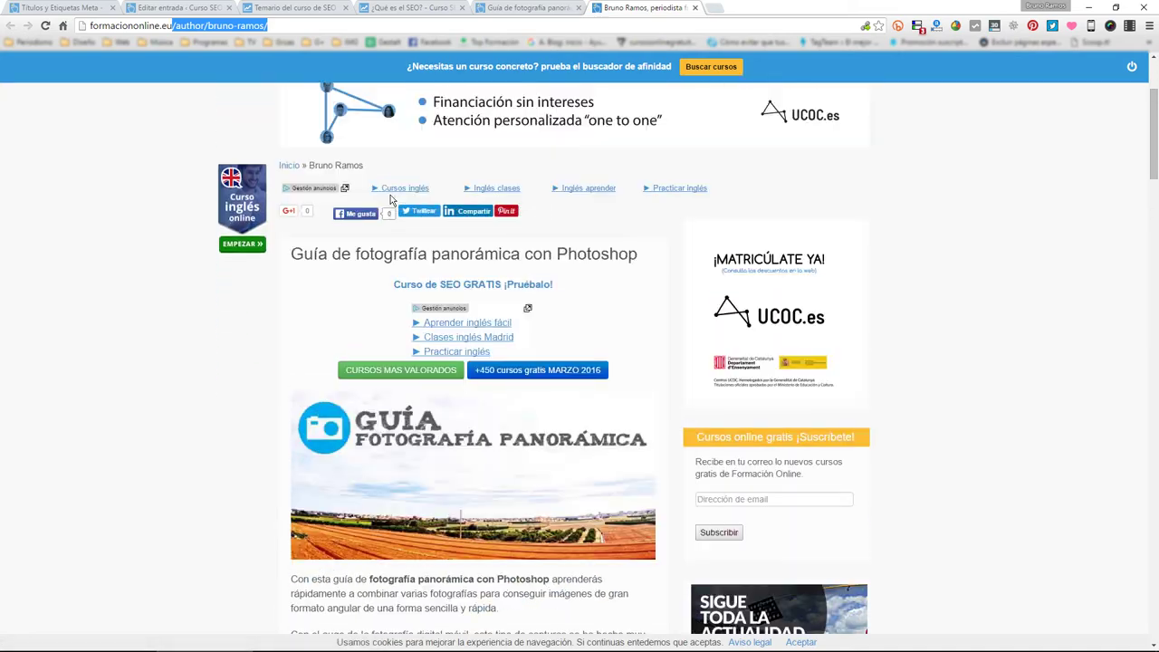
{"action": "scroll", "coordinate": [391, 197], "scroll_direction": "down", "scroll_amount": 4}
{"action": "scroll", "coordinate": [391, 197], "scroll_direction": "down", "scroll_amount": 3}
{"action": "scroll", "coordinate": [380, 181], "scroll_direction": "up", "scroll_amount": 9}
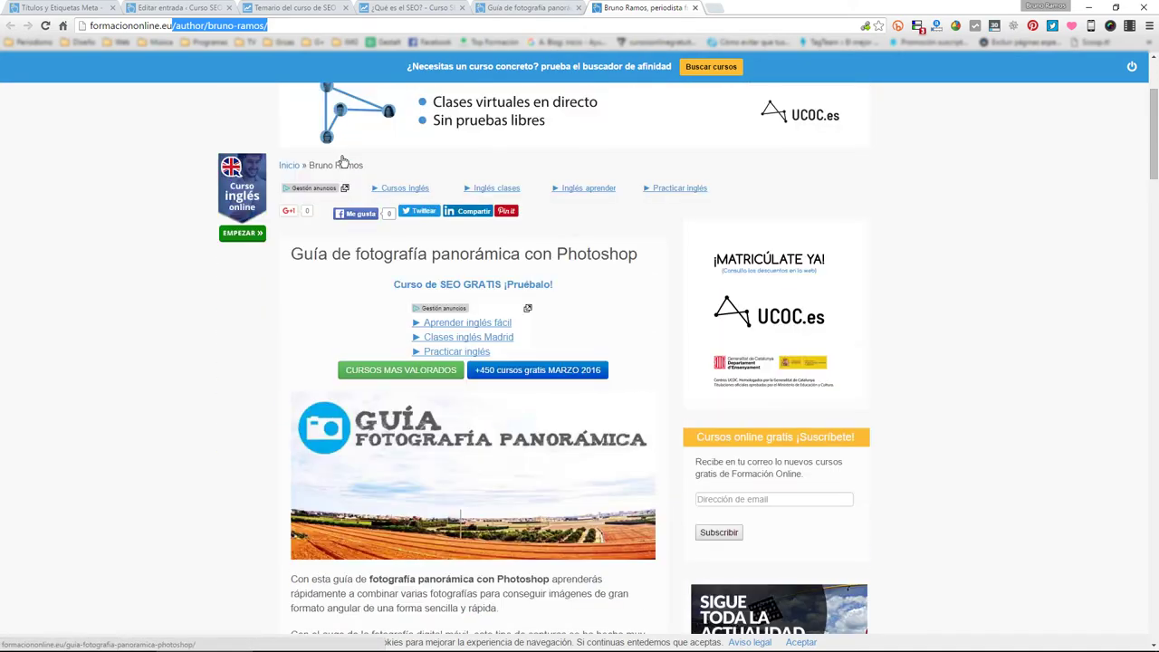
- Return to the Yoast SEO Archivos settings and close the formaciononline.eu blog tabs
{"action": "left_click", "coordinate": [350, 109]}
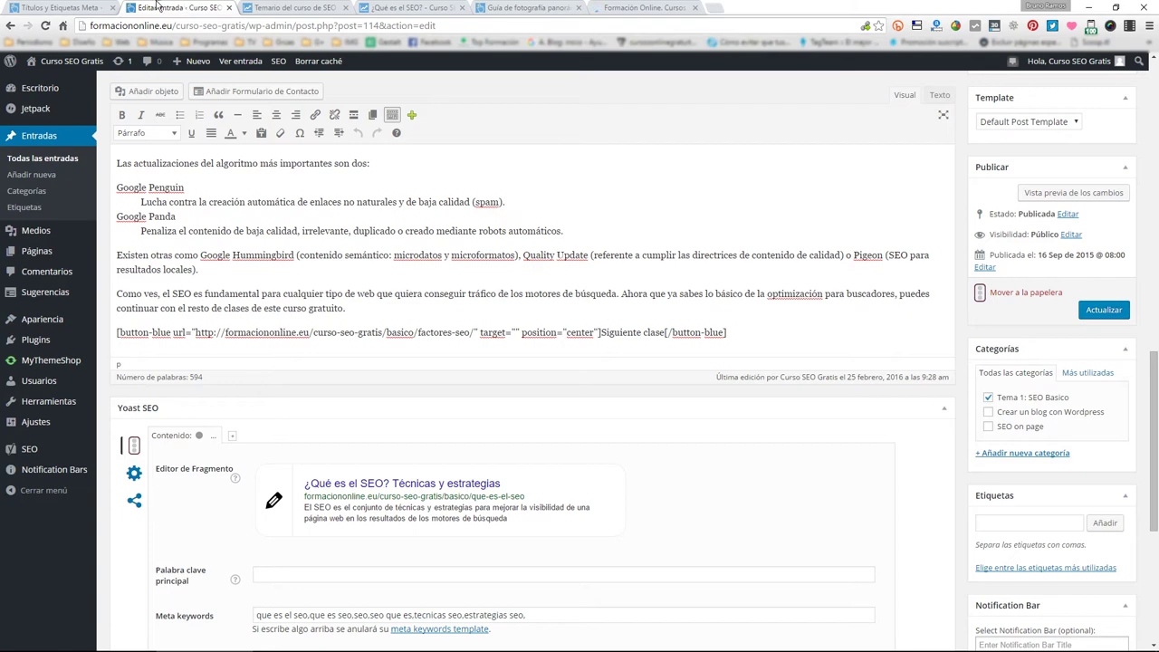
{"action": "left_click", "coordinate": [62, 7]}
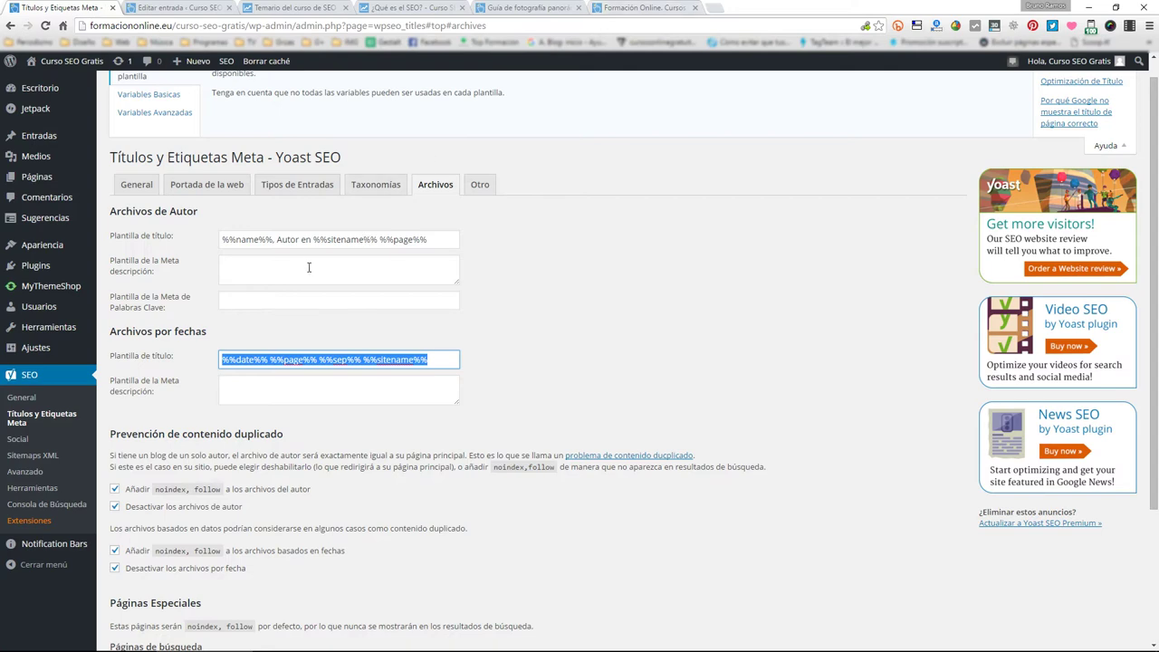
{"action": "scroll", "coordinate": [210, 408], "scroll_direction": "down", "scroll_amount": 2}
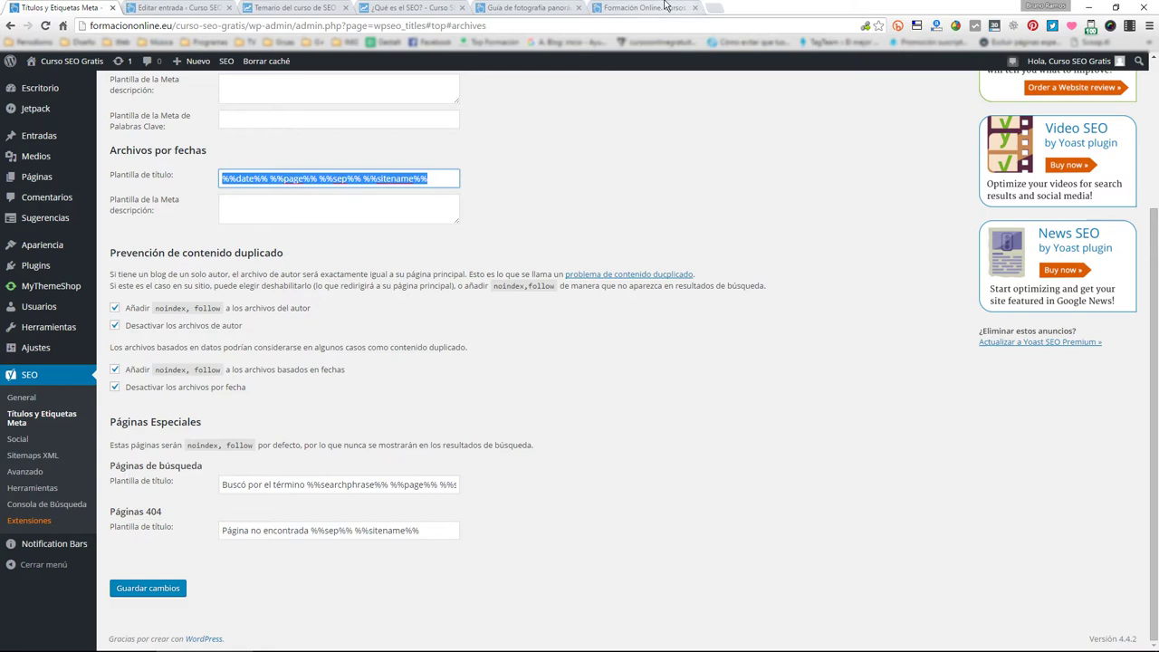
{"action": "middle_click", "coordinate": [525, 7]}
{"action": "scroll", "coordinate": [401, 349], "scroll_direction": "up", "scroll_amount": 3}
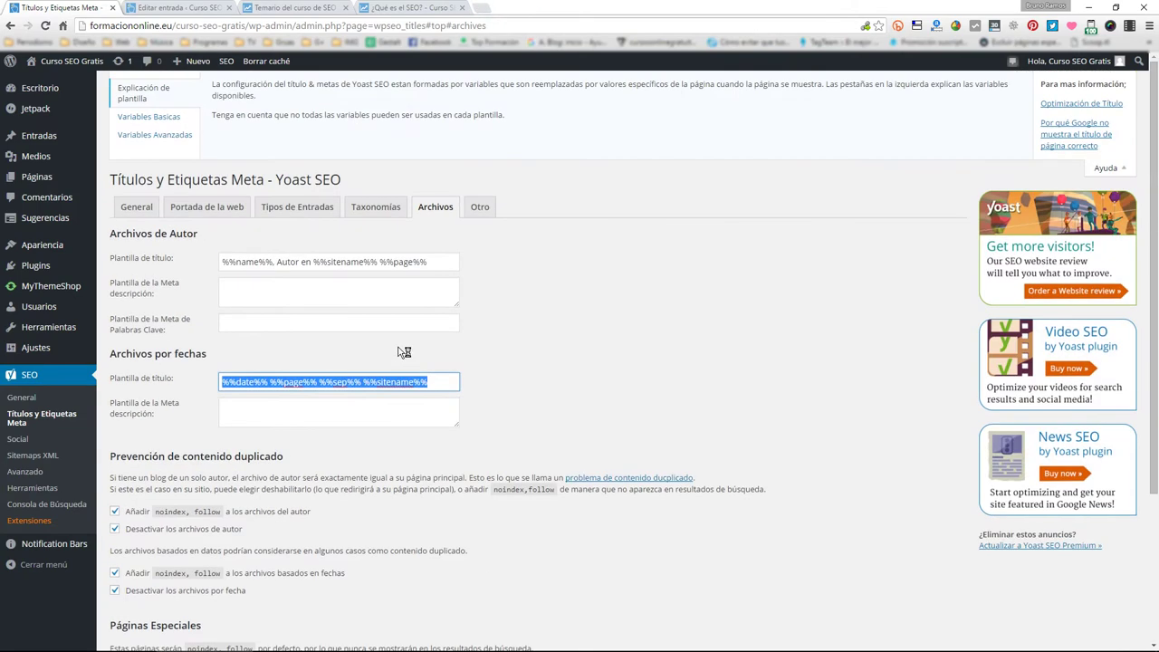
- Examine the %%name%% and %%sitename%% variables in the Archivos de Autor title template
{"action": "left_click", "coordinate": [438, 257]}
{"action": "triple_click", "coordinate": [438, 257]}
{"action": "left_click", "coordinate": [274, 261]}
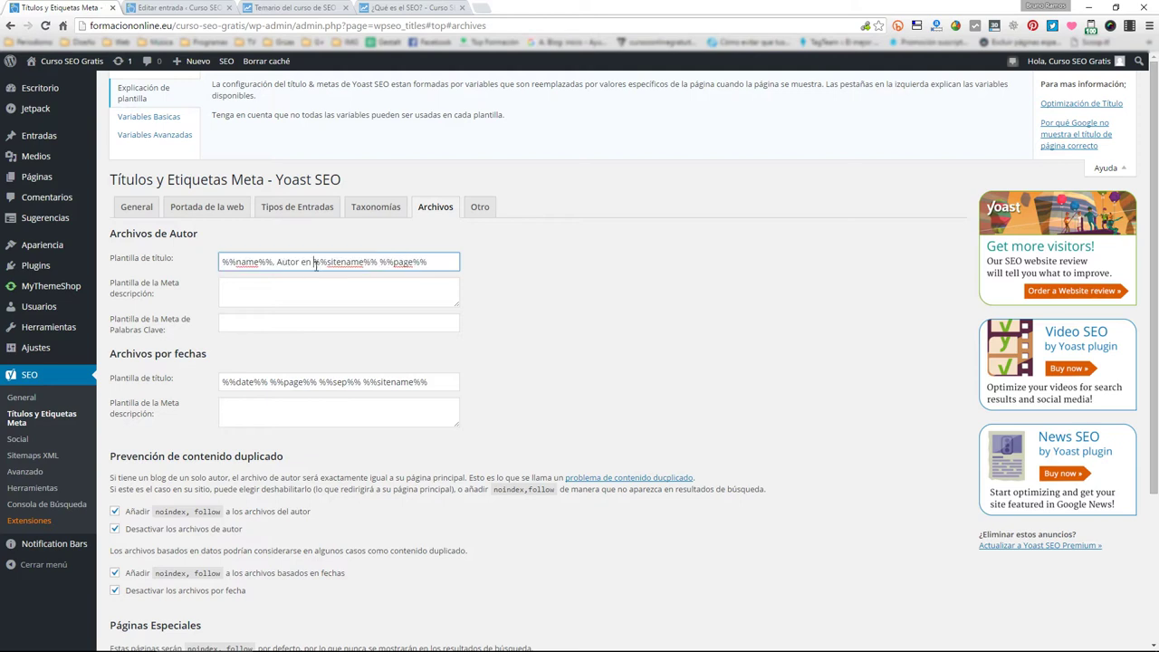
{"action": "left_click_drag", "start_coordinate": [274, 261], "coordinate": [207, 265]}
{"action": "left_click", "coordinate": [267, 262]}
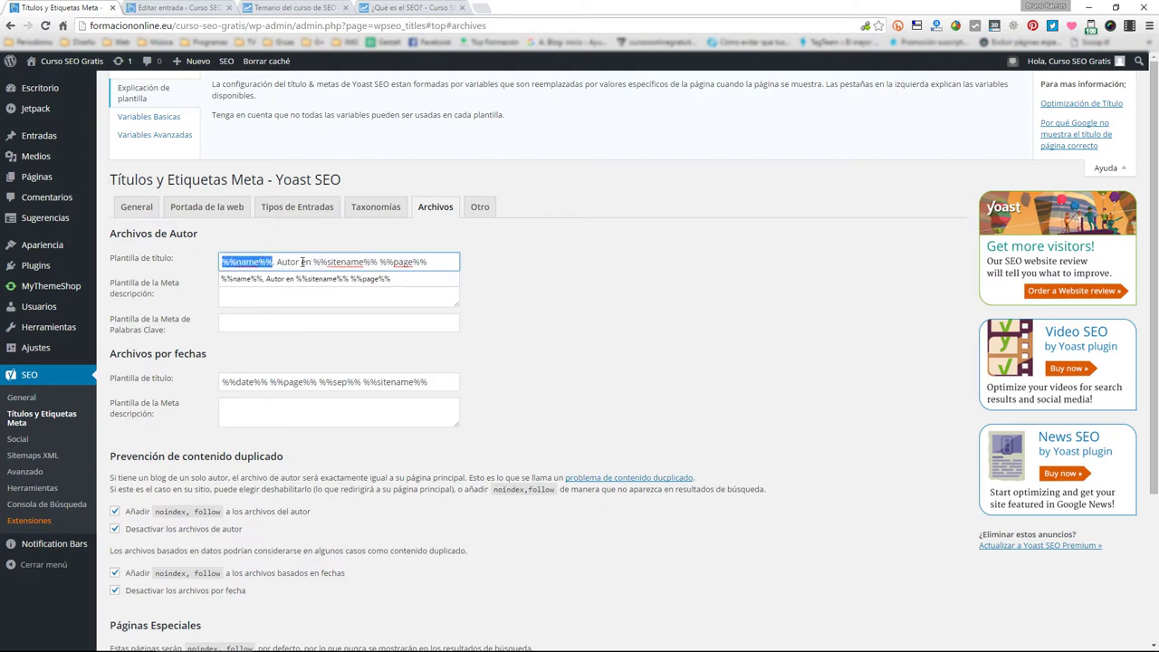
{"action": "left_click_drag", "start_coordinate": [277, 261], "coordinate": [220, 262]}
{"action": "left_click", "coordinate": [271, 261]}
{"action": "left_click", "coordinate": [280, 259]}
{"action": "left_click_drag", "start_coordinate": [314, 262], "coordinate": [375, 262]}
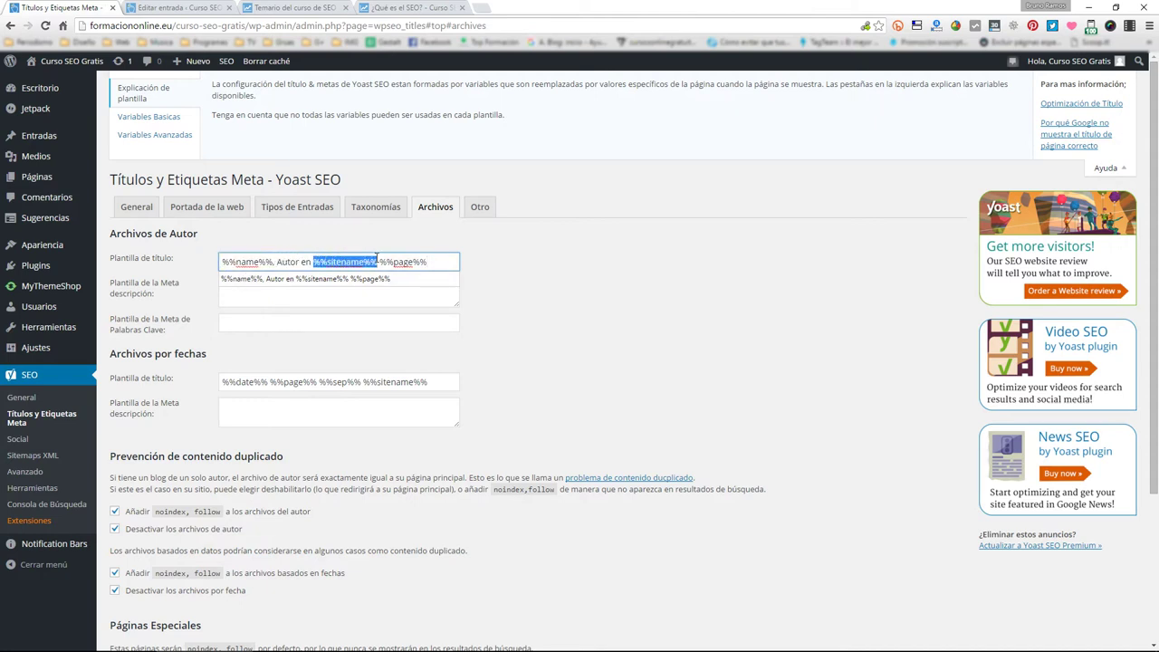
{"action": "left_click", "coordinate": [402, 261]}
{"action": "left_click", "coordinate": [535, 280]}
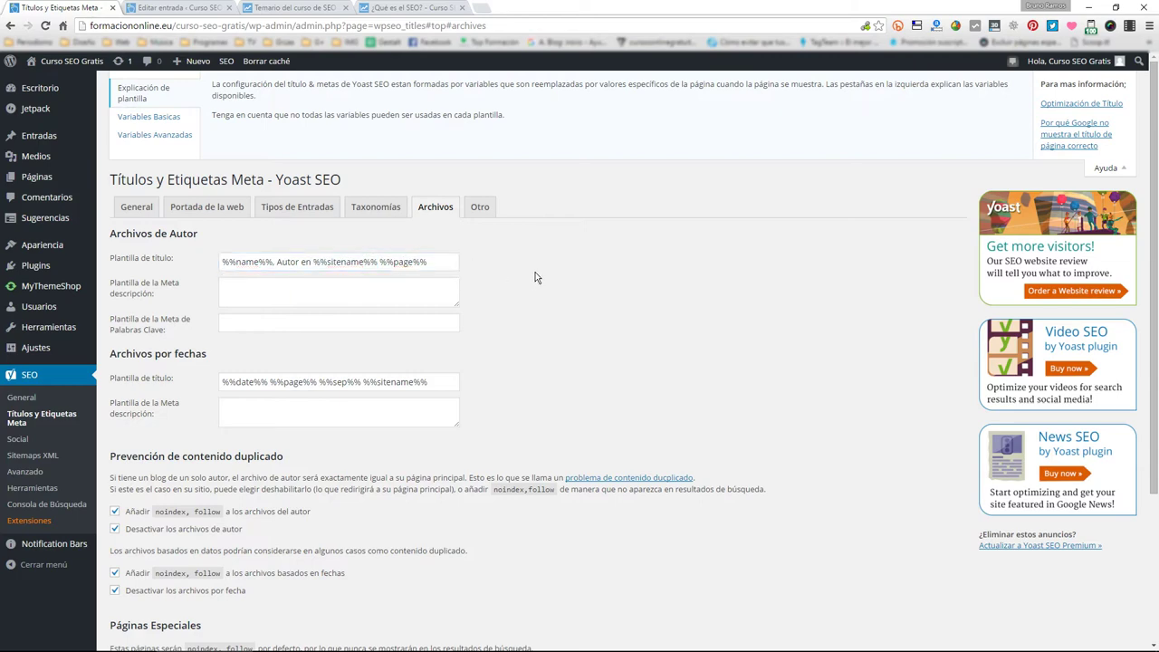
- Open the Otro settings of Títulos y Etiquetas Meta
{"action": "scroll", "coordinate": [493, 272], "scroll_direction": "down", "scroll_amount": 3}
{"action": "scroll", "coordinate": [494, 272], "scroll_direction": "up", "scroll_amount": 3}
{"action": "left_click", "coordinate": [479, 207]}
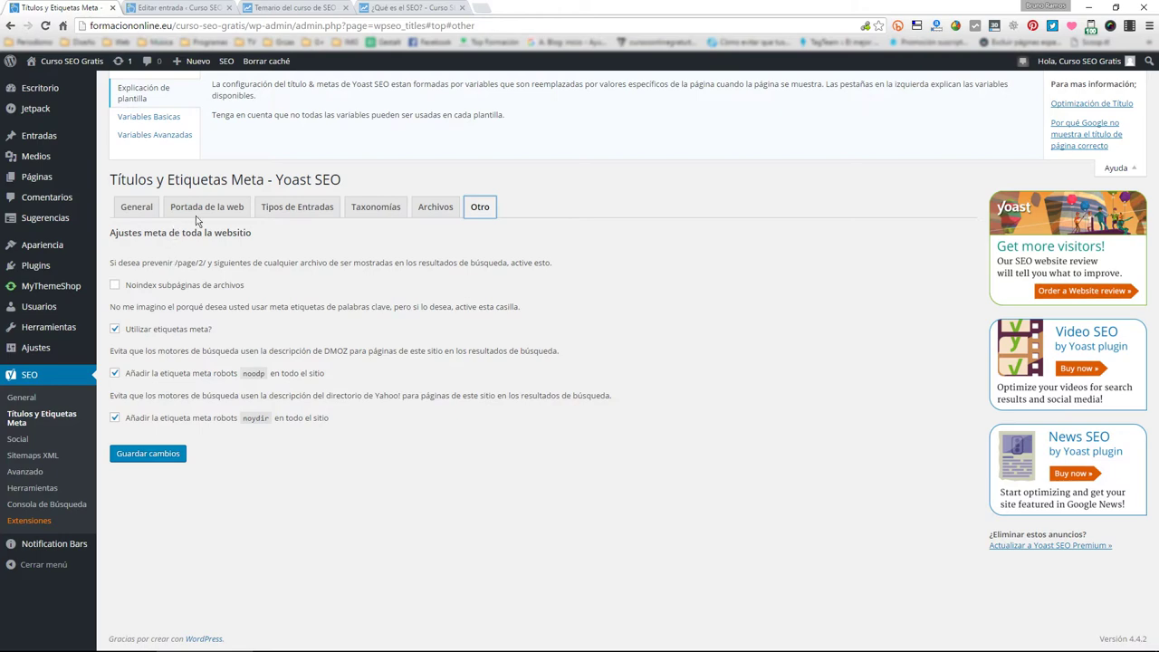
- From the ¿Qué es el SEO? class, go to the Temario page and open Tema 1: SEO Básico in a new tab
{"action": "left_click", "coordinate": [398, 7]}
{"action": "scroll", "coordinate": [167, 366], "scroll_direction": "down", "scroll_amount": 1}
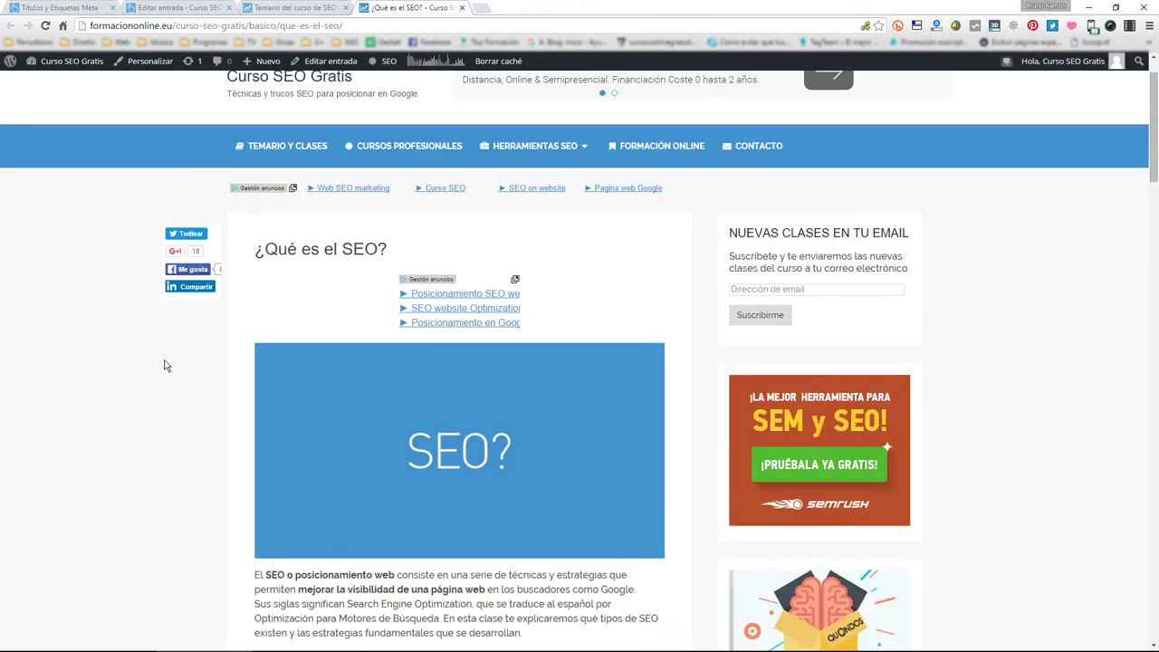
{"action": "scroll", "coordinate": [167, 366], "scroll_direction": "down", "scroll_amount": 3}
{"action": "scroll", "coordinate": [166, 366], "scroll_direction": "up", "scroll_amount": 4}
{"action": "left_click", "coordinate": [272, 208]}
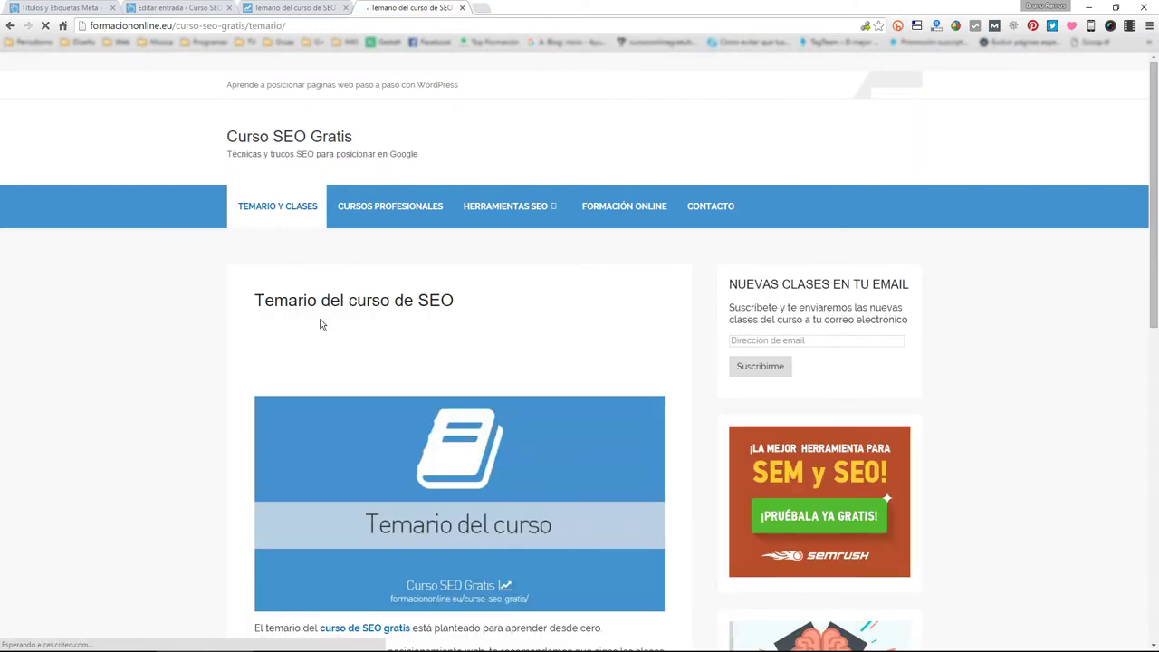
{"action": "scroll", "coordinate": [321, 323], "scroll_direction": "down", "scroll_amount": 4}
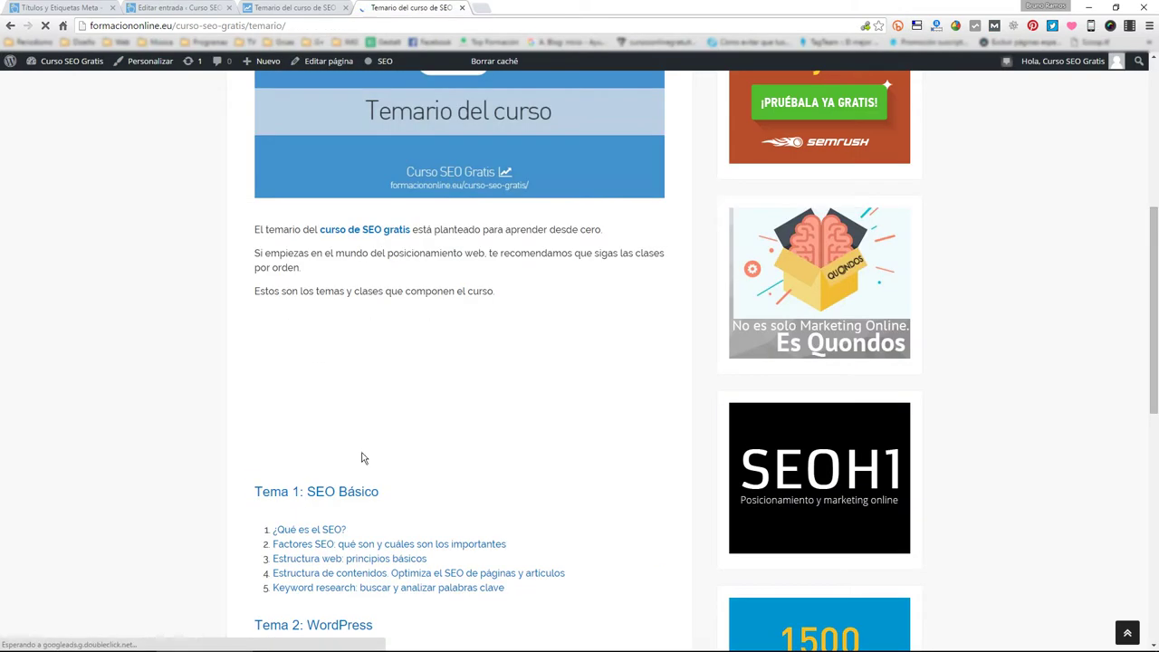
{"action": "left_click", "coordinate": [313, 492]}
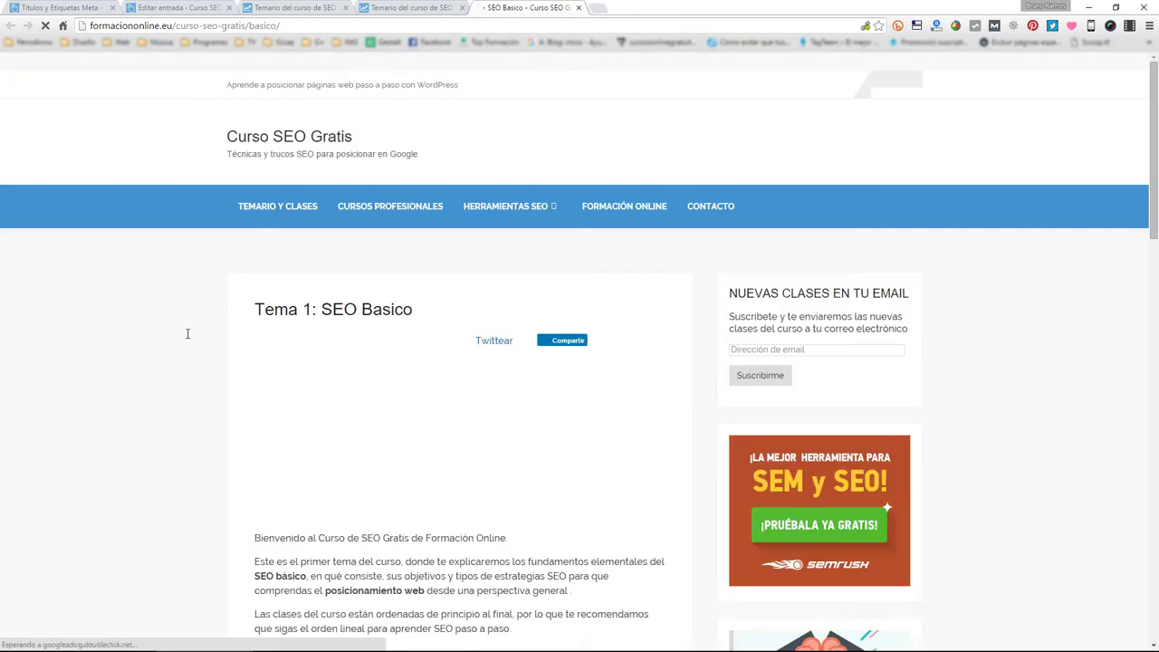
- Examine the class listing on the Tema 1: SEO Basico category page down to its end for pagination
{"action": "scroll", "coordinate": [217, 335], "scroll_direction": "down", "scroll_amount": 3}
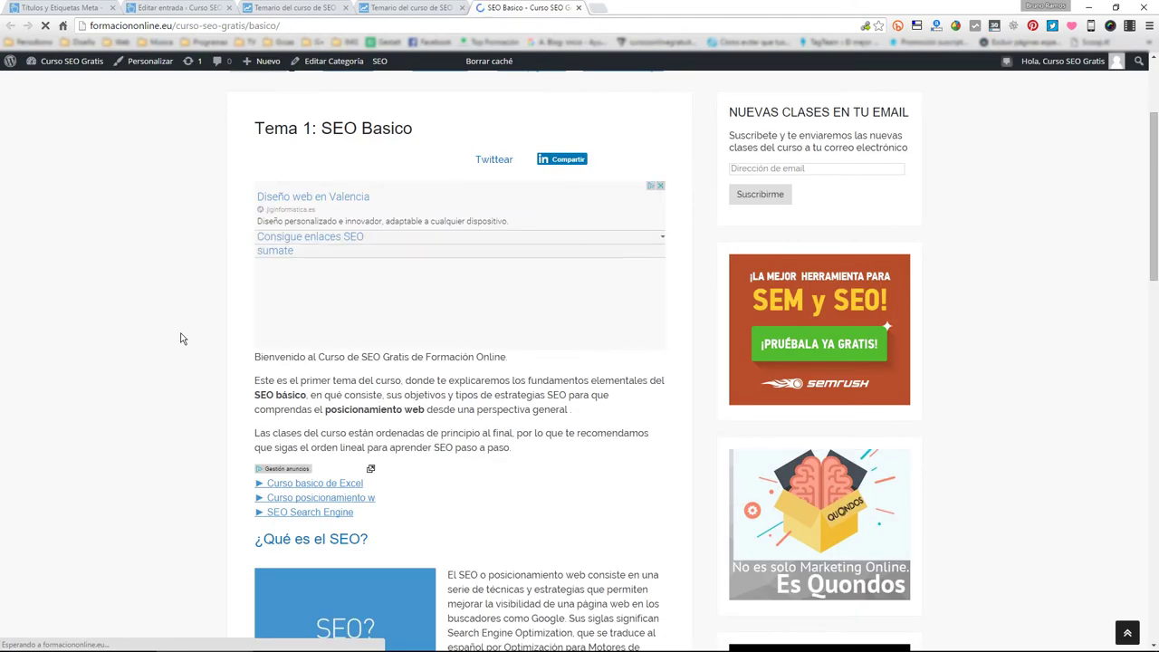
{"action": "scroll", "coordinate": [181, 338], "scroll_direction": "down", "scroll_amount": 15}
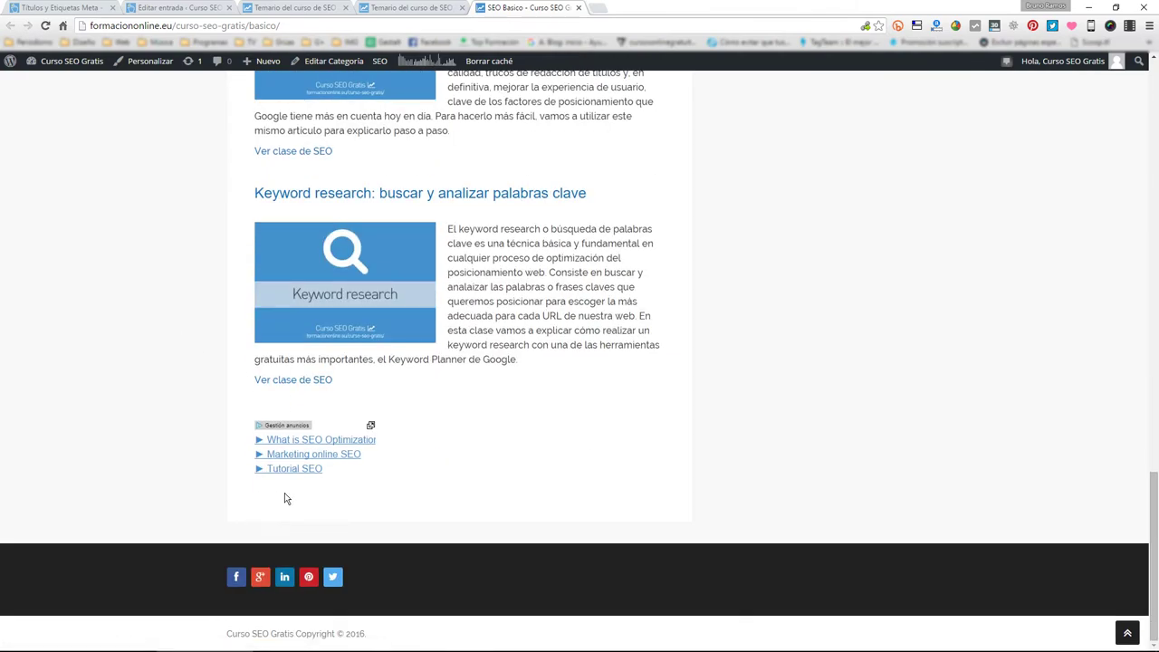
{"action": "scroll", "coordinate": [550, 493], "scroll_direction": "up", "scroll_amount": 10}
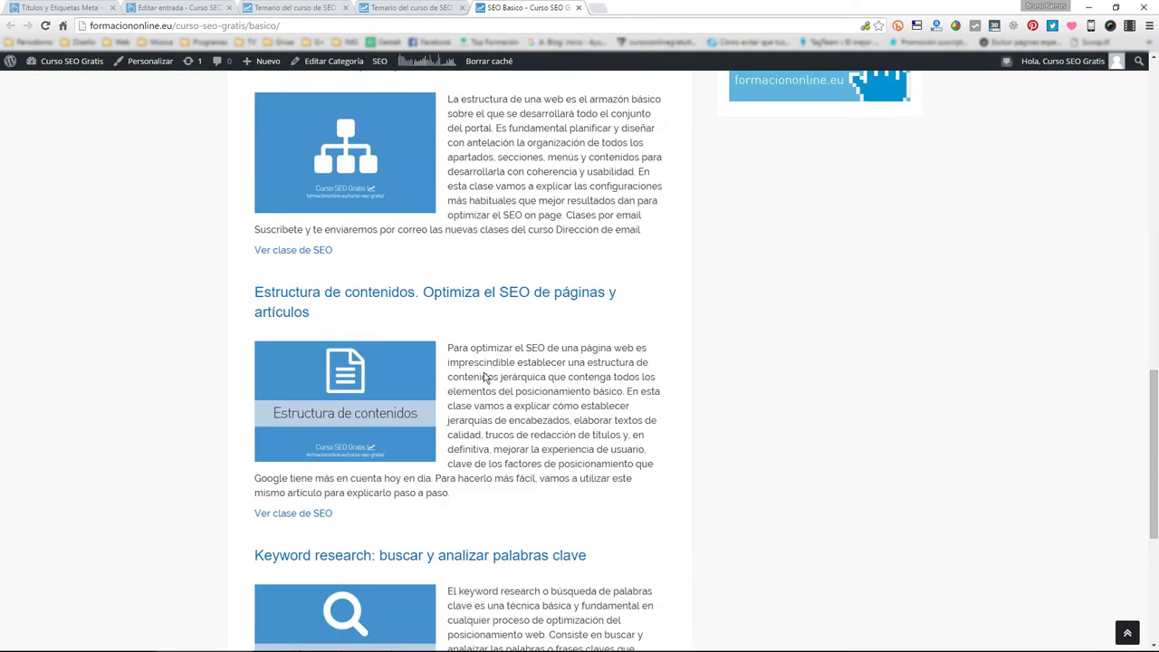
{"action": "scroll", "coordinate": [460, 295], "scroll_direction": "up", "scroll_amount": 2}
{"action": "scroll", "coordinate": [458, 365], "scroll_direction": "down", "scroll_amount": 3}
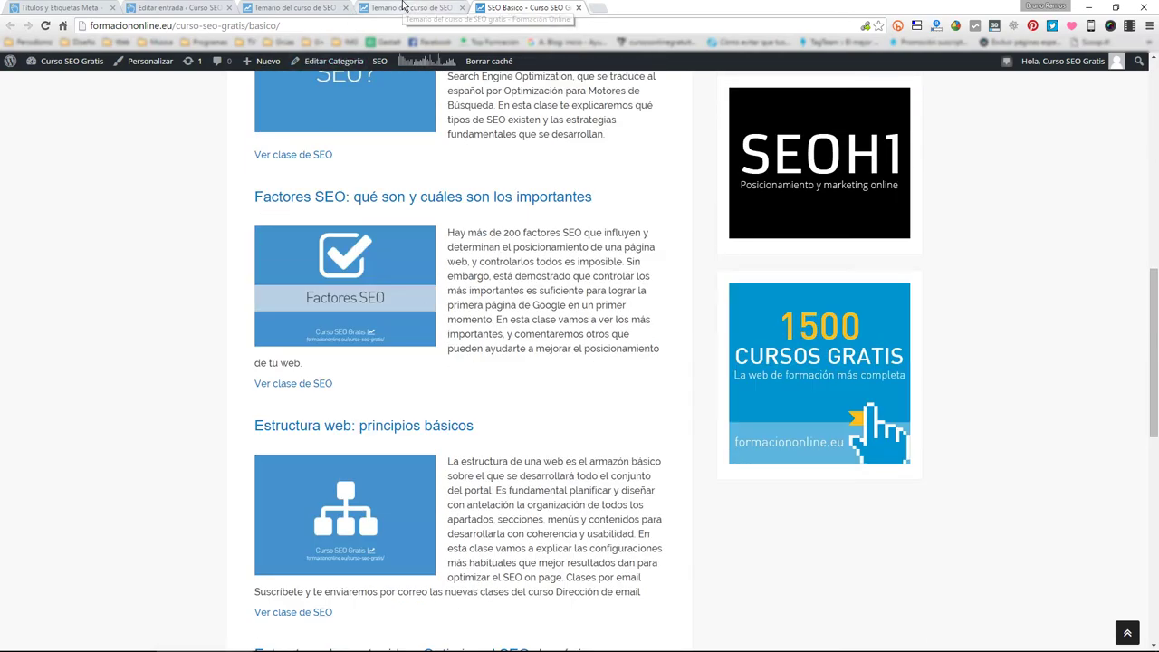
{"action": "scroll", "coordinate": [419, 204], "scroll_direction": "up", "scroll_amount": 8}
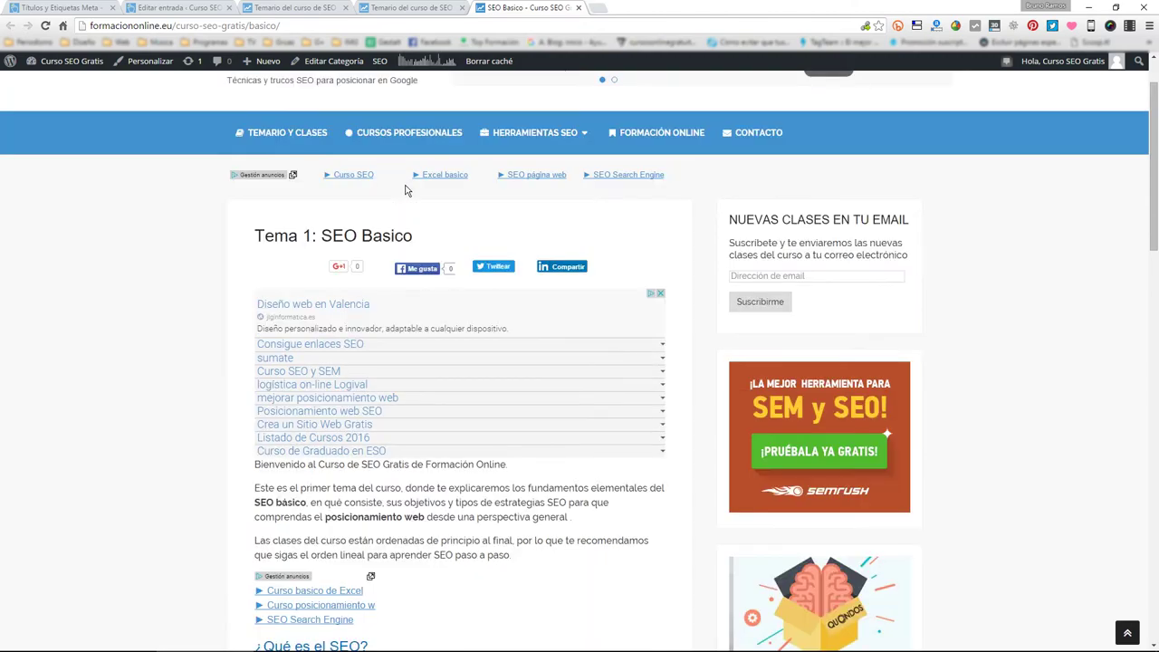
{"action": "scroll", "coordinate": [398, 247], "scroll_direction": "down", "scroll_amount": 3}
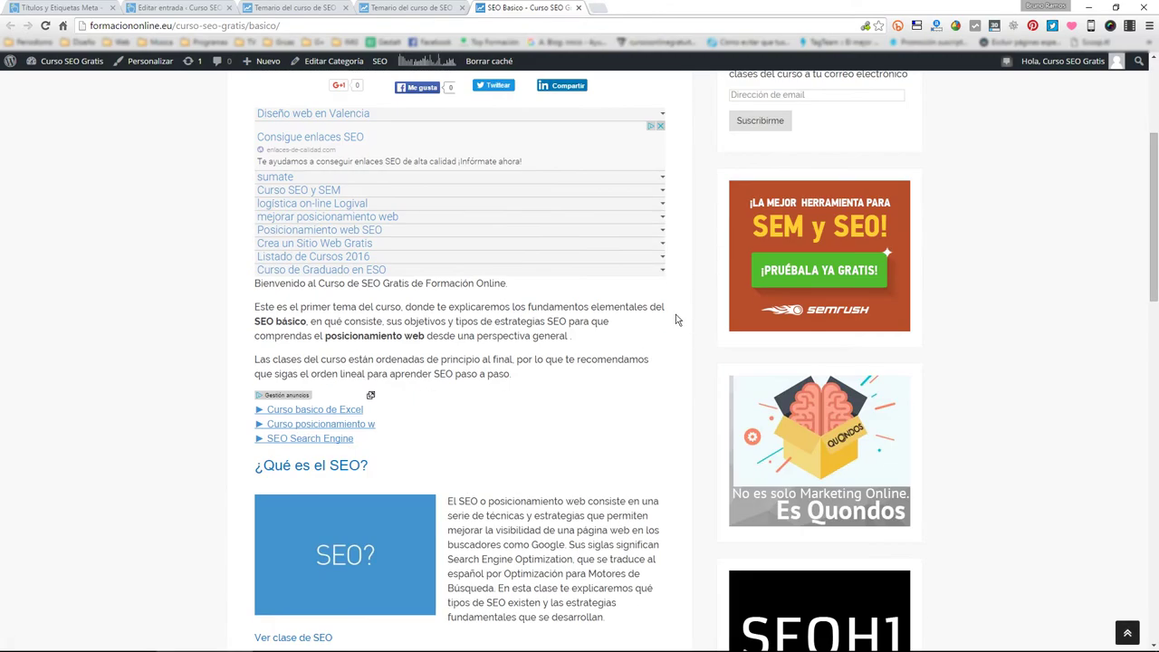
{"action": "scroll", "coordinate": [457, 283], "scroll_direction": "down", "scroll_amount": 17}
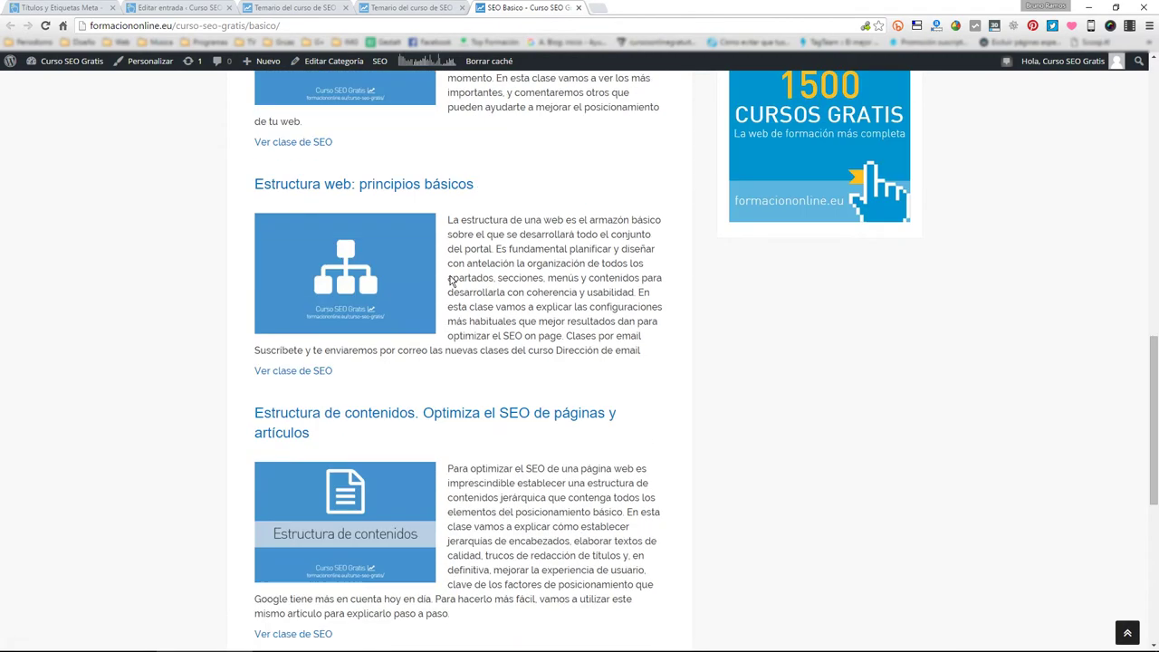
{"action": "scroll", "coordinate": [387, 348], "scroll_direction": "down", "scroll_amount": 2}
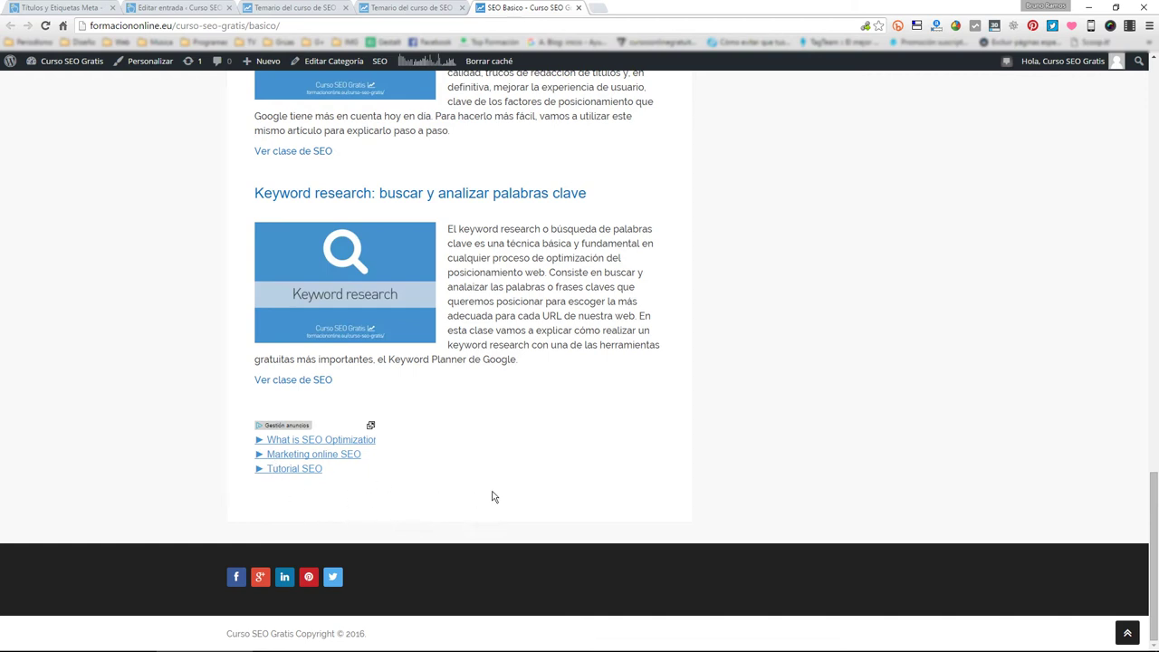
- Compare the Noindex subpáginas de archivos option in the Otro settings with the Tema 1 category page
{"action": "left_click", "coordinate": [82, 7]}
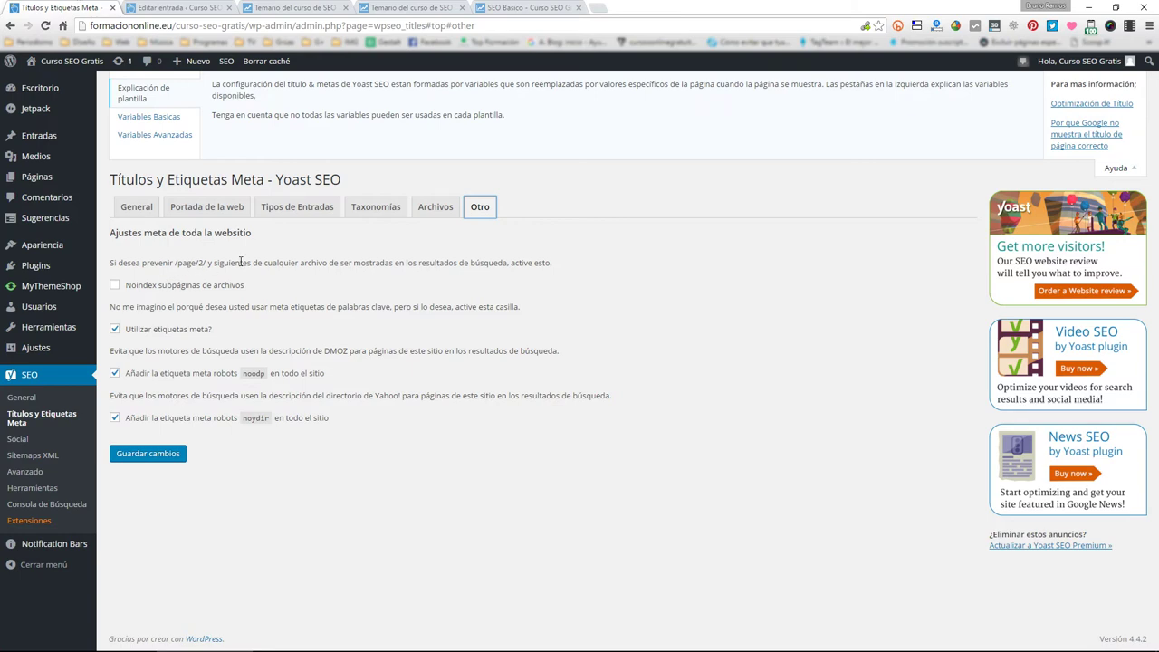
{"action": "left_click", "coordinate": [503, 7]}
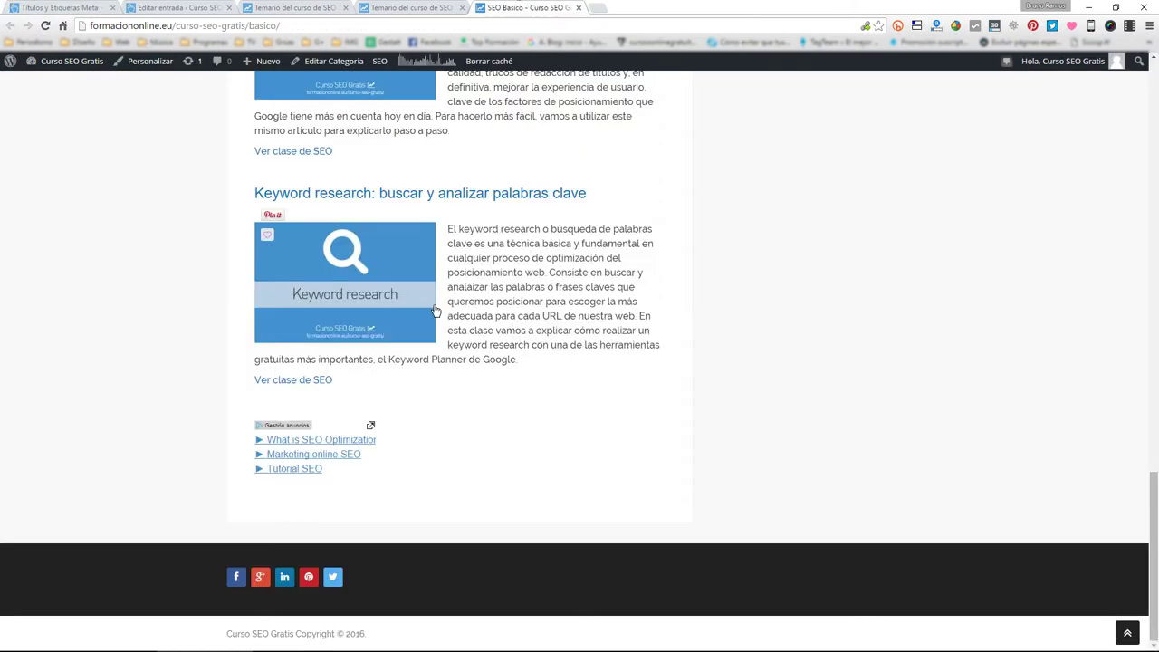
{"action": "scroll", "coordinate": [434, 311], "scroll_direction": "up", "scroll_amount": 3}
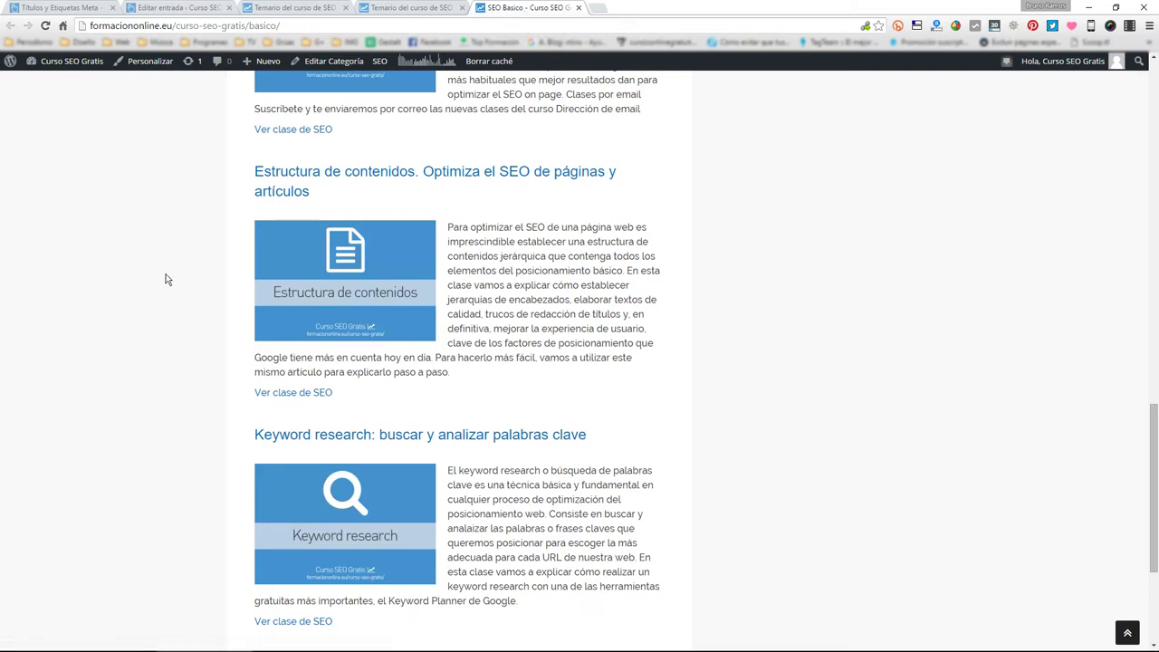
{"action": "left_click", "coordinate": [77, 7]}
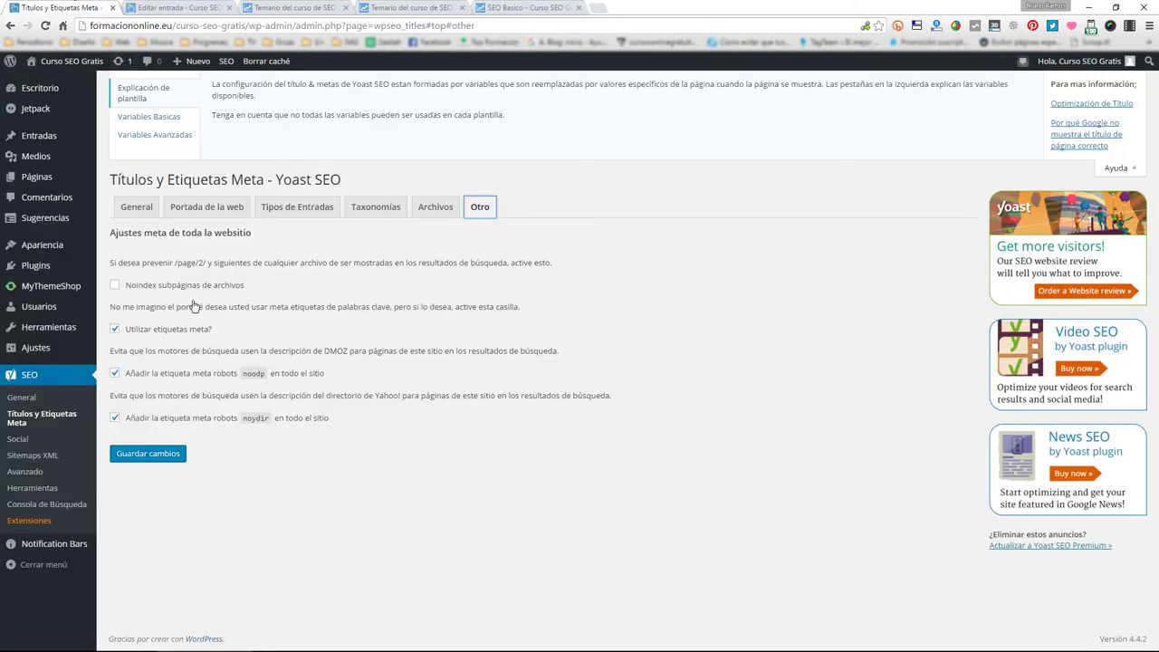
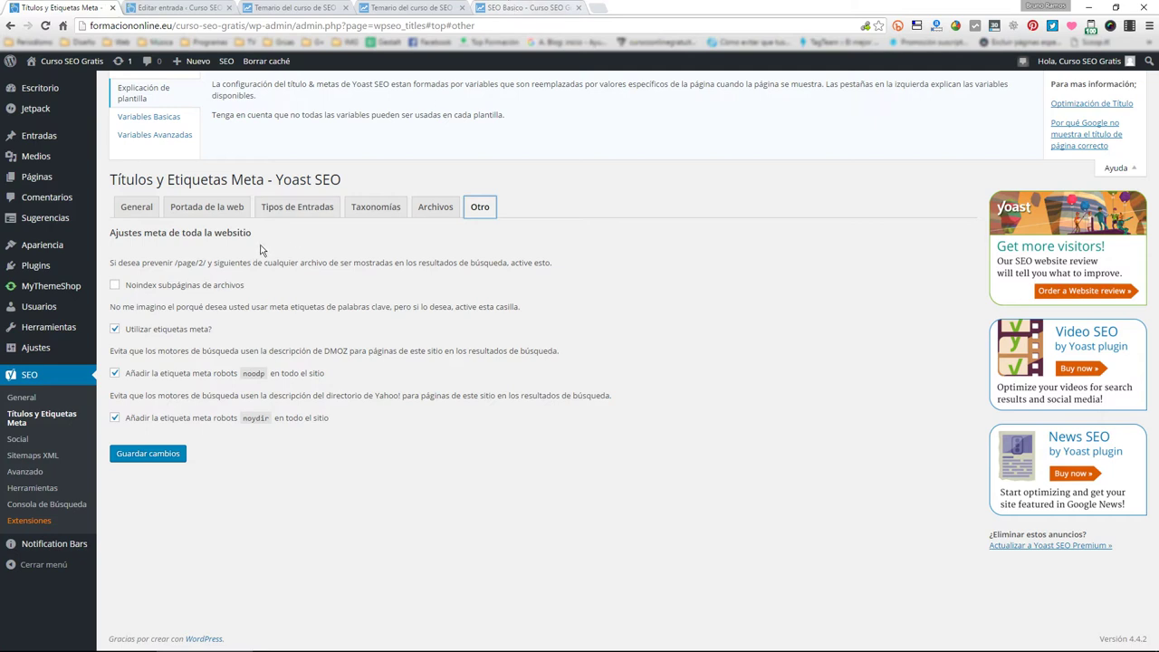
- Examine the /page/2/ indexing note and the category title template with its separator and site name variables in the Taxonomías settings
{"action": "left_click_drag", "start_coordinate": [172, 262], "coordinate": [210, 262]}
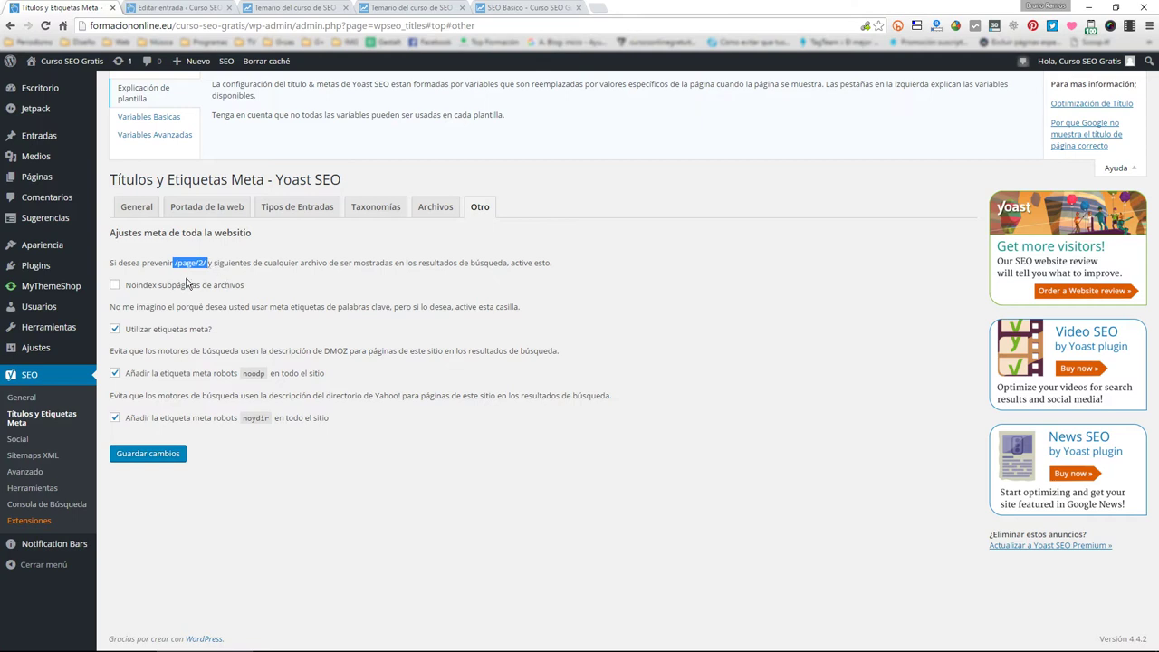
{"action": "left_click", "coordinate": [220, 262]}
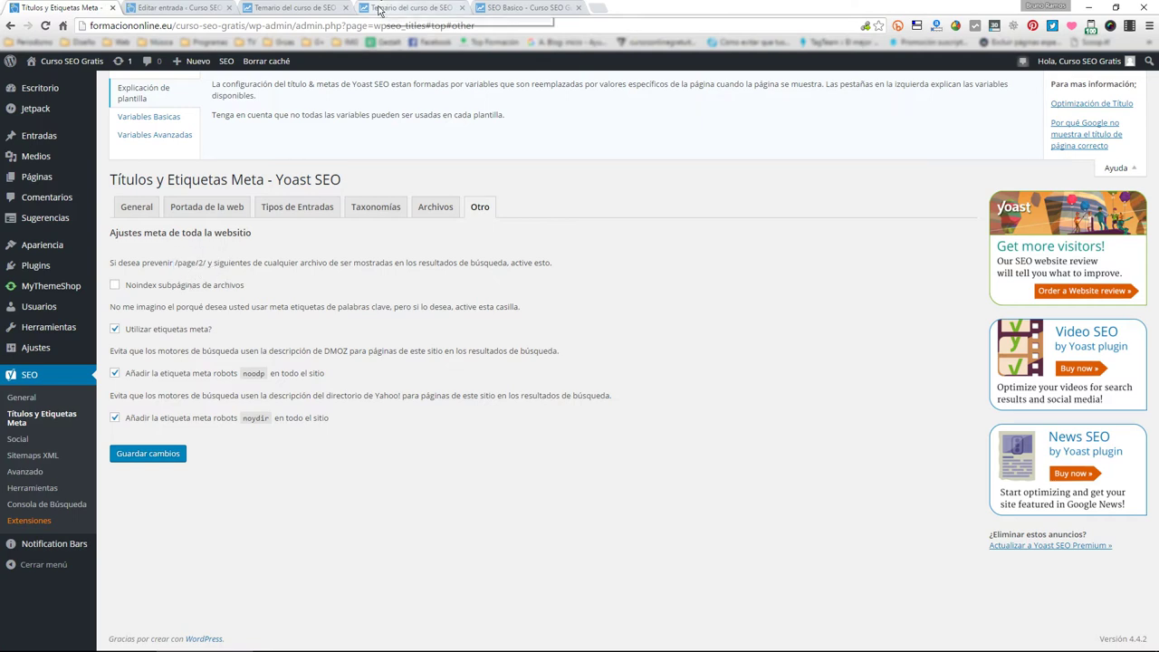
{"action": "left_click", "coordinate": [381, 210]}
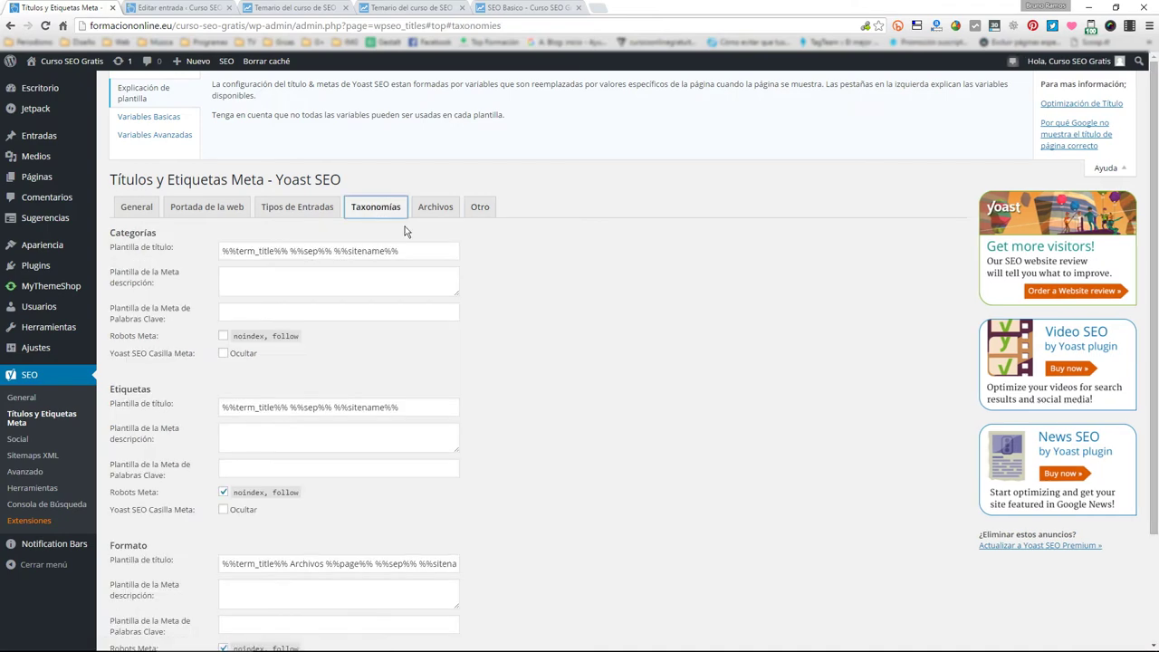
{"action": "left_click", "coordinate": [420, 216]}
{"action": "left_click", "coordinate": [362, 214]}
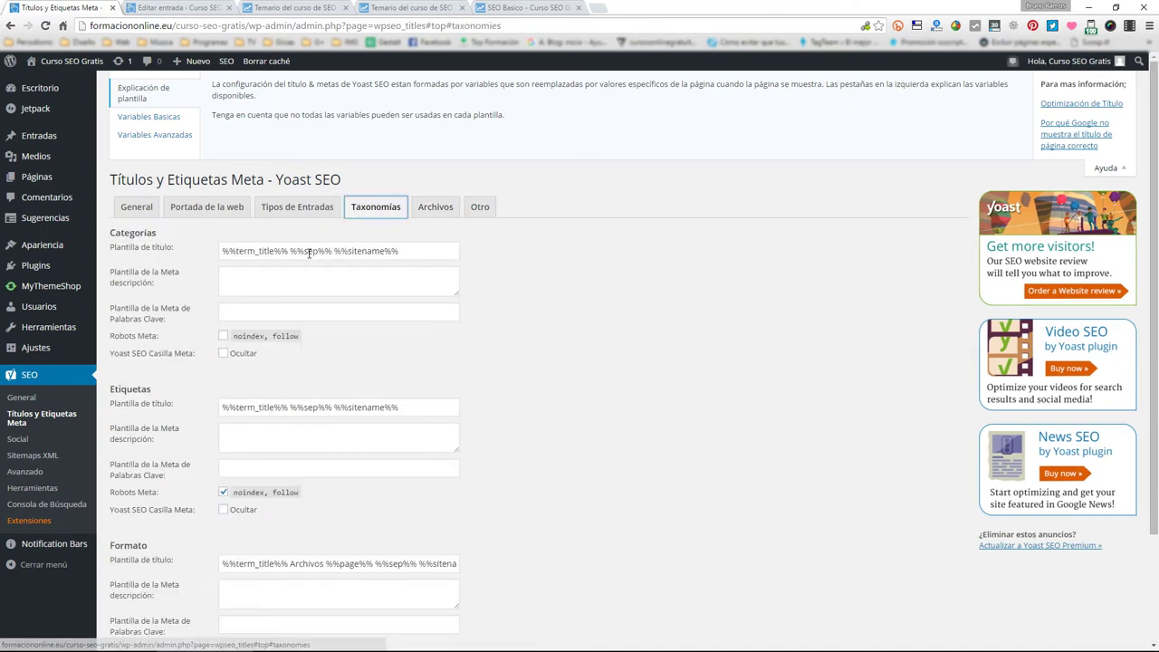
{"action": "left_click_drag", "start_coordinate": [334, 252], "coordinate": [427, 253]}
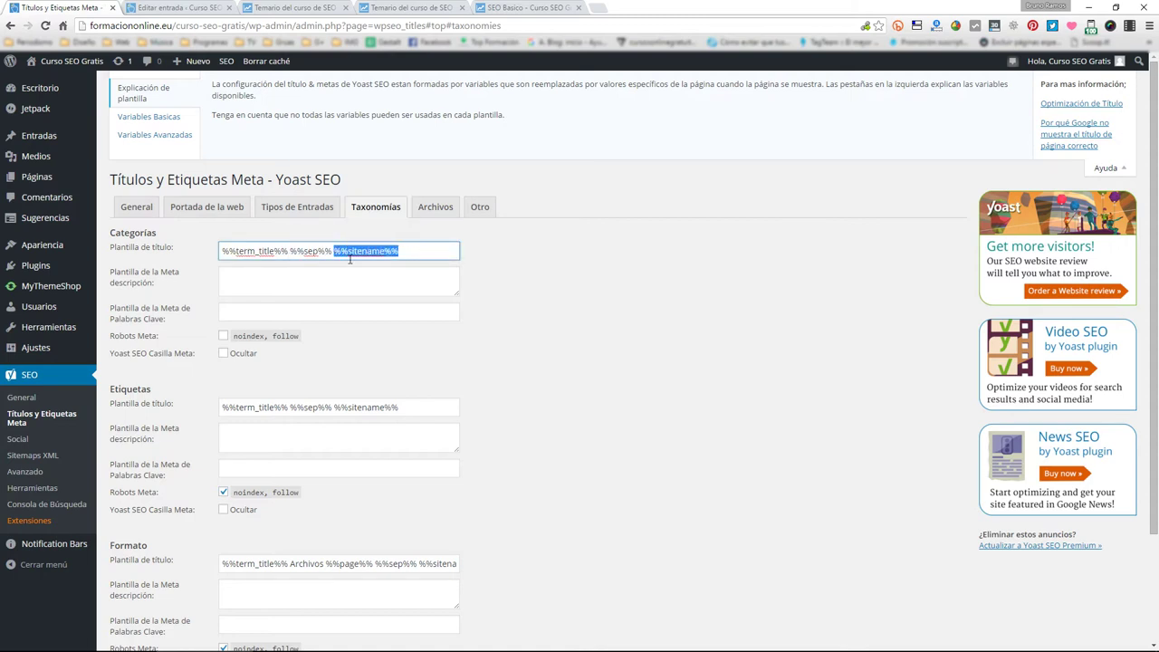
{"action": "left_click", "coordinate": [417, 252]}
{"action": "mouse_move", "coordinate": [411, 250]}
{"action": "left_mouse_down"}
{"action": "mouse_move", "coordinate": [212, 251]}
{"action": "mouse_move", "coordinate": [412, 251]}
{"action": "left_mouse_up"}
{"action": "left_click", "coordinate": [600, 288]}
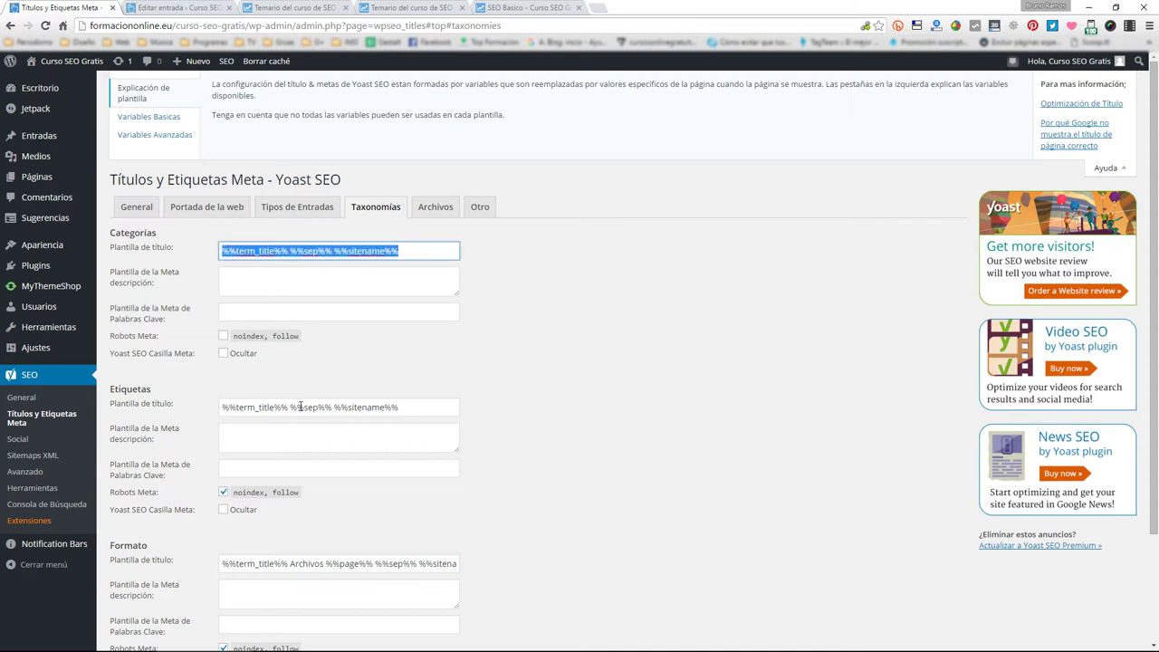
{"action": "left_click", "coordinate": [346, 284]}
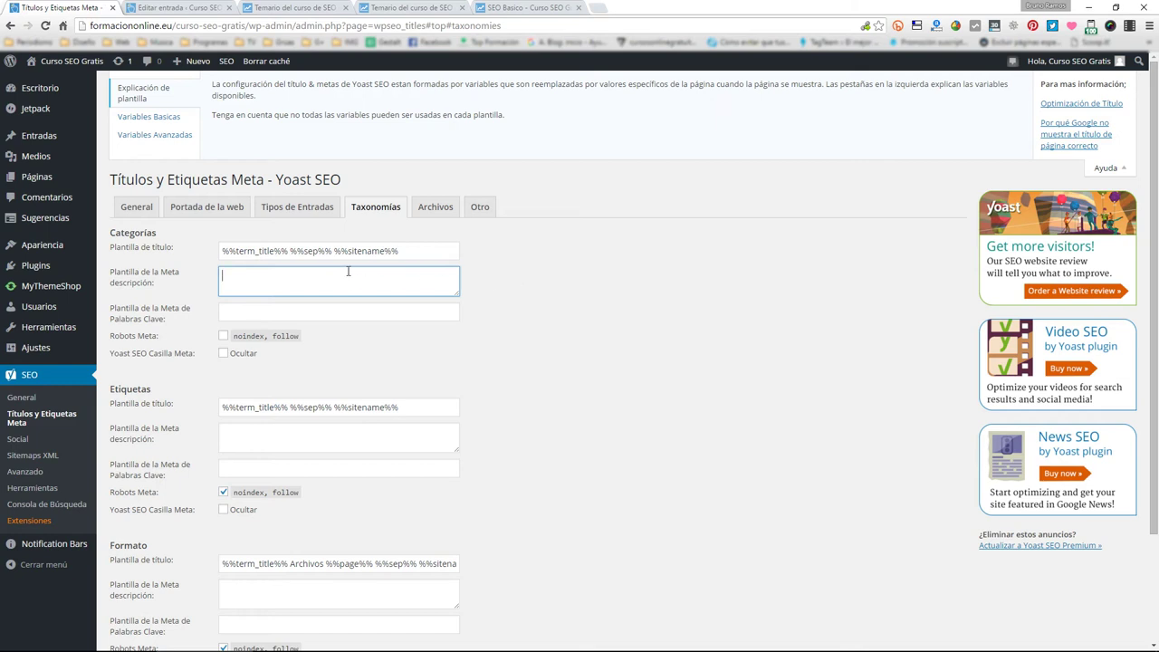
{"action": "left_click_drag", "start_coordinate": [298, 251], "coordinate": [334, 251]}
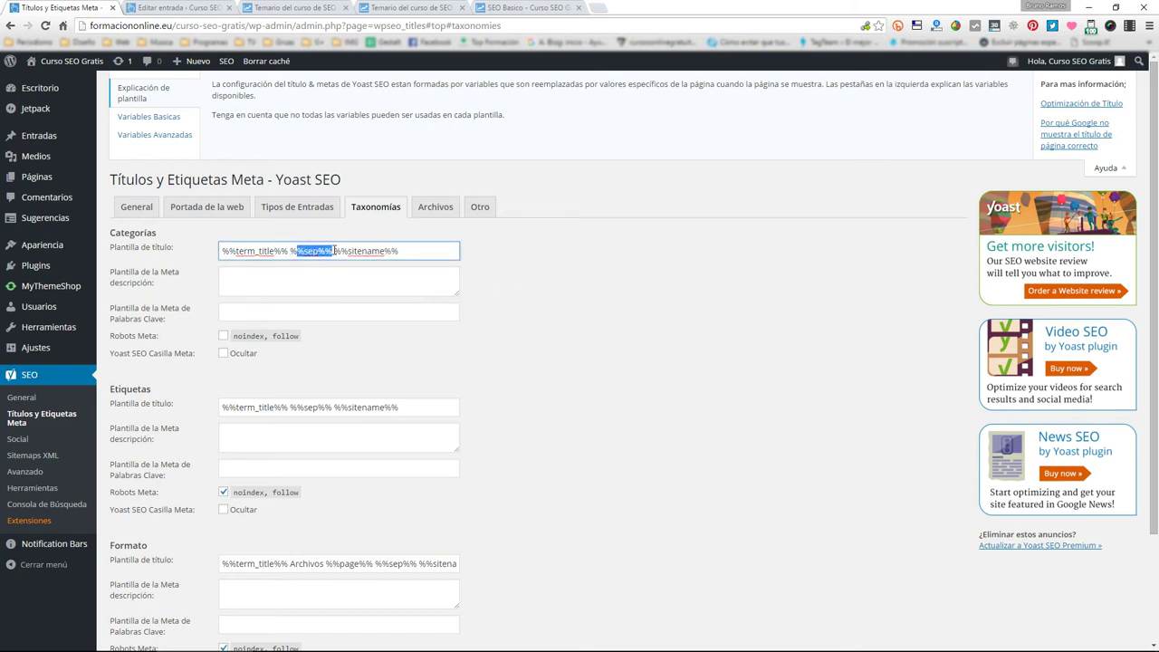
{"action": "left_click", "coordinate": [547, 287]}
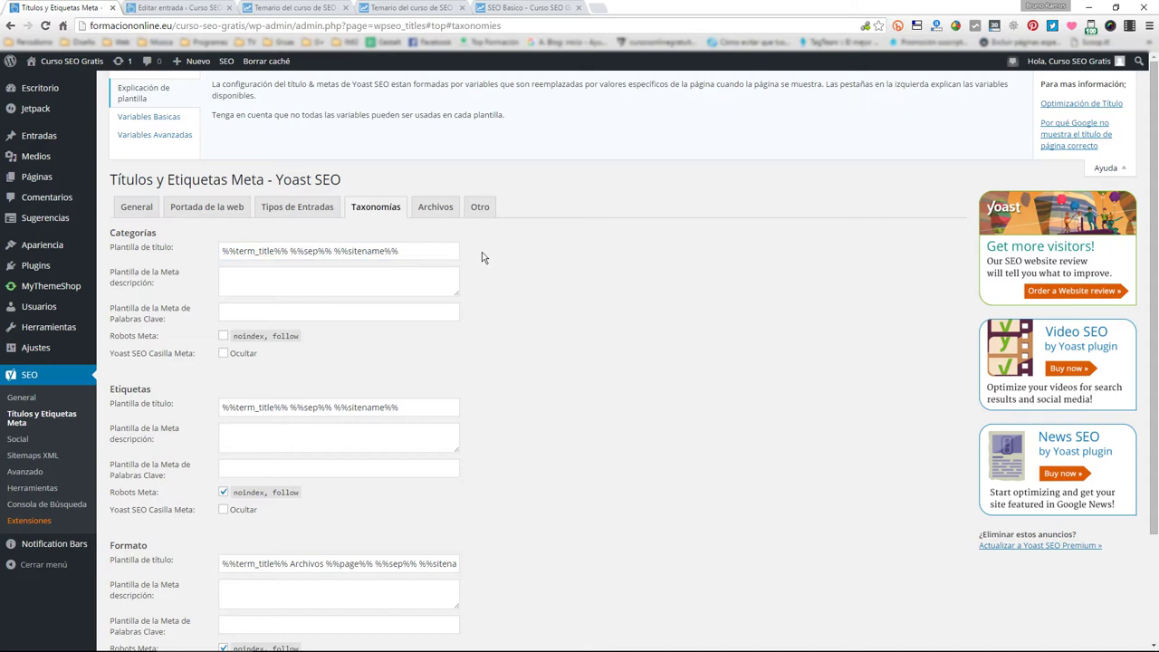
{"action": "left_click", "coordinate": [417, 7]}
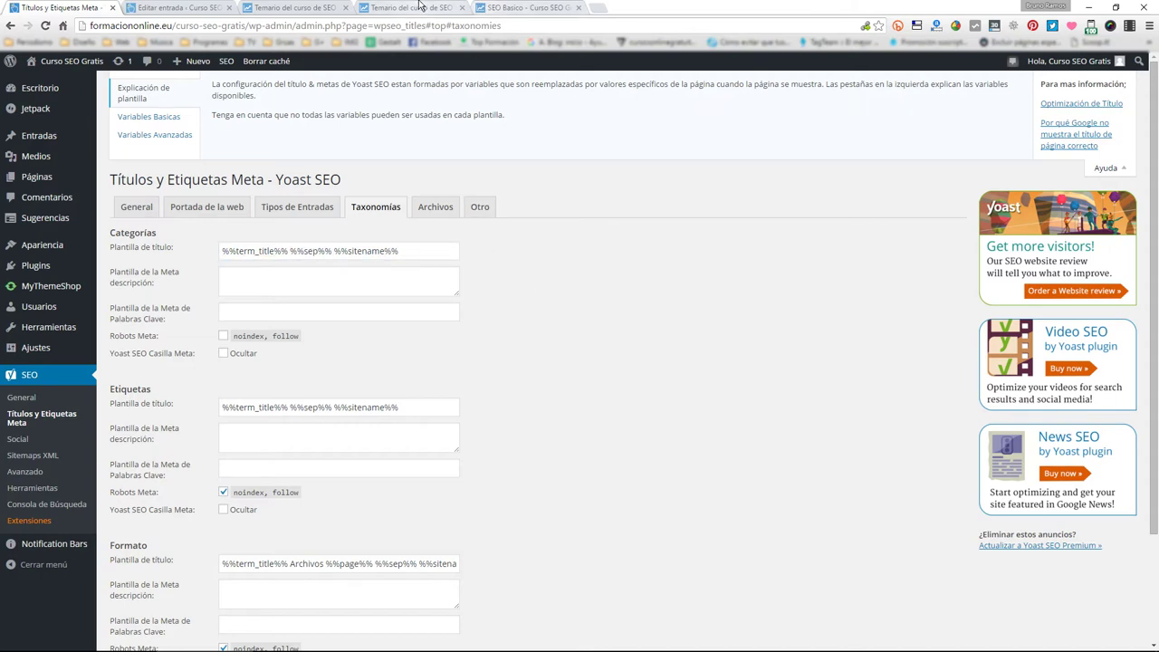
{"action": "left_click", "coordinate": [523, 7]}
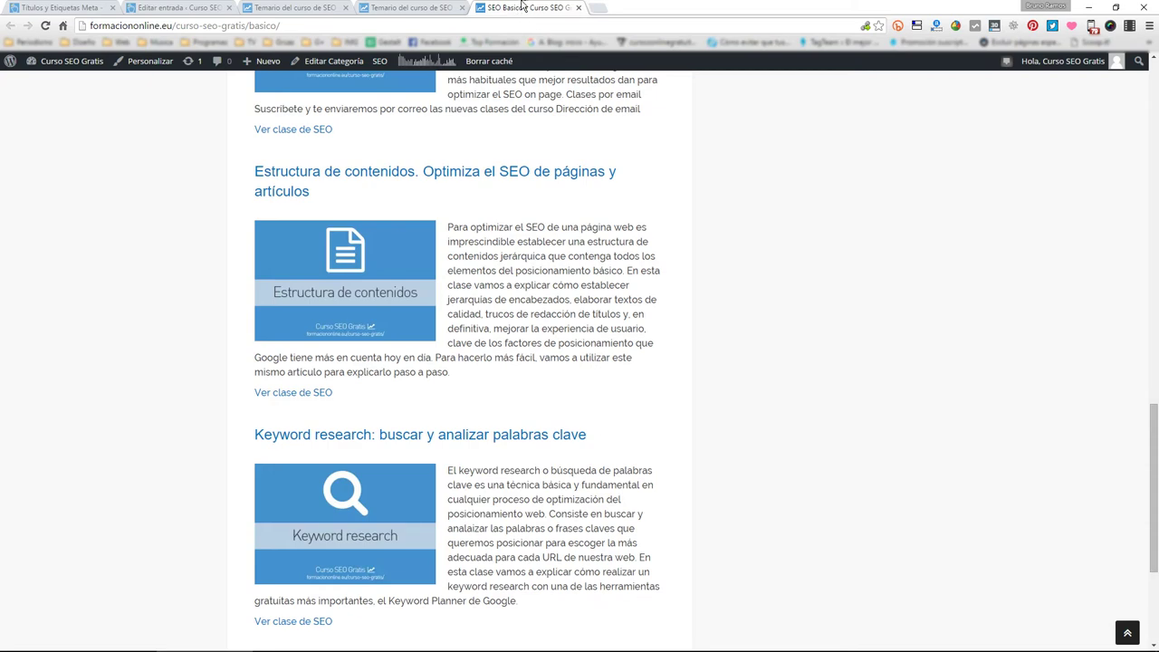
{"action": "left_click", "coordinate": [298, 8]}
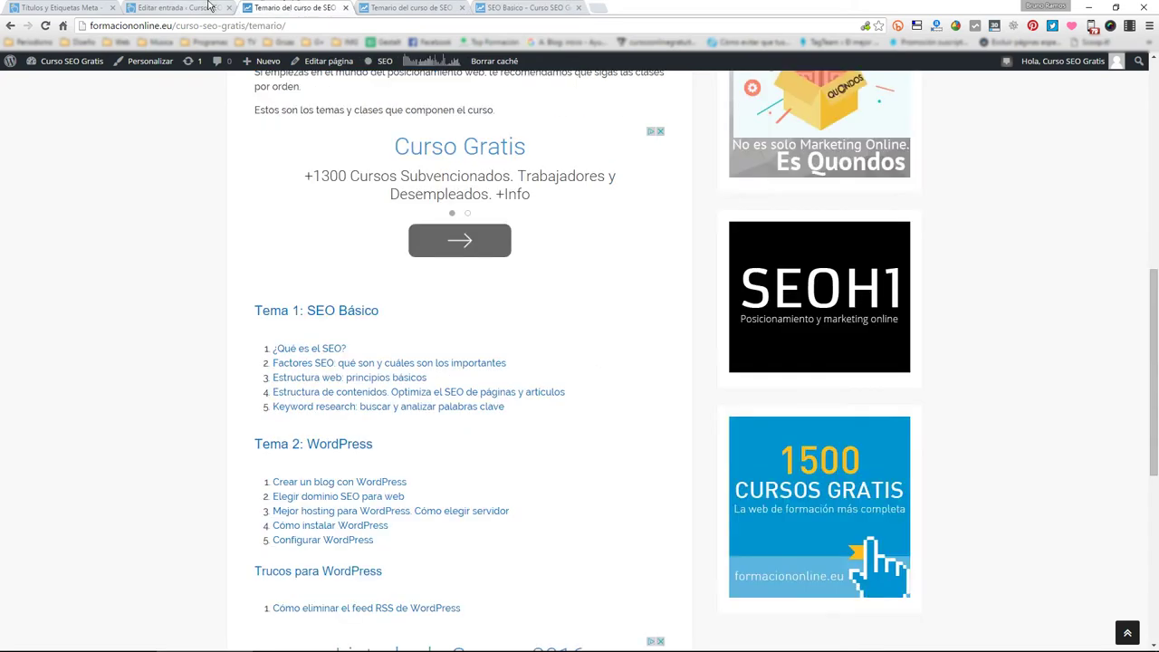
{"action": "left_click", "coordinate": [185, 7]}
{"action": "left_click", "coordinate": [79, 7]}
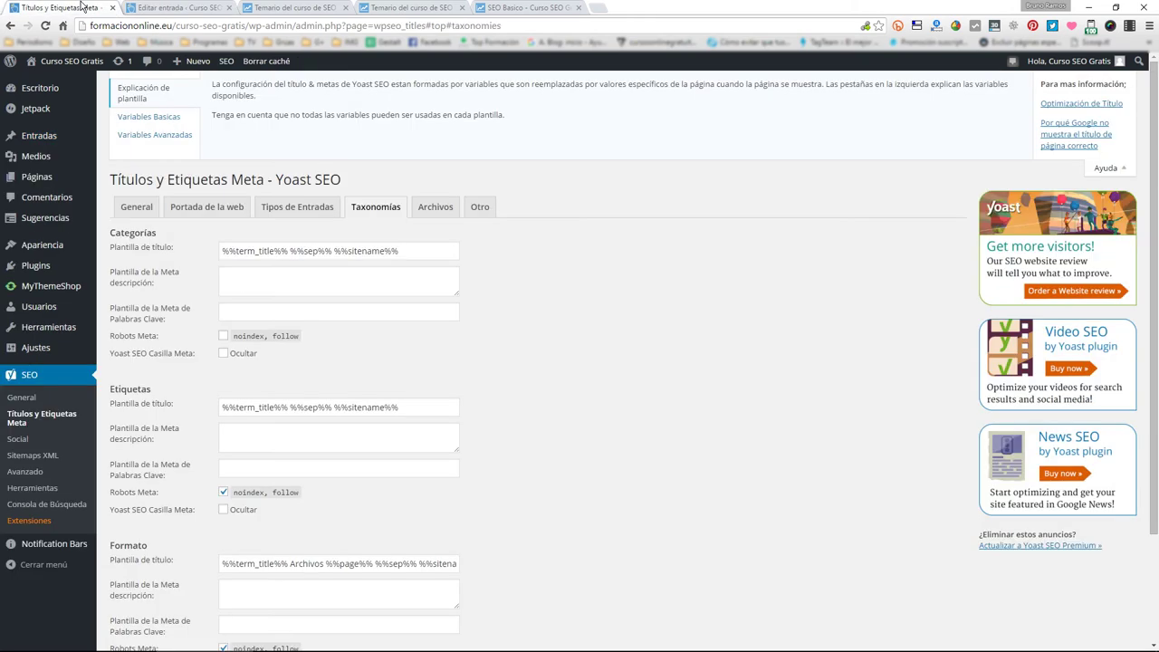
- Review the Noindex subpáginas de archivos option and its explanation in the Otro settings
{"action": "left_click", "coordinate": [433, 207]}
{"action": "left_click", "coordinate": [479, 207]}
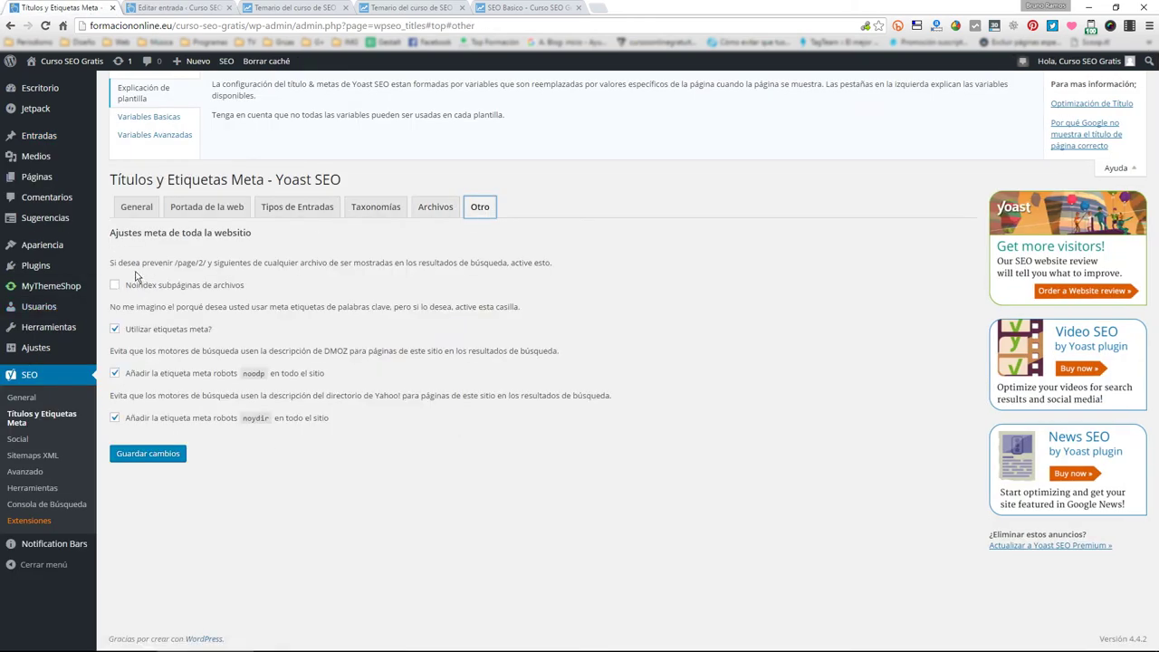
{"action": "left_click_drag", "start_coordinate": [113, 261], "coordinate": [597, 262]}
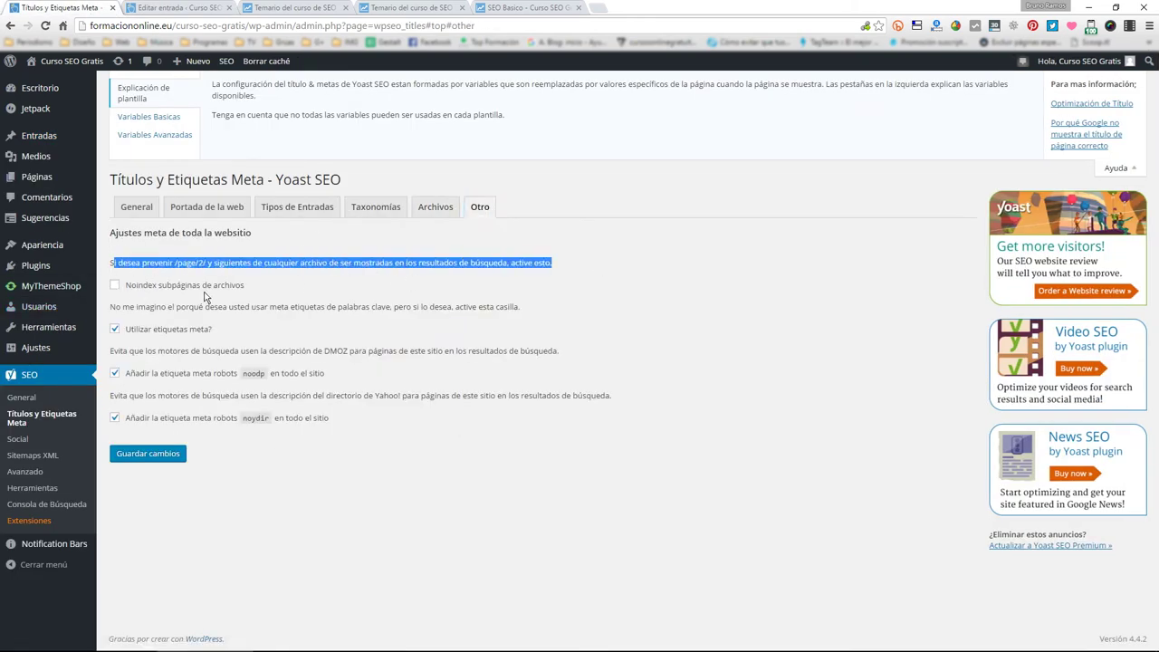
{"action": "left_click", "coordinate": [176, 289]}
{"action": "left_click", "coordinate": [176, 289]}
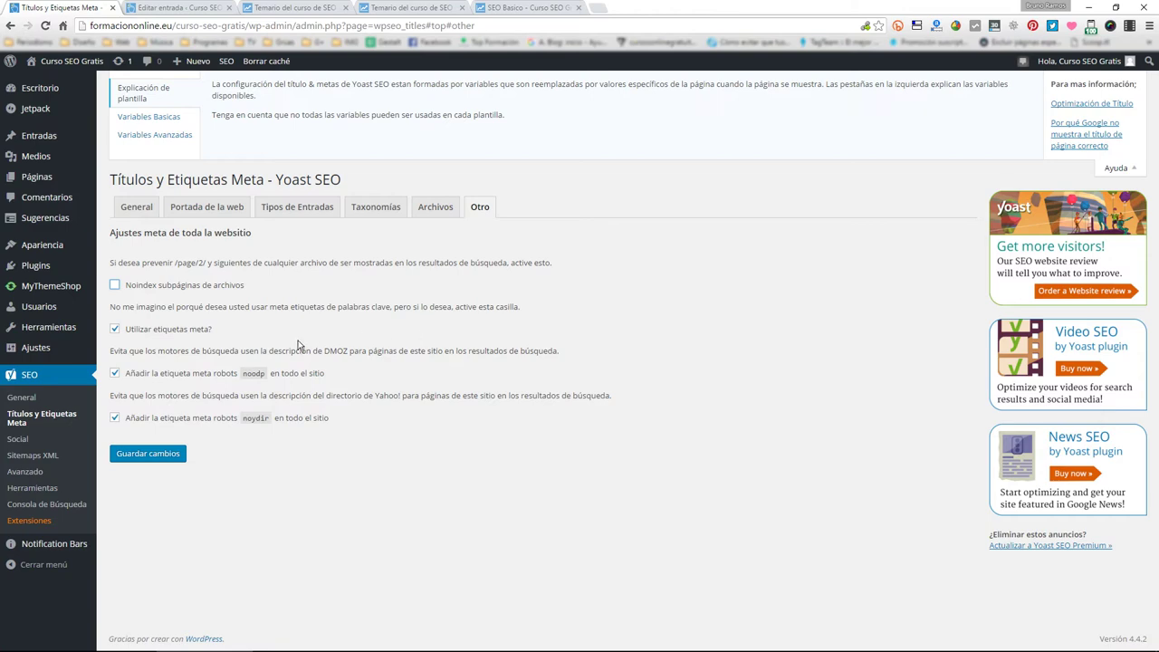
- View the source code of the SEO Basico category page, search it for "title", and inspect the title and meta description tags
{"action": "left_click", "coordinate": [501, 7]}
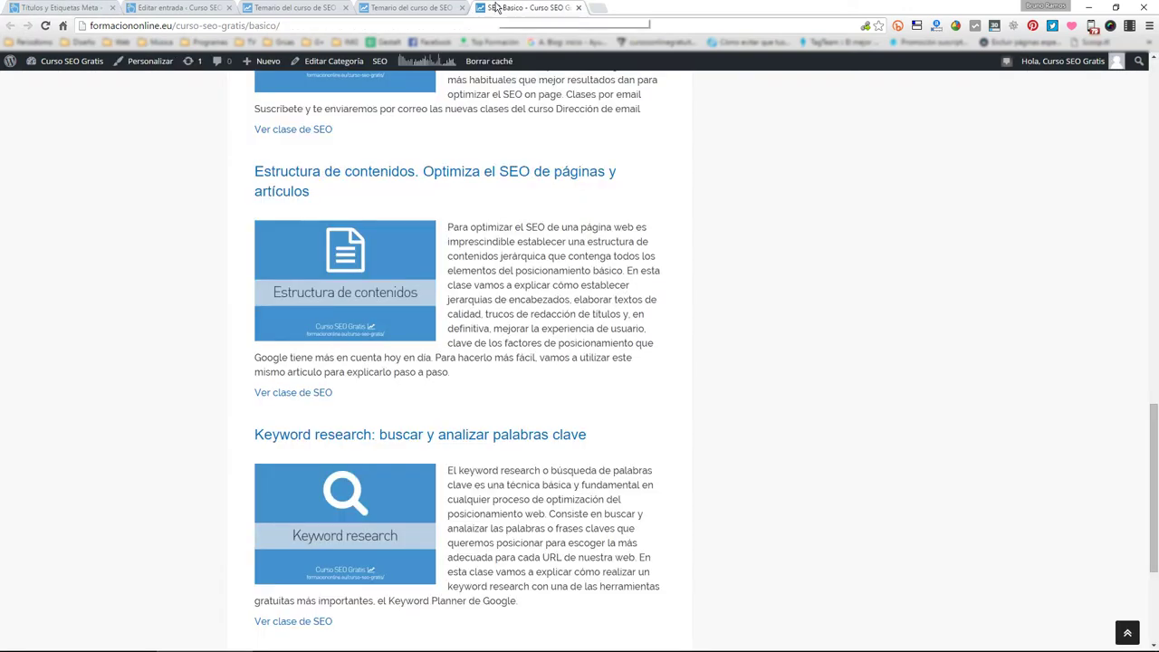
{"action": "key", "text": "ctrl+u"}
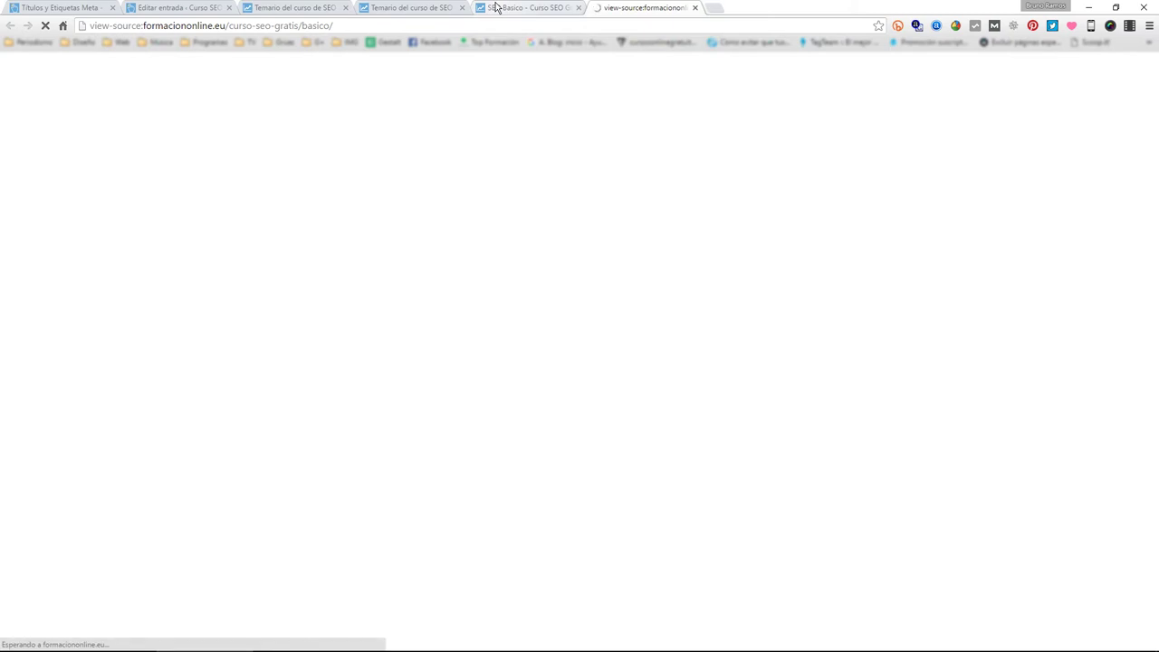
{"action": "key", "text": "ctrl+f"}
{"action": "type", "text": "title"}
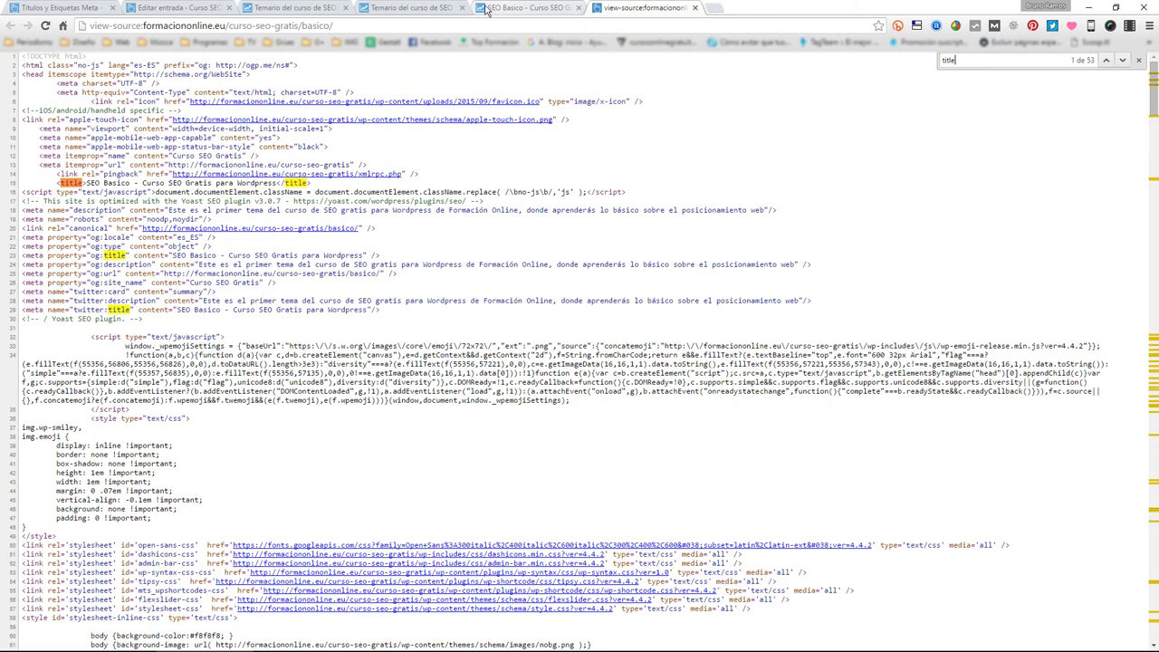
{"action": "left_click_drag", "start_coordinate": [56, 183], "coordinate": [341, 183]}
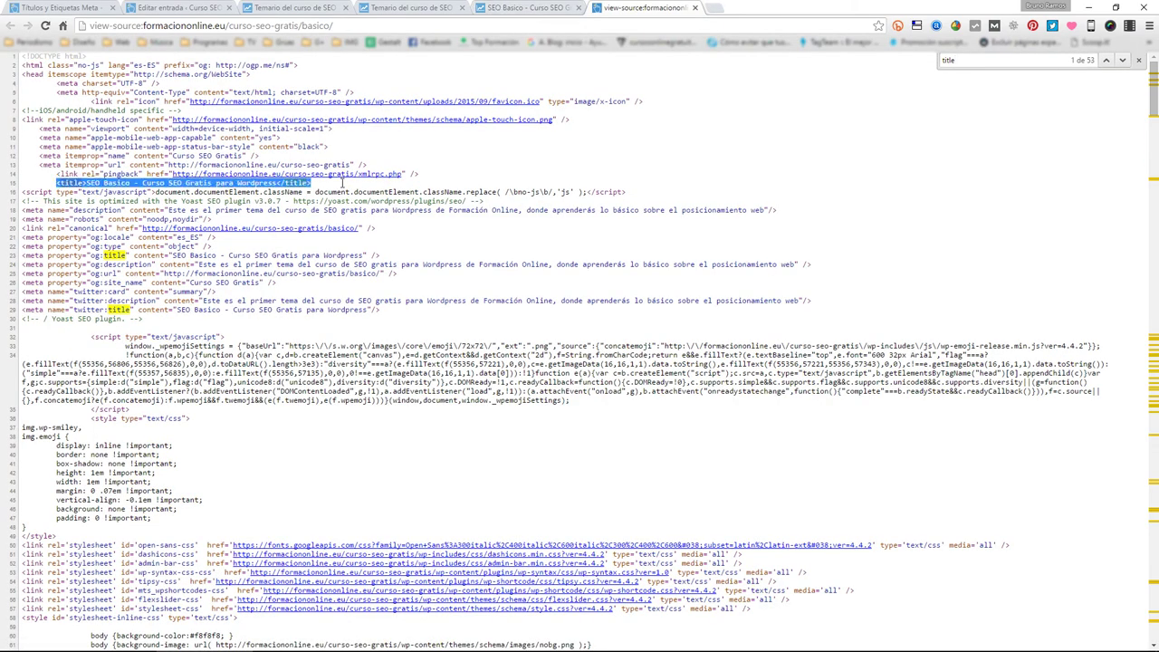
{"action": "left_click", "coordinate": [201, 8]}
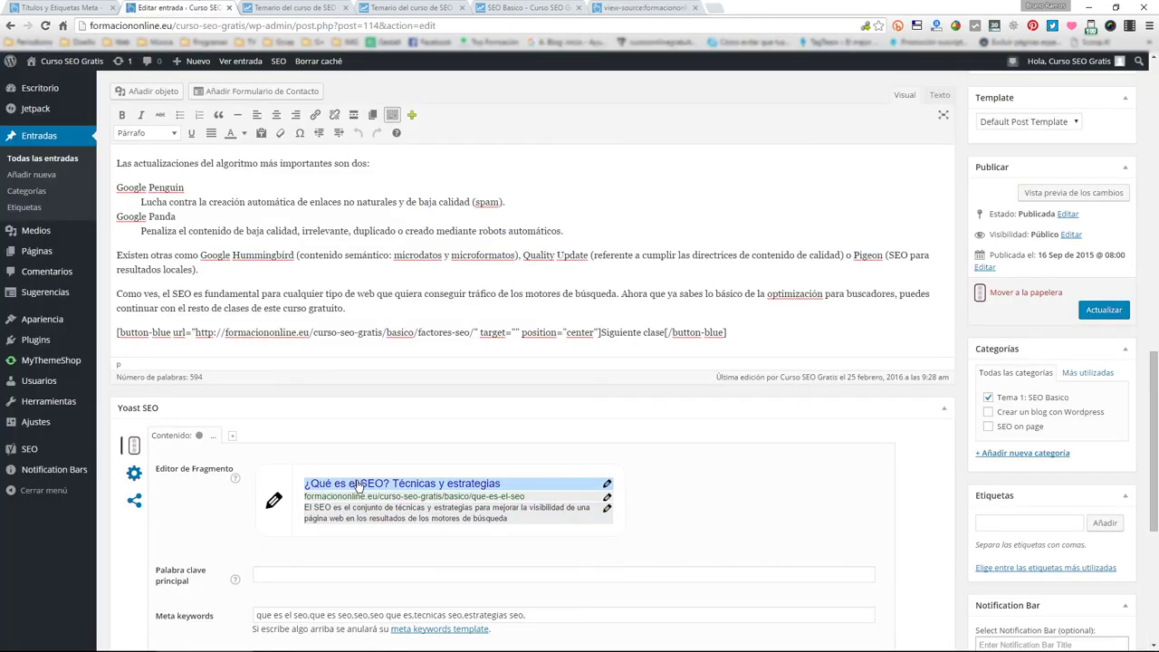
{"action": "left_click", "coordinate": [643, 7]}
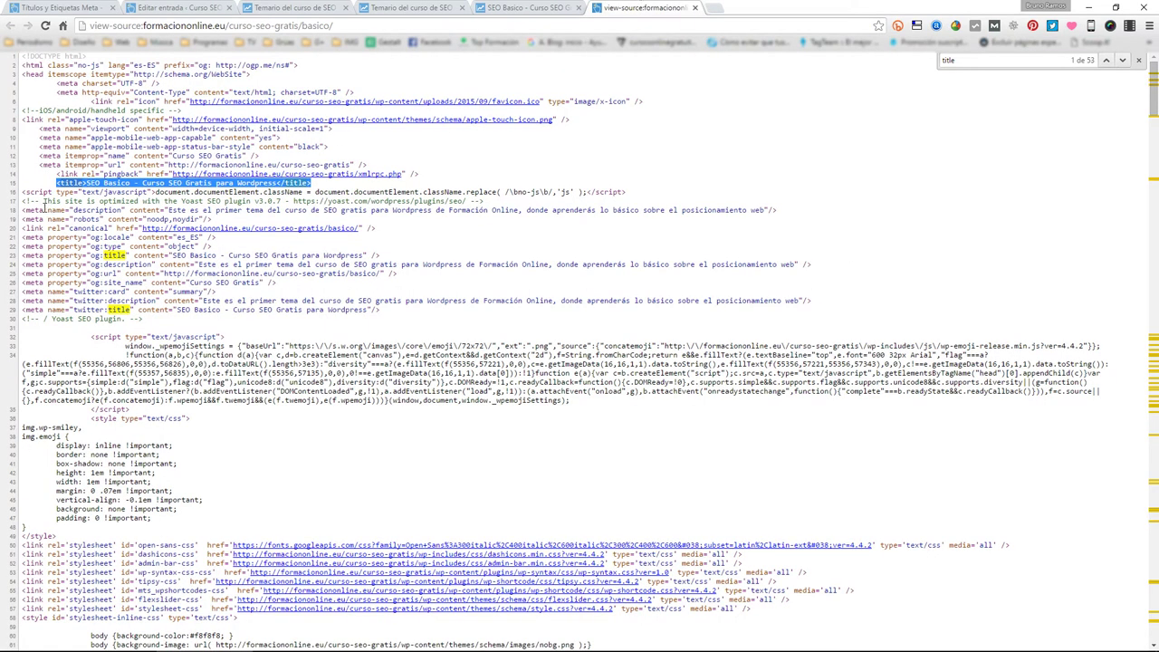
{"action": "left_click_drag", "start_coordinate": [31, 209], "coordinate": [224, 210]}
- Review the Yoast SEO snippet description and meta keywords in the "¿Qué es el SEO?" post editor, referring back to the category page's source
{"action": "left_click", "coordinate": [475, 7]}
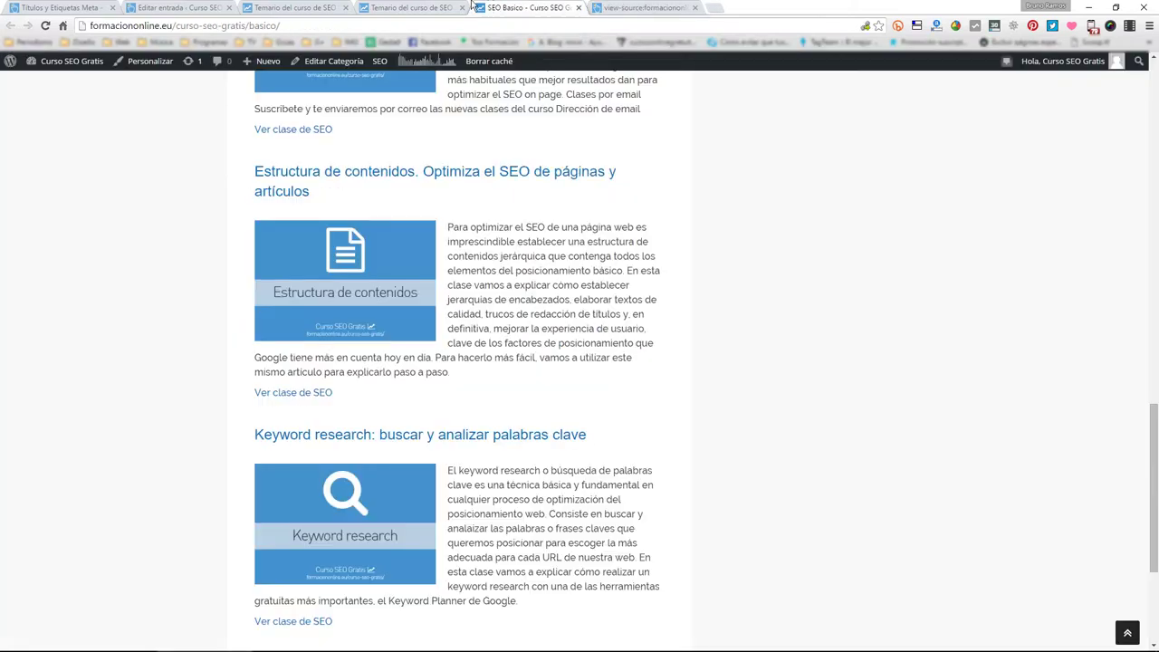
{"action": "left_click", "coordinate": [186, 7]}
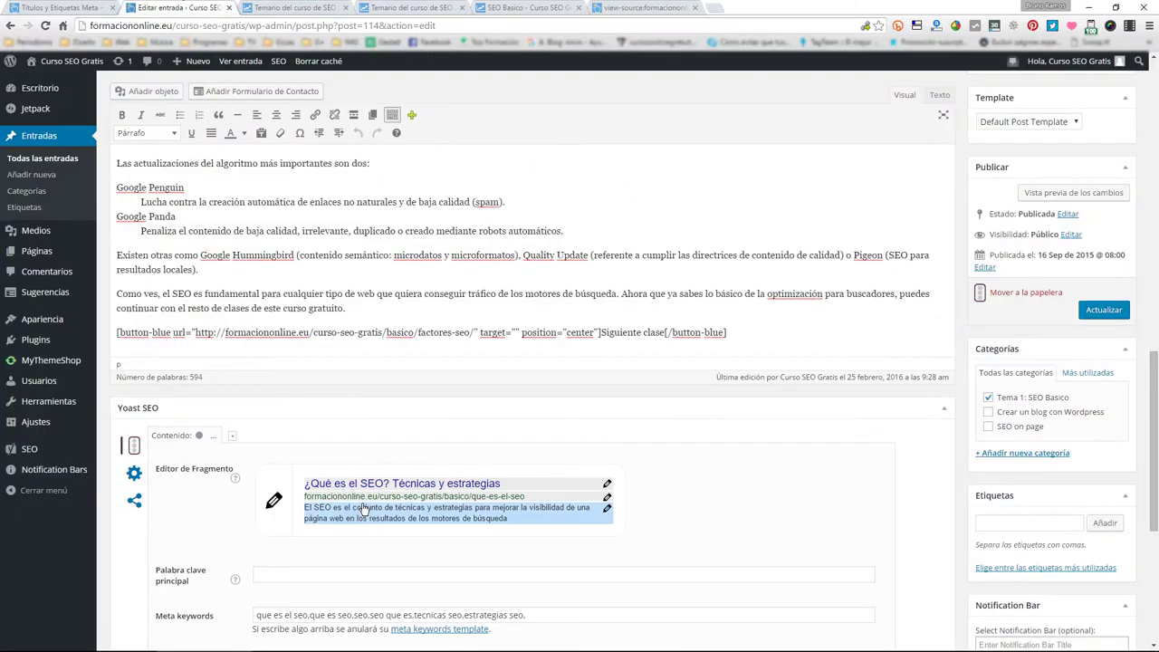
{"action": "scroll", "coordinate": [298, 475], "scroll_direction": "down", "scroll_amount": 1}
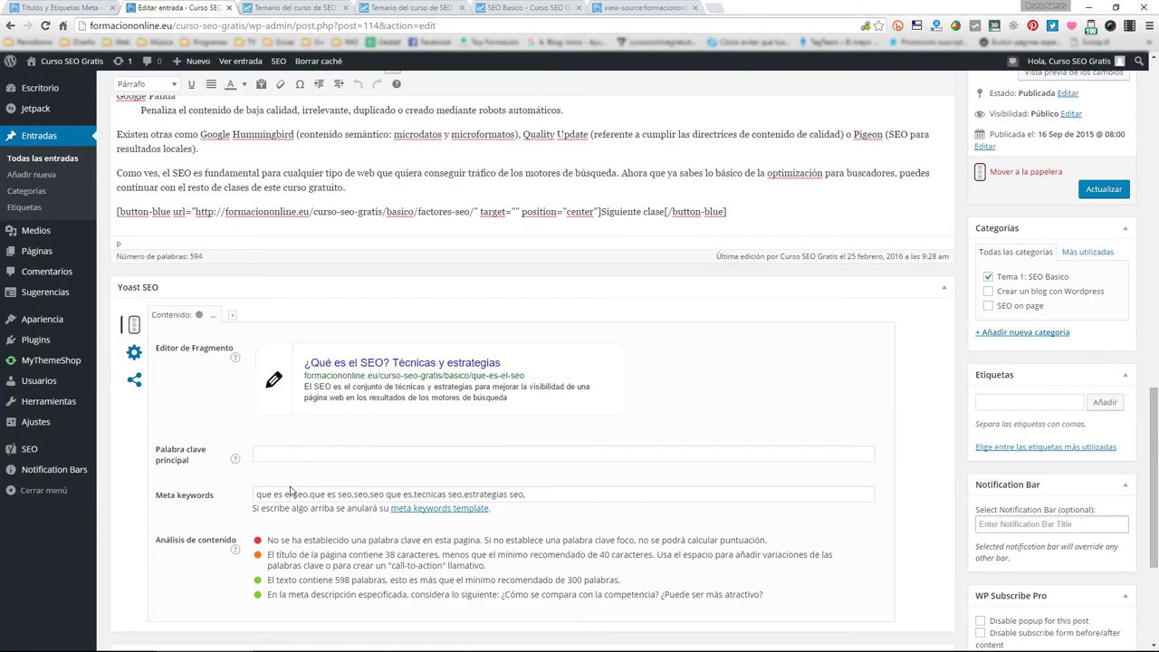
{"action": "left_click", "coordinate": [263, 493]}
{"action": "left_click_drag", "start_coordinate": [257, 493], "coordinate": [371, 493]}
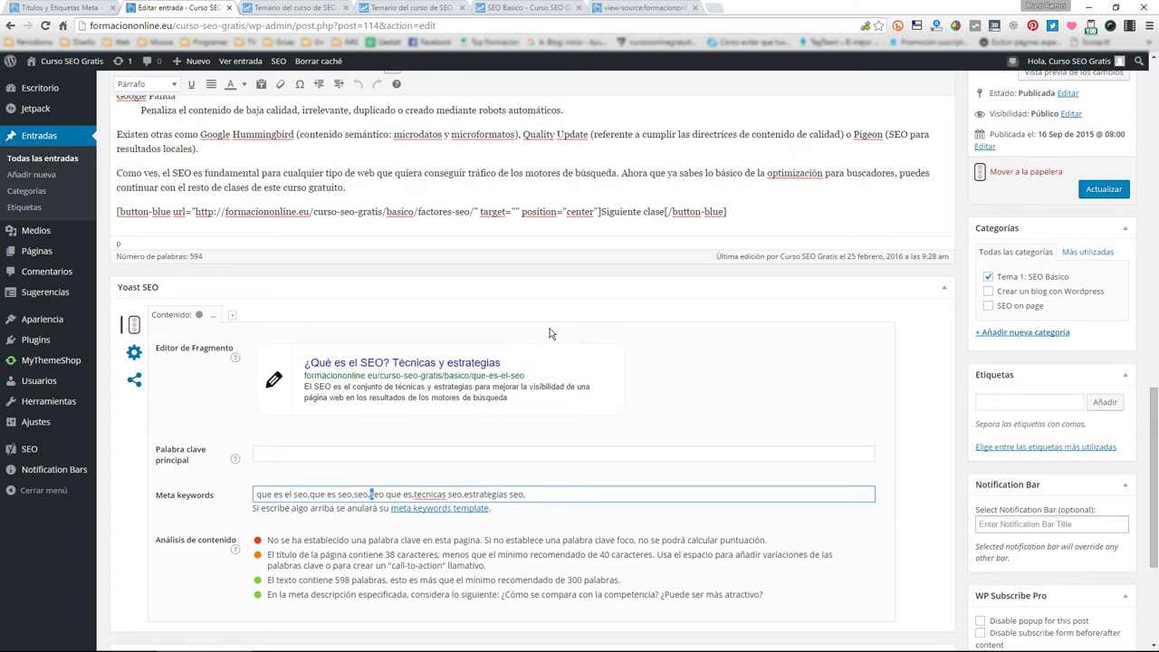
{"action": "left_click", "coordinate": [639, 7]}
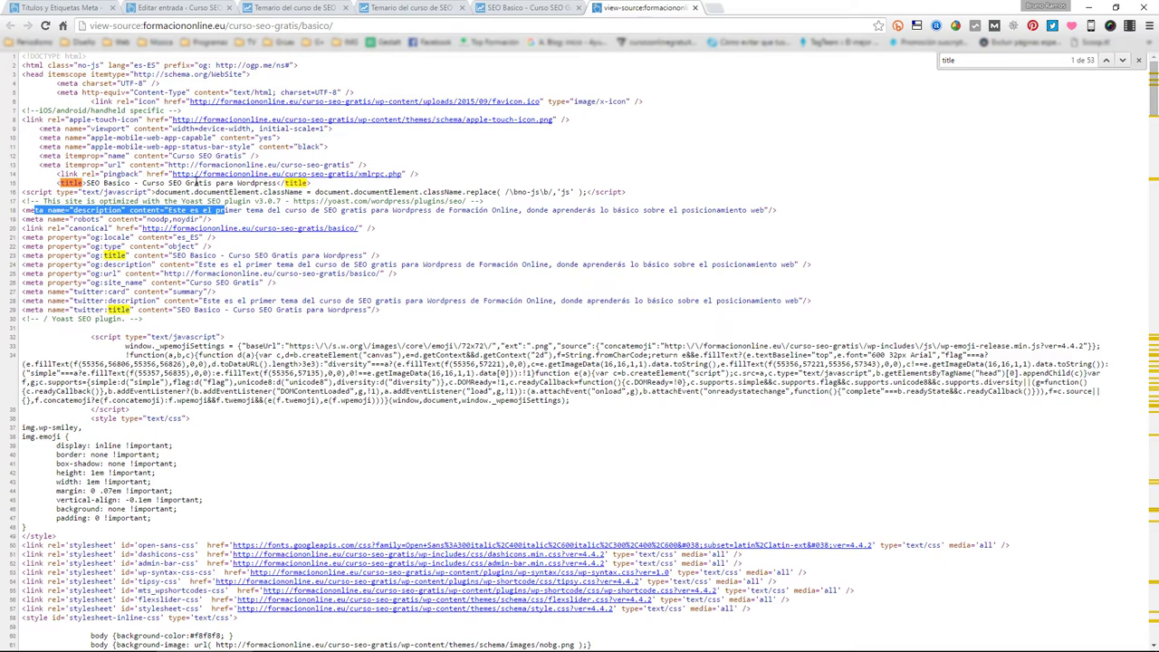
{"action": "left_click", "coordinate": [553, 6]}
{"action": "left_click", "coordinate": [175, 6]}
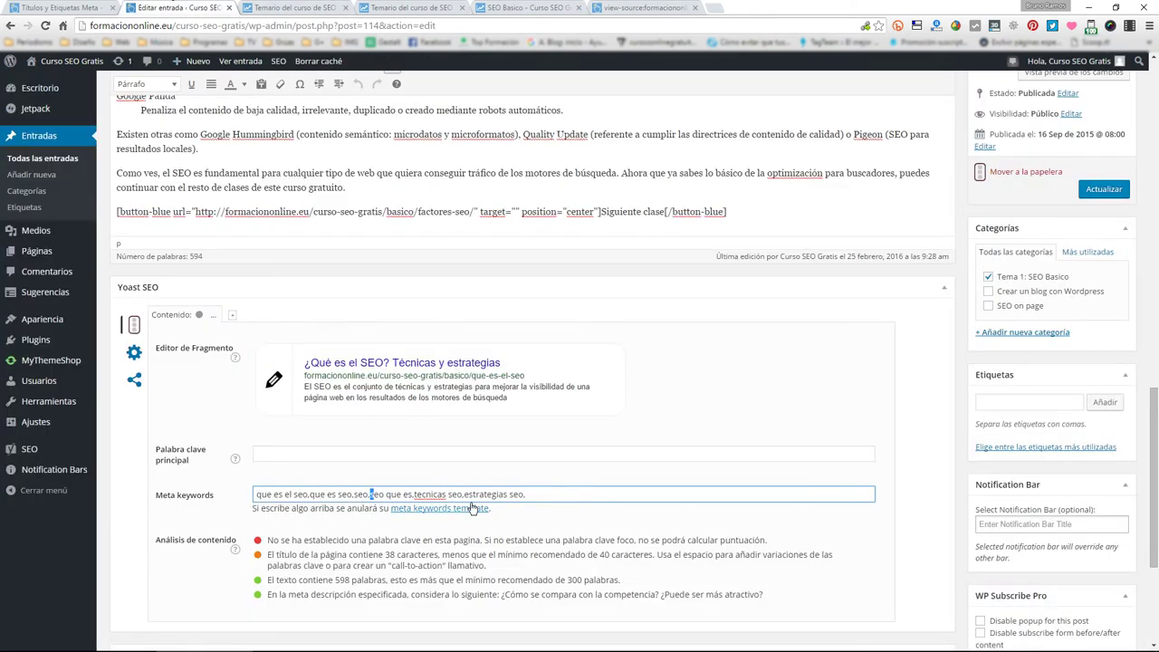
{"action": "left_click_drag", "start_coordinate": [528, 495], "coordinate": [436, 496]}
{"action": "left_click", "coordinate": [272, 494]}
{"action": "left_click", "coordinate": [315, 494]}
{"action": "scroll", "coordinate": [491, 412], "scroll_direction": "up", "scroll_amount": 3}
- Close the two Temario pages, the SEO Basico category page and its source view, keeping the post editor open
{"action": "left_click", "coordinate": [308, 7]}
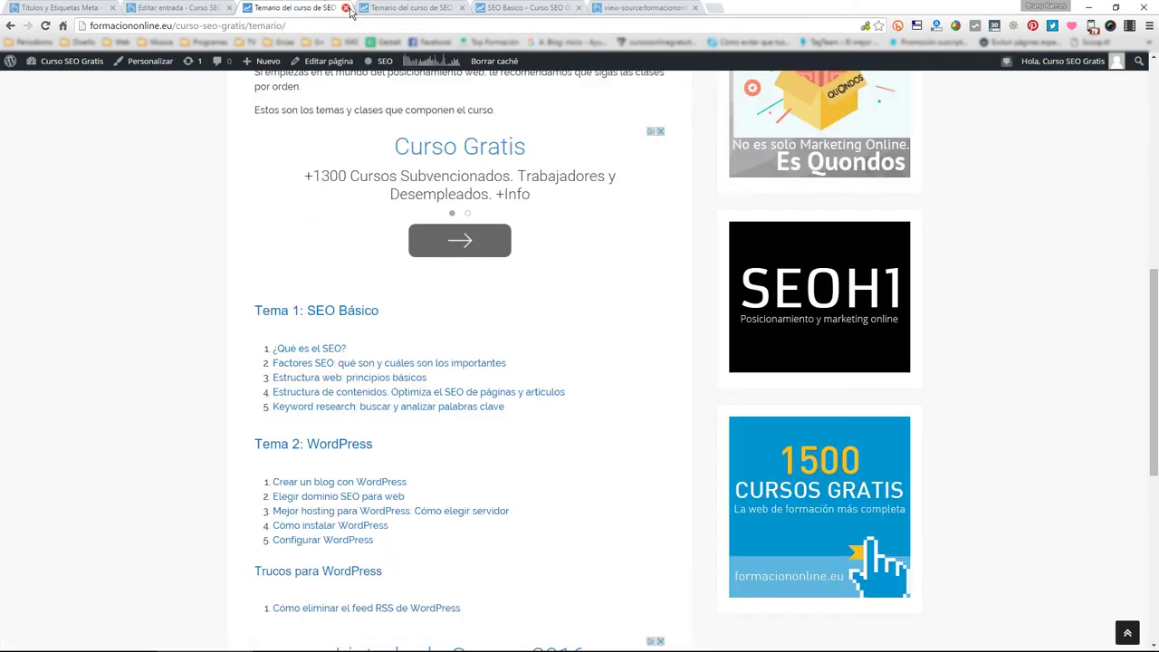
{"action": "left_click", "coordinate": [380, 7]}
{"action": "middle_click", "coordinate": [411, 7]}
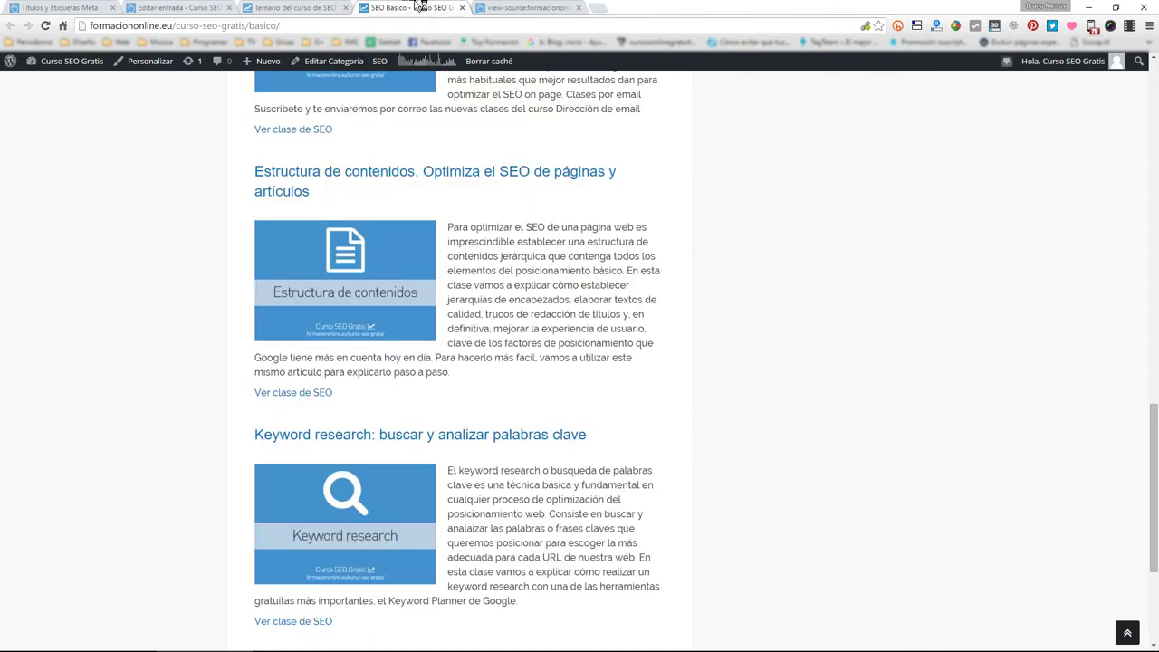
{"action": "middle_click", "coordinate": [416, 8]}
{"action": "left_click", "coordinate": [324, 7]}
{"action": "middle_click", "coordinate": [380, 8]}
{"action": "middle_click", "coordinate": [299, 7]}
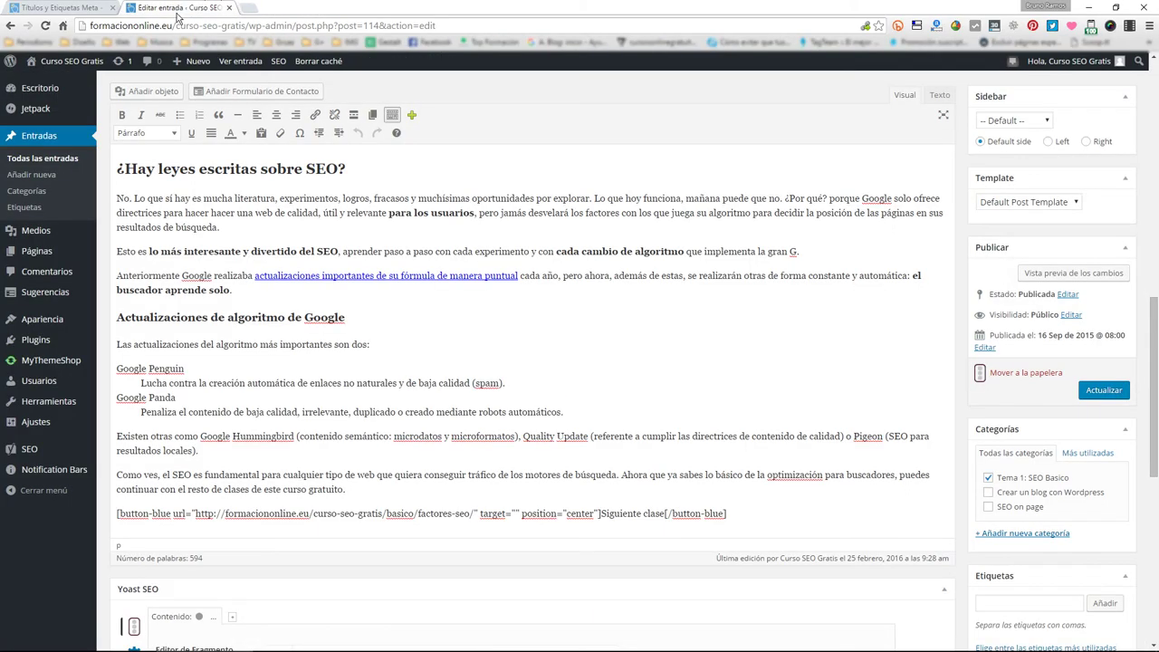
- Examine the noodp robots option about DMOZ descriptions and compare it with the meta description in the post's Yoast SEO snippet
{"action": "left_click", "coordinate": [61, 7]}
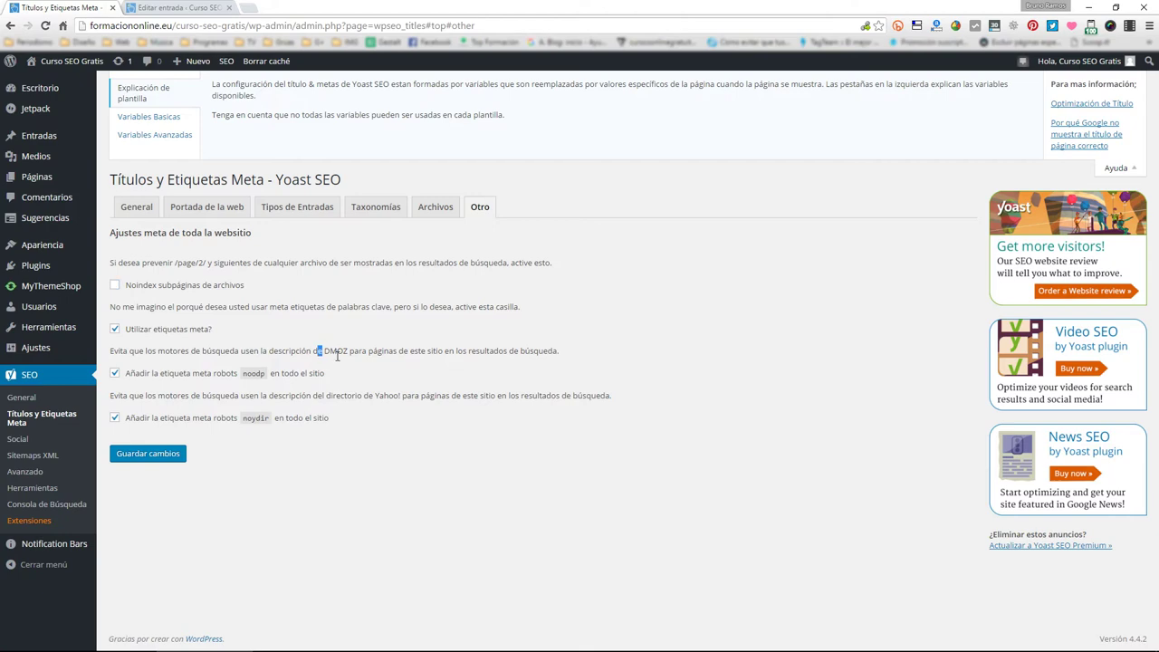
{"action": "left_click_drag", "start_coordinate": [337, 356], "coordinate": [241, 374]}
{"action": "left_click", "coordinate": [173, 7]}
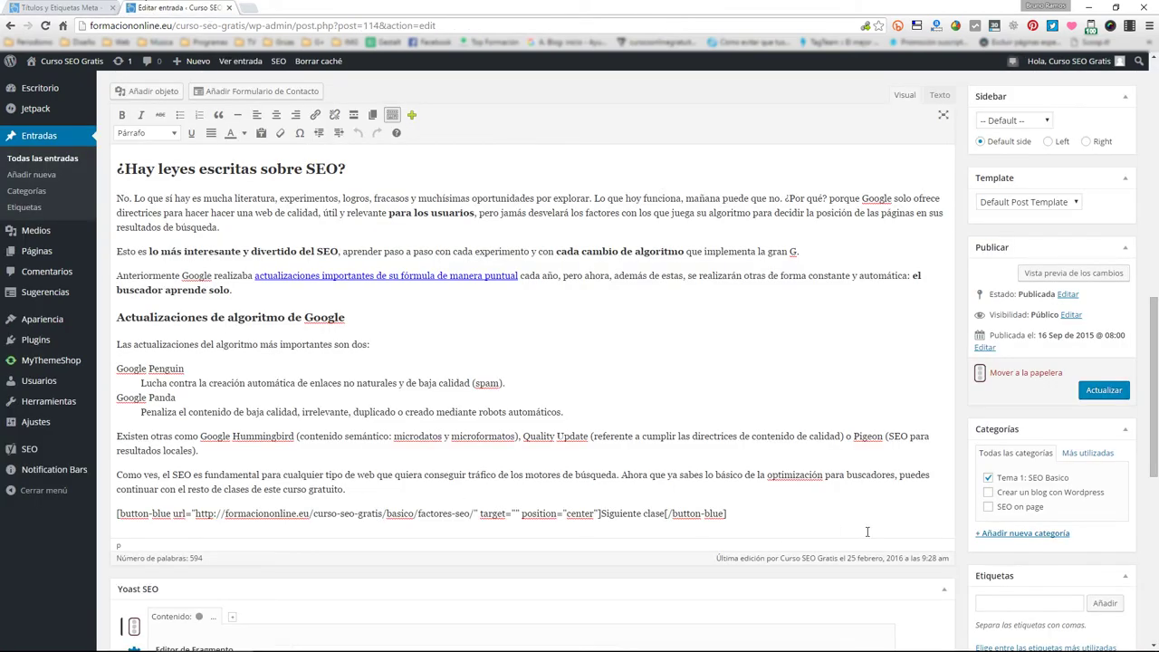
{"action": "scroll", "coordinate": [884, 533], "scroll_direction": "down", "scroll_amount": 3}
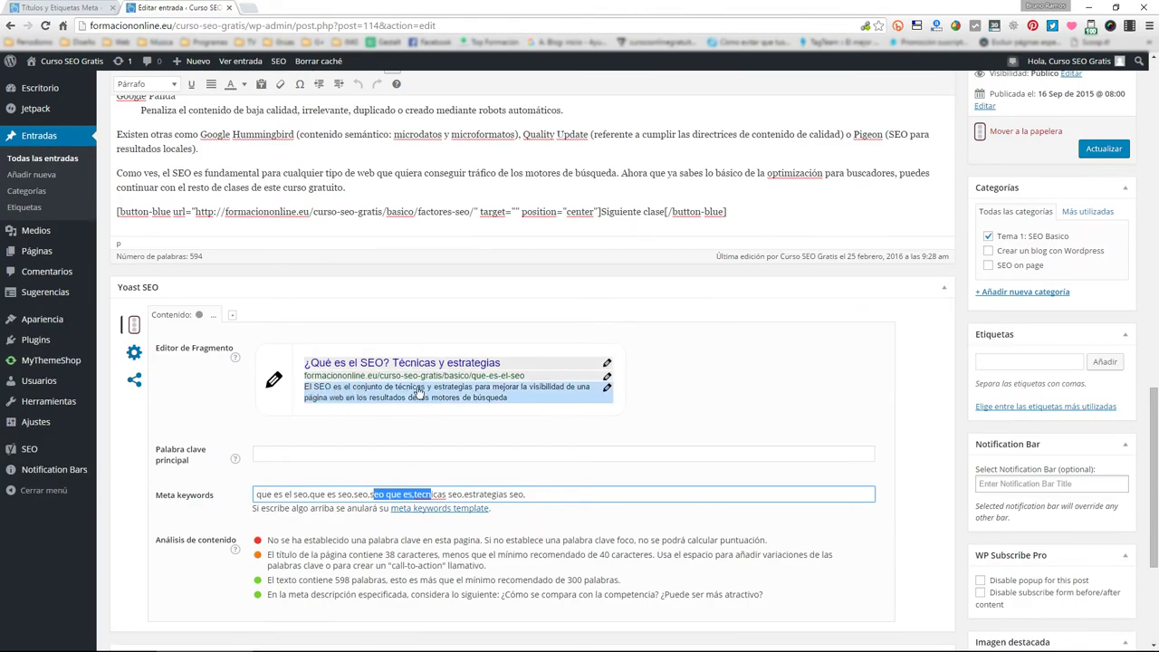
- Return to the titles and meta tags settings and open Yoast SEO's Social settings
{"action": "left_click", "coordinate": [91, 7]}
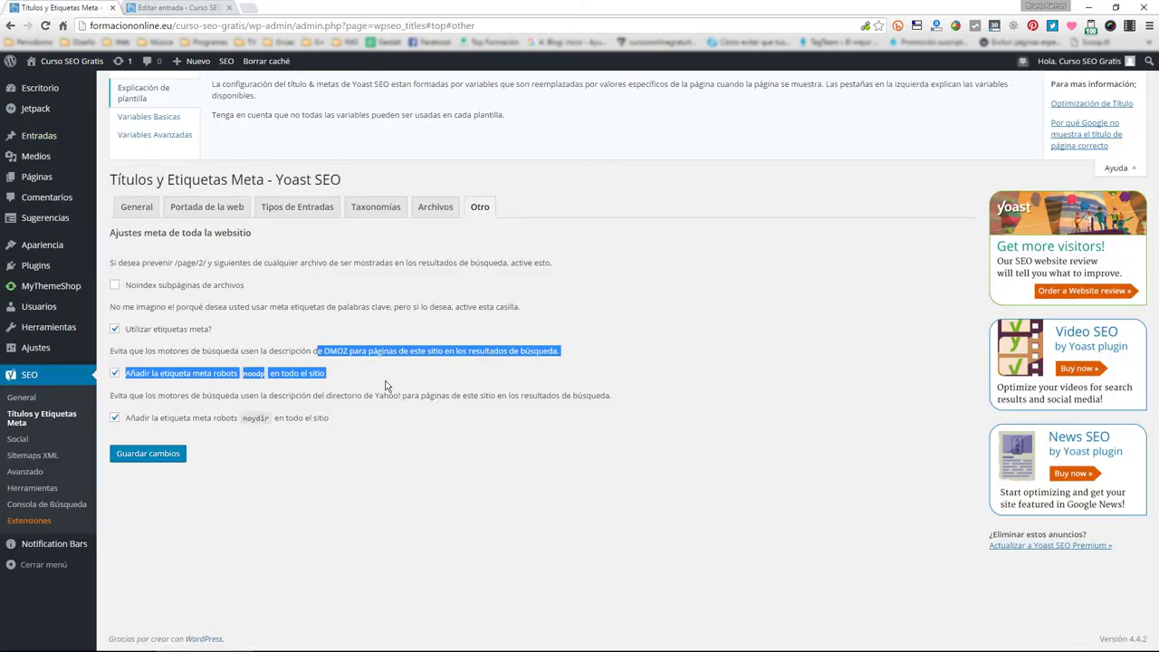
{"action": "left_click", "coordinate": [240, 453]}
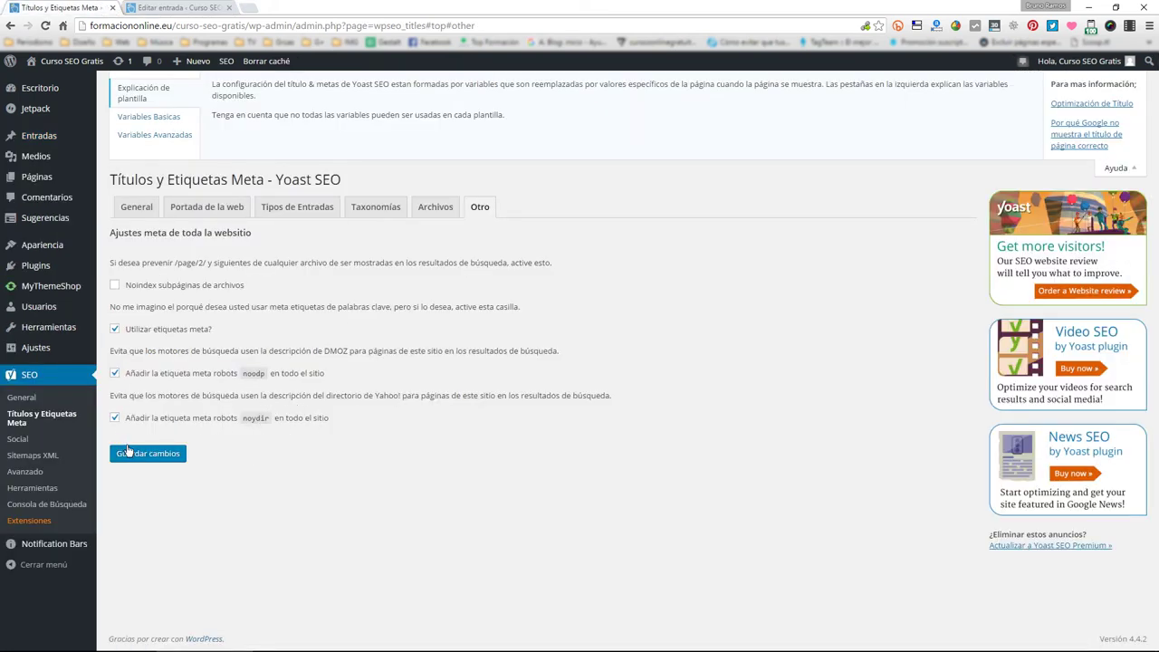
{"action": "left_click", "coordinate": [27, 441]}
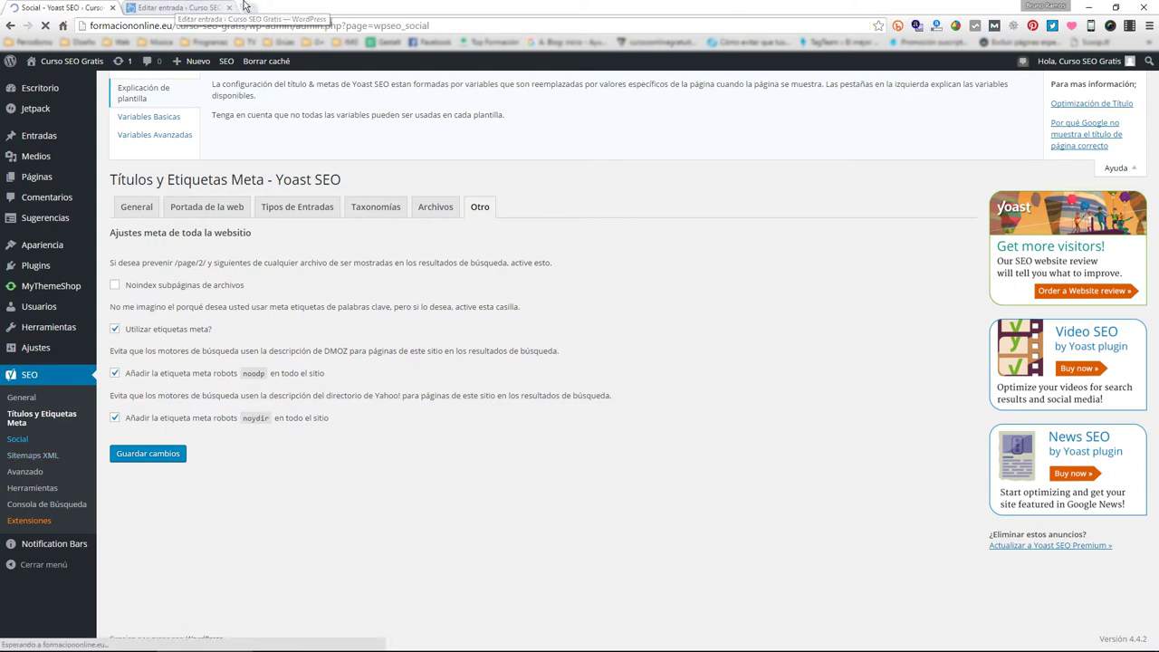
- Copy the base URL formaciononline.eu/curso-seo-gratis/ and paste it into a new, unpublished Facebook post to view its link preview
{"action": "left_click", "coordinate": [206, 7]}
{"action": "left_click_drag", "start_coordinate": [249, 26], "coordinate": [88, 26]}
{"action": "key", "text": "ctrl+c"}
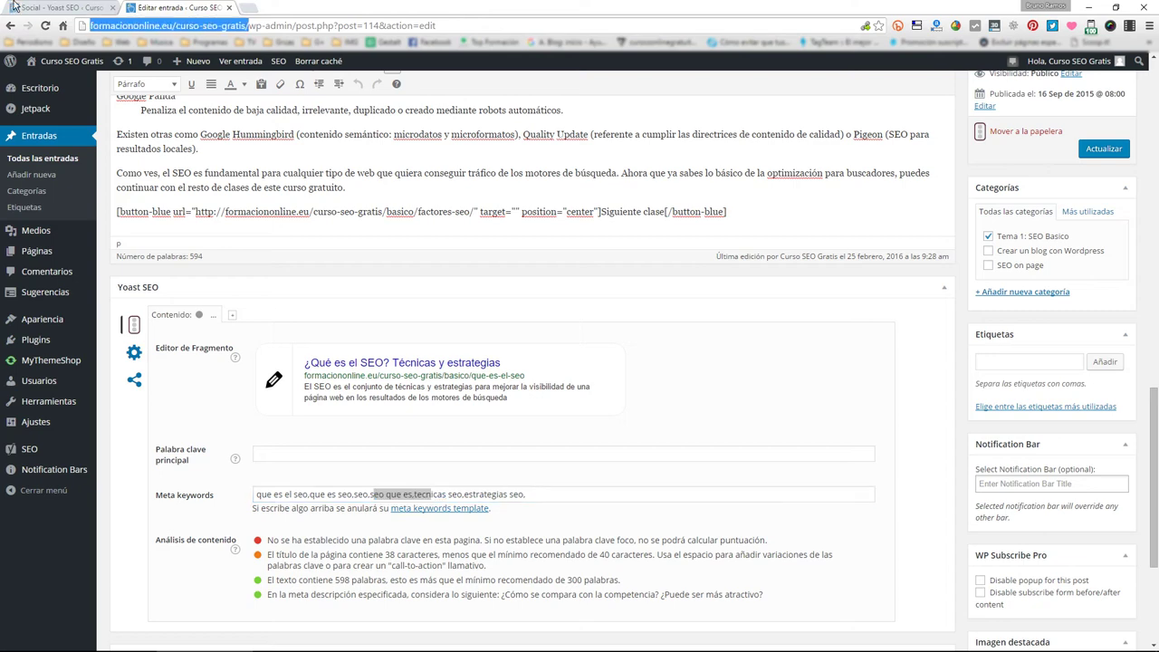
{"action": "left_click", "coordinate": [246, 8]}
{"action": "type", "text": "https://www.facebook.com"}
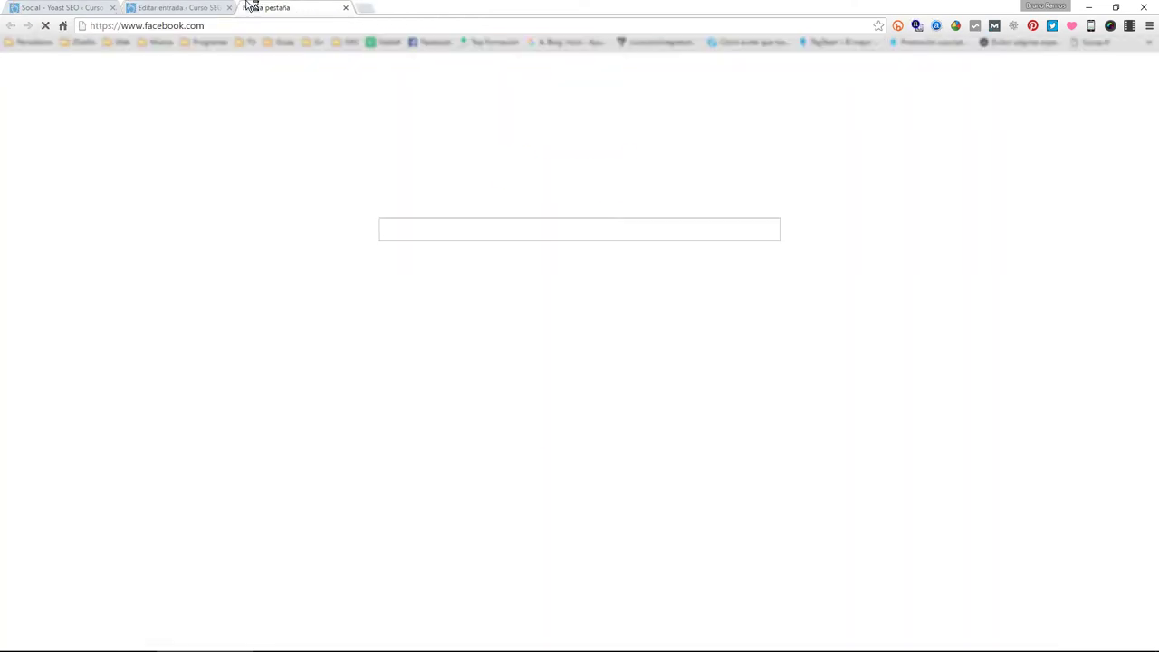
{"action": "key", "text": "Return"}
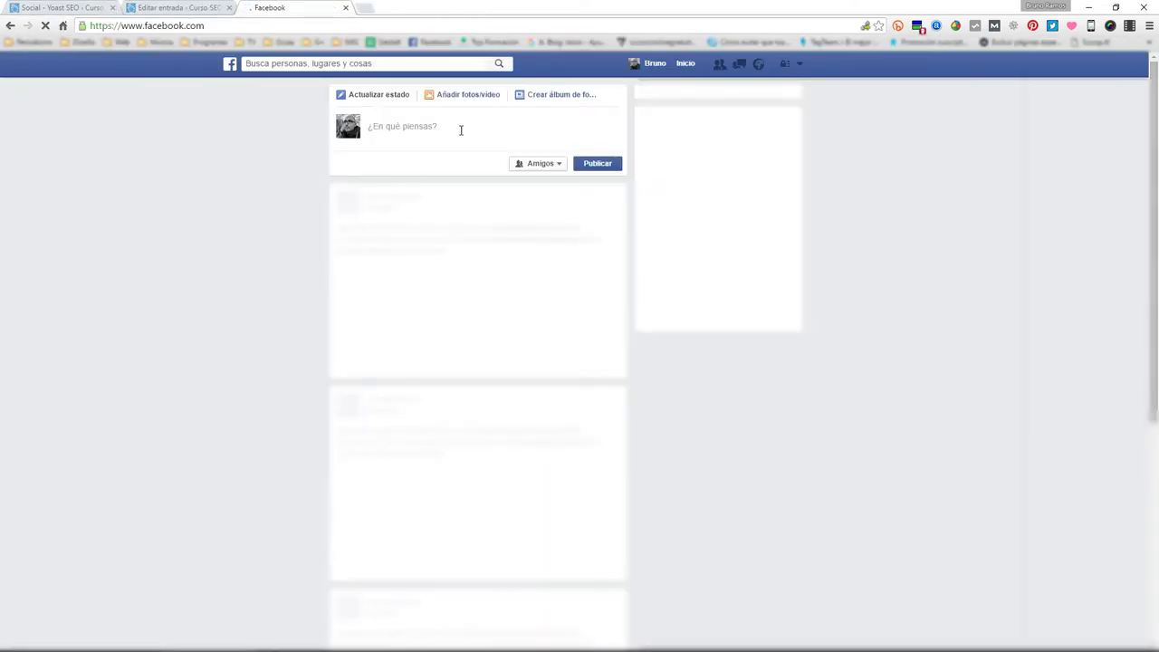
{"action": "left_click", "coordinate": [432, 126]}
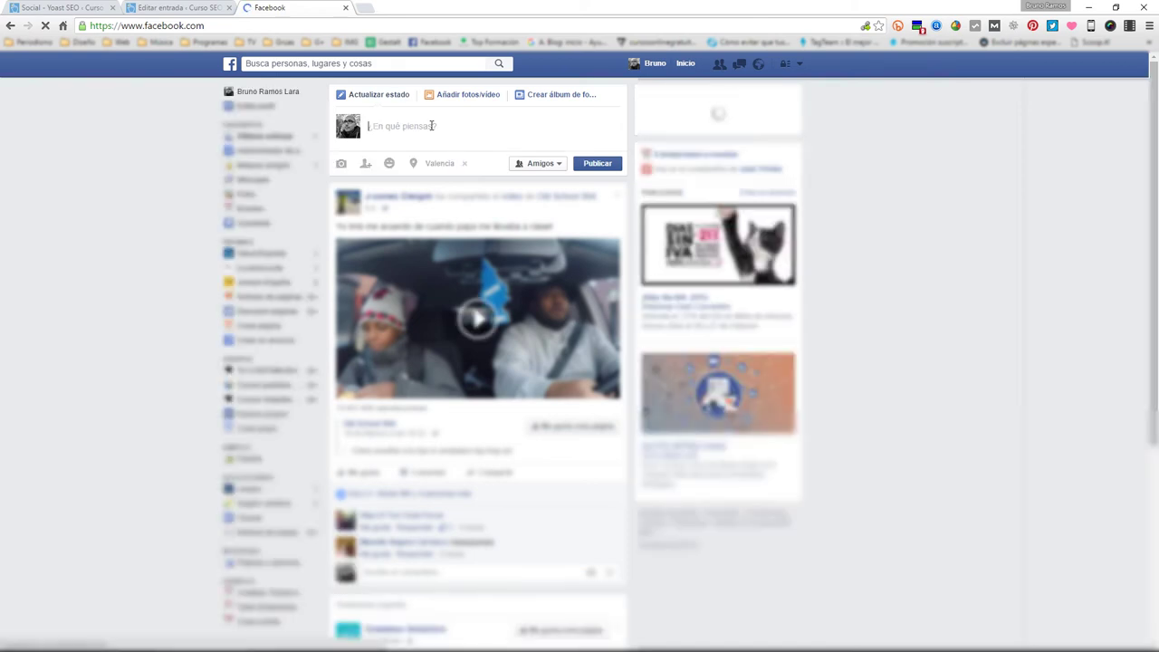
{"action": "key", "text": "ctrl+v"}
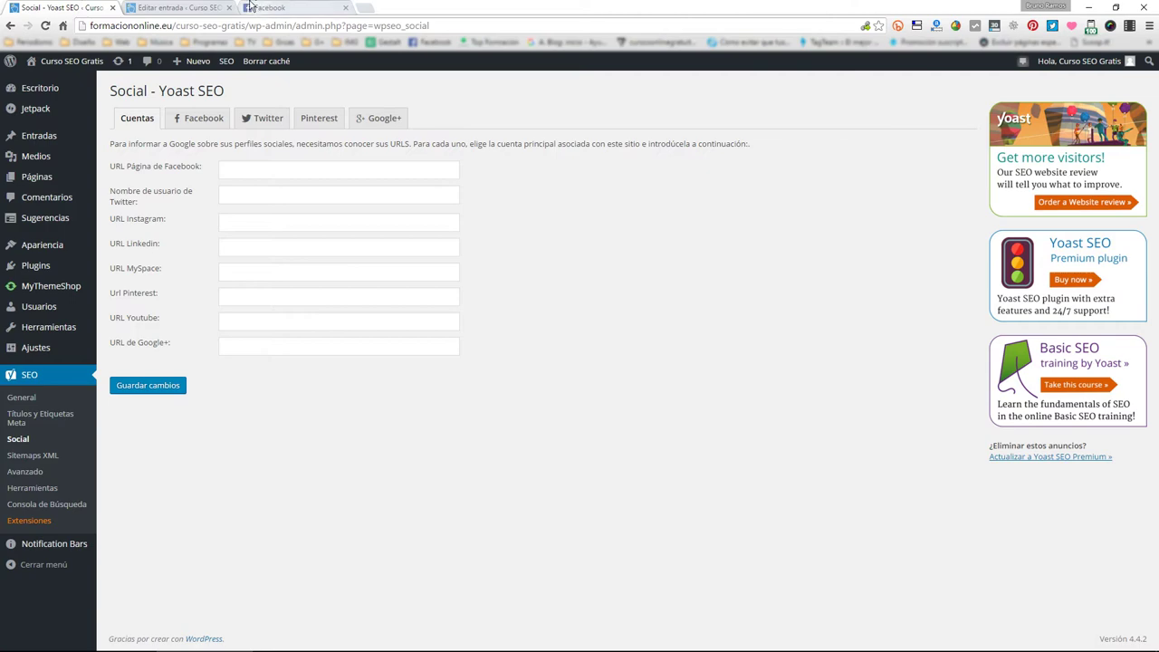
{"action": "left_click", "coordinate": [207, 7]}
{"action": "left_click", "coordinate": [284, 7]}
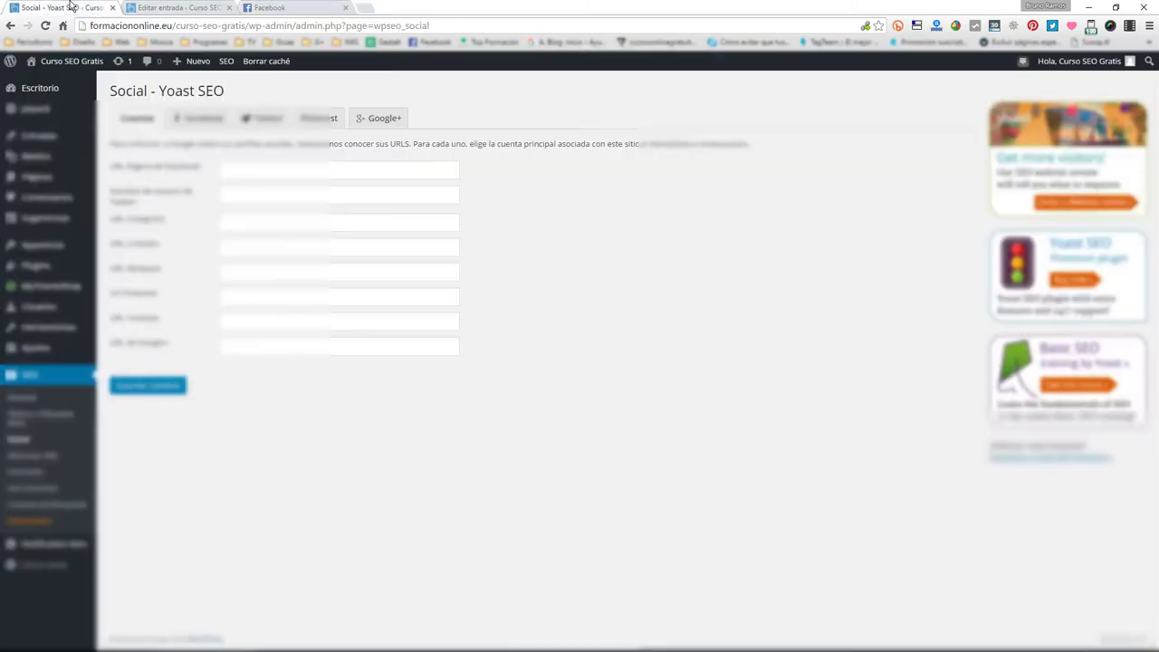
- Look through the Facebook, Twitter, Pinterest and Google+ sections of Yoast SEO's Social settings
{"action": "left_click", "coordinate": [203, 122]}
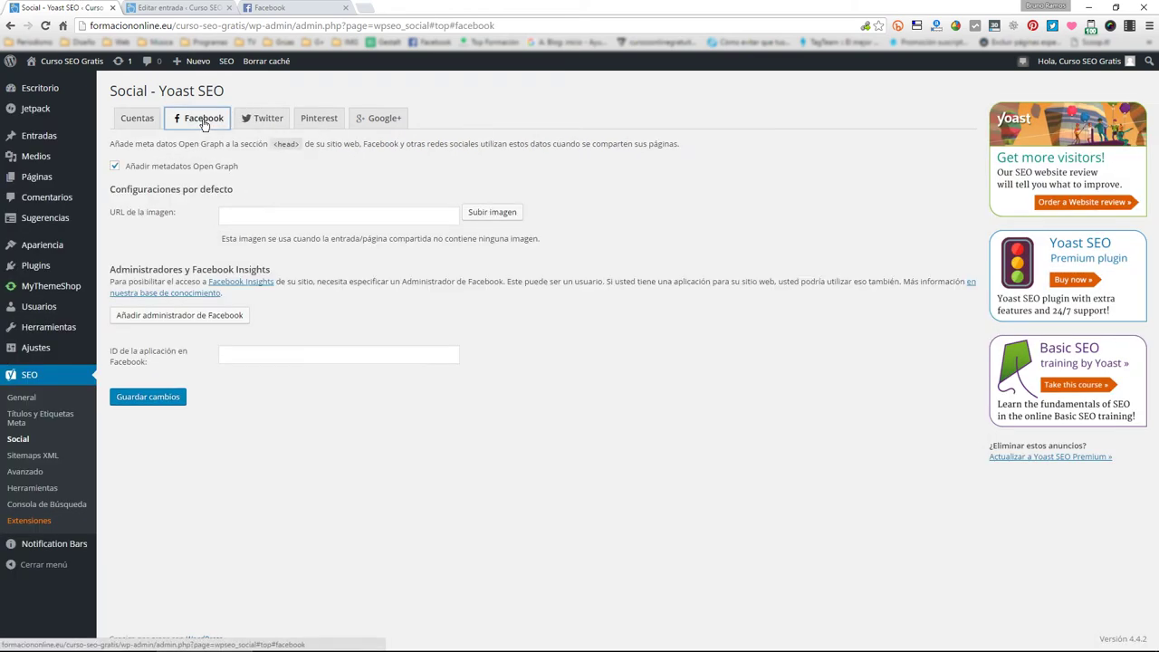
{"action": "left_click", "coordinate": [252, 122]}
{"action": "left_click", "coordinate": [318, 118]}
{"action": "left_click", "coordinate": [380, 119]}
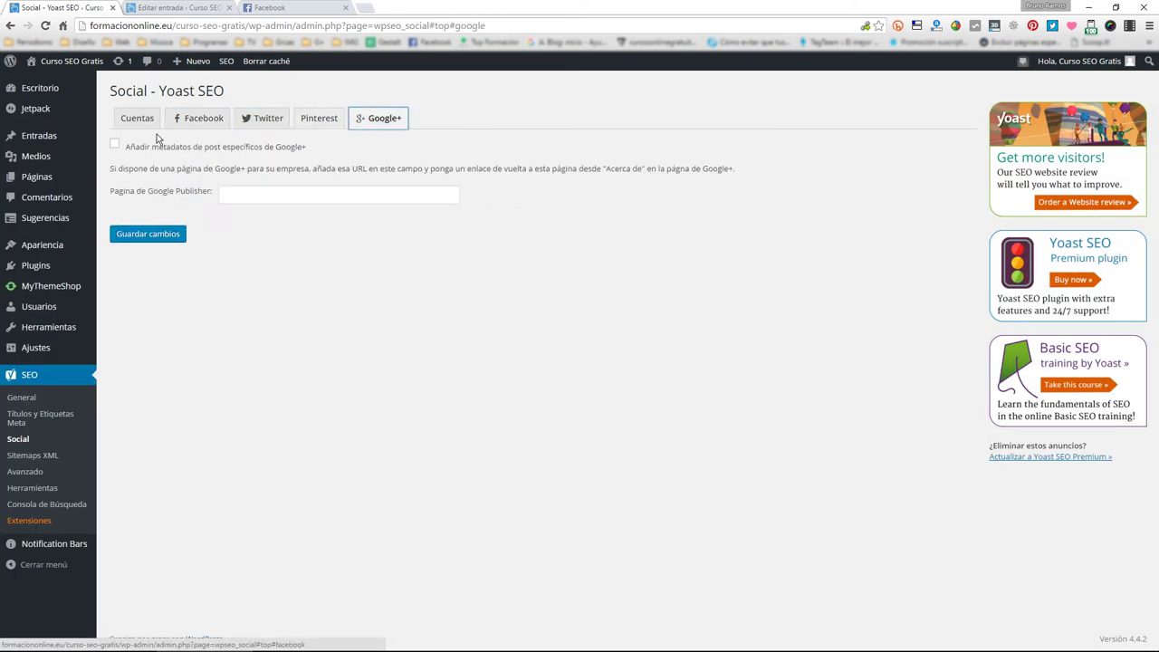
- Review the social accounts section's fields for the Facebook page URL, Twitter username and Instagram URL
{"action": "left_click", "coordinate": [137, 122]}
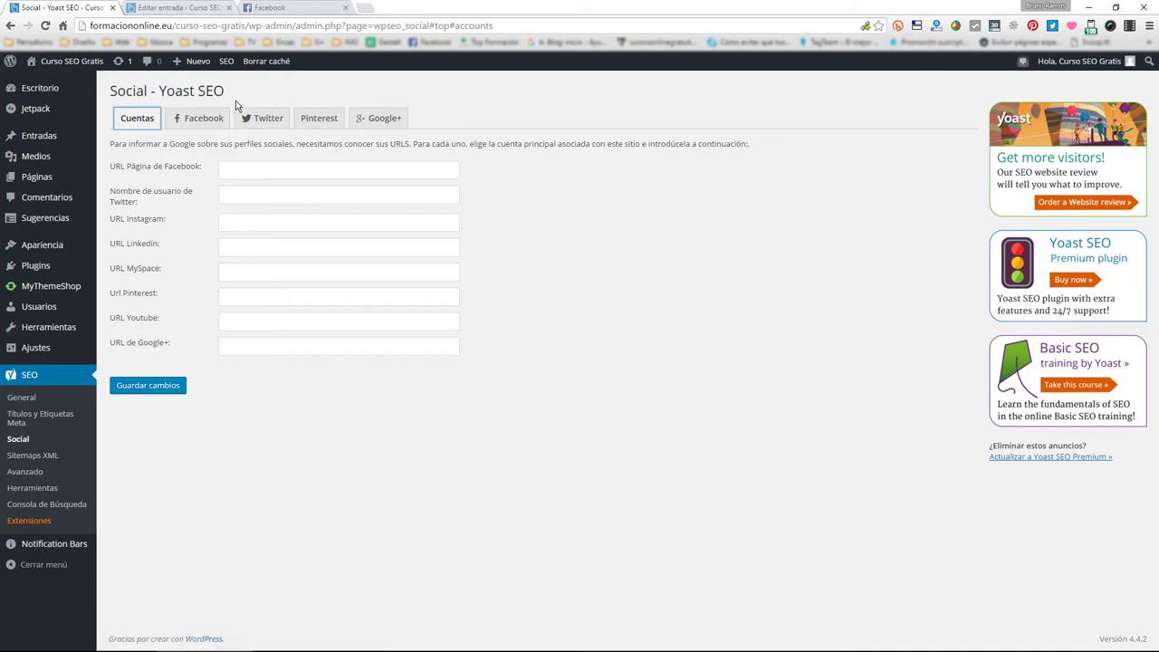
{"action": "left_click", "coordinate": [236, 171]}
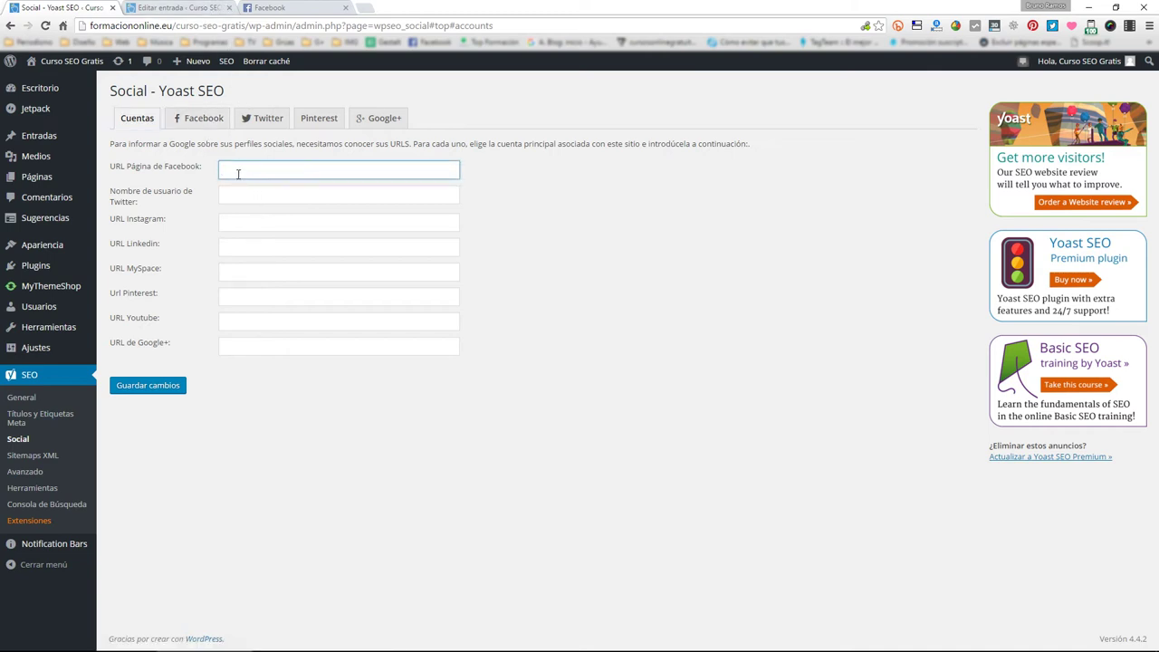
{"action": "left_click", "coordinate": [272, 198]}
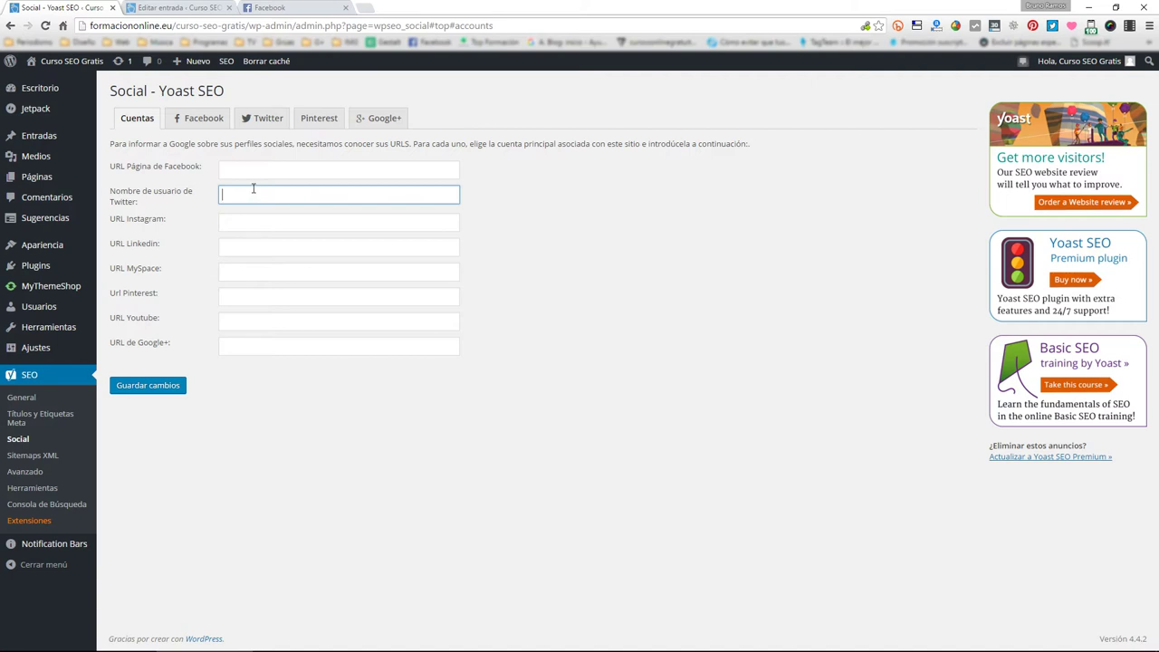
{"action": "left_click", "coordinate": [249, 218]}
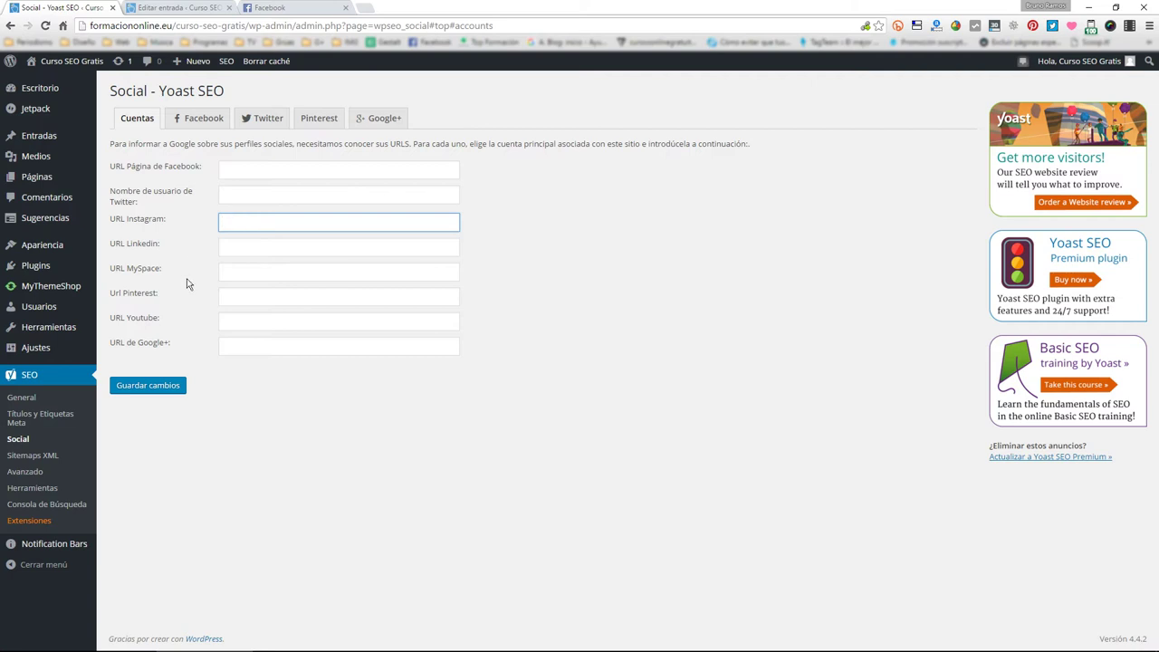
- View the Facebook Open Graph settings, and inspect the company logo URL in Yoast SEO's general company information on a separate page
{"action": "left_click", "coordinate": [206, 123]}
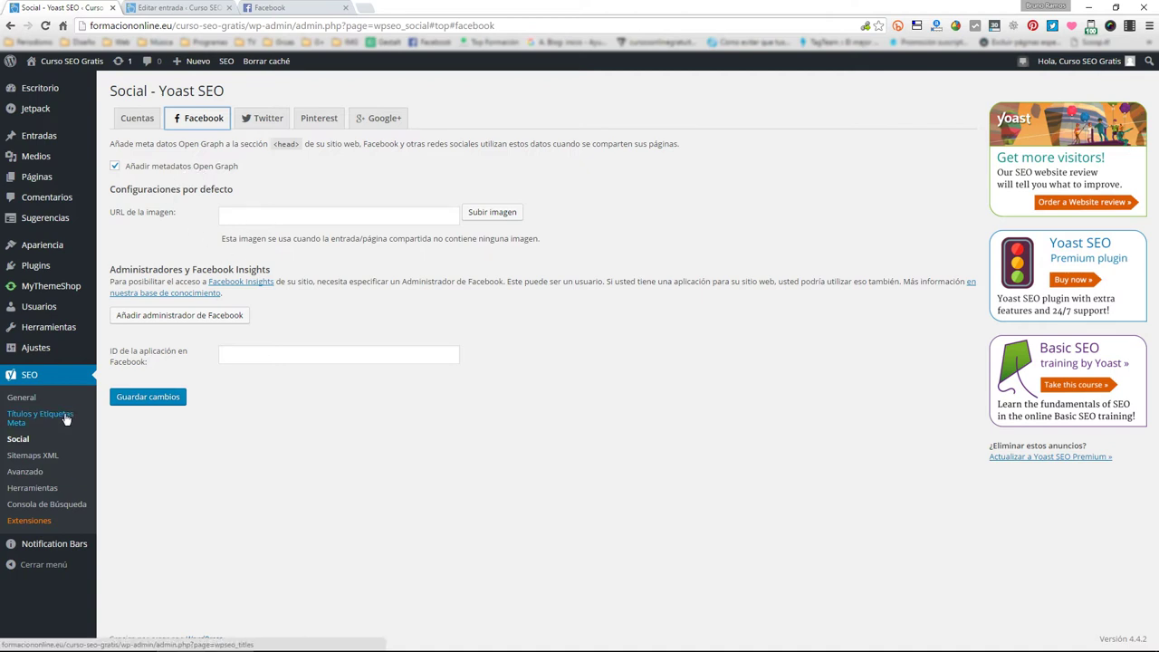
{"action": "middle_click", "coordinate": [20, 398]}
{"action": "left_click", "coordinate": [215, 5]}
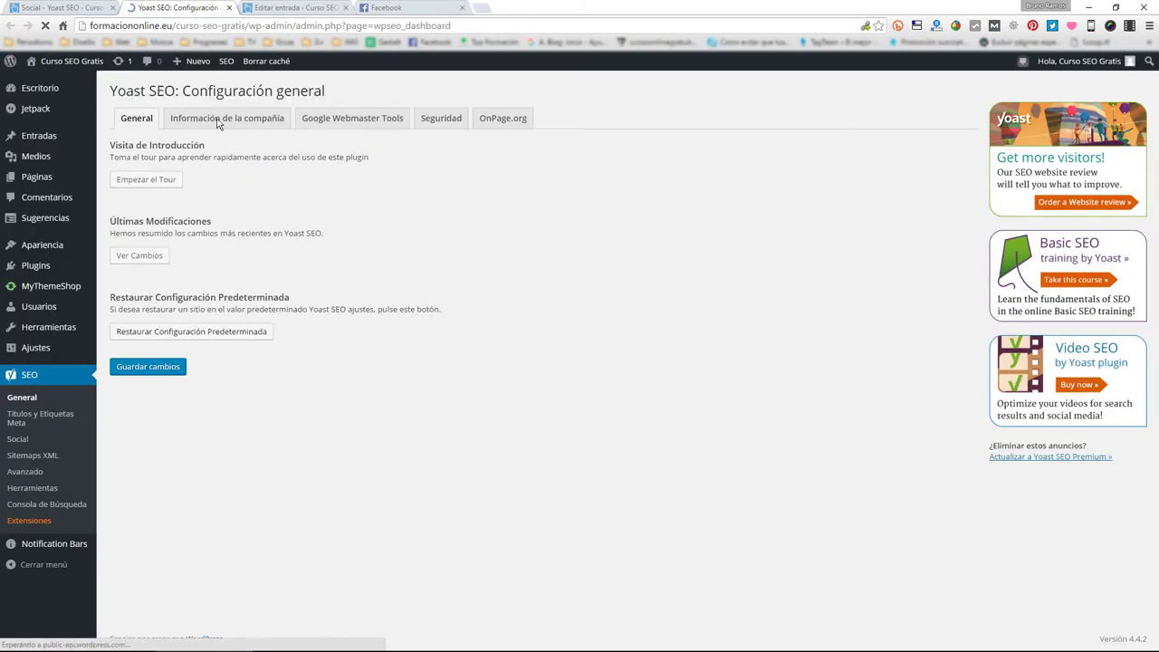
{"action": "left_click", "coordinate": [220, 118]}
{"action": "triple_click", "coordinate": [294, 377]}
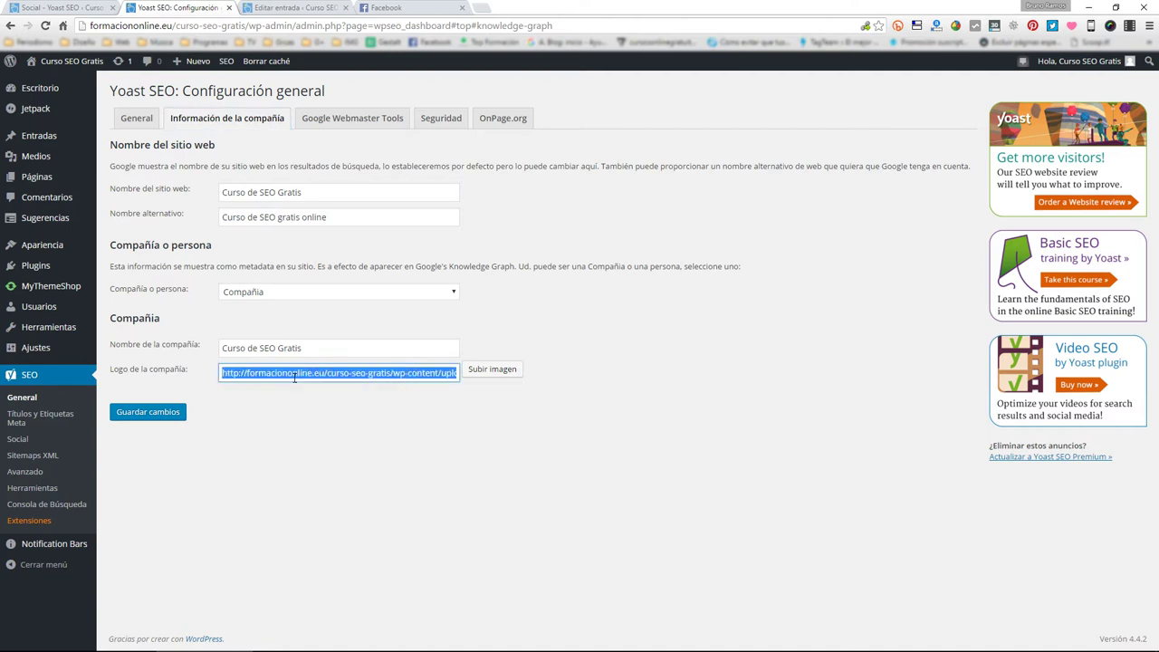
- Compare the default Facebook image URL field with the link preview in the Facebook post, and close the general settings page
{"action": "left_click", "coordinate": [88, 7]}
{"action": "left_click", "coordinate": [275, 217]}
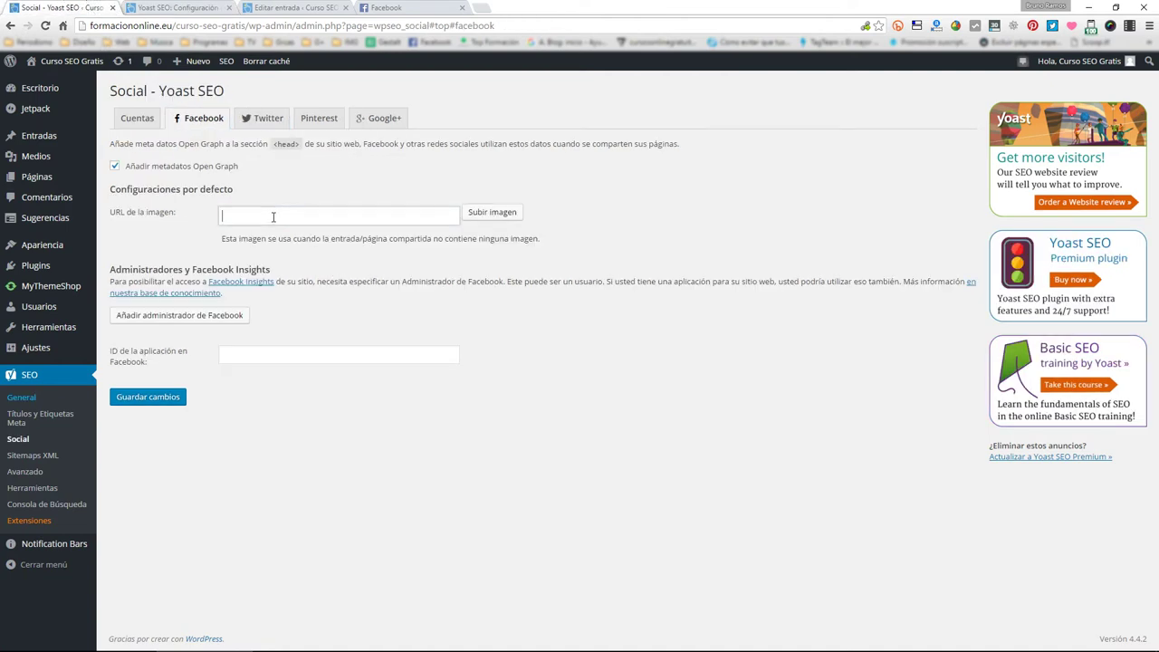
{"action": "left_click", "coordinate": [380, 8]}
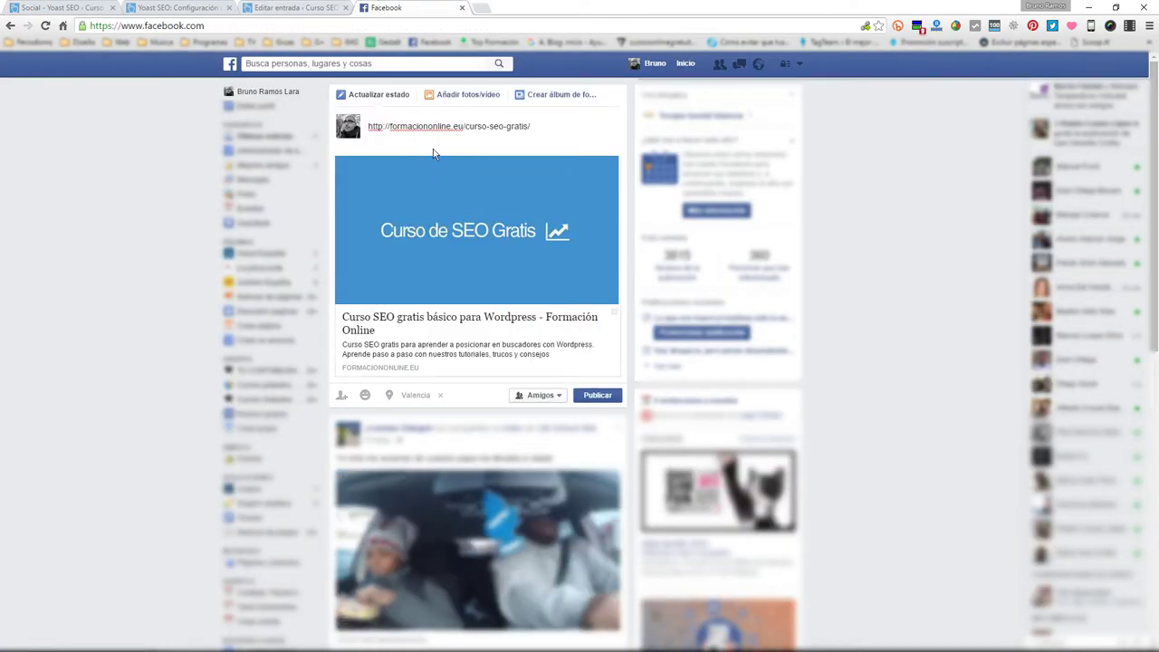
{"action": "left_click", "coordinate": [132, 7]}
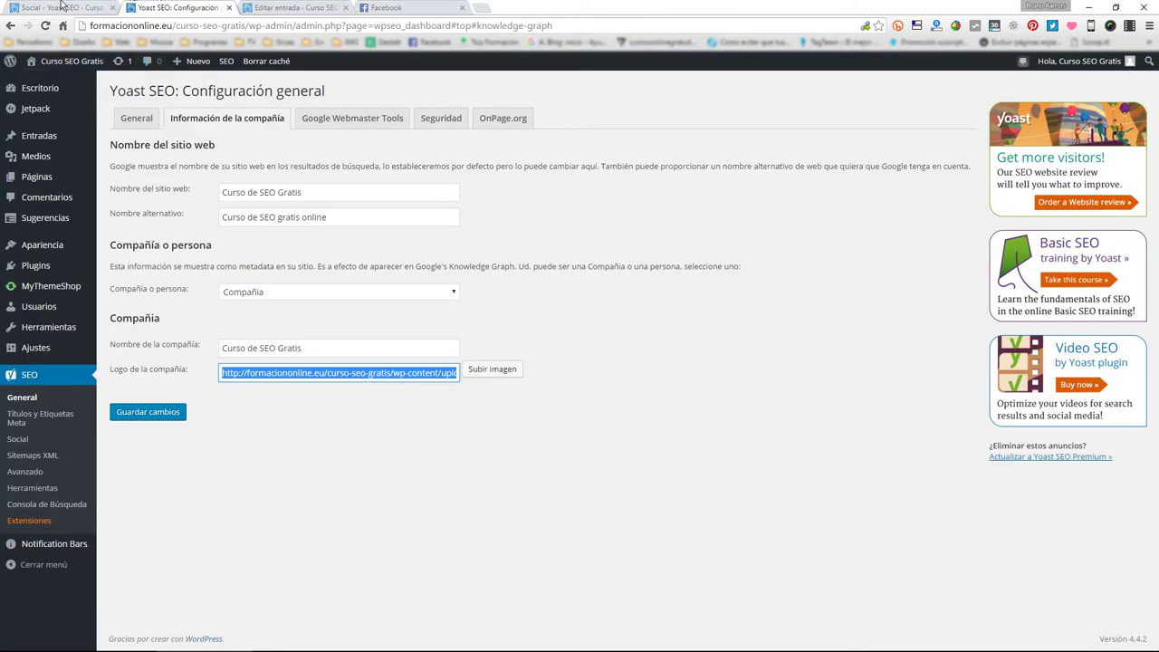
{"action": "middle_click", "coordinate": [148, 12]}
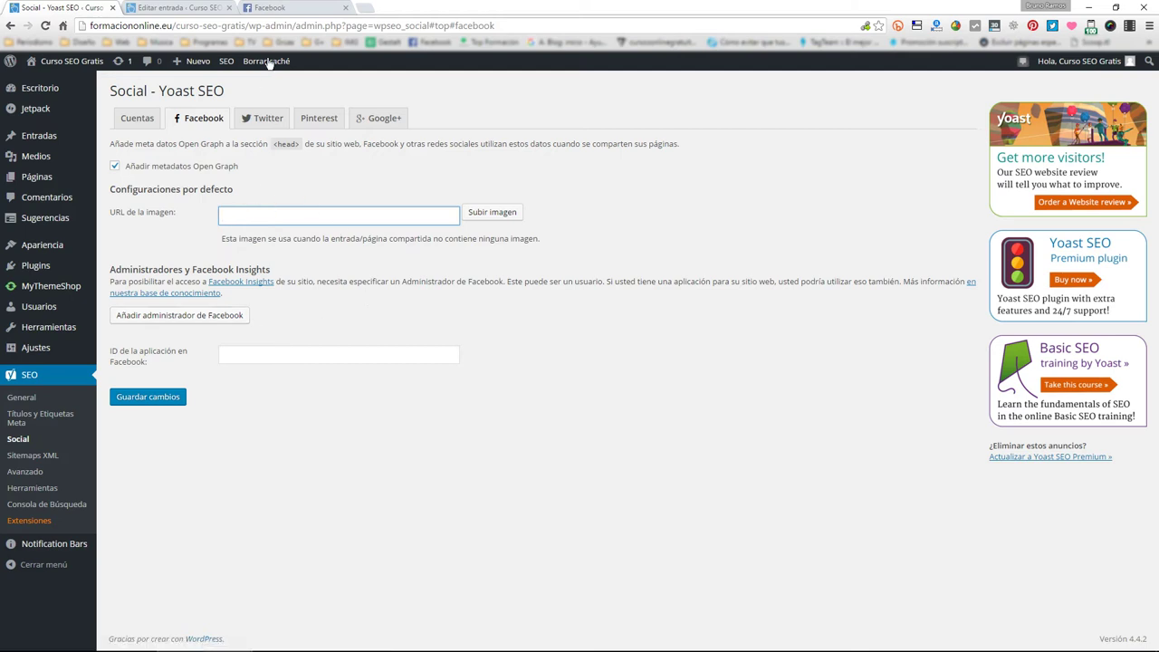
- Set the default Twitter card type to "Sumario con imagen grande" and save the changes
{"action": "left_click", "coordinate": [262, 119]}
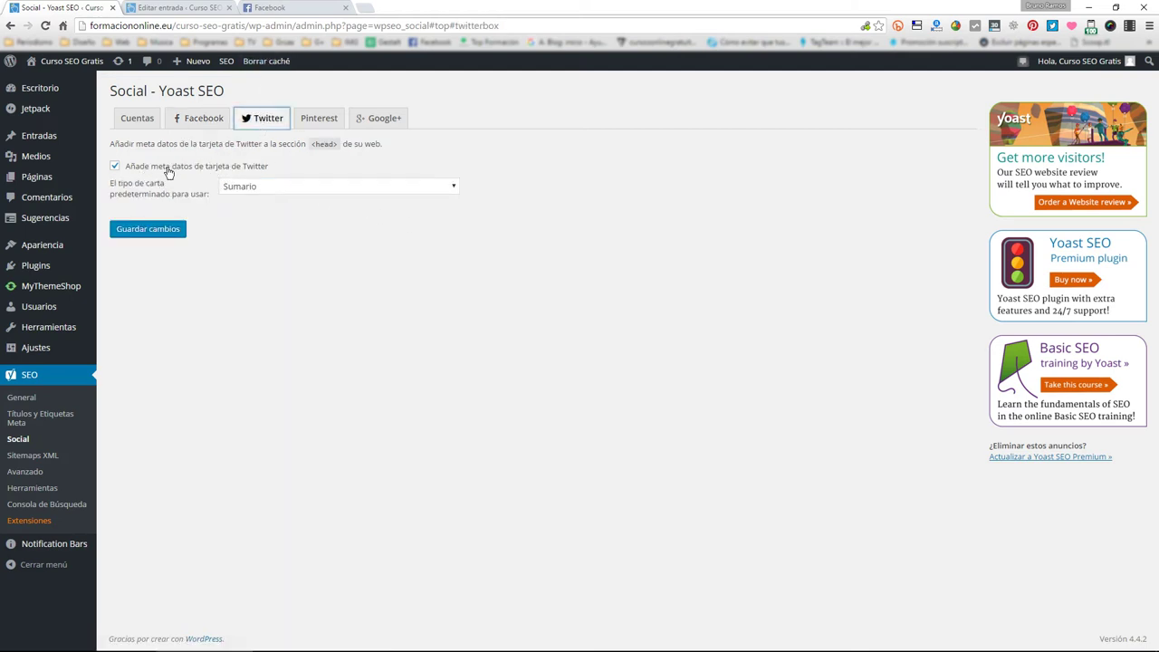
{"action": "left_click", "coordinate": [311, 188]}
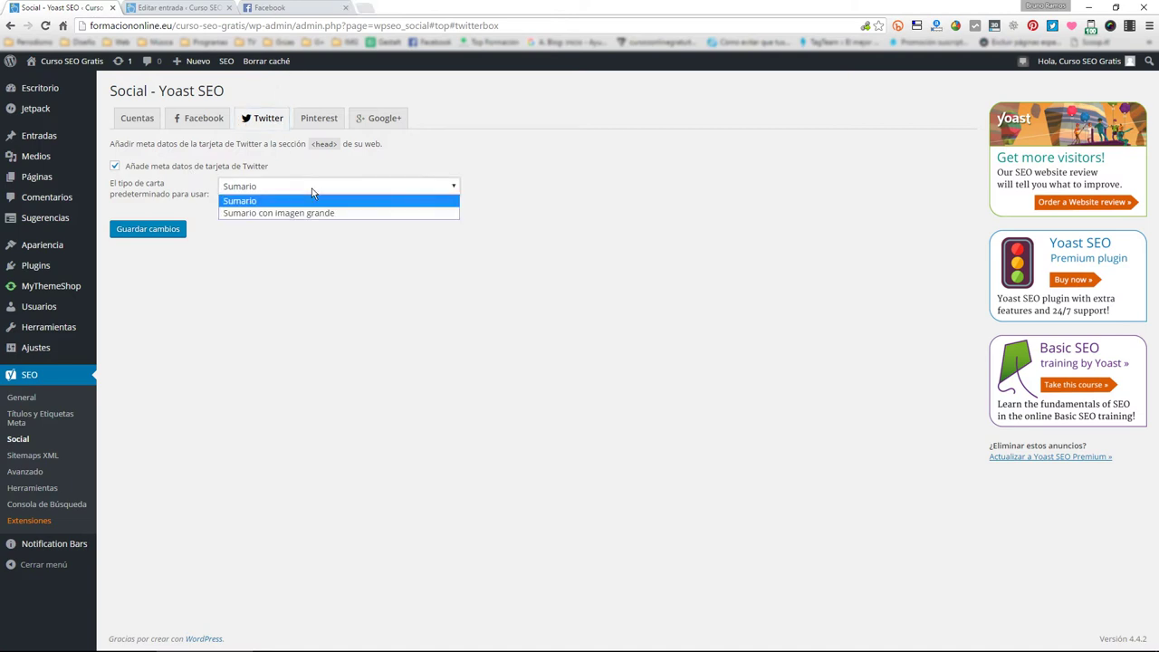
{"action": "left_click", "coordinate": [264, 214]}
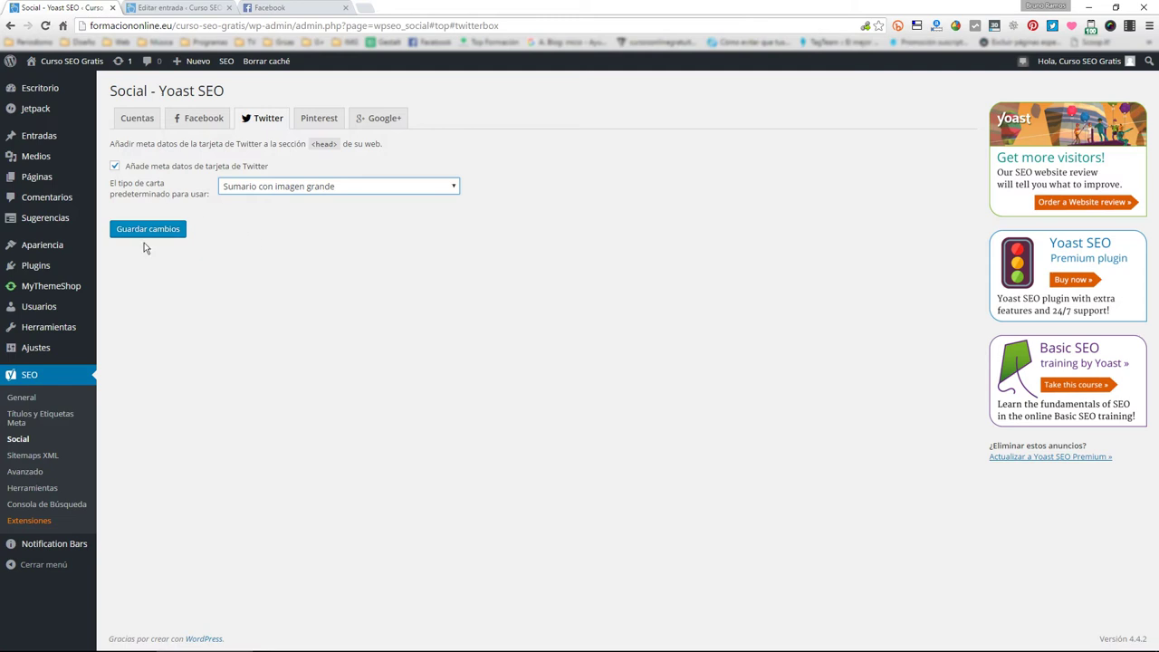
{"action": "left_click", "coordinate": [177, 229]}
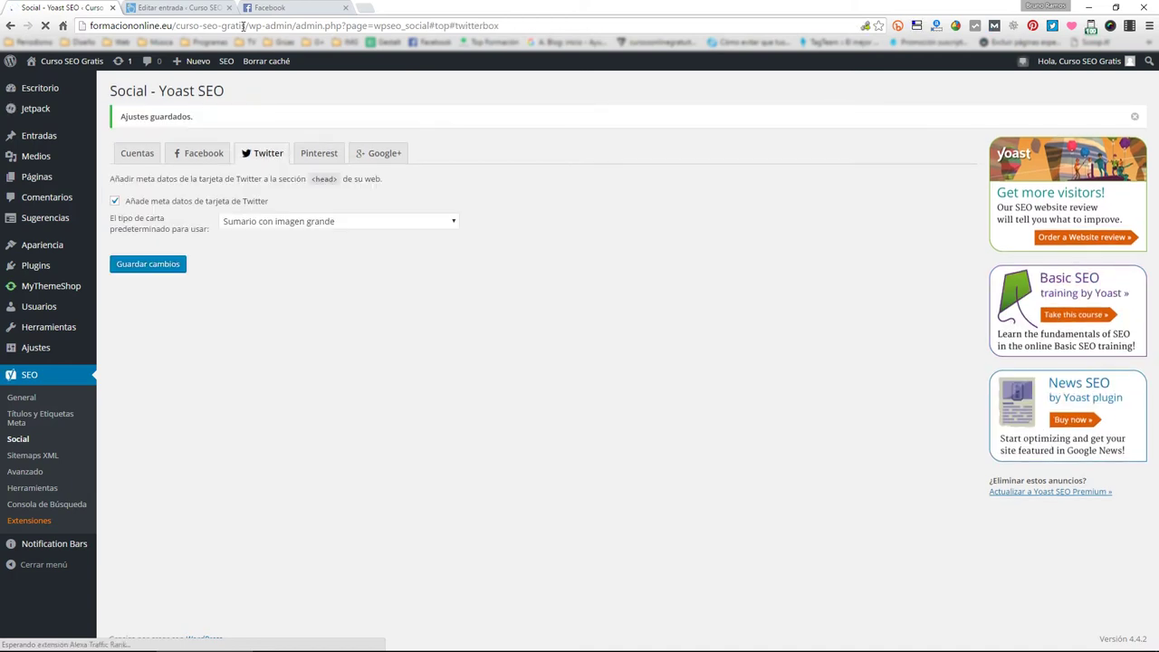
- Review the Pinterest verification field and enable the Google+ specific post metadata
{"action": "left_click", "coordinate": [321, 157]}
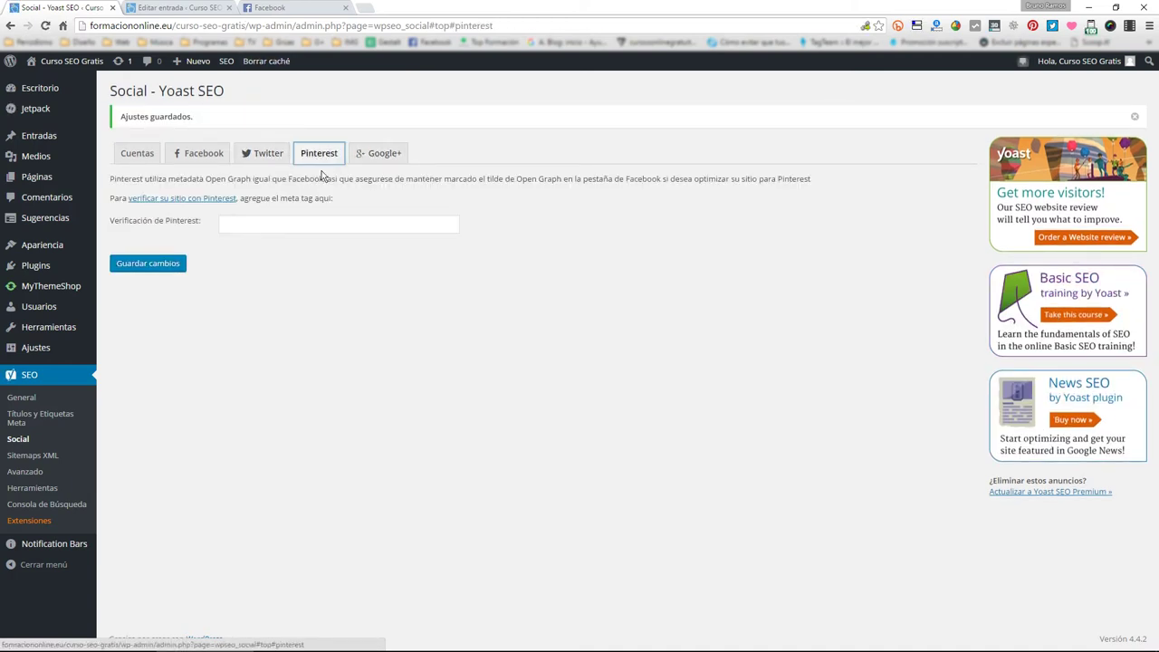
{"action": "left_click", "coordinate": [225, 221]}
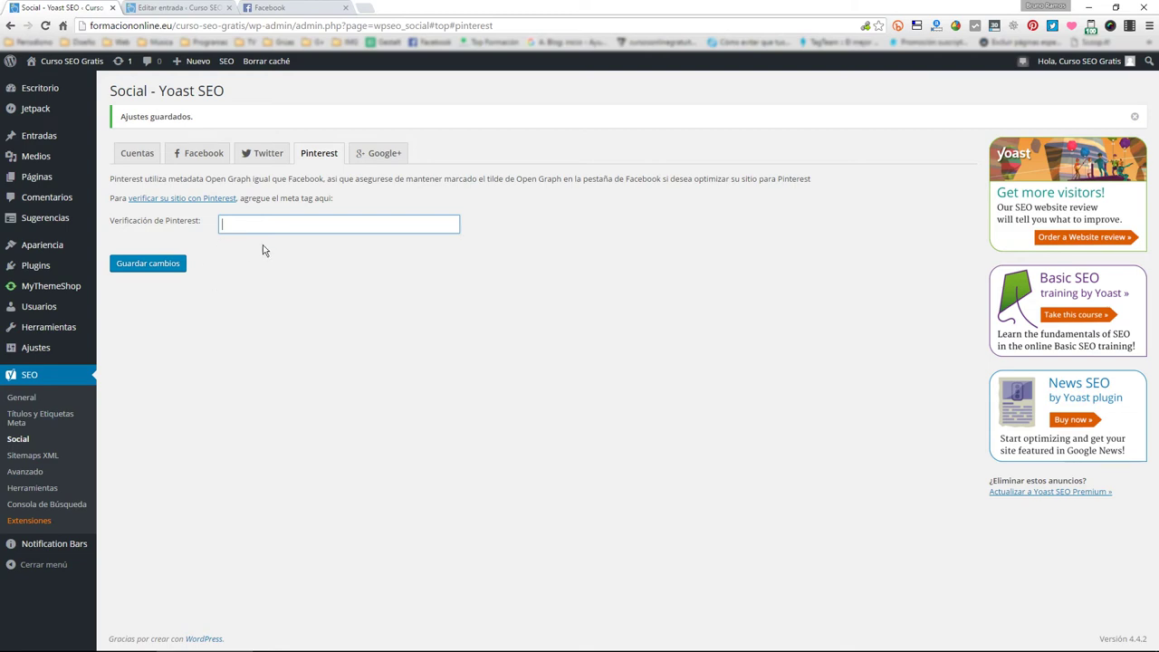
{"action": "left_click", "coordinate": [381, 161]}
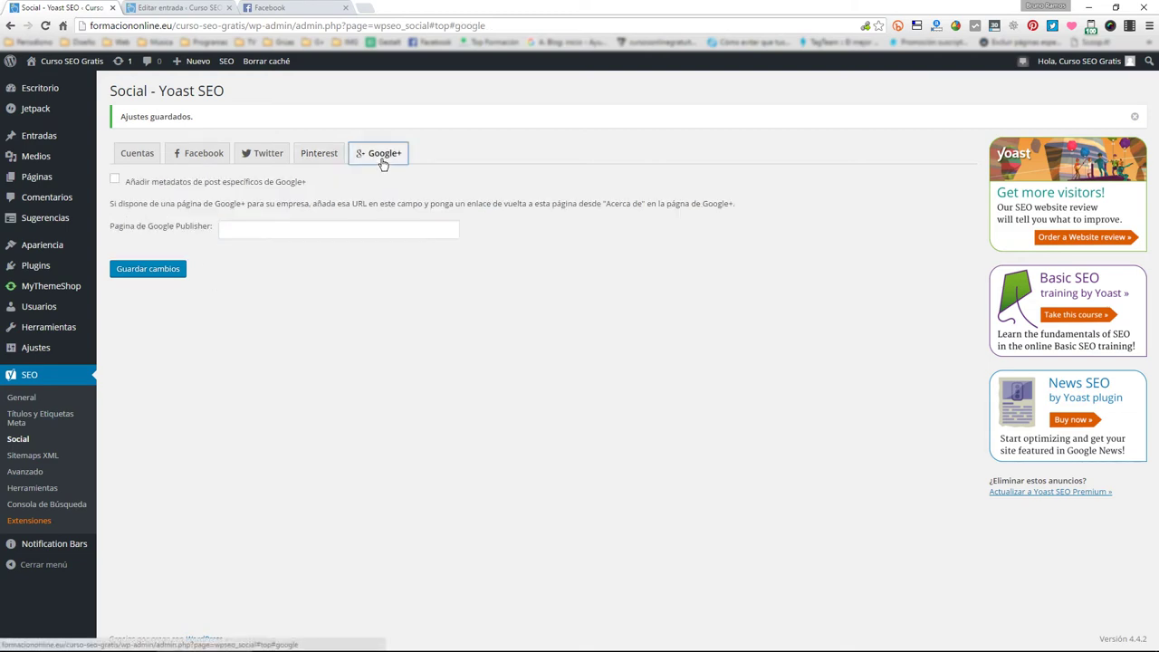
{"action": "left_click", "coordinate": [137, 184]}
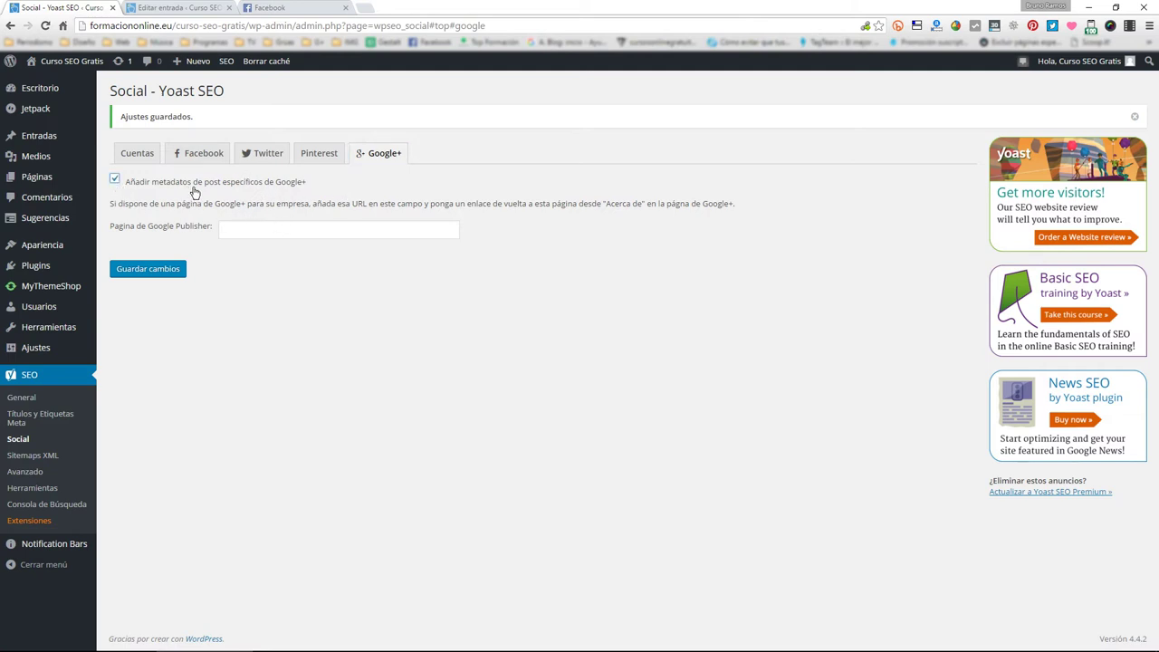
- Copy the Google+ profile link from the site's home page header, enter it as the Google Publisher page, and save the changes
{"action": "left_click", "coordinate": [257, 227]}
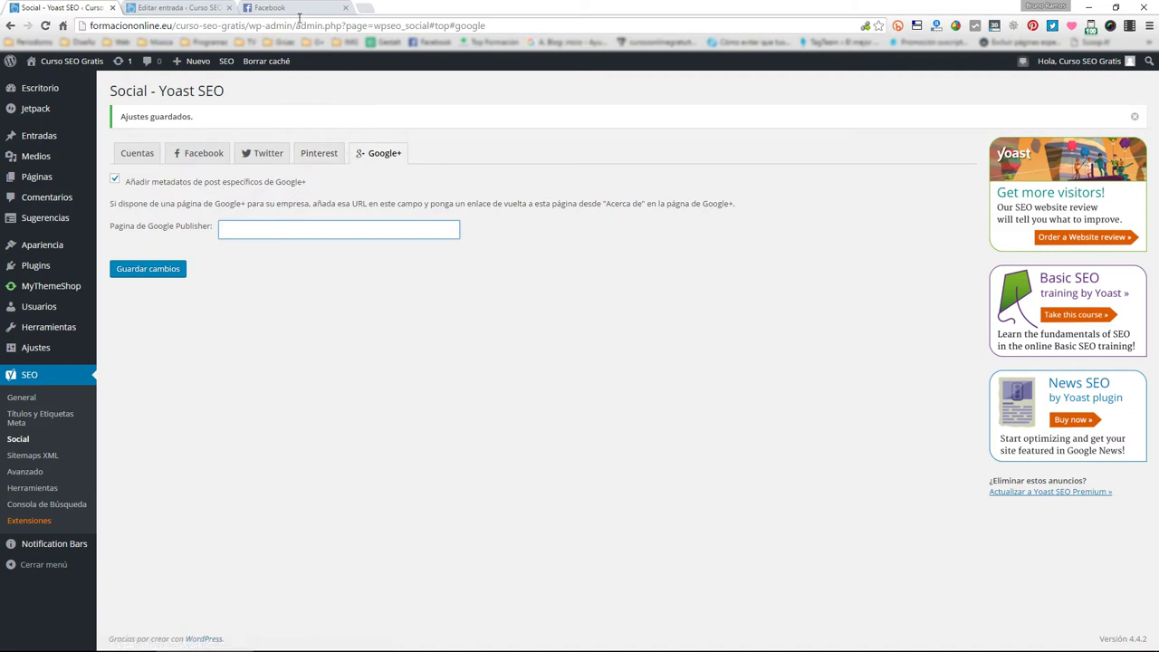
{"action": "left_click", "coordinate": [91, 78]}
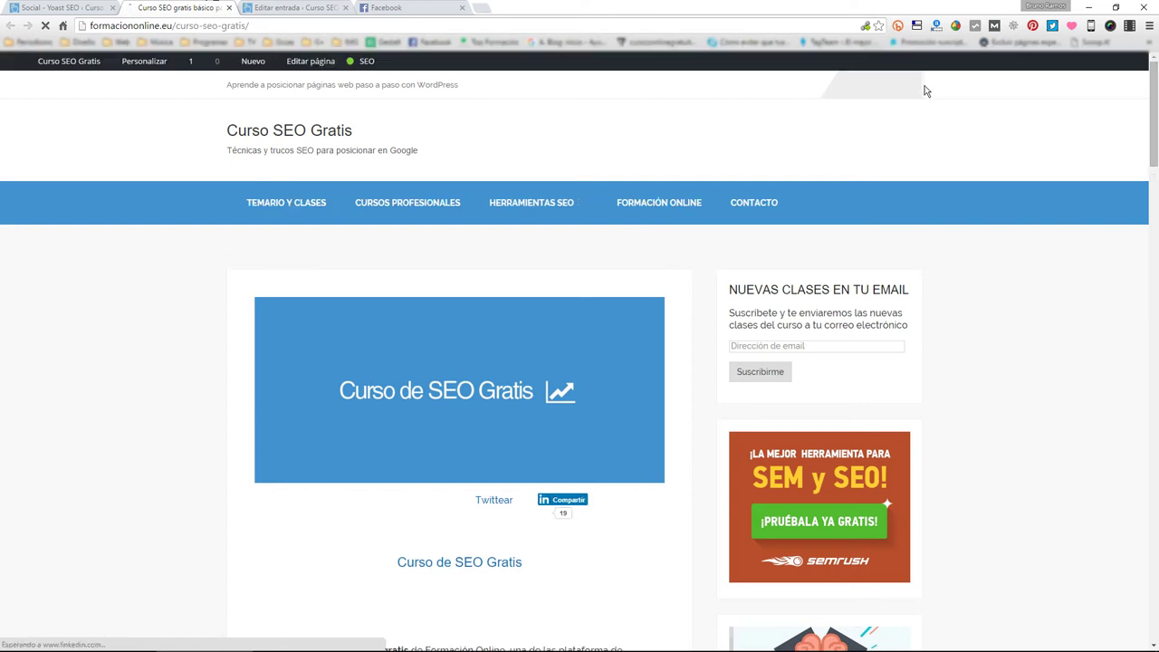
{"action": "right_click", "coordinate": [885, 85]}
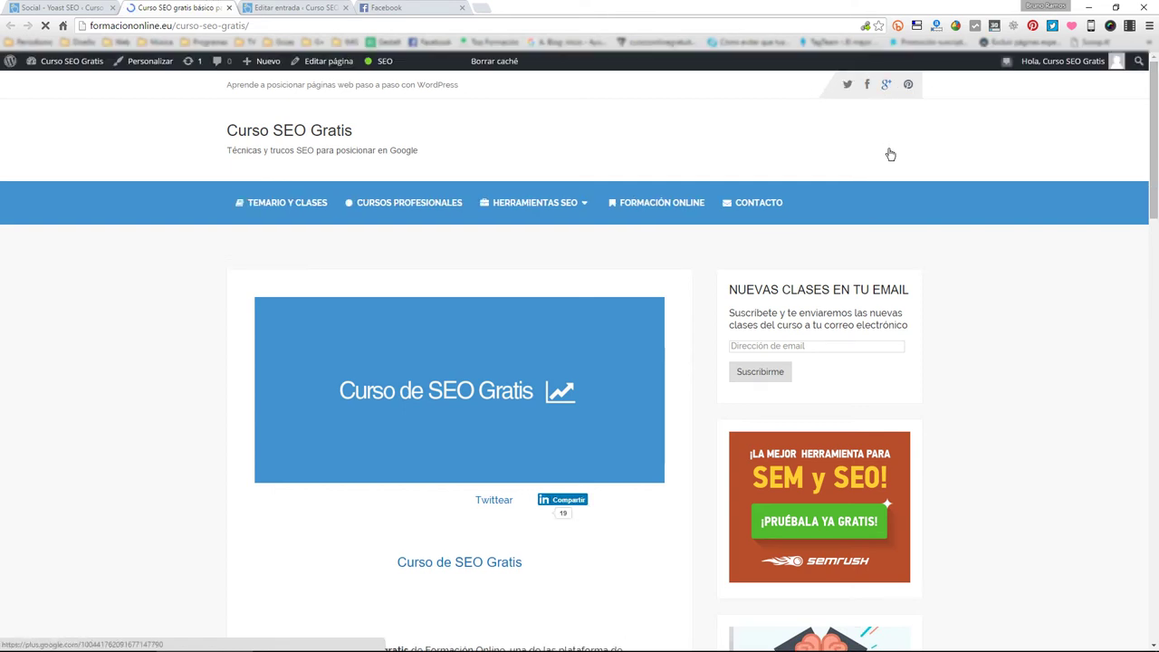
{"action": "left_click", "coordinate": [914, 170]}
{"action": "left_click", "coordinate": [63, 7]}
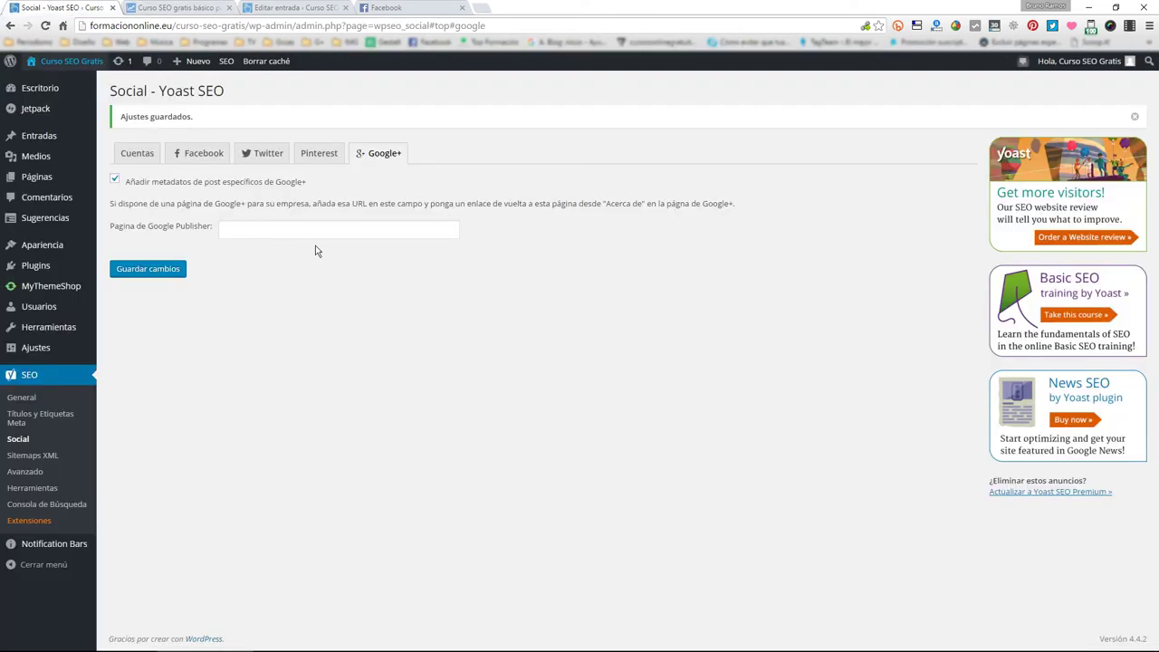
{"action": "left_click", "coordinate": [299, 229]}
{"action": "key", "text": "ctrl+v"}
{"action": "left_click", "coordinate": [169, 269]}
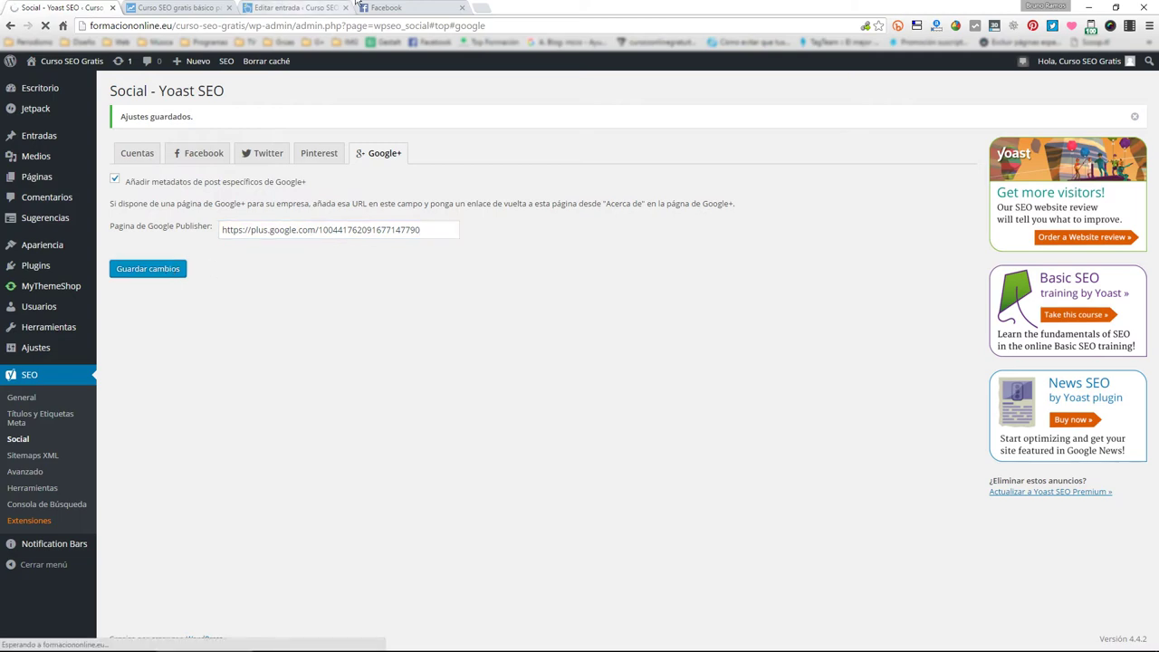
- Close the Facebook page and abandon the unfinished post
{"action": "left_click", "coordinate": [386, 7]}
{"action": "left_click", "coordinate": [272, 7]}
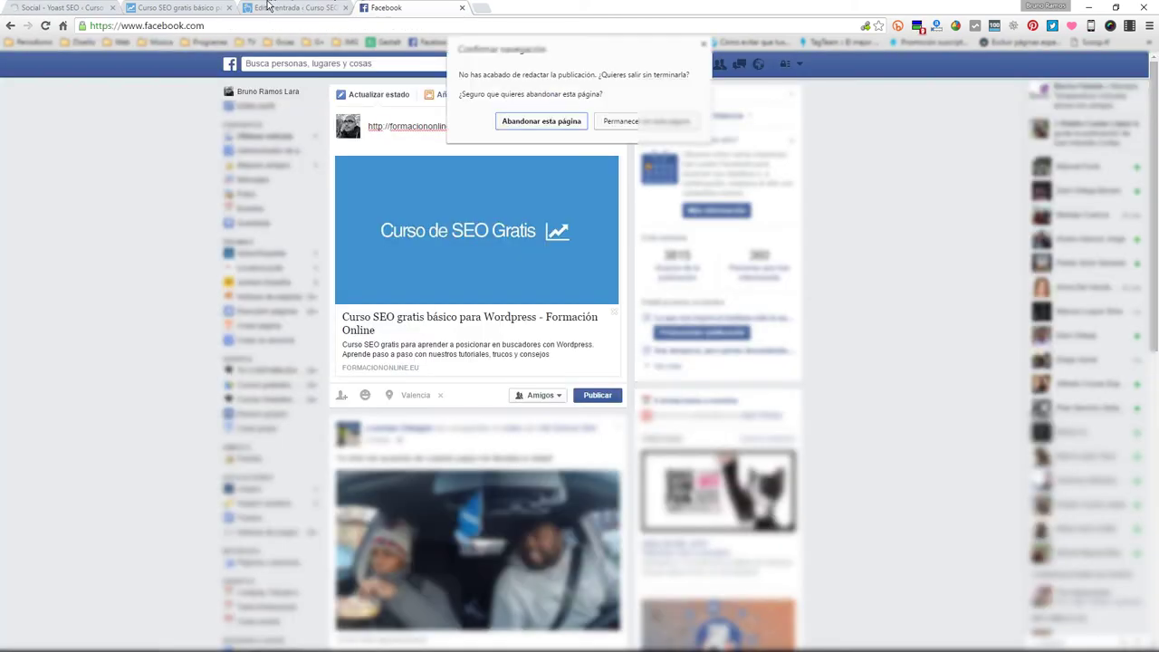
{"action": "left_click", "coordinate": [542, 120]}
{"action": "left_click", "coordinate": [179, 7]}
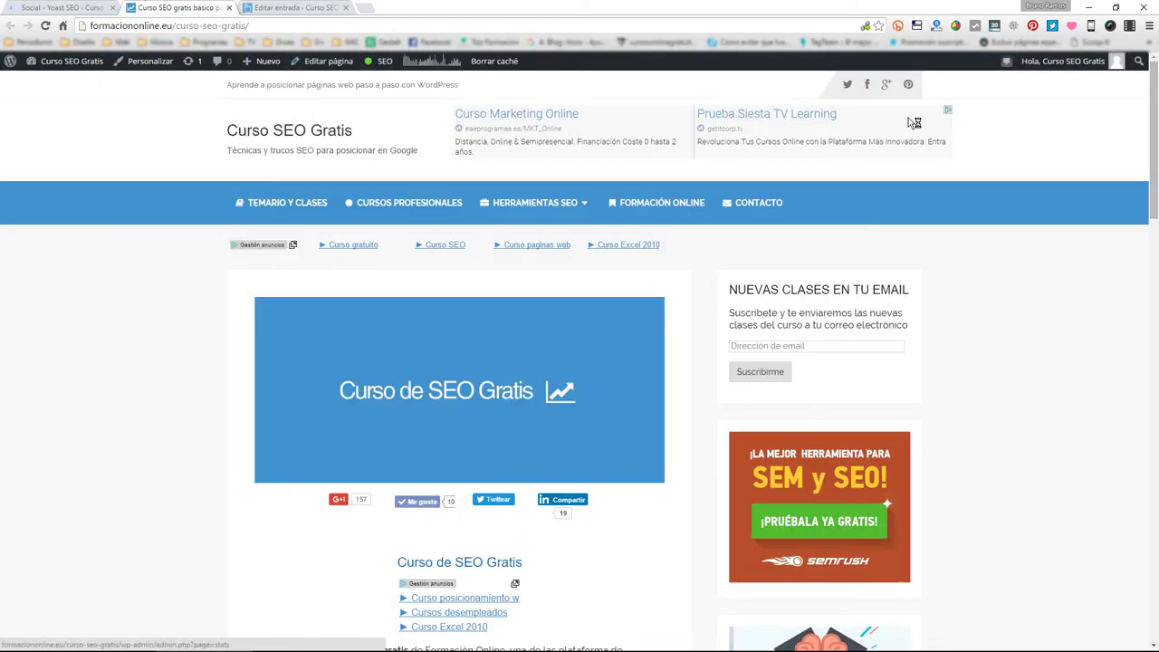
{"action": "right_click", "coordinate": [864, 88]}
{"action": "right_click", "coordinate": [851, 86]}
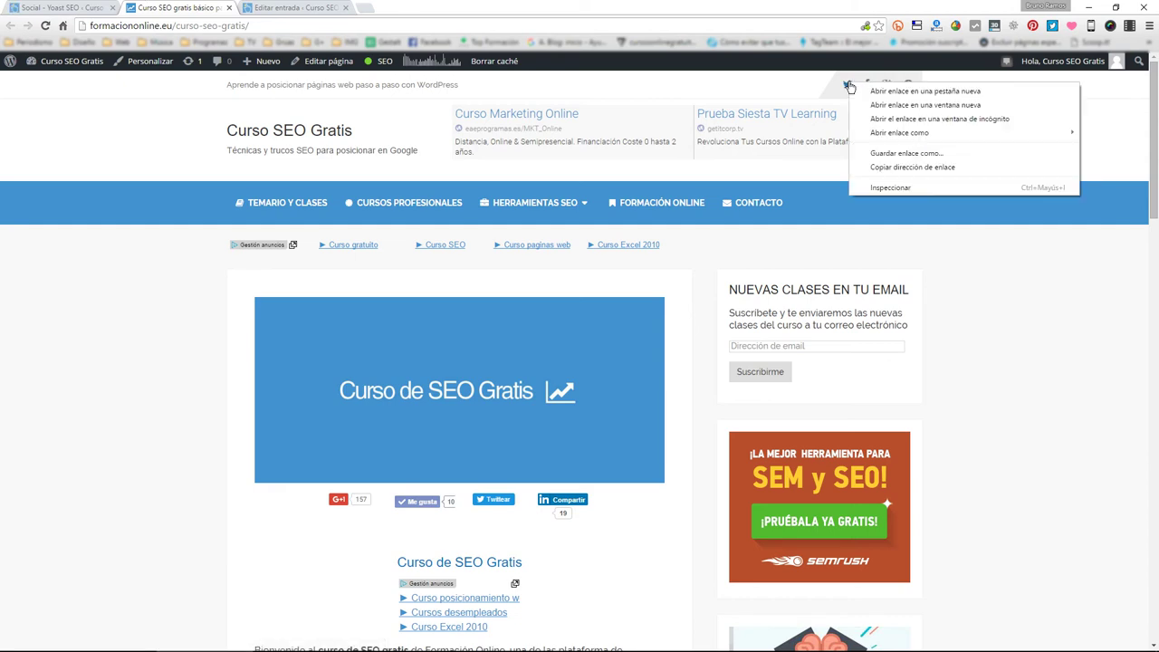
{"action": "key", "text": "Escape"}
{"action": "right_click", "coordinate": [869, 86]}
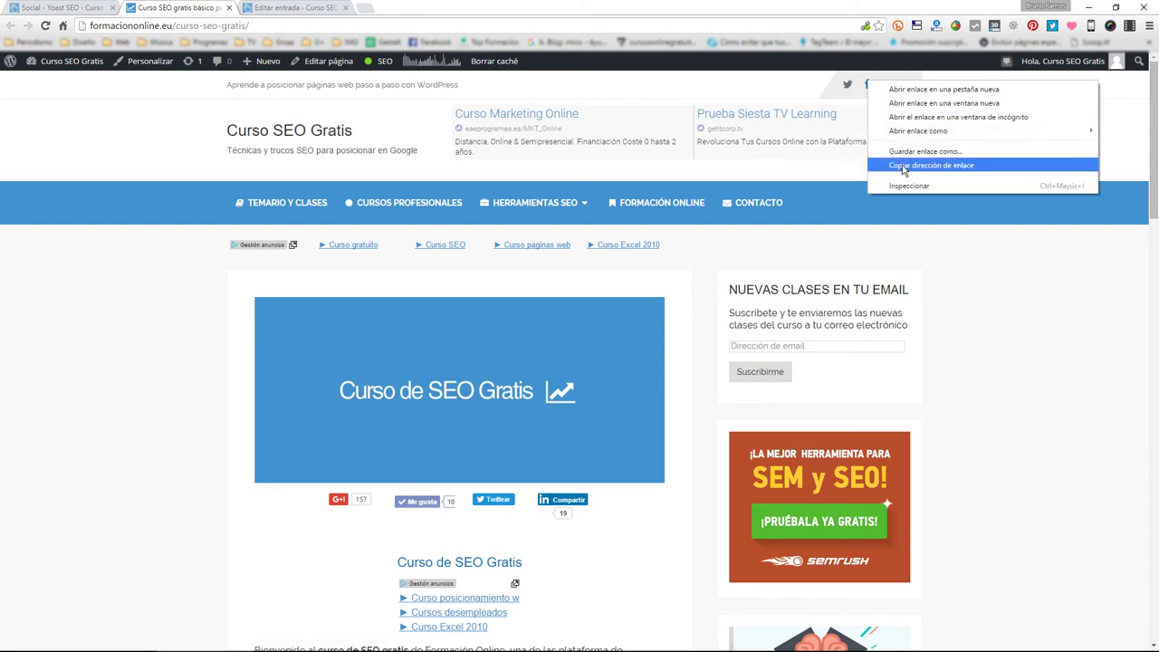
{"action": "left_click", "coordinate": [905, 160]}
{"action": "left_click", "coordinate": [55, 7]}
{"action": "left_click", "coordinate": [203, 154]}
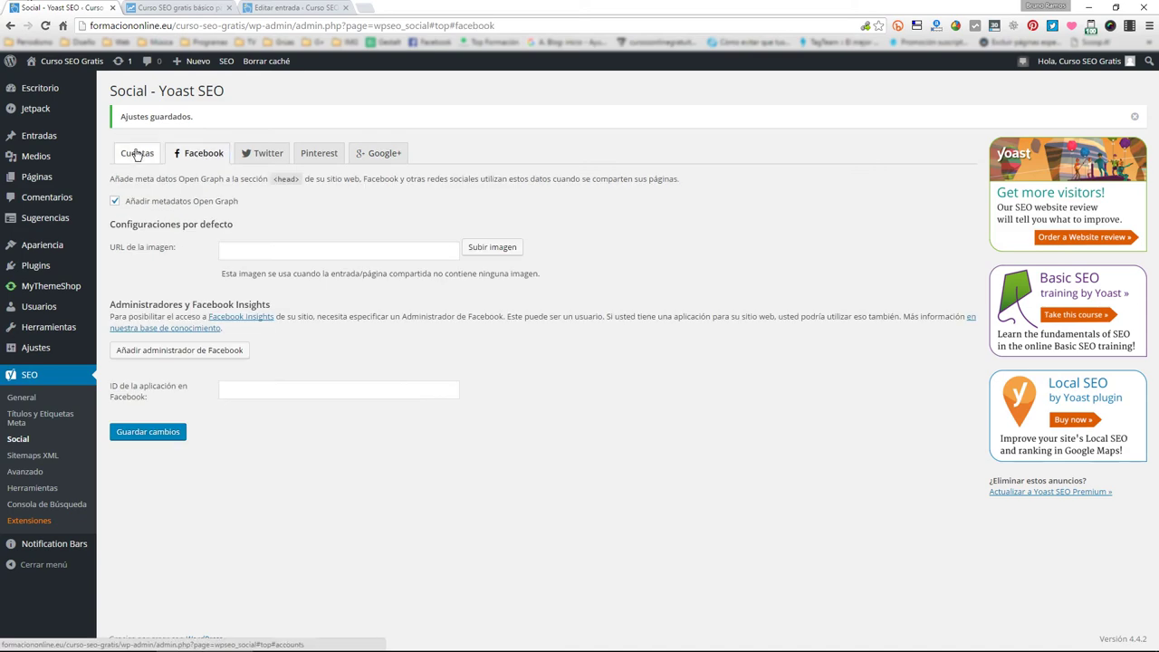
{"action": "left_click", "coordinate": [136, 153]}
{"action": "left_click", "coordinate": [299, 204]}
{"action": "type", "text": "https://www.facebook.com/formaciononline.eu"}
- Check the Twitter link in the site's header and enter formacion1line as the Twitter username
{"action": "key", "text": "ctrl+Tab"}
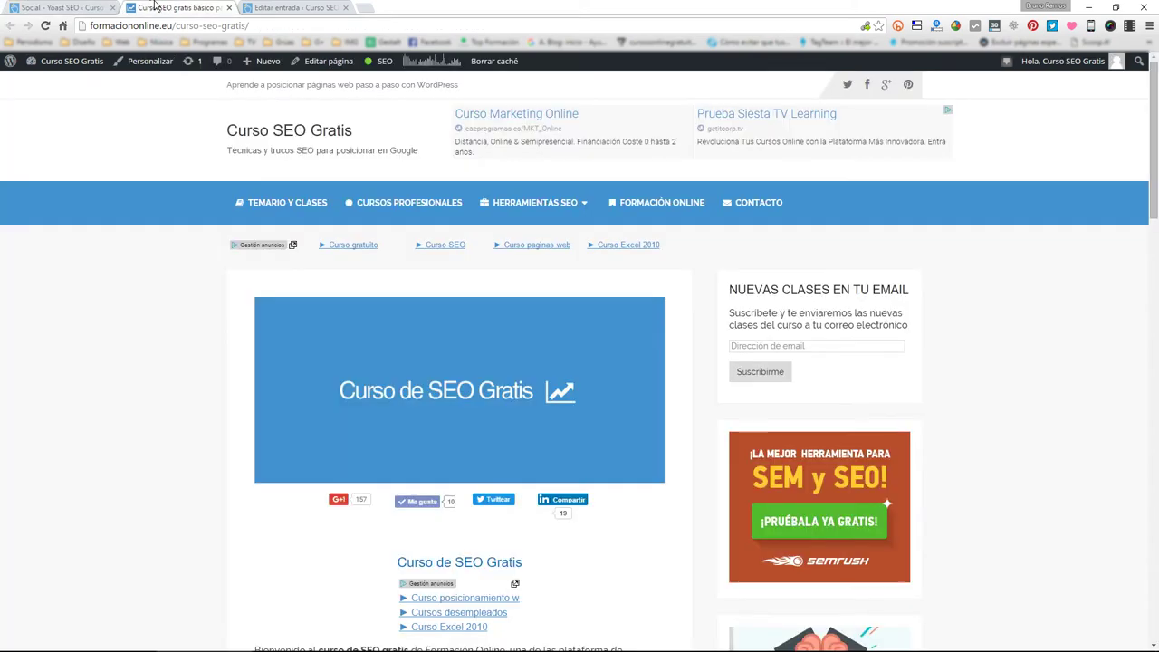
{"action": "right_click", "coordinate": [847, 88]}
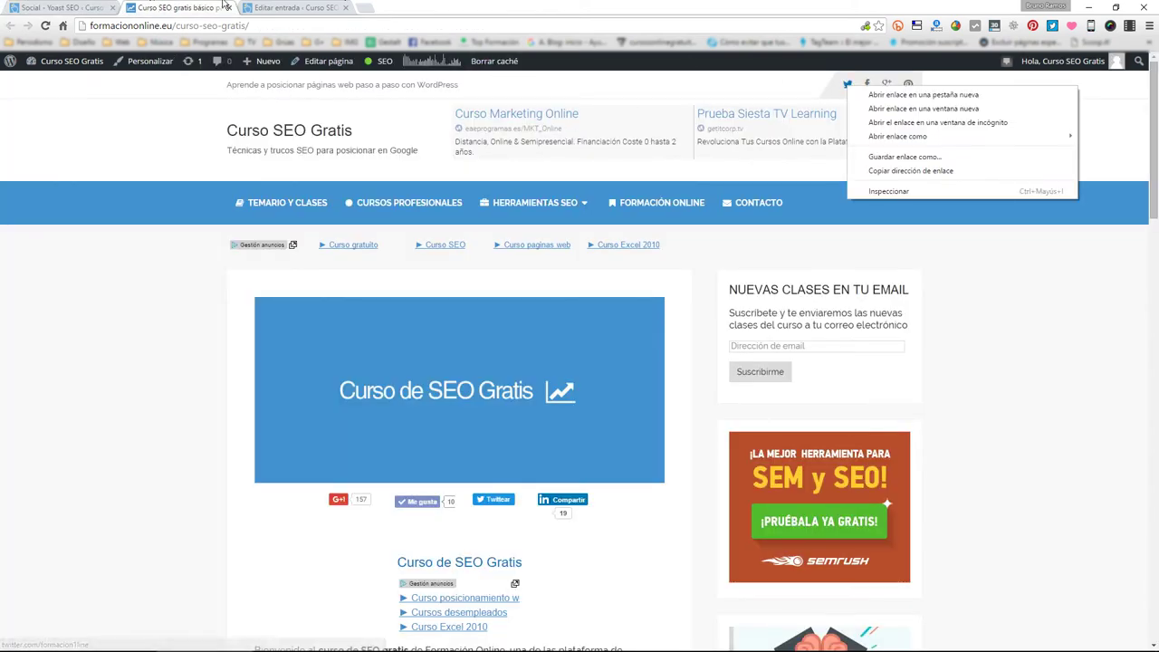
{"action": "left_click", "coordinate": [78, 7]}
{"action": "left_click", "coordinate": [258, 229]}
{"action": "type", "text": "f"}
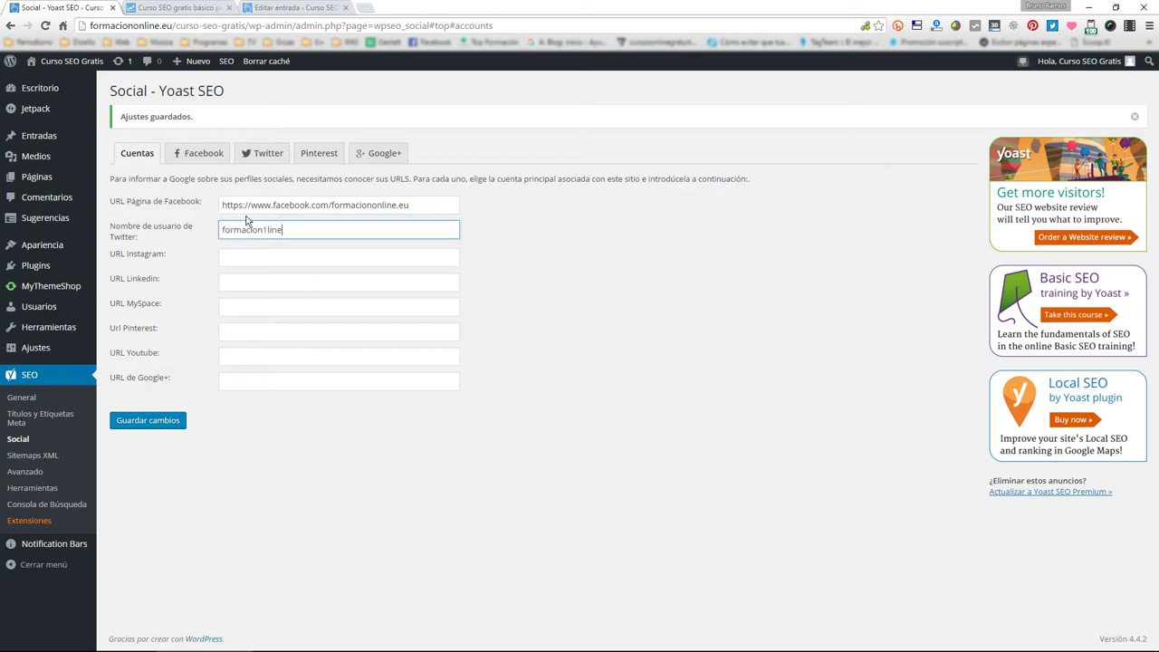
{"action": "type", "text": "ormacion1line"}
- Copy the Google+ profile link from the site's header, enter it as the account's Google+ URL, and save the changes
{"action": "left_click", "coordinate": [335, 7]}
{"action": "left_click", "coordinate": [181, 7]}
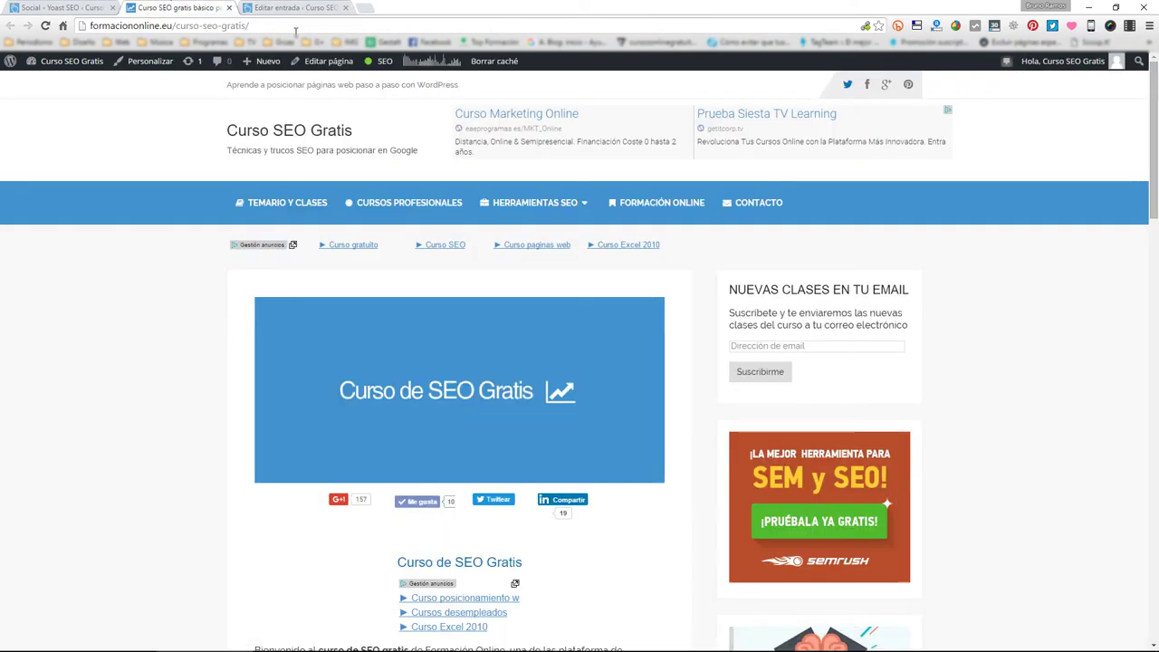
{"action": "right_click", "coordinate": [906, 87]}
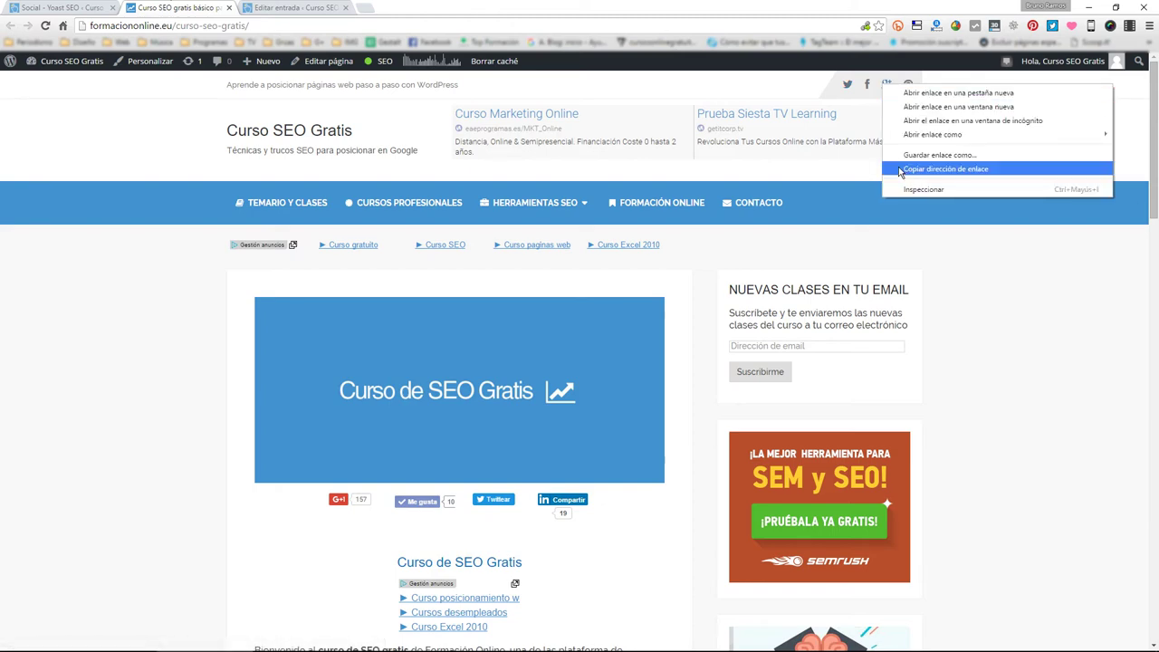
{"action": "left_click", "coordinate": [903, 169]}
{"action": "left_click", "coordinate": [84, 7]}
{"action": "left_click", "coordinate": [276, 379]}
{"action": "key", "text": "ctrl+v"}
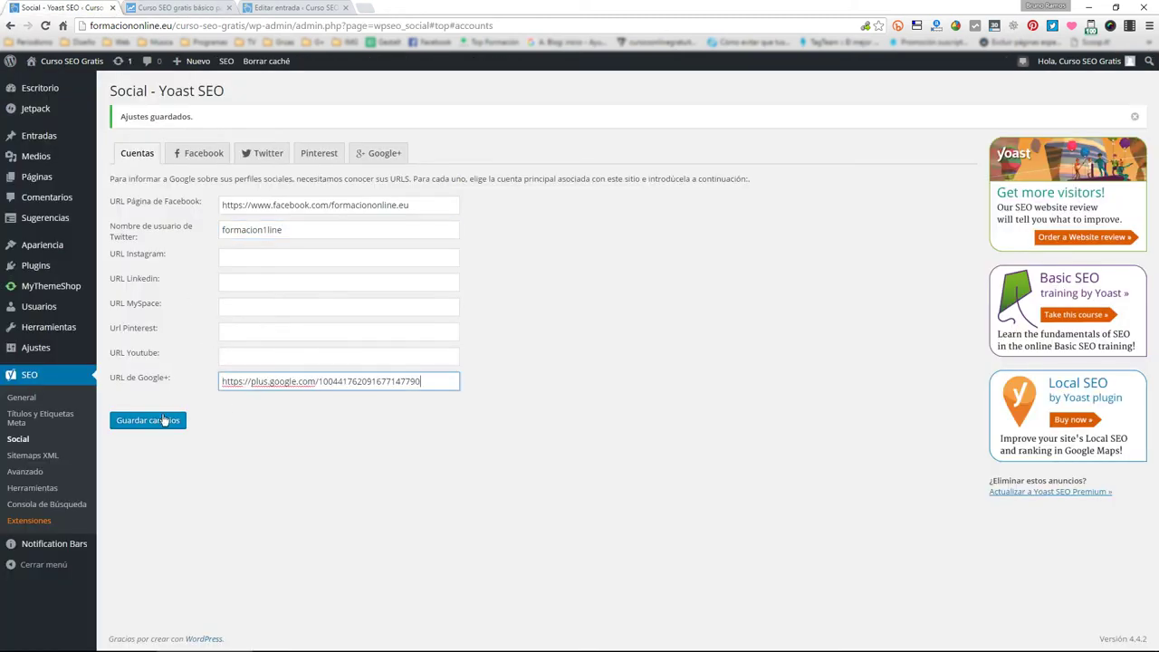
{"action": "left_click", "coordinate": [165, 420]}
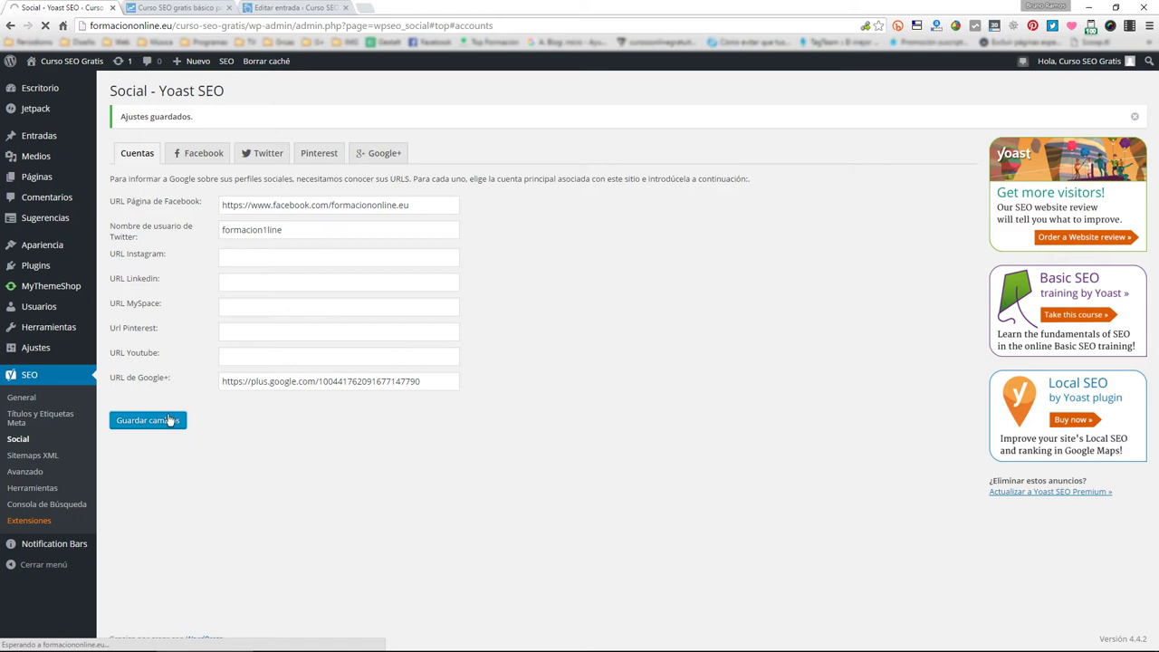
- Open the home page's source code, search it for "image", and select the og:image URL
{"action": "left_click", "coordinate": [184, 7]}
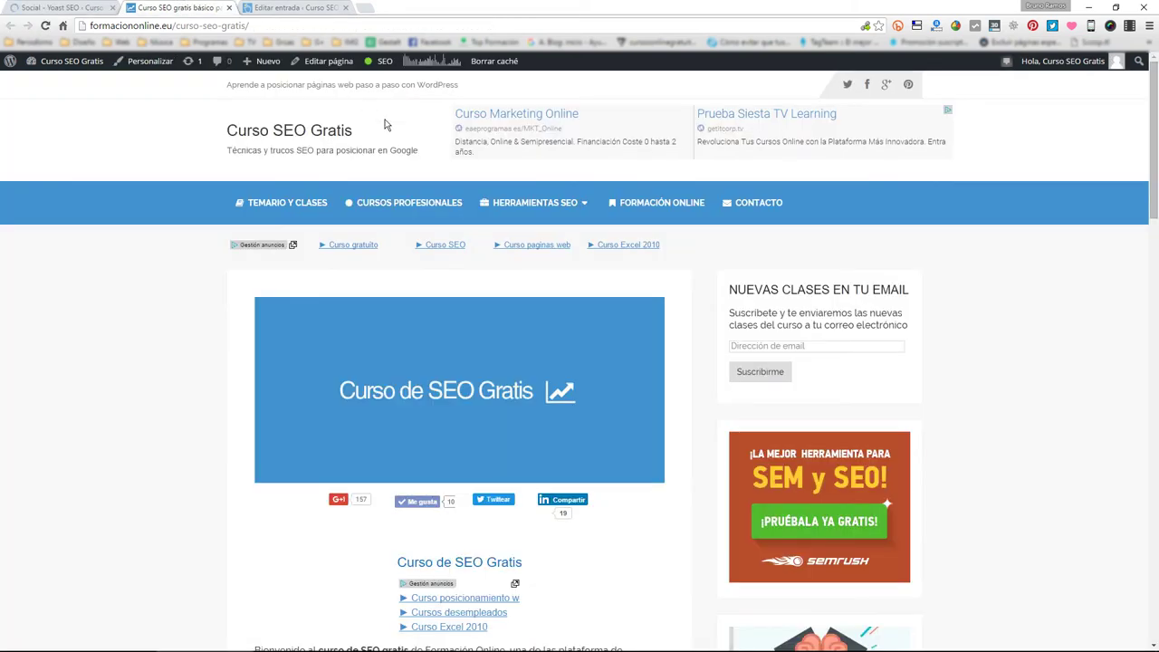
{"action": "key", "text": "ctrl+u"}
{"action": "key", "text": "ctrl+f"}
{"action": "type", "text": "image"}
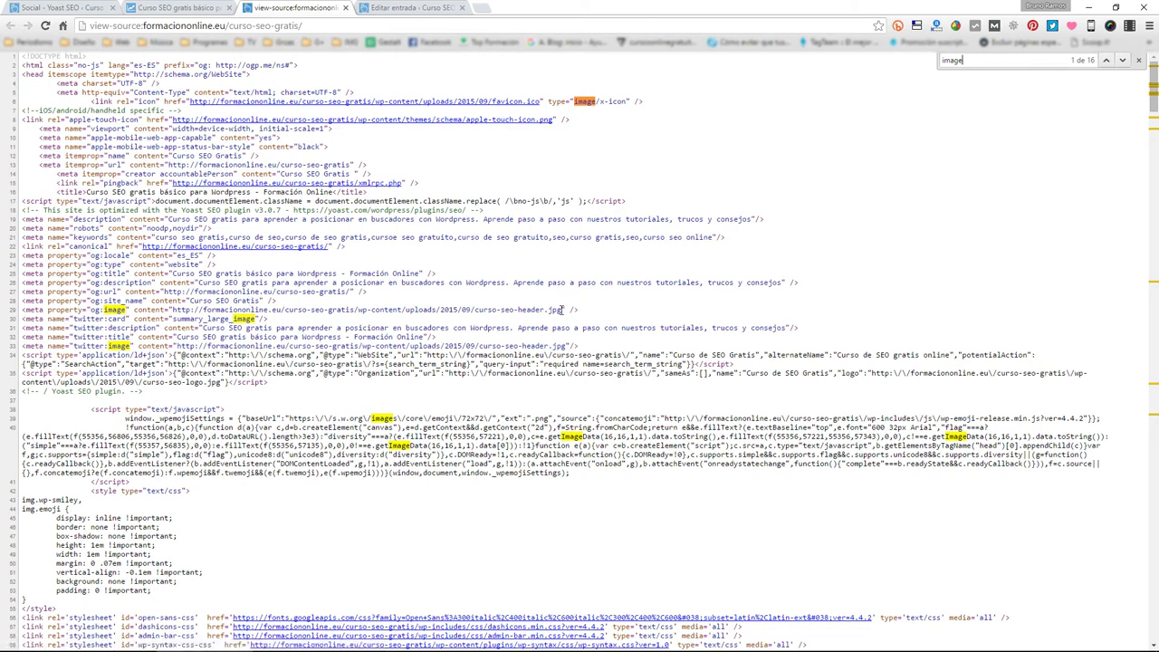
{"action": "left_click_drag", "start_coordinate": [562, 309], "coordinate": [170, 303]}
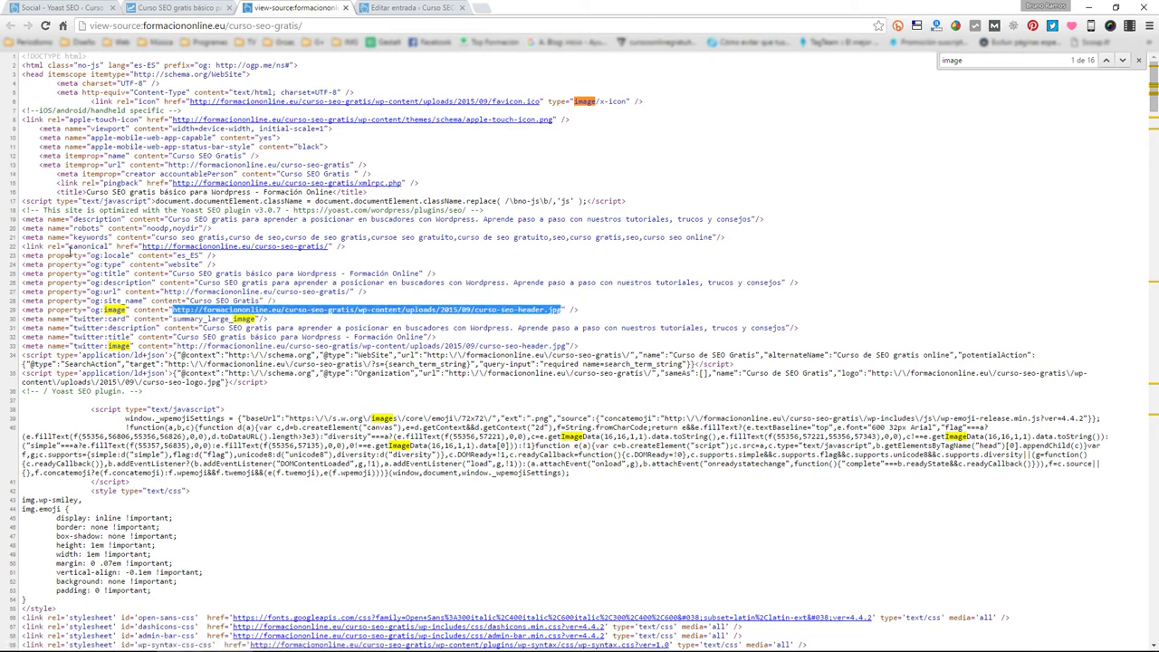
- Set the default Facebook image URL to the copied curso-seo-header.jpg address and save the changes
{"action": "left_click", "coordinate": [68, 6]}
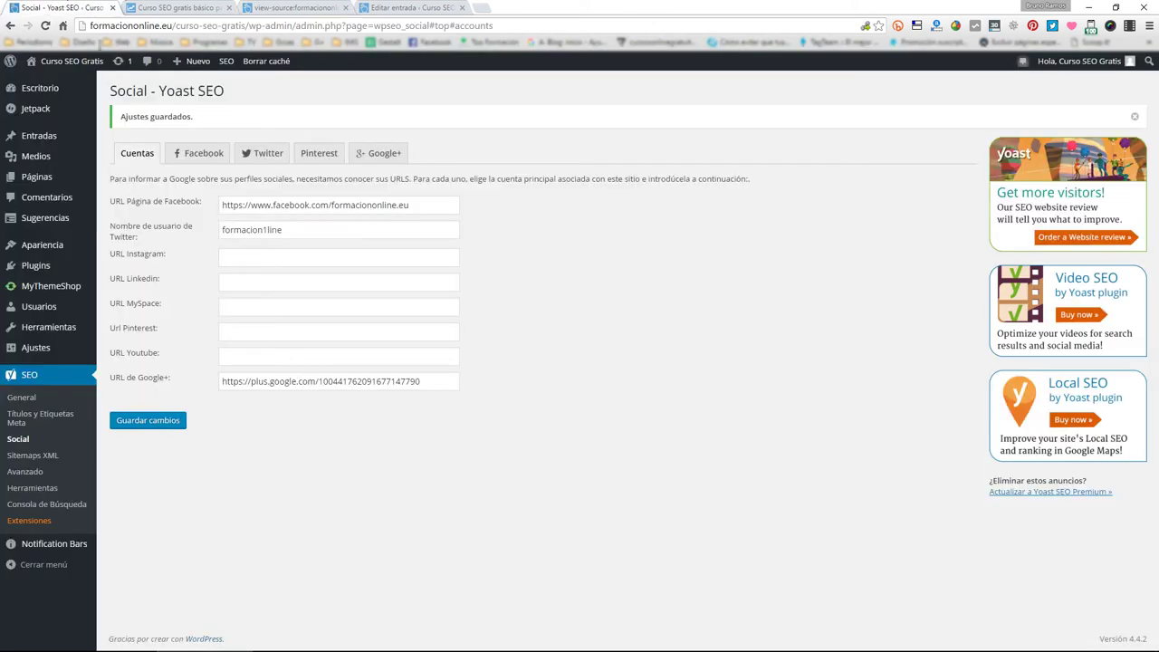
{"action": "left_click", "coordinate": [389, 153]}
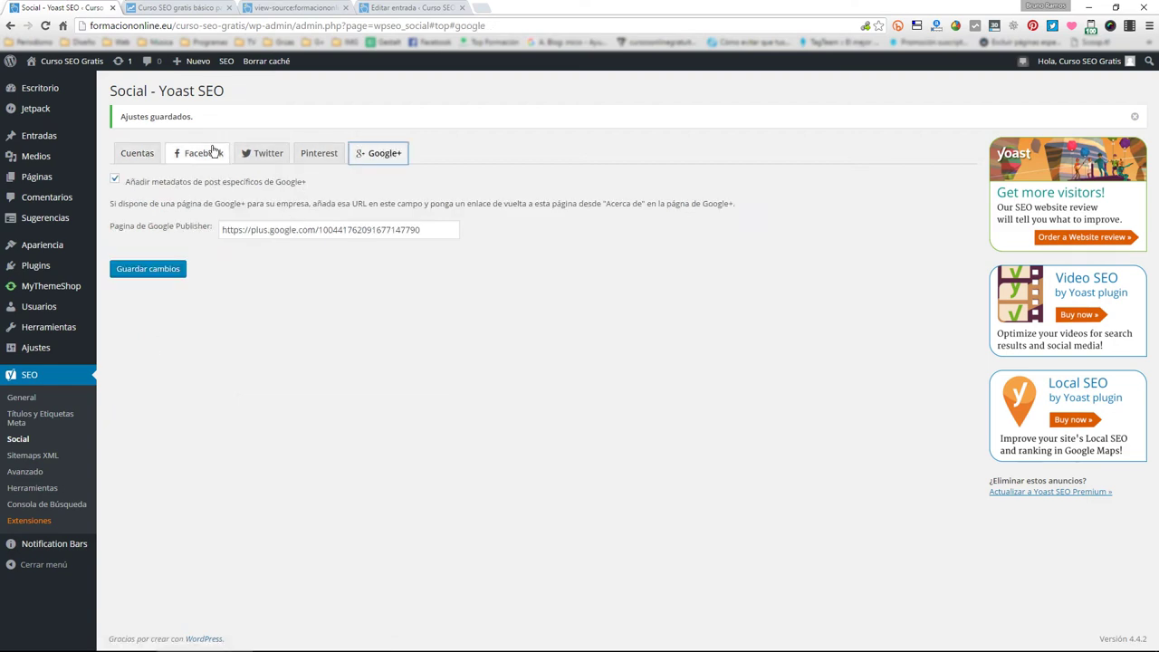
{"action": "left_click", "coordinate": [262, 153]}
{"action": "left_click", "coordinate": [188, 154]}
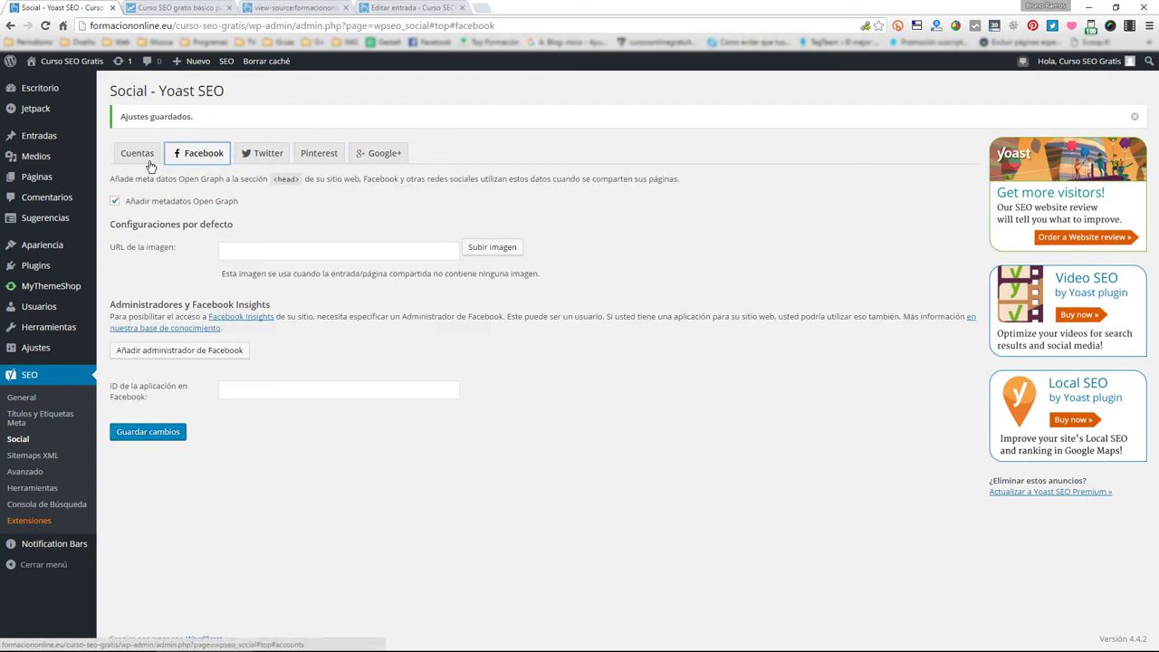
{"action": "left_click", "coordinate": [255, 250]}
{"action": "type", "text": "http://formacionline.eu/curso-seo-gratis/wp-content/uploads/2015/09/curso-seo-header.jpg"}
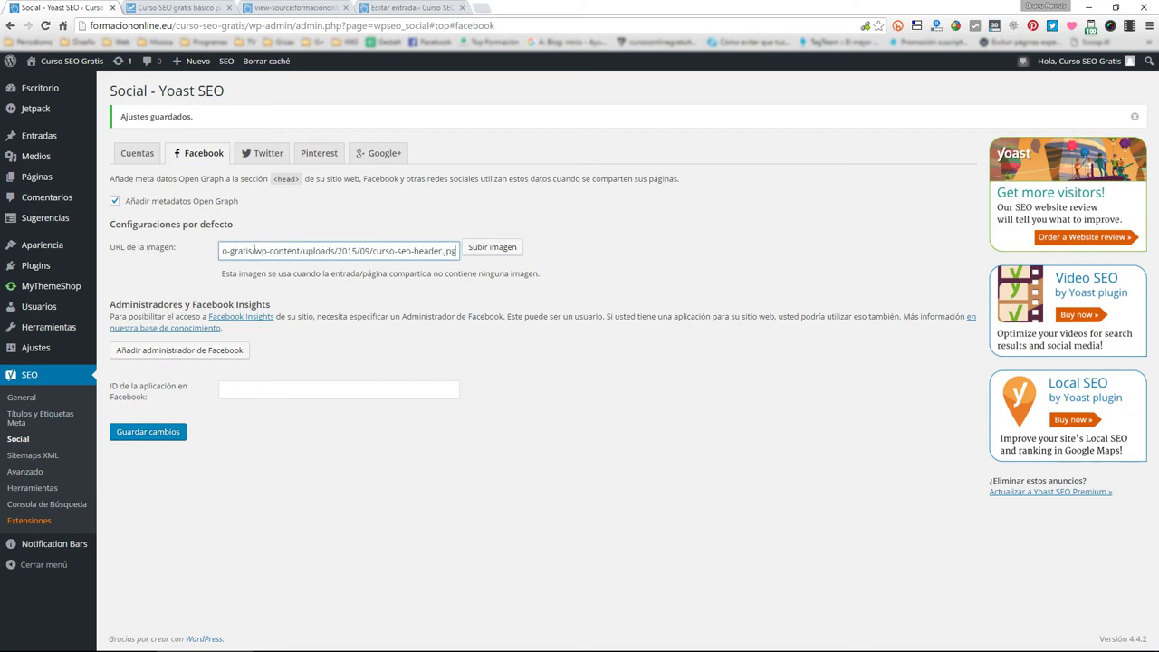
{"action": "left_click", "coordinate": [170, 431]}
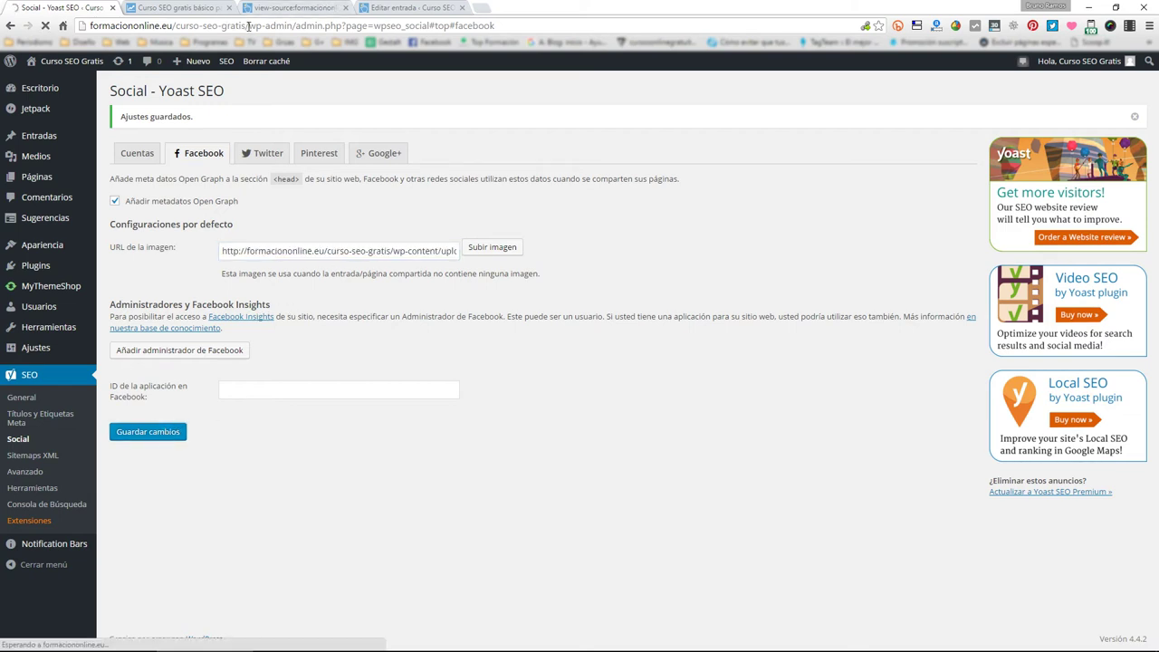
- Open the default Facebook image's URL in a new tab to check the picture, and close it
{"action": "left_click", "coordinate": [143, 26]}
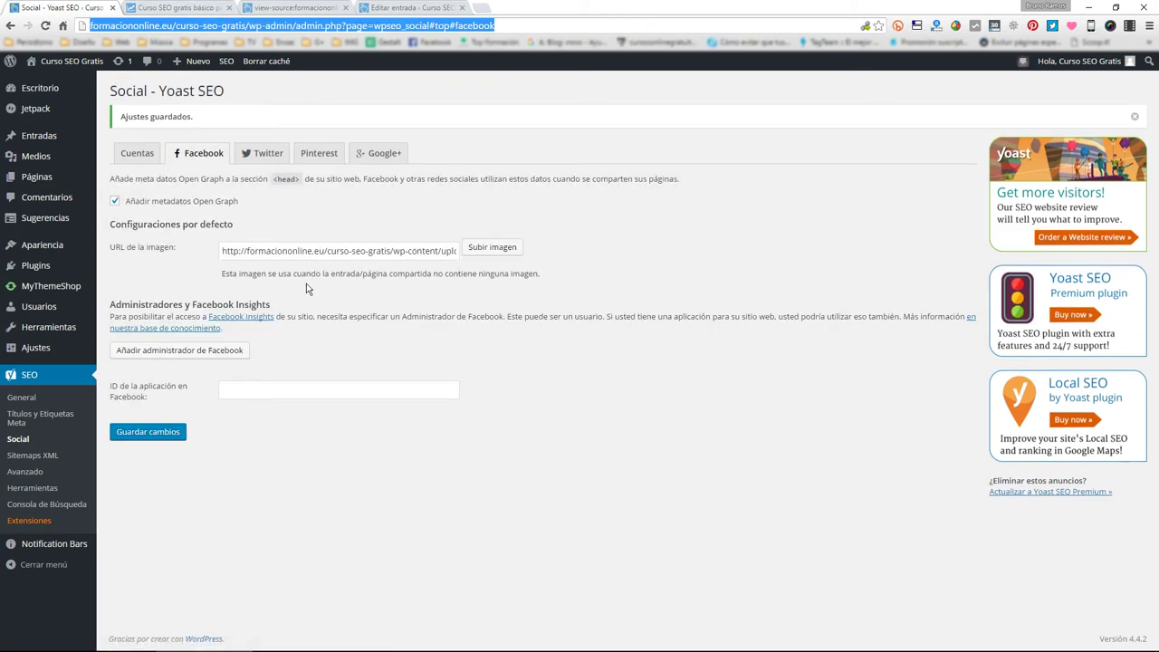
{"action": "triple_click", "coordinate": [308, 252]}
{"action": "left_click_drag", "start_coordinate": [312, 252], "coordinate": [483, 6]}
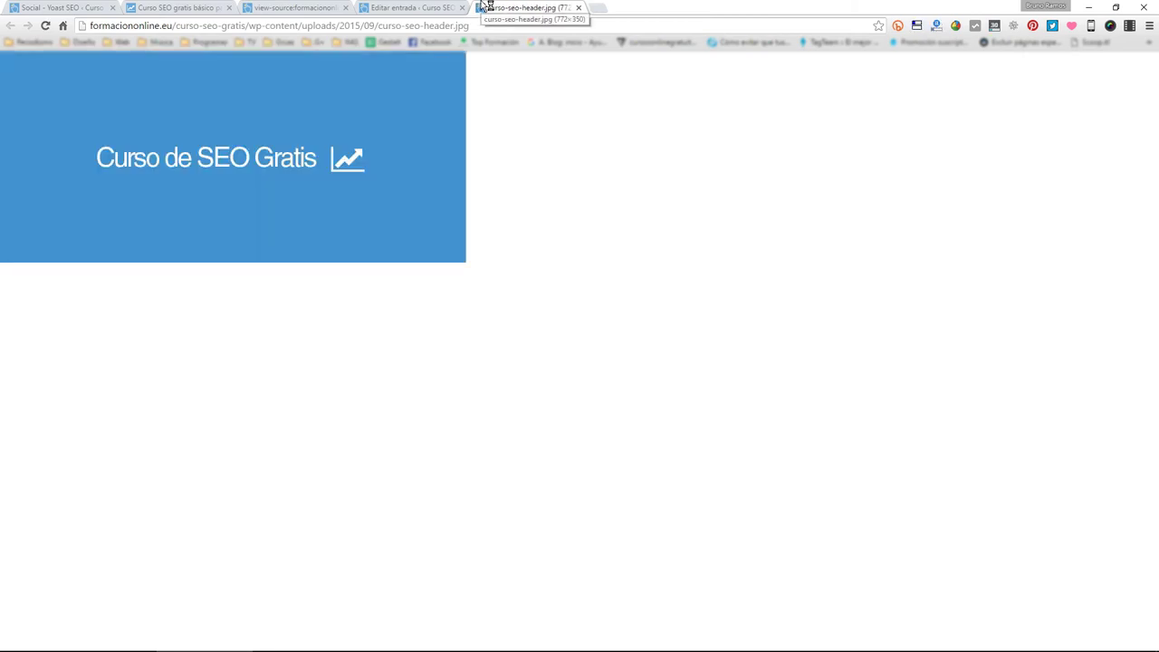
{"action": "key", "text": "ctrl+w"}
- Close the page source and the site's home page, returning to the Yoast social settings
{"action": "left_click", "coordinate": [402, 7]}
{"action": "left_click", "coordinate": [291, 6]}
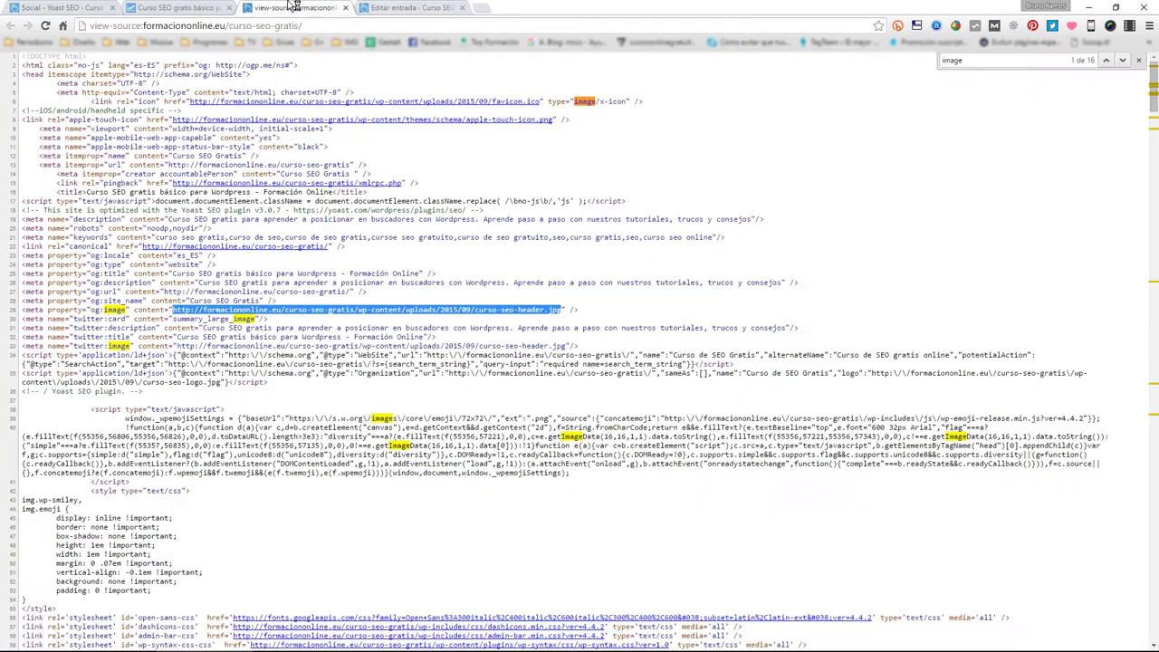
{"action": "key", "text": "ctrl+w"}
{"action": "key", "text": "ctrl+w"}
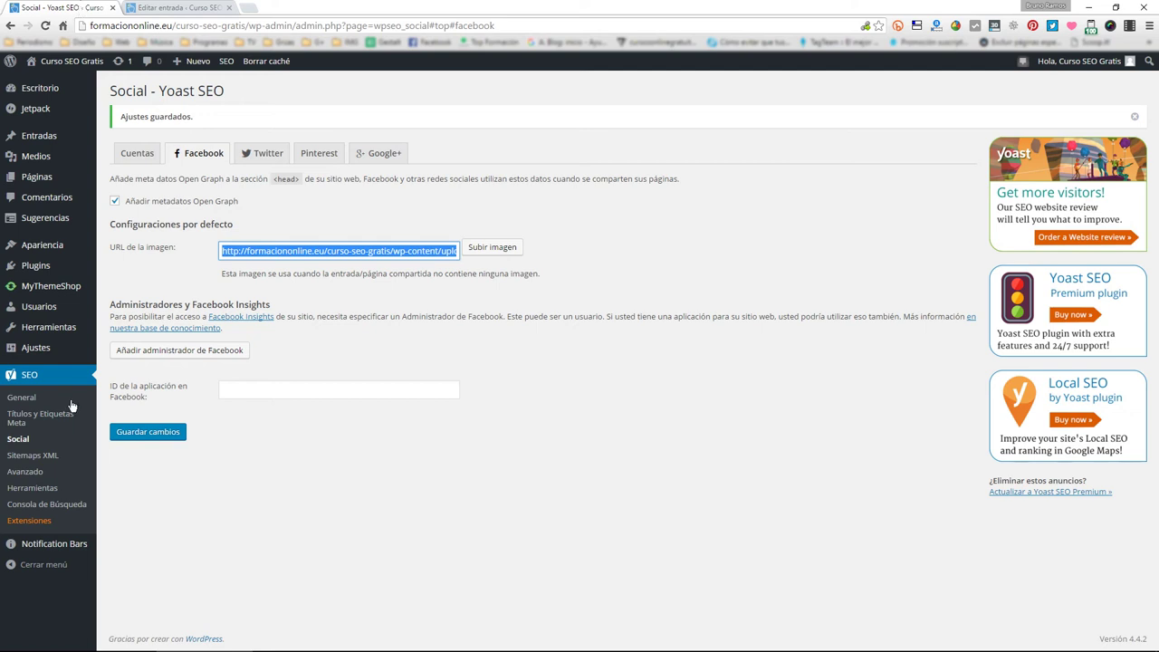
- Review the accounts, Facebook, Twitter, Pinterest and Google+ sections of the social settings
{"action": "left_click", "coordinate": [137, 153]}
{"action": "left_click", "coordinate": [200, 154]}
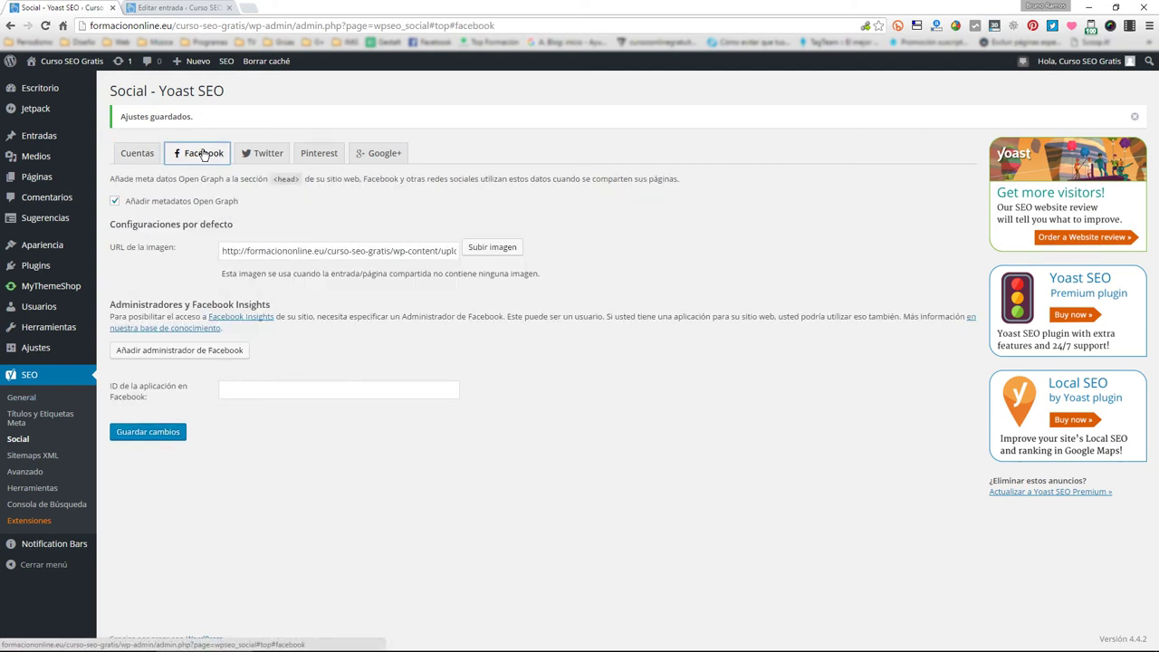
{"action": "left_click", "coordinate": [267, 153]}
{"action": "left_click", "coordinate": [317, 153]}
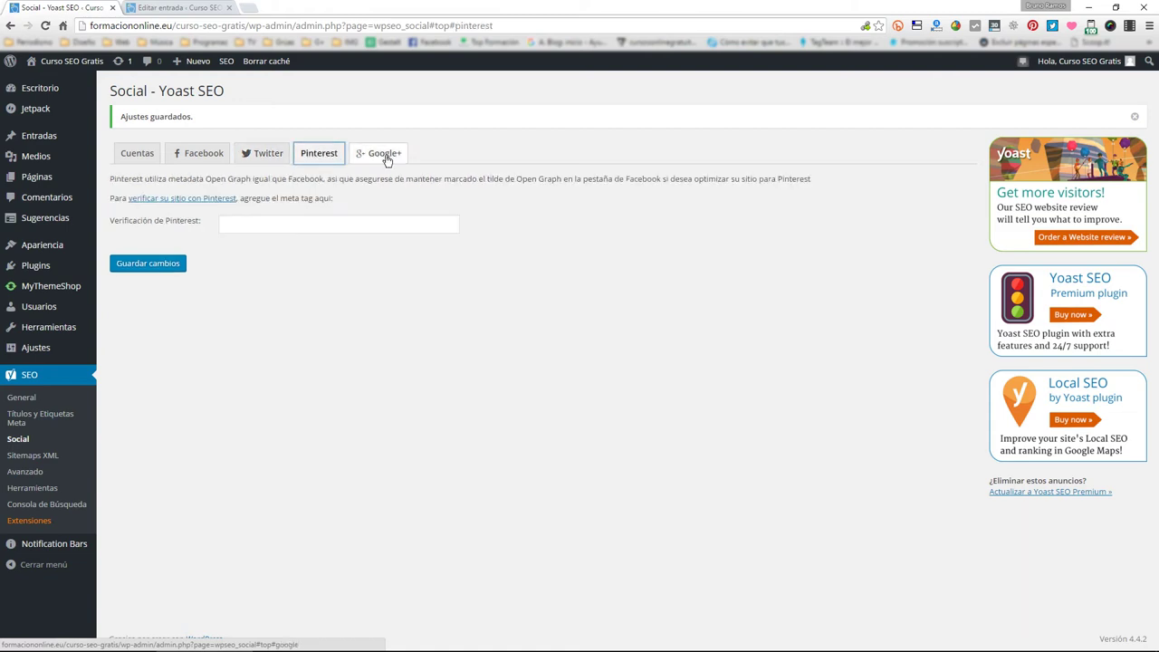
{"action": "left_click", "coordinate": [384, 154]}
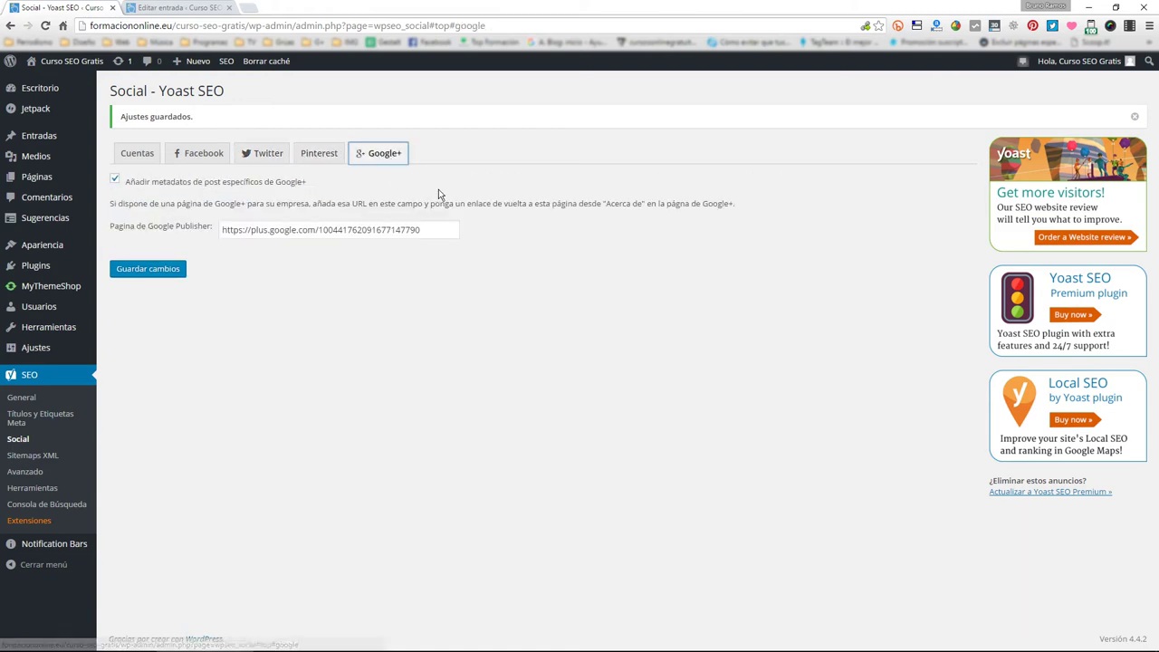
- Open the XML sitemap index from Yoast's sitemap settings, and open its post, page and category sitemaps in separate tabs
{"action": "left_click", "coordinate": [40, 457]}
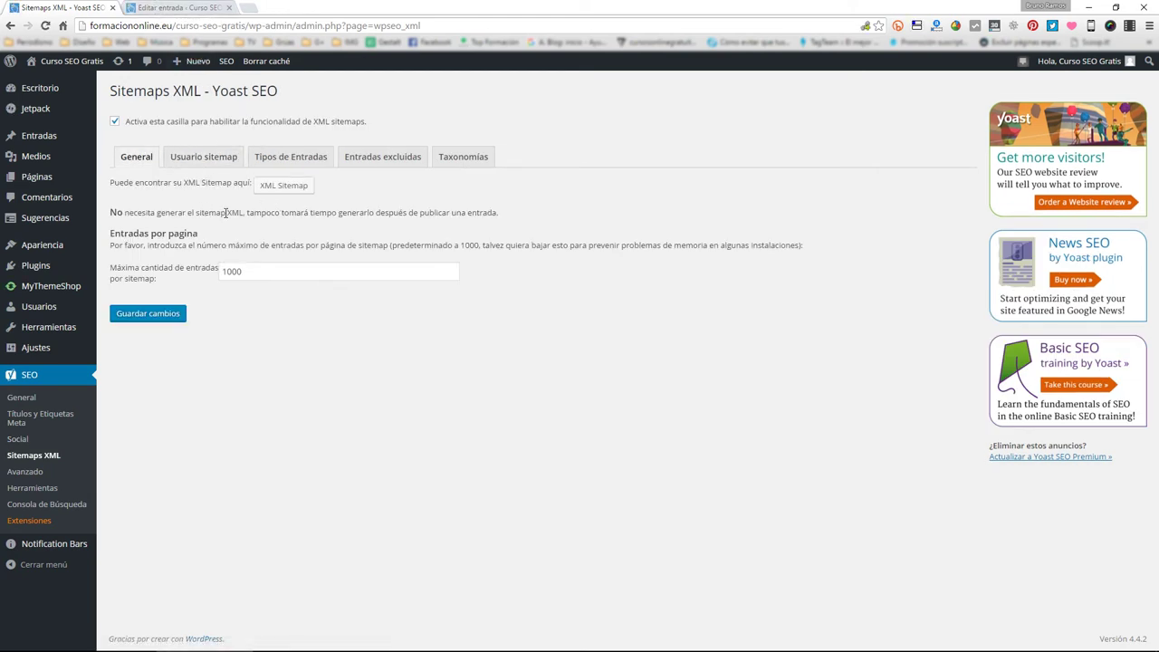
{"action": "middle_click", "coordinate": [289, 186]}
{"action": "left_click", "coordinate": [169, 6]}
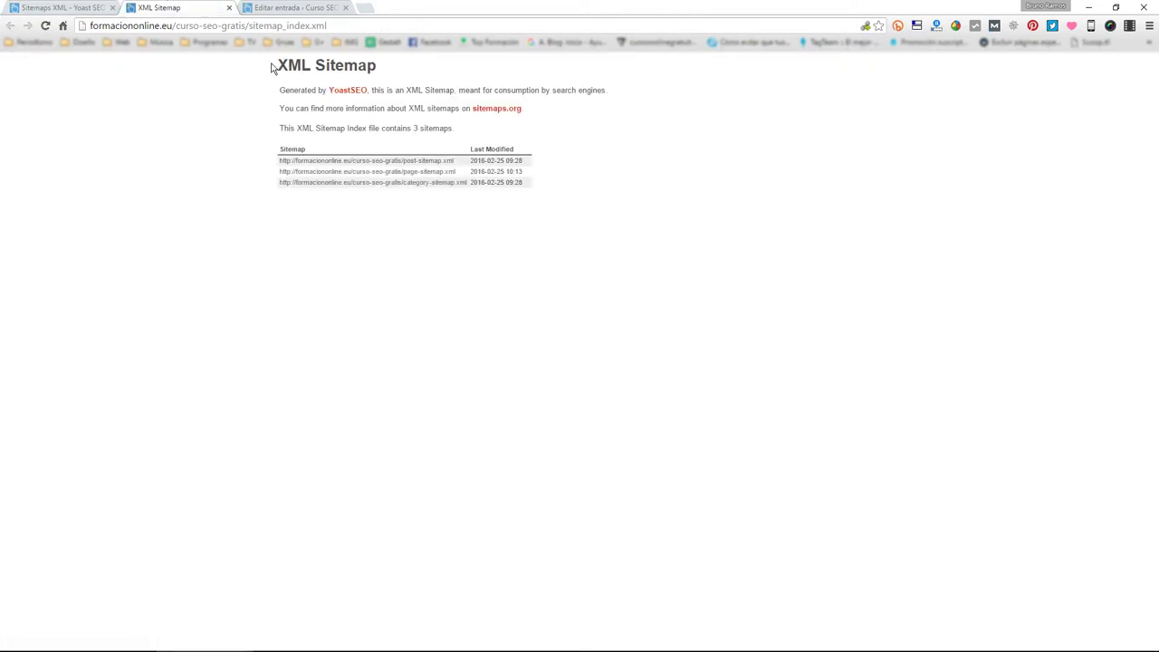
{"action": "middle_click", "coordinate": [357, 162]}
{"action": "middle_click", "coordinate": [358, 172]}
{"action": "middle_click", "coordinate": [365, 182]}
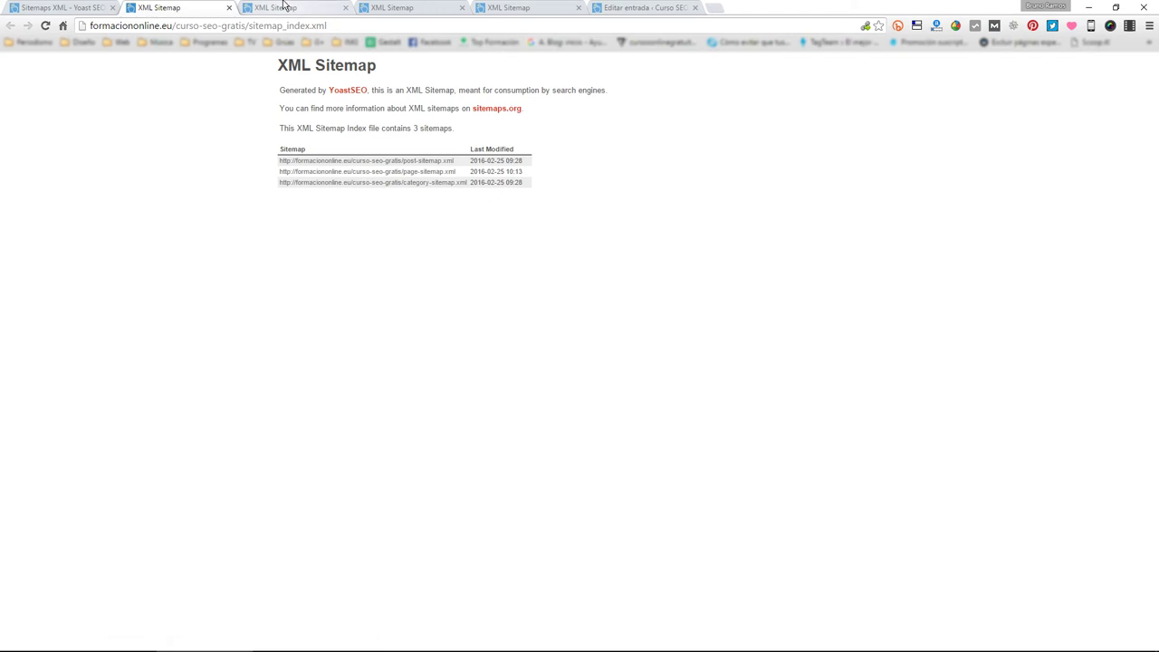
- Examine the URLs listed in the post, page and category sitemaps, and close all the sitemap pages
{"action": "left_click", "coordinate": [284, 6]}
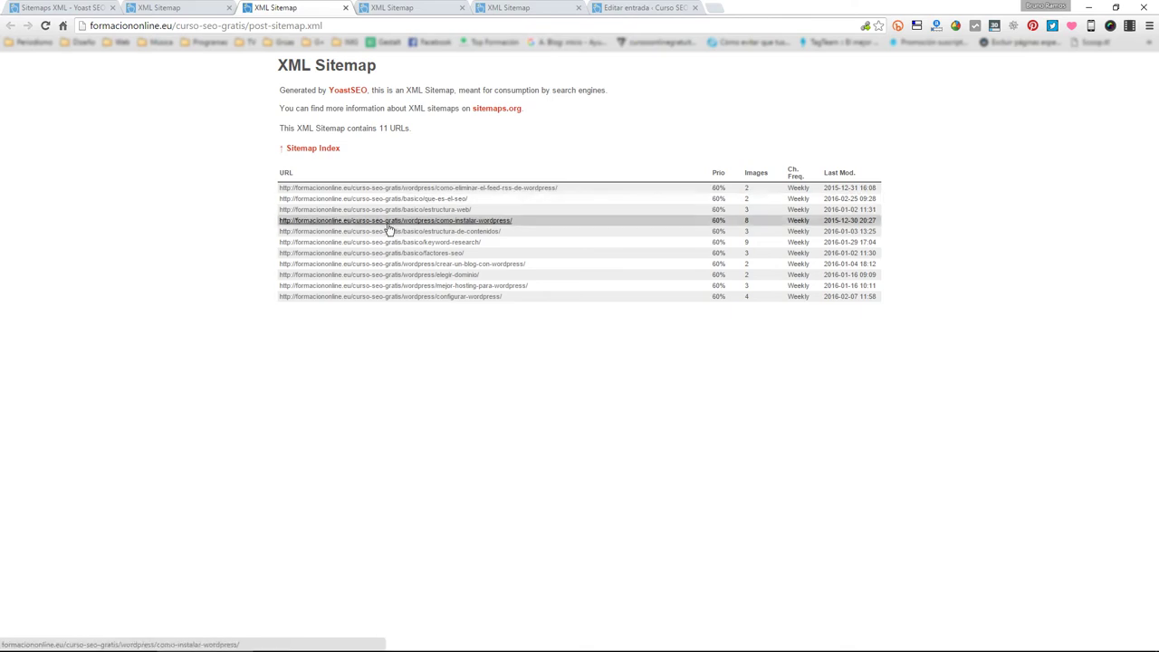
{"action": "left_click", "coordinate": [398, 6]}
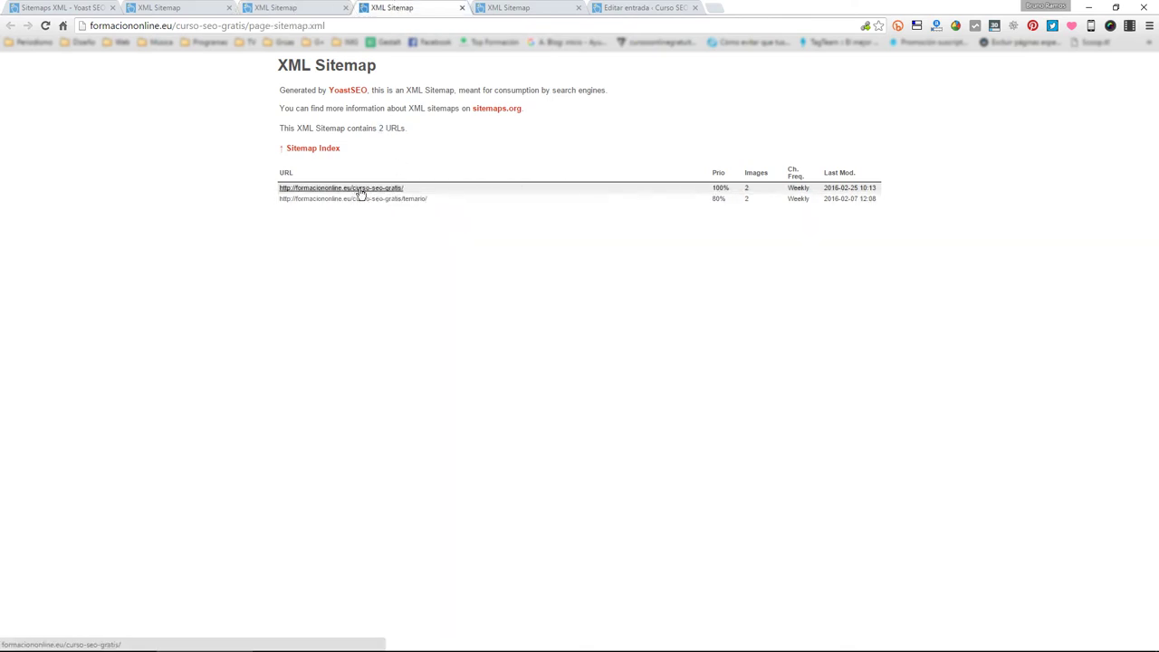
{"action": "left_click", "coordinate": [505, 7]}
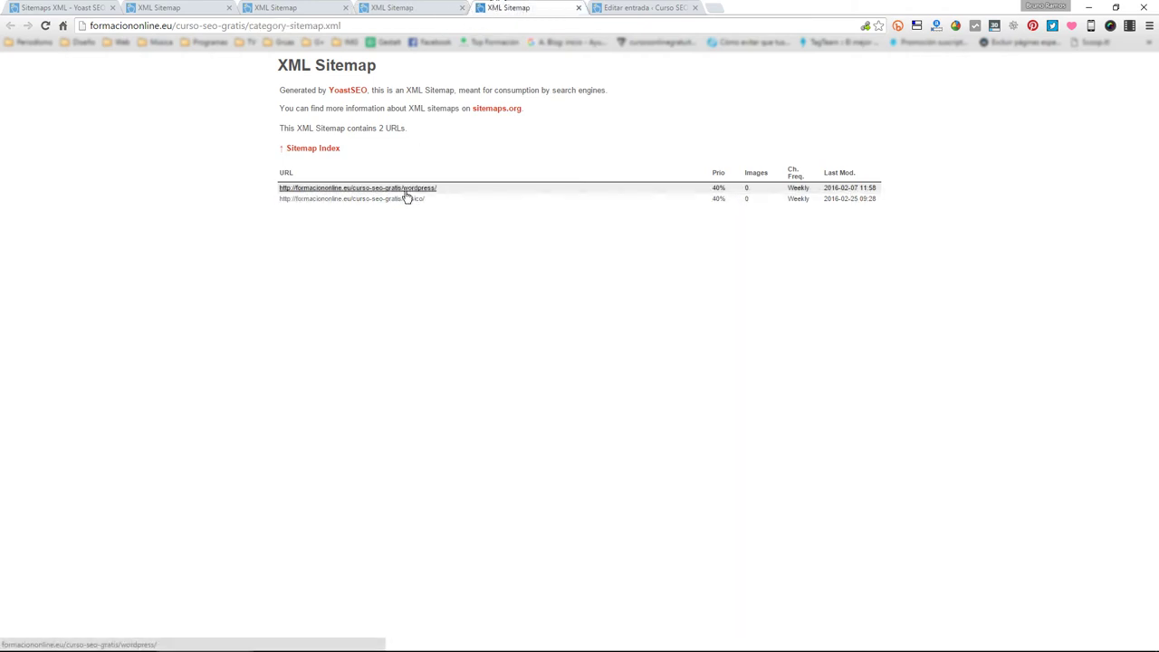
{"action": "middle_click", "coordinate": [534, 8]}
{"action": "middle_click", "coordinate": [393, 7]}
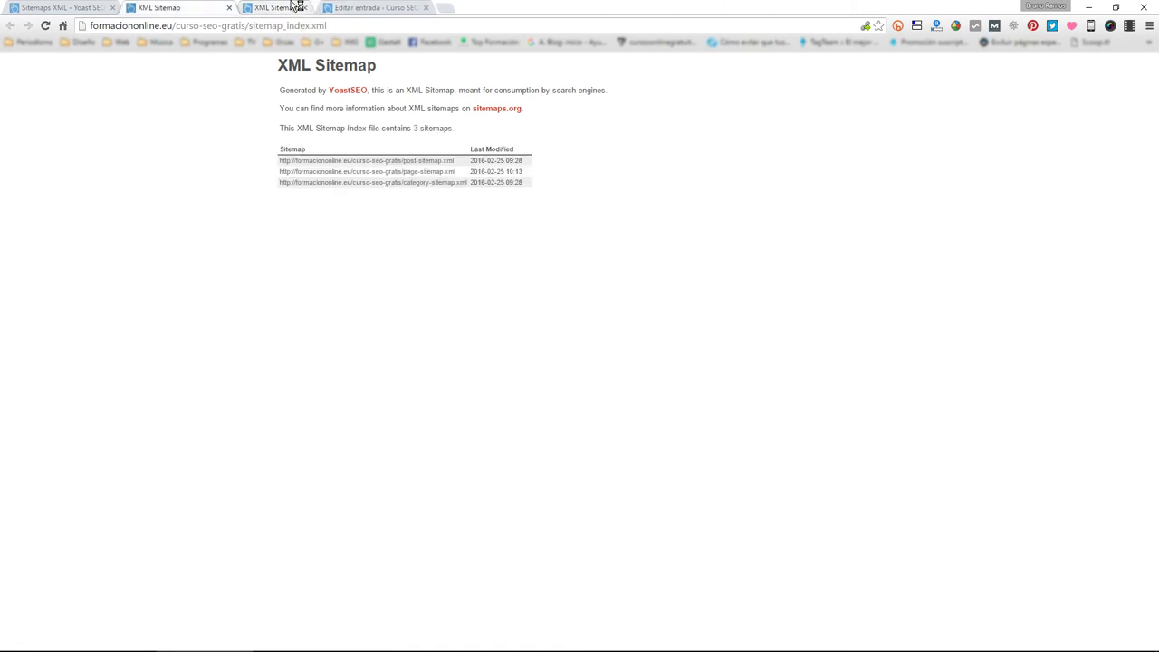
{"action": "middle_click", "coordinate": [298, 8]}
{"action": "middle_click", "coordinate": [148, 8]}
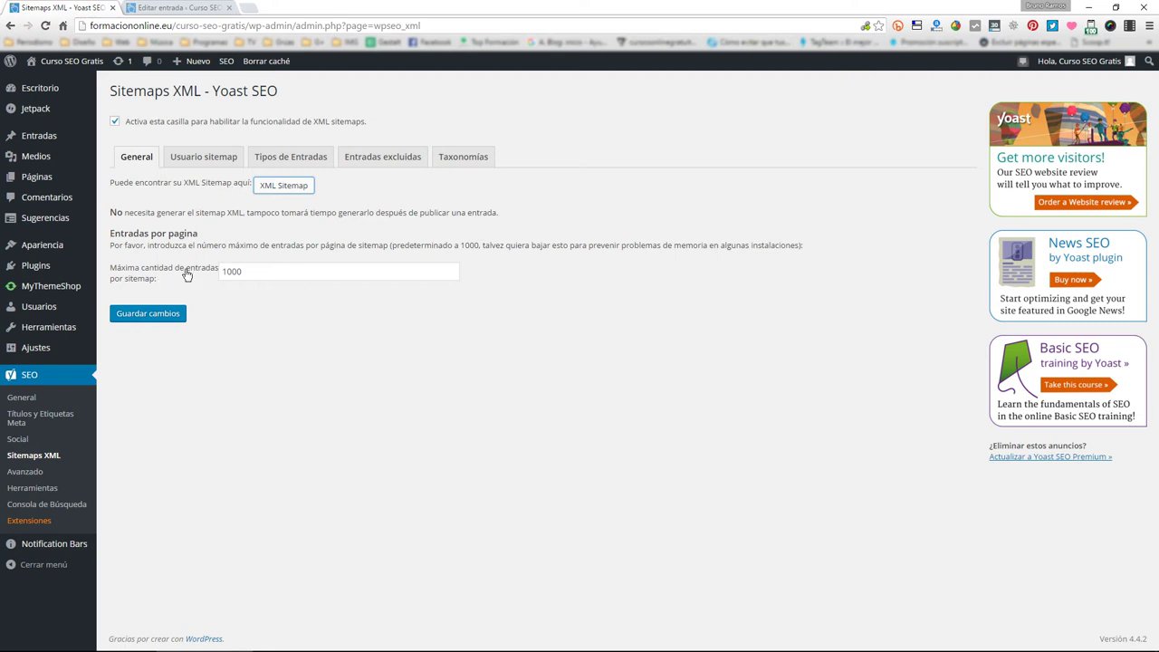
- Review the maximum entries per sitemap and the user sitemap, post types, excluded posts, taxonomies and general sections of the XML sitemap settings
{"action": "key", "text": "Tab"}
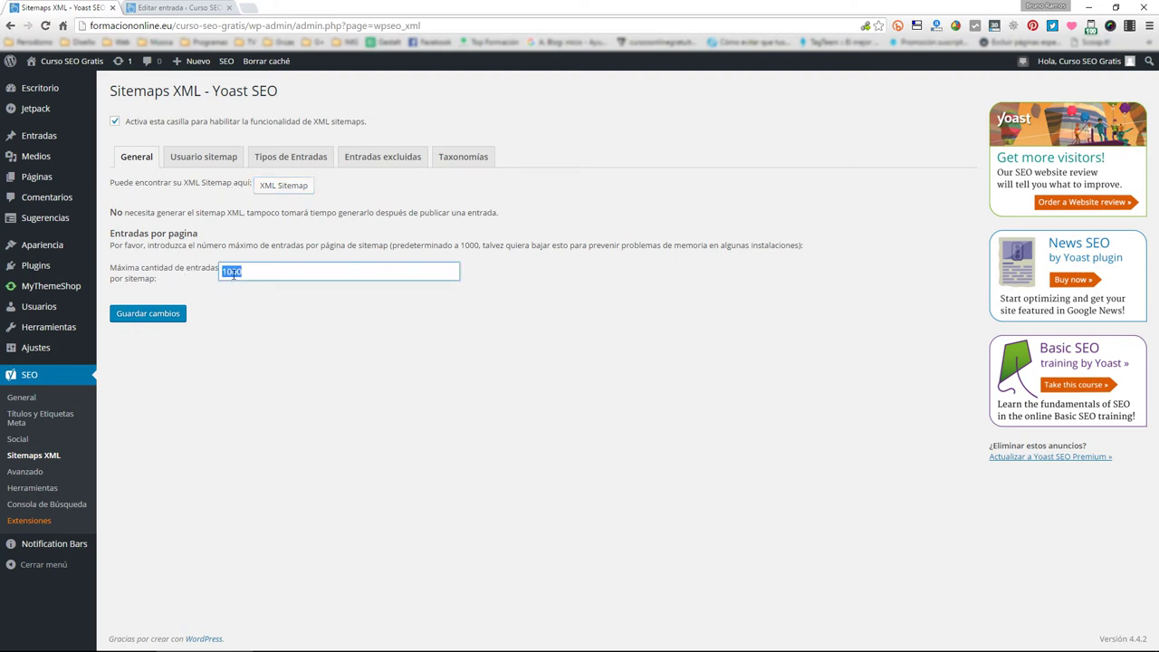
{"action": "left_click", "coordinate": [213, 164]}
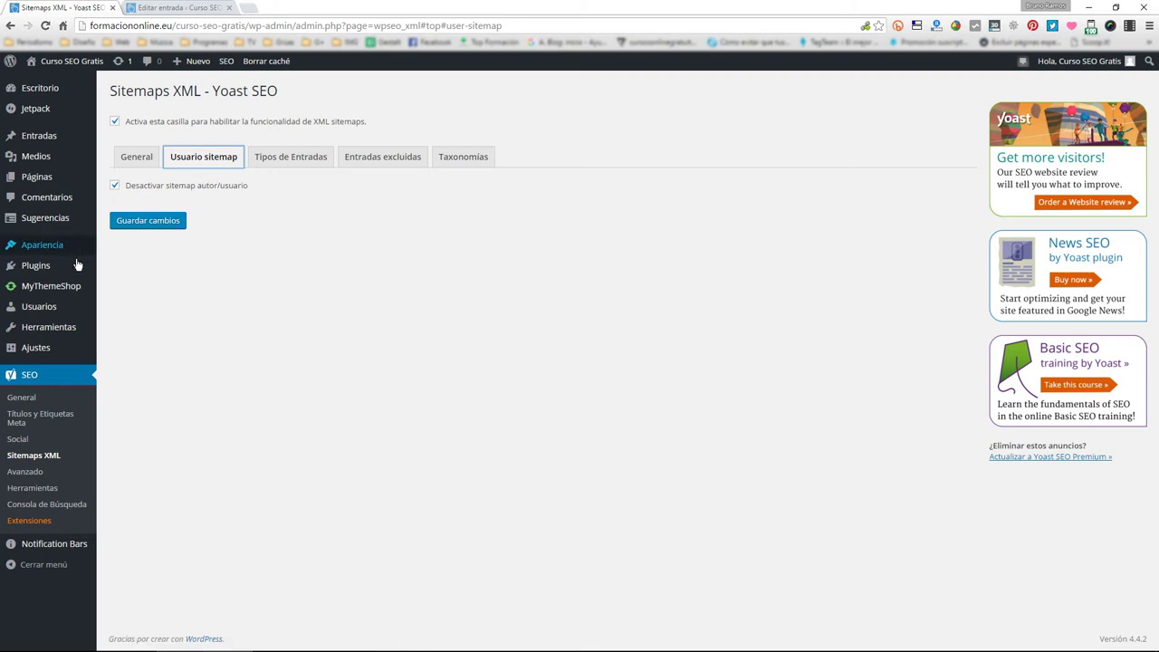
{"action": "left_click", "coordinate": [290, 163]}
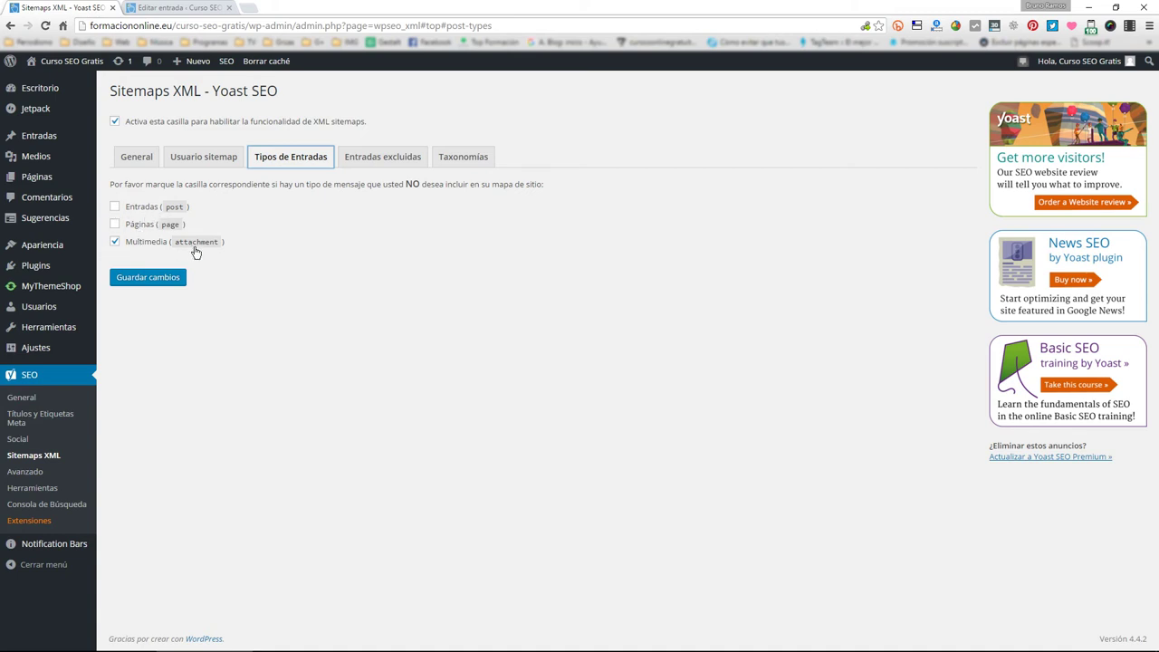
{"action": "left_click", "coordinate": [394, 160]}
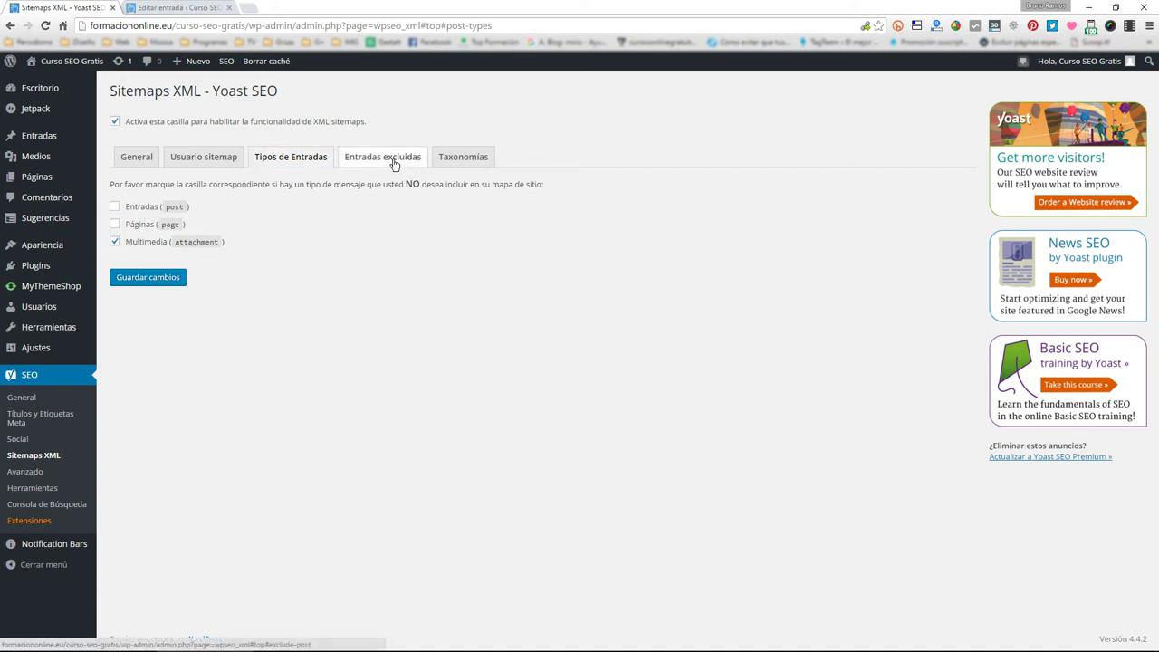
{"action": "left_click", "coordinate": [332, 213]}
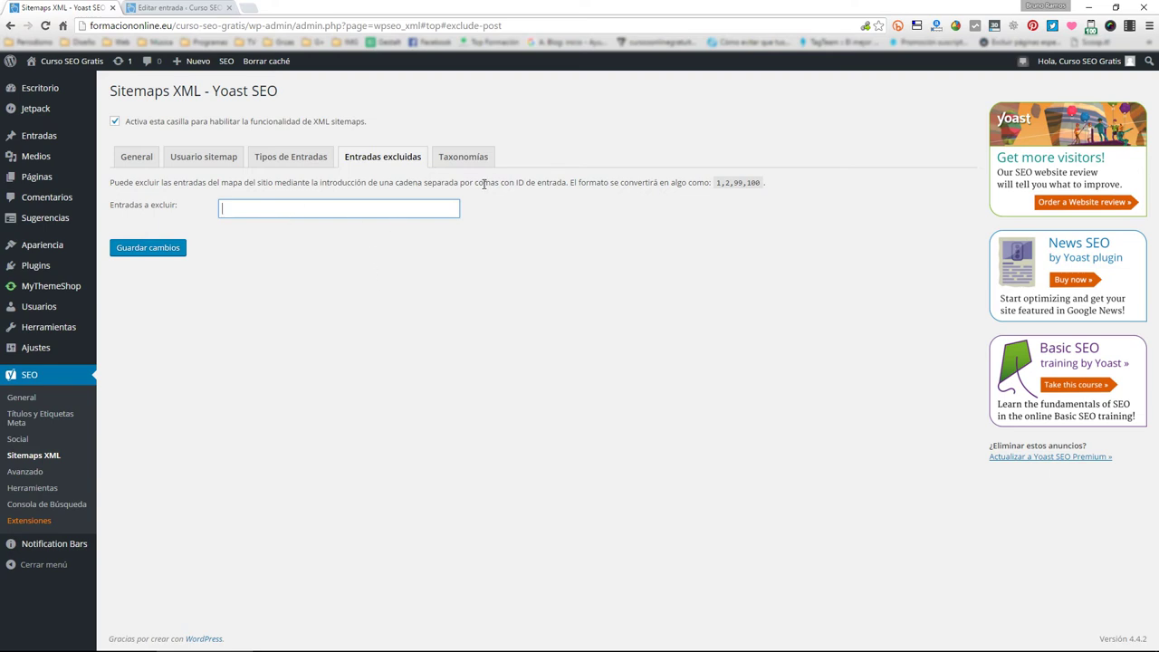
{"action": "left_click", "coordinate": [470, 157]}
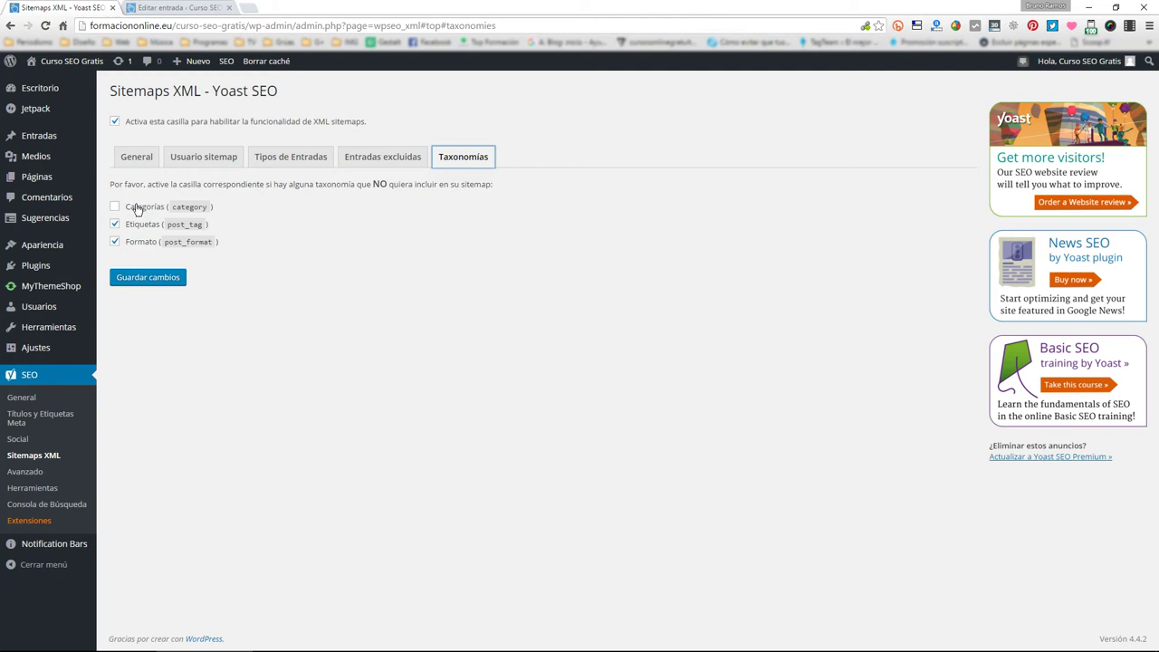
{"action": "left_click", "coordinate": [138, 158]}
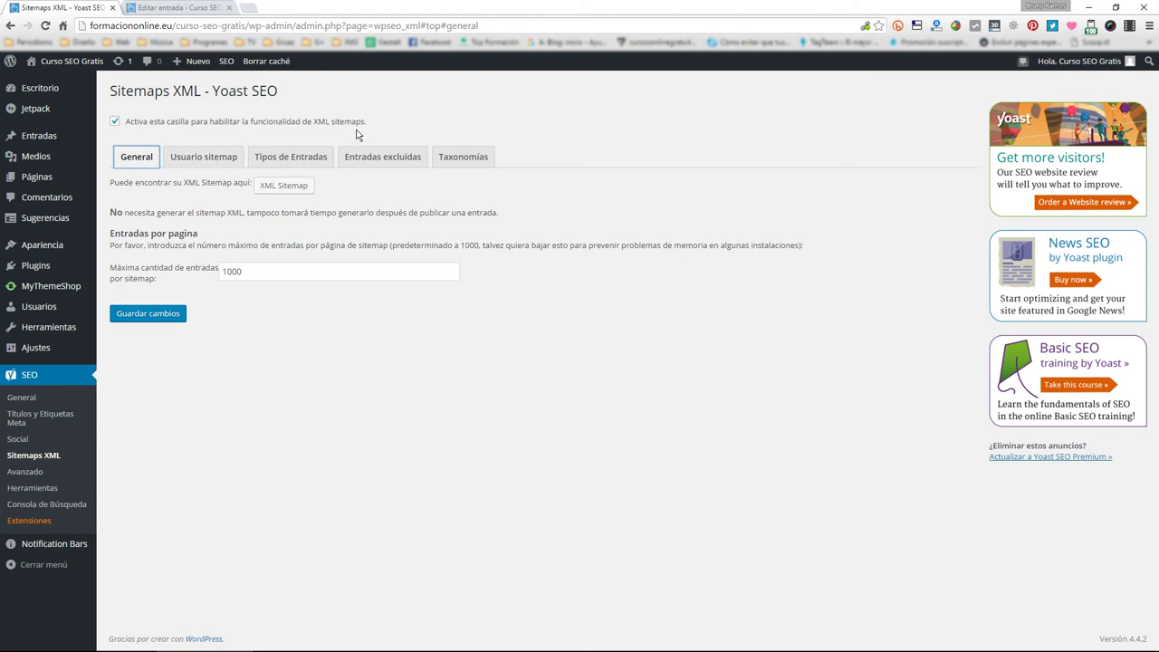
{"action": "left_click_drag", "start_coordinate": [366, 122], "coordinate": [313, 123]}
- Open Yoast's advanced settings, and view the published "¿Qué es el SEO?" post from its editor
{"action": "left_click", "coordinate": [61, 472]}
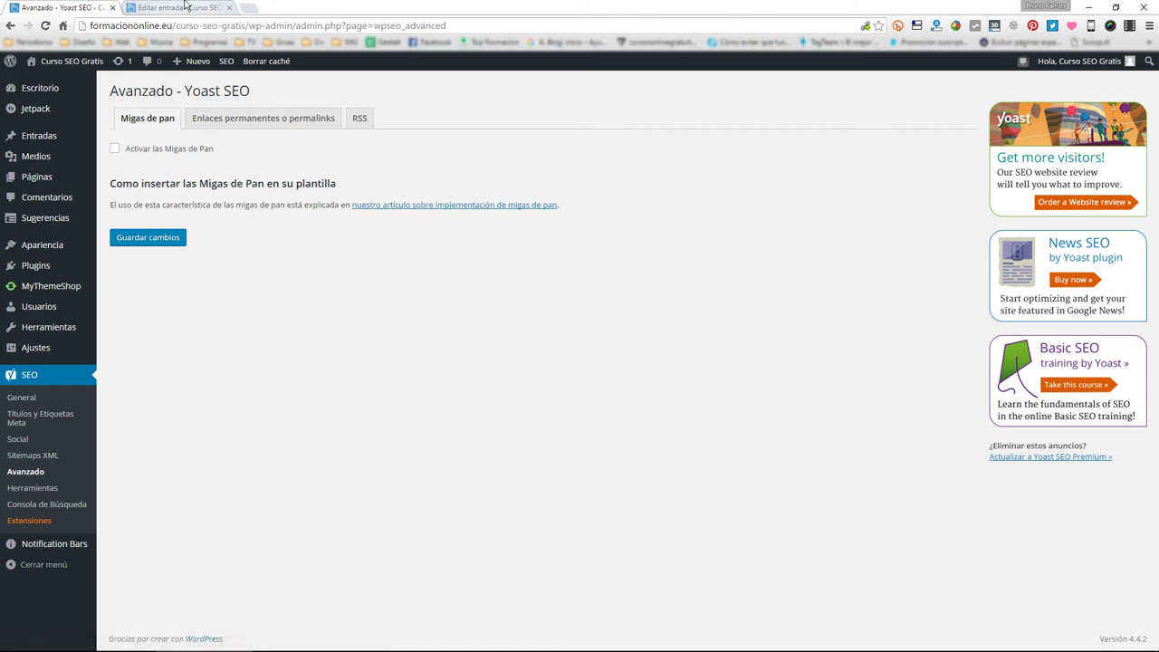
{"action": "left_click", "coordinate": [186, 6]}
{"action": "scroll", "coordinate": [196, 67], "scroll_direction": "up", "scroll_amount": 5}
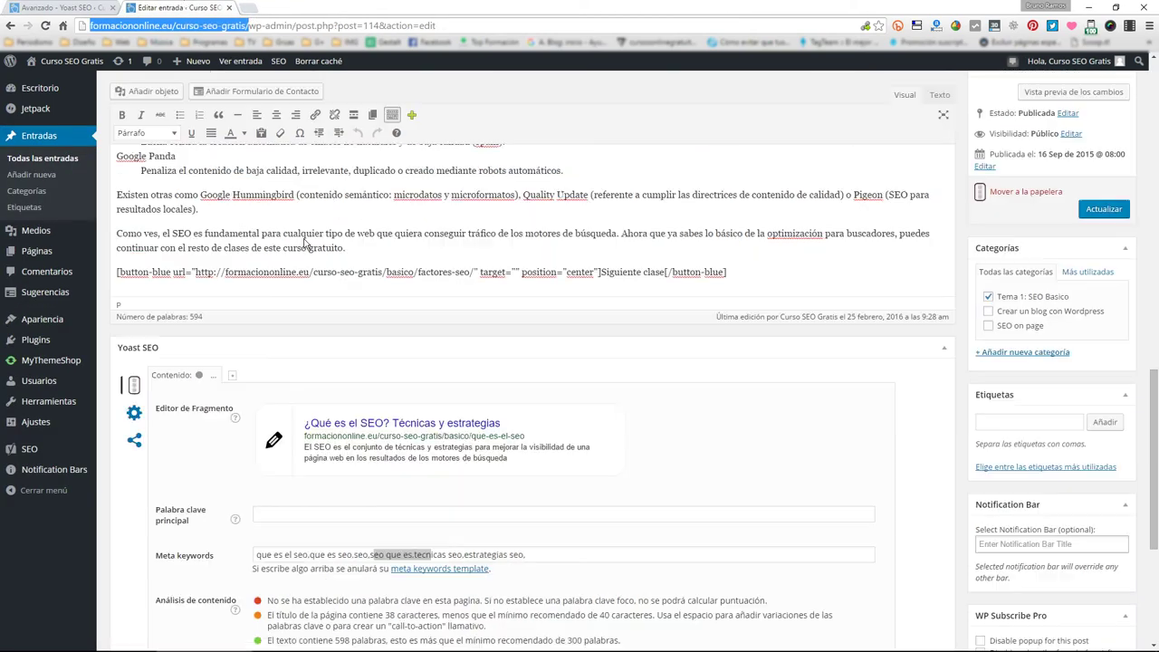
{"action": "left_click", "coordinate": [251, 61]}
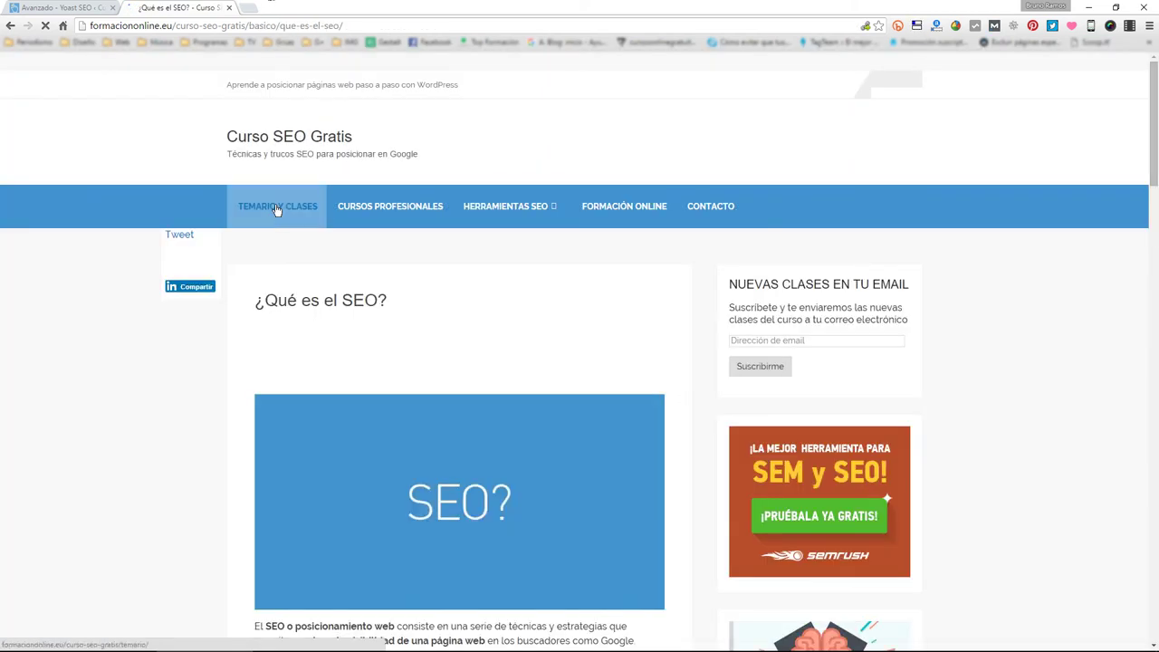
- Examine the heading and content of the published "¿Qué es el SEO?" post for a breadcrumb trail
{"action": "scroll", "coordinate": [277, 211], "scroll_direction": "down", "scroll_amount": 5}
{"action": "scroll", "coordinate": [277, 211], "scroll_direction": "up", "scroll_amount": 3}
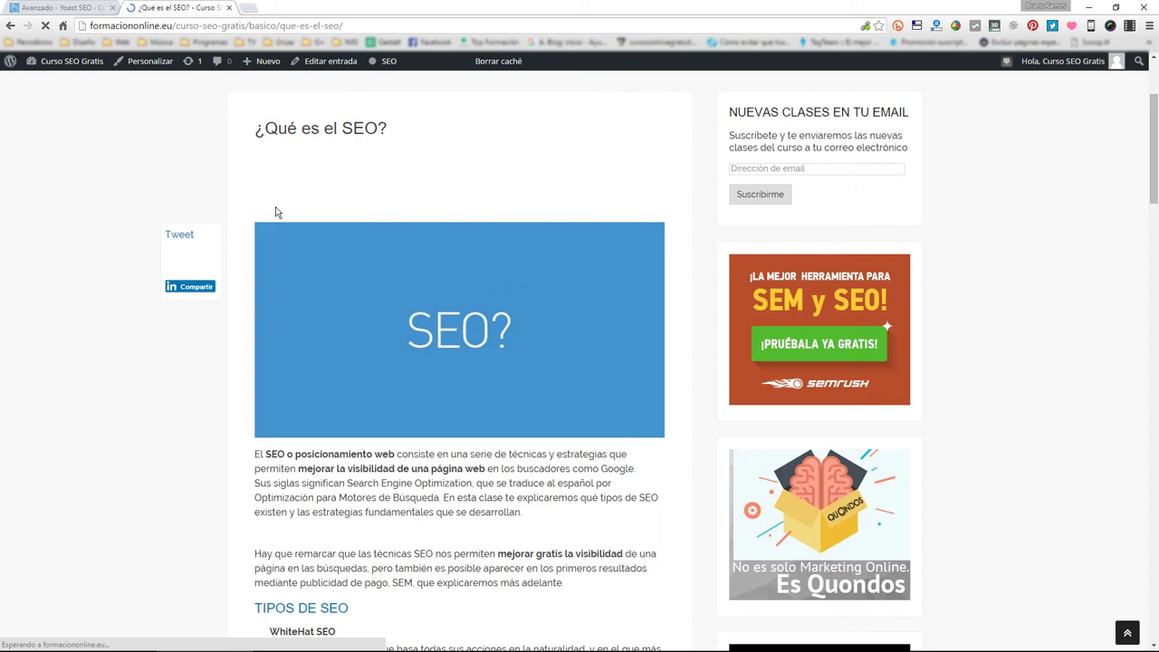
{"action": "scroll", "coordinate": [275, 211], "scroll_direction": "up", "scroll_amount": 2}
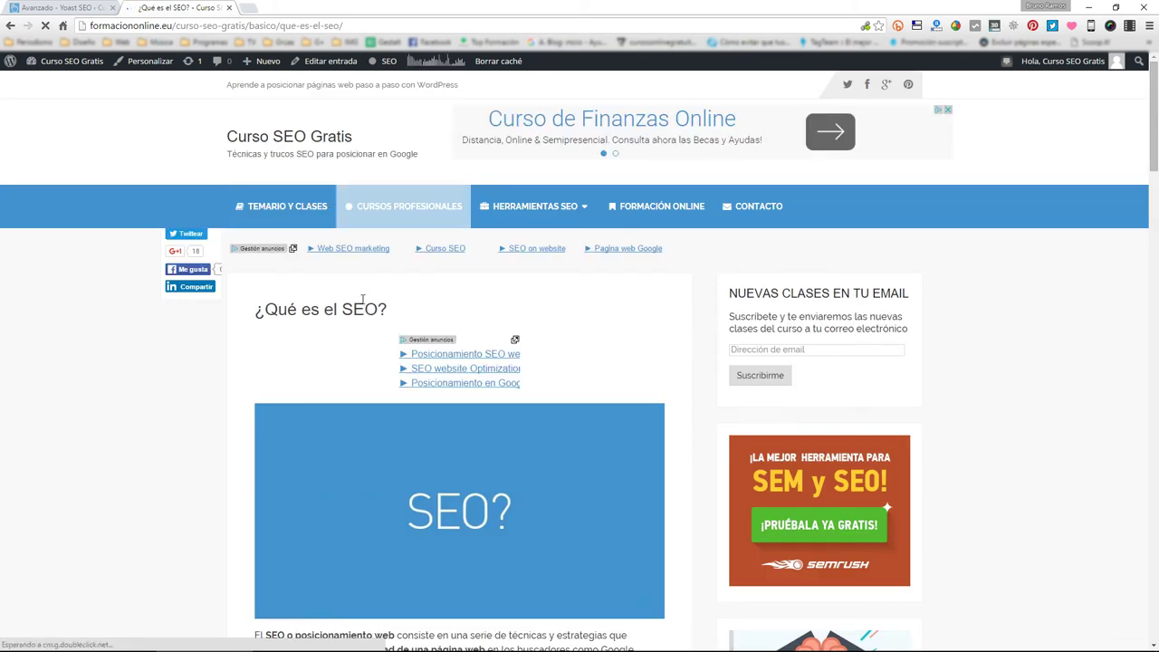
{"action": "scroll", "coordinate": [305, 299], "scroll_direction": "down", "scroll_amount": 3}
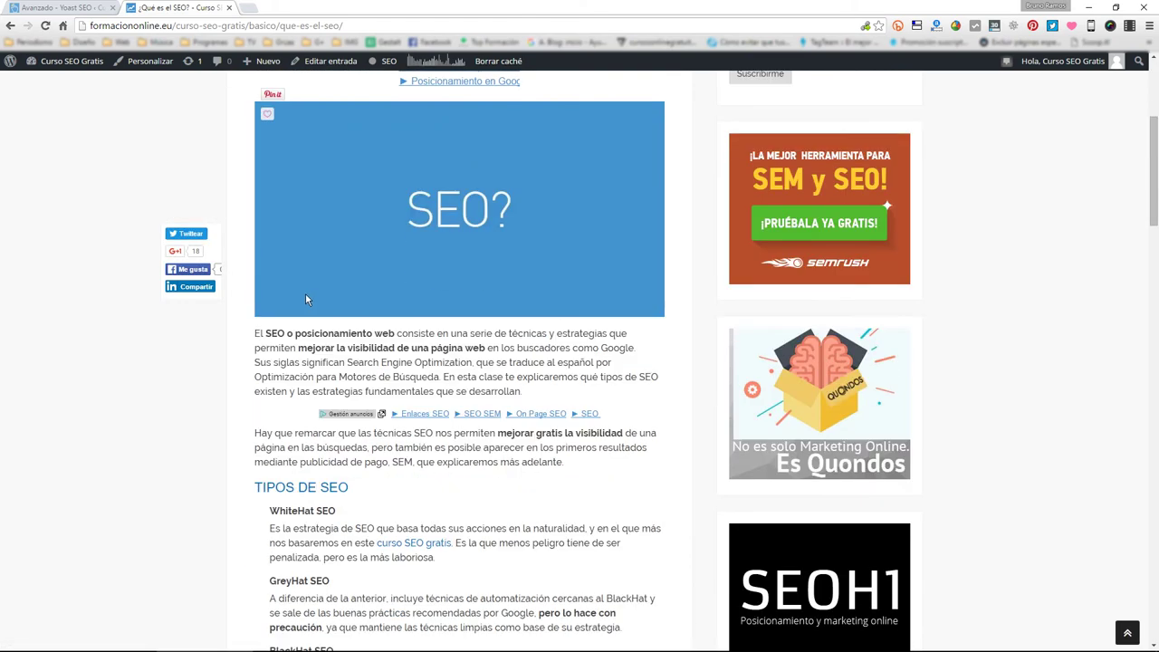
{"action": "scroll", "coordinate": [305, 300], "scroll_direction": "up", "scroll_amount": 3}
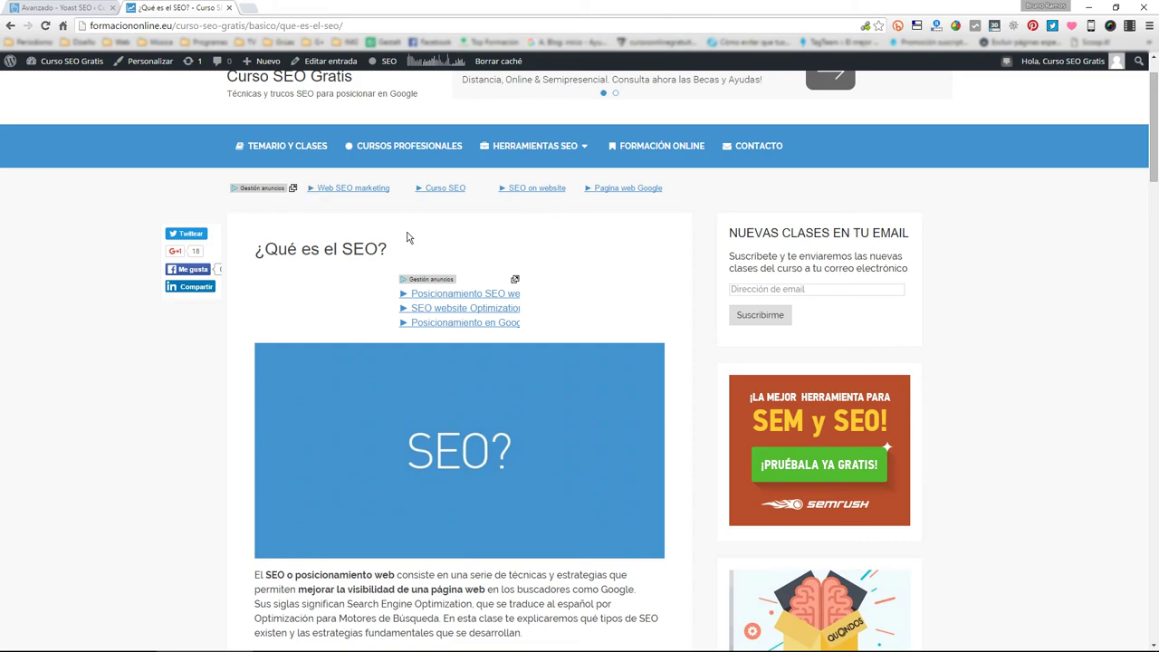
{"action": "left_click_drag", "start_coordinate": [253, 249], "coordinate": [406, 251]}
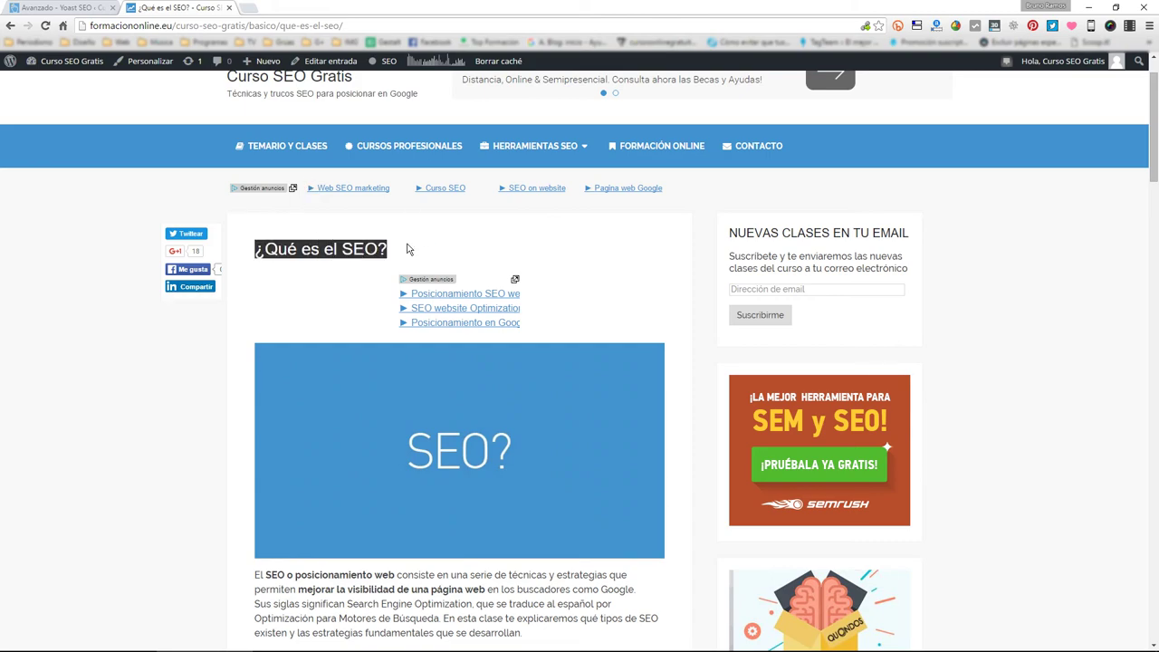
{"action": "scroll", "coordinate": [406, 250], "scroll_direction": "down", "scroll_amount": 5}
{"action": "scroll", "coordinate": [406, 244], "scroll_direction": "down", "scroll_amount": 10}
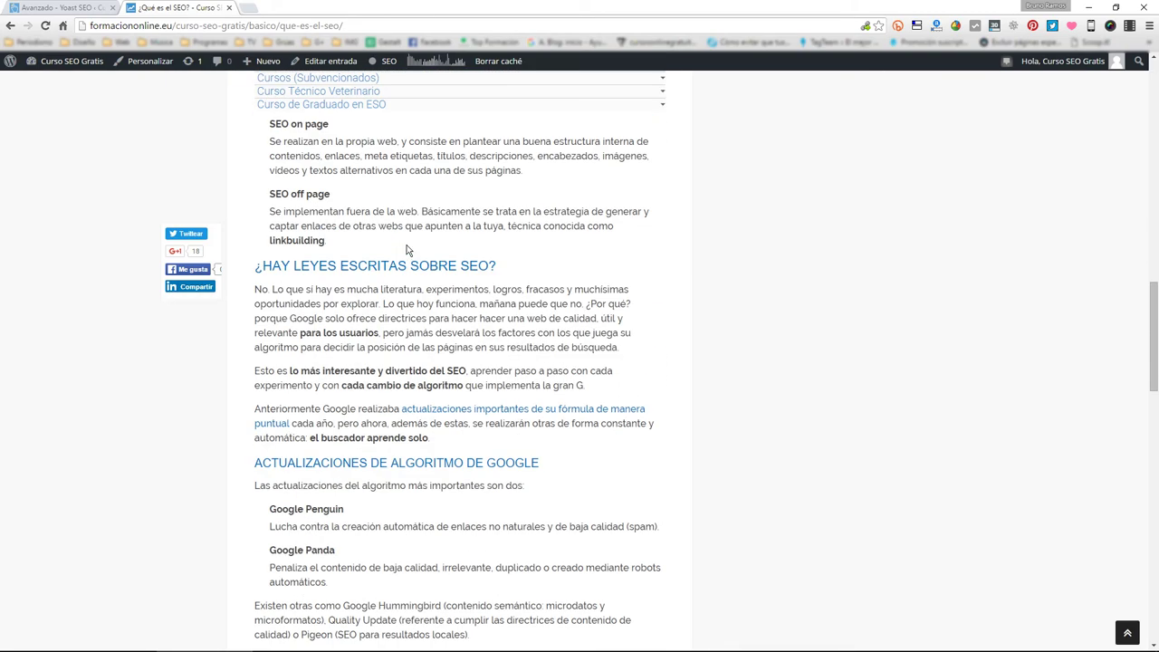
{"action": "scroll", "coordinate": [407, 251], "scroll_direction": "up", "scroll_amount": 4}
{"action": "scroll", "coordinate": [406, 250], "scroll_direction": "up", "scroll_amount": 5}
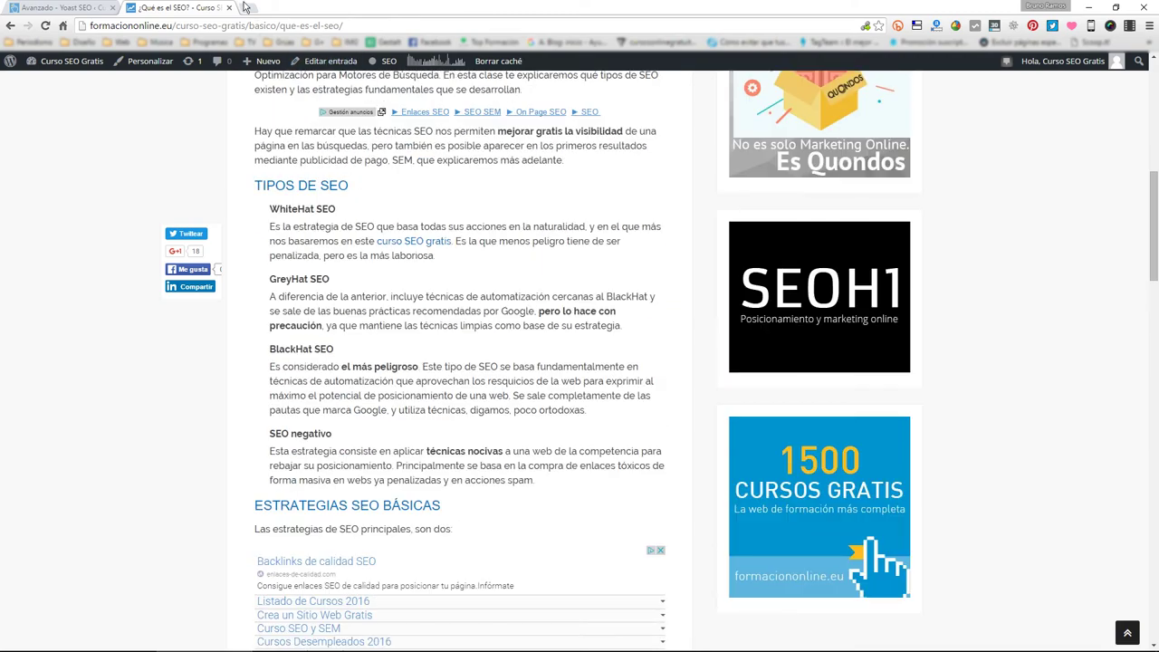
- Open formaciononline.eu in a new tab and examine the breadcrumb trail of its "135 cursos y tutoriales gratis de hostelería y turismo" article
{"action": "left_click", "coordinate": [244, 7]}
{"action": "type", "text": "formaciononline.eu"}
{"action": "key", "text": "Return"}
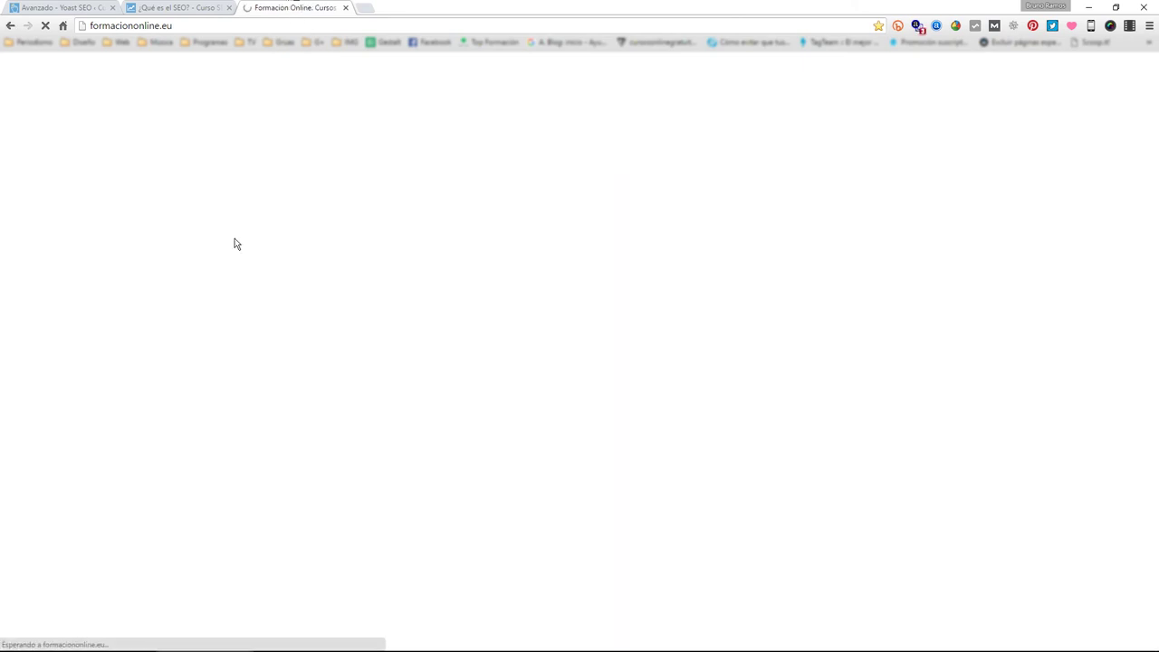
{"action": "scroll", "coordinate": [308, 348], "scroll_direction": "down", "scroll_amount": 2}
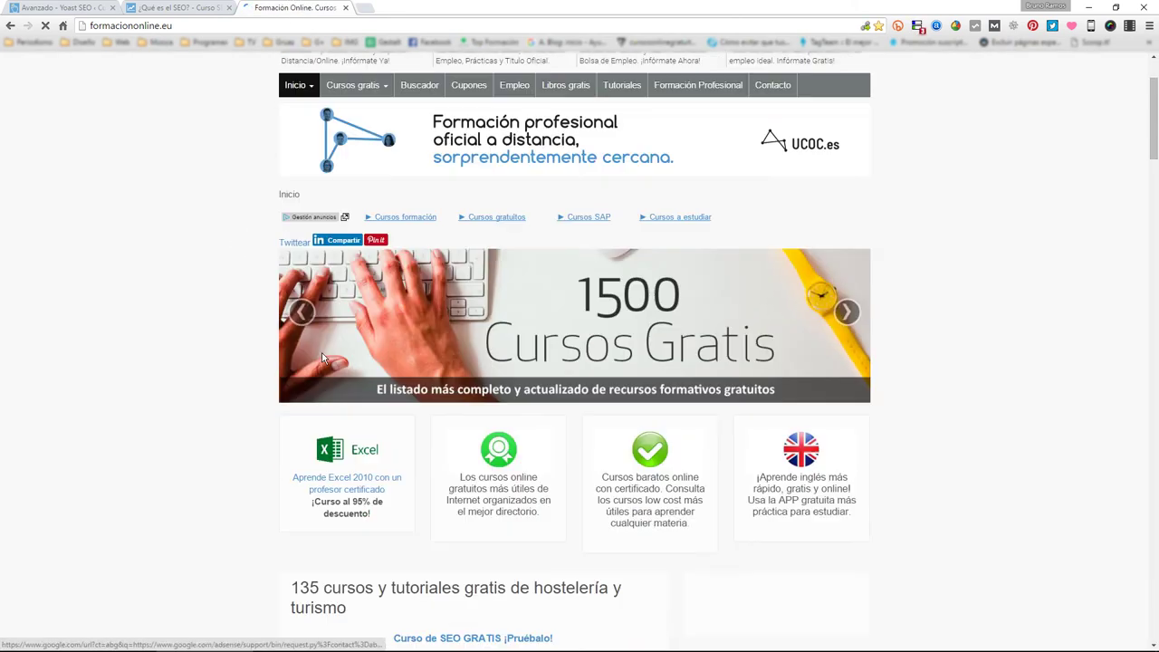
{"action": "scroll", "coordinate": [322, 357], "scroll_direction": "down", "scroll_amount": 2}
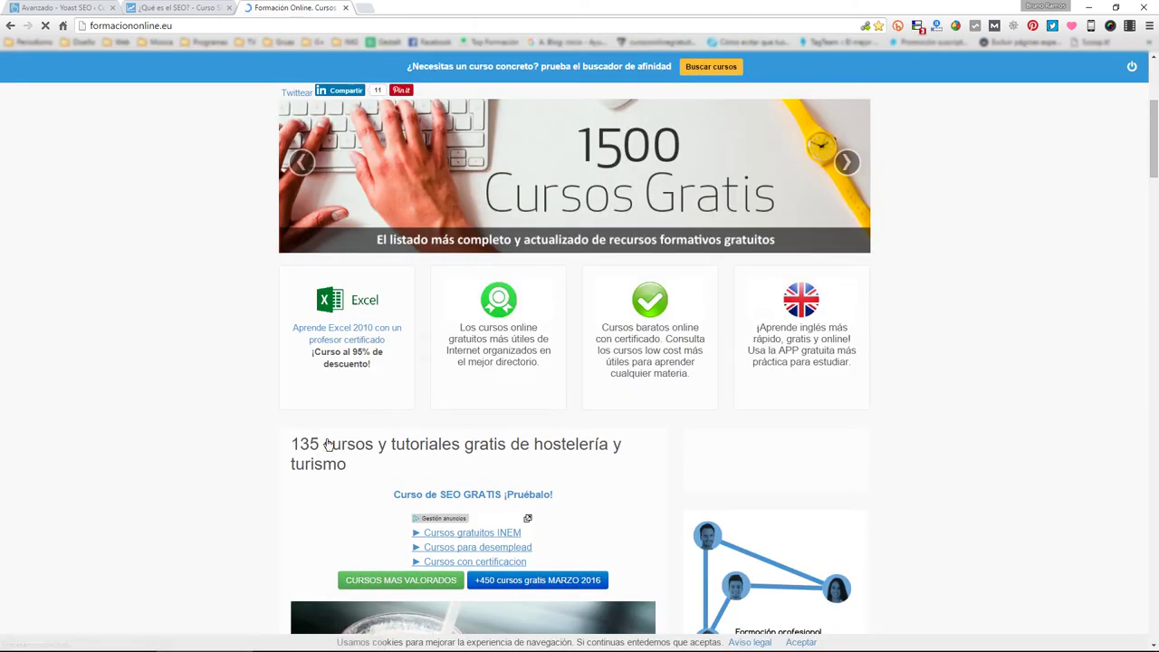
{"action": "left_click", "coordinate": [345, 451]}
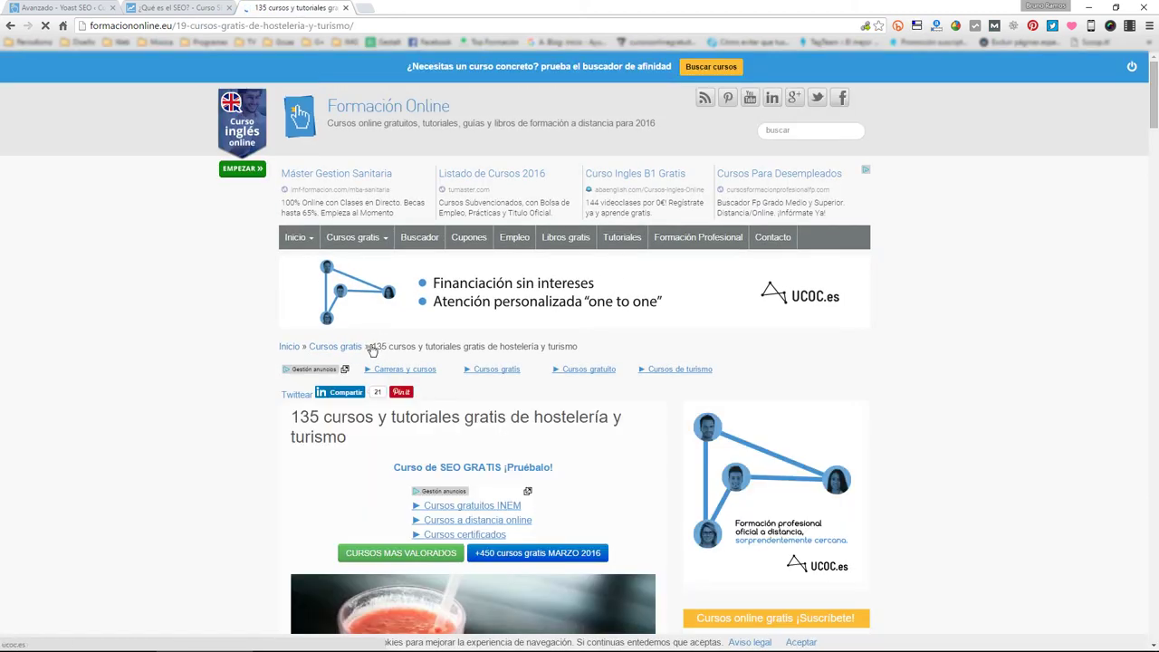
{"action": "left_click_drag", "start_coordinate": [387, 346], "coordinate": [570, 345]}
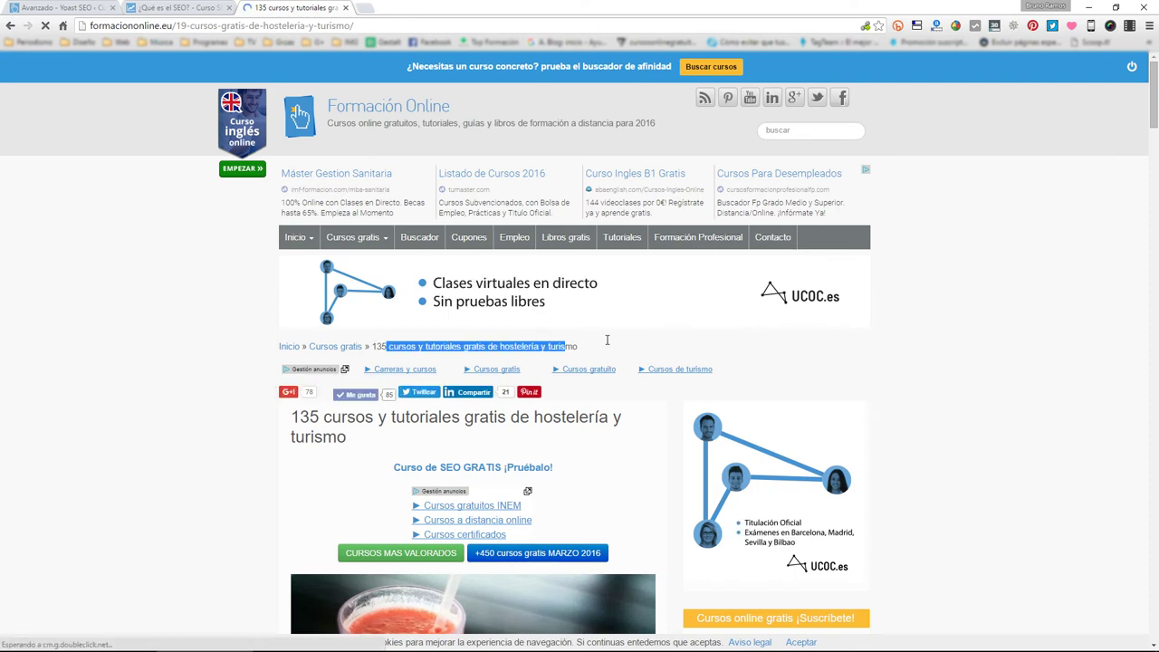
{"action": "scroll", "coordinate": [606, 340], "scroll_direction": "down", "scroll_amount": 3}
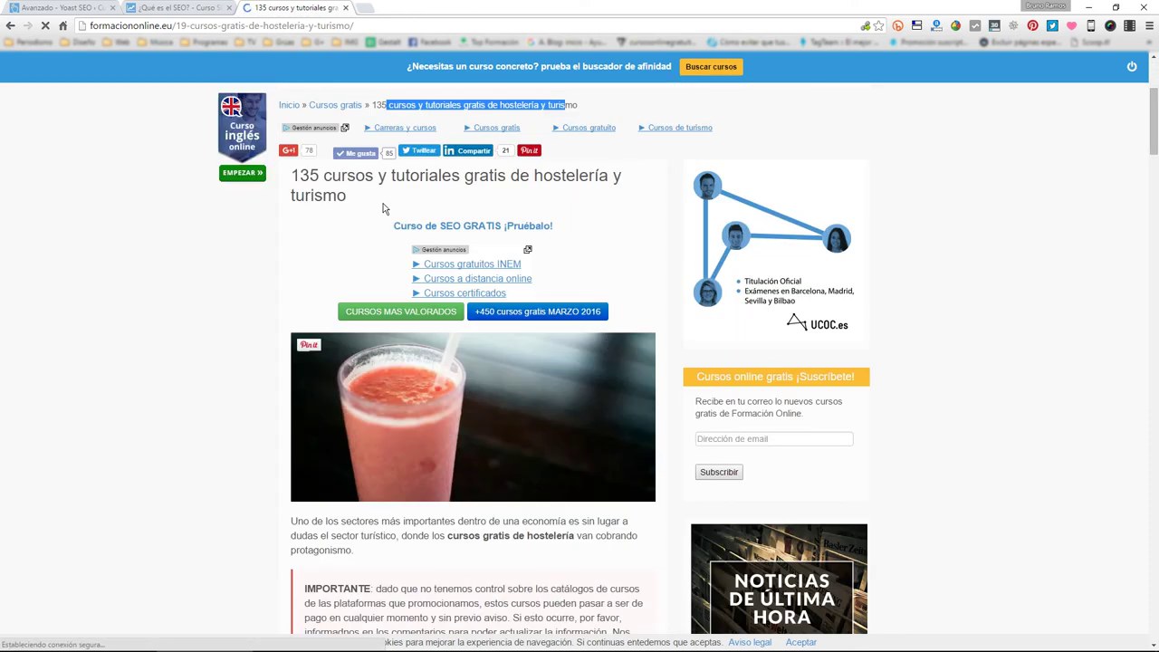
- Search Google for "135 cursos y tutoriales gratis de hostelería y turismo" and examine the breadcrumb path in the formaciononline.eu result
{"action": "triple_click", "coordinate": [288, 177]}
{"action": "left_click", "coordinate": [366, 7]}
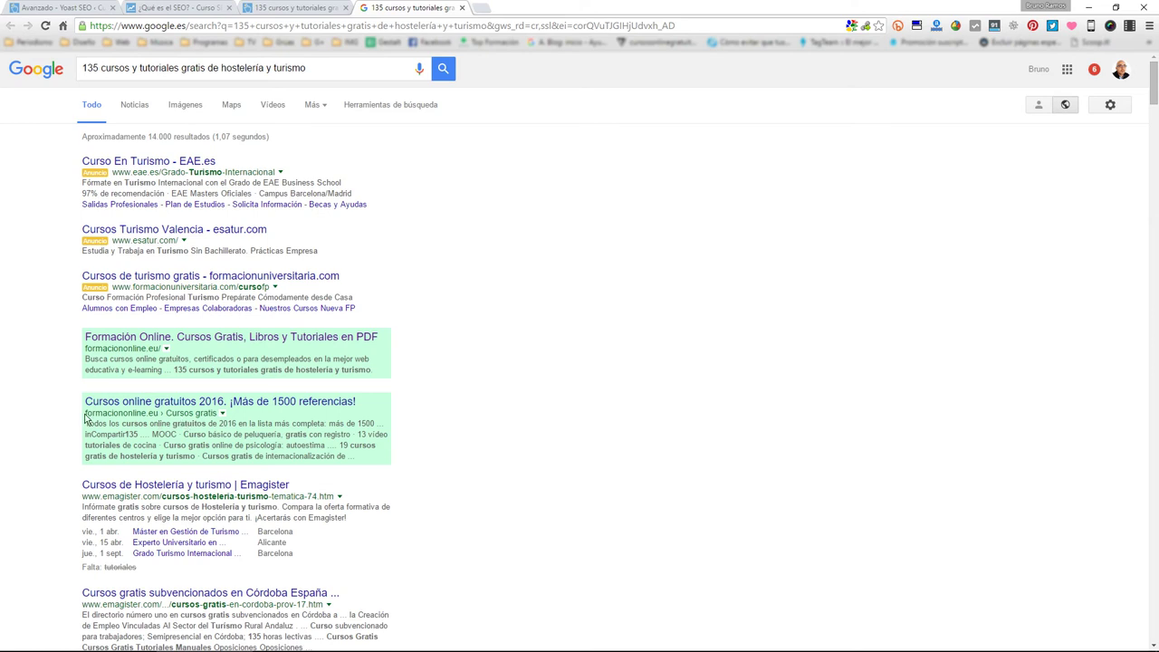
{"action": "left_click_drag", "start_coordinate": [165, 413], "coordinate": [216, 413]}
{"action": "left_click_drag", "start_coordinate": [87, 412], "coordinate": [214, 413]}
{"action": "left_click", "coordinate": [168, 412]}
{"action": "scroll", "coordinate": [185, 423], "scroll_direction": "down", "scroll_amount": 1}
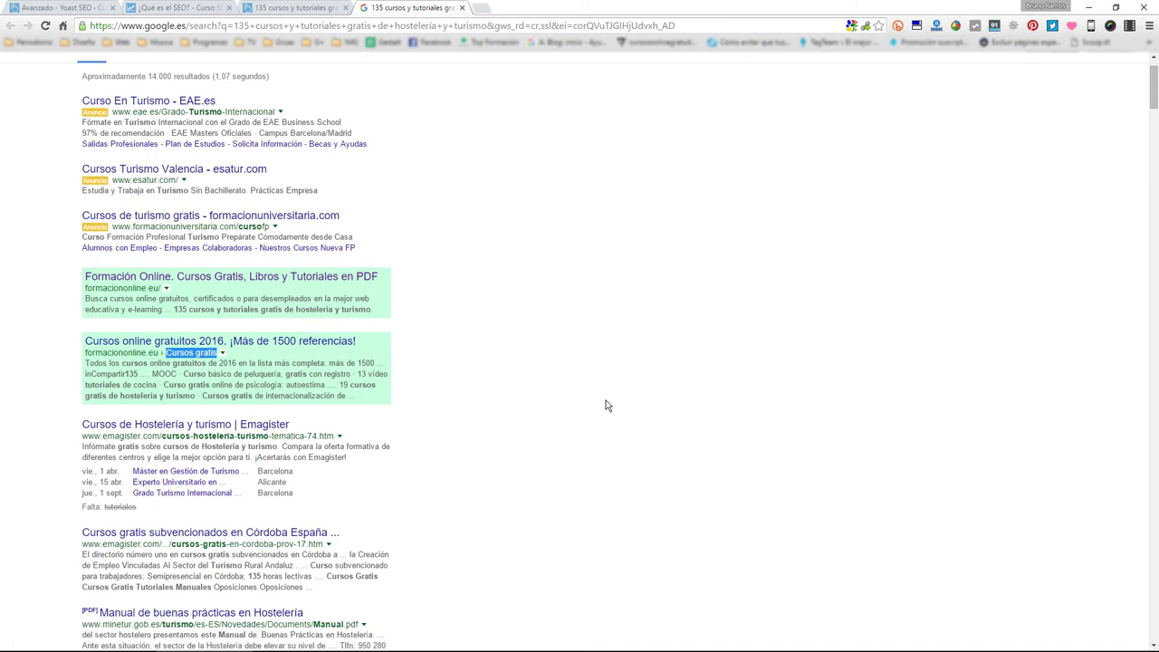
{"action": "left_click", "coordinate": [487, 365]}
{"action": "left_click_drag", "start_coordinate": [124, 352], "coordinate": [217, 353]}
{"action": "scroll", "coordinate": [322, 247], "scroll_direction": "down", "scroll_amount": 2}
{"action": "scroll", "coordinate": [322, 247], "scroll_direction": "up", "scroll_amount": 2}
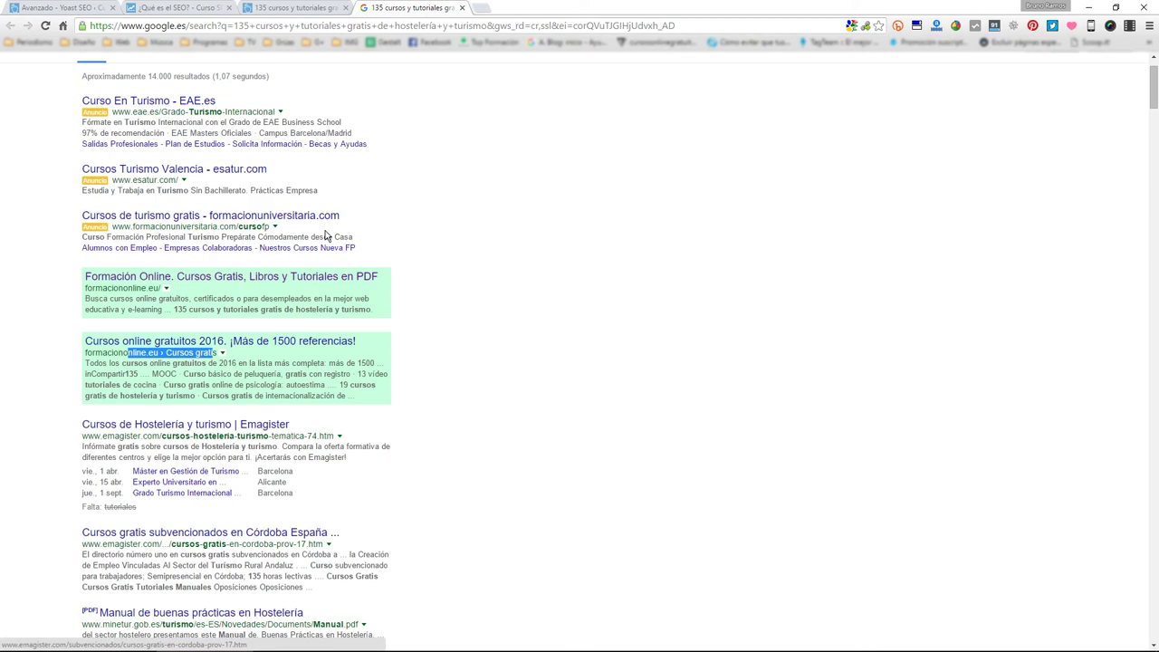
- Compare the URL shown in Emagister's search result with the breadcrumb path of the formaciononline.eu result
{"action": "left_click_drag", "start_coordinate": [80, 436], "coordinate": [268, 432]}
{"action": "left_click", "coordinate": [162, 436]}
{"action": "scroll", "coordinate": [275, 431], "scroll_direction": "down", "scroll_amount": 1}
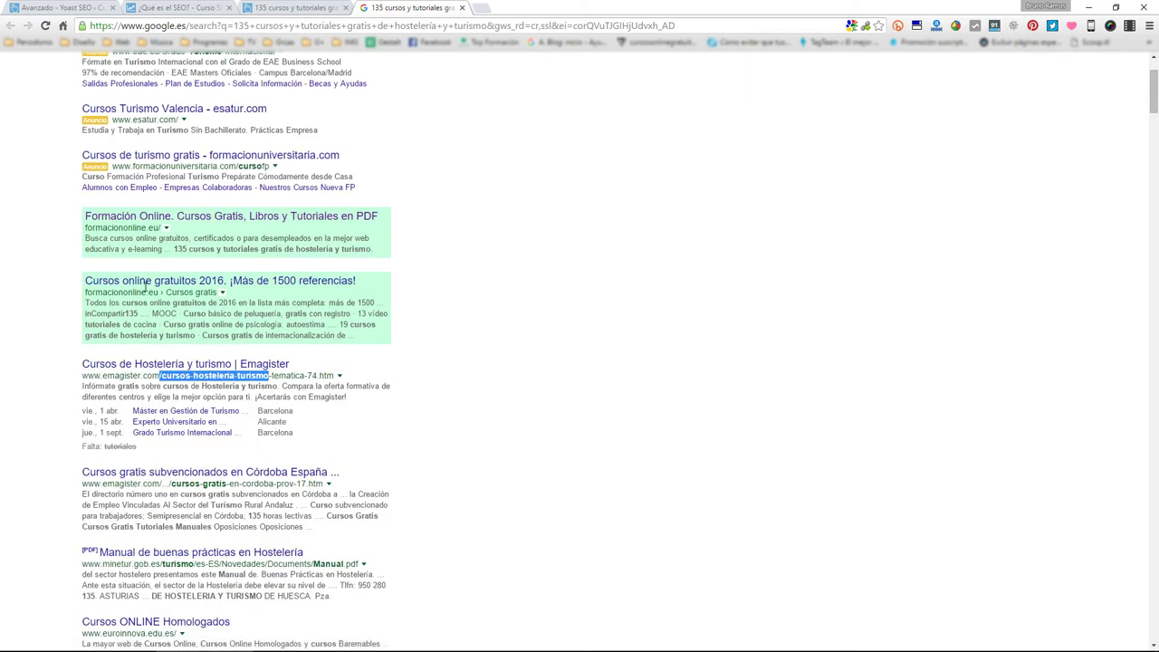
{"action": "left_click_drag", "start_coordinate": [86, 291], "coordinate": [210, 292]}
{"action": "left_click", "coordinate": [515, 310]}
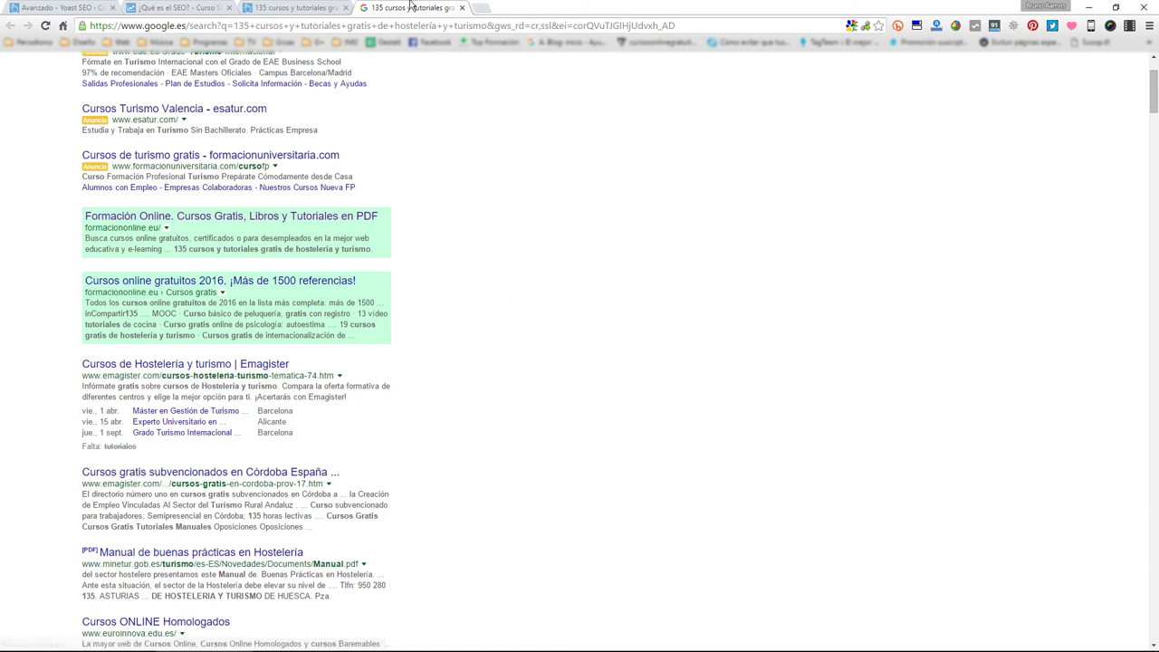
- Close the Google results and the course article, returning to the breadcrumb section of Yoast's advanced settings
{"action": "middle_click", "coordinate": [419, 7]}
{"action": "middle_click", "coordinate": [313, 7]}
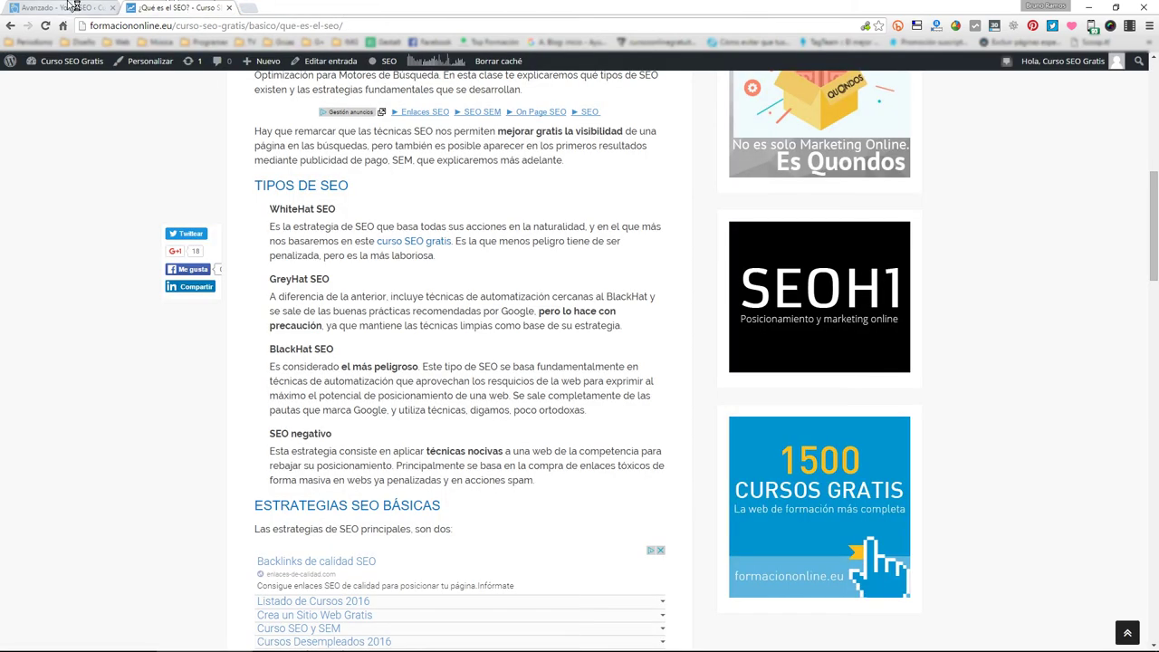
{"action": "left_click", "coordinate": [63, 7]}
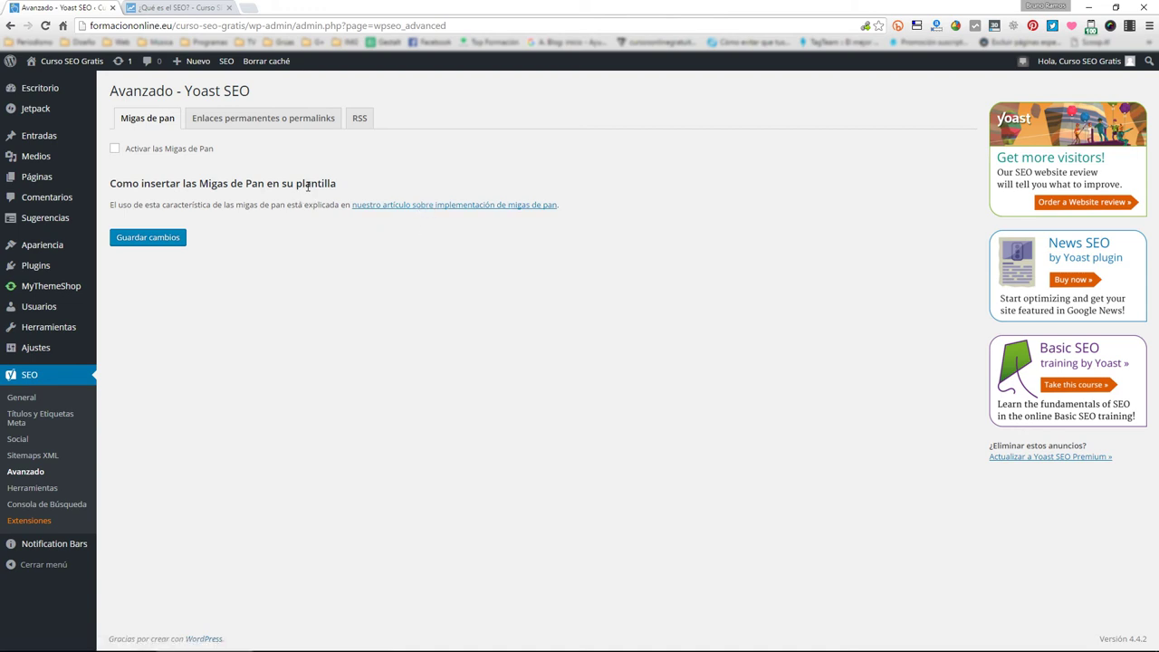
- Open the permalinks section of Yoast's advanced settings, and examine the path in the "¿Qué es el SEO?" post's URL
{"action": "left_click", "coordinate": [259, 118]}
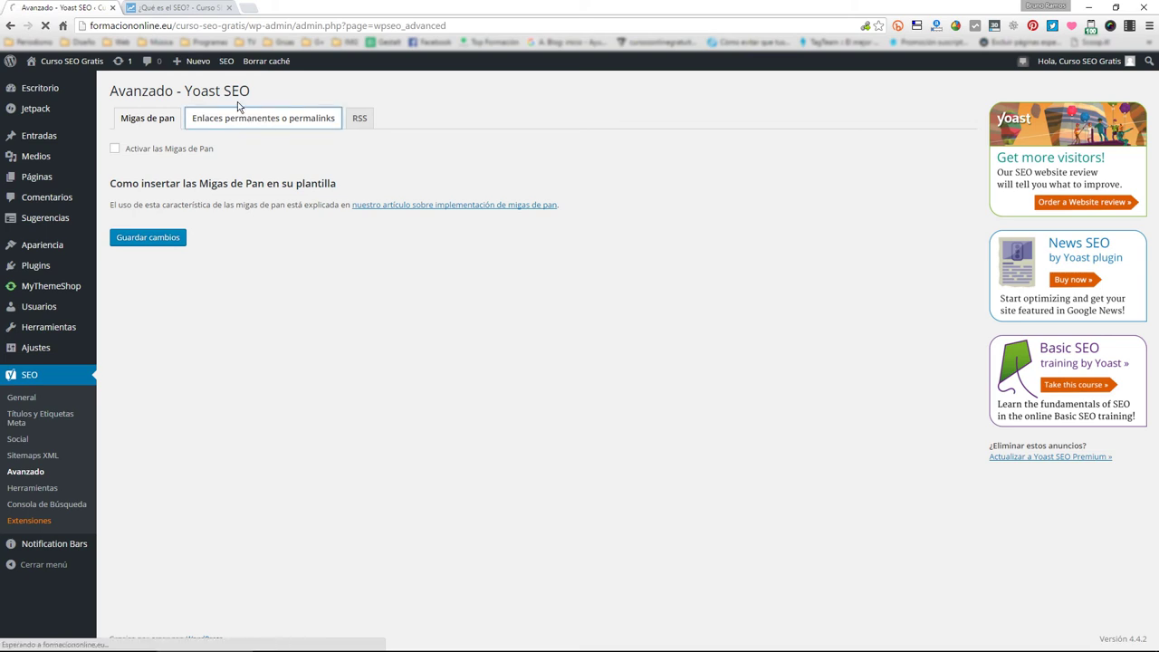
{"action": "left_click", "coordinate": [195, 7]}
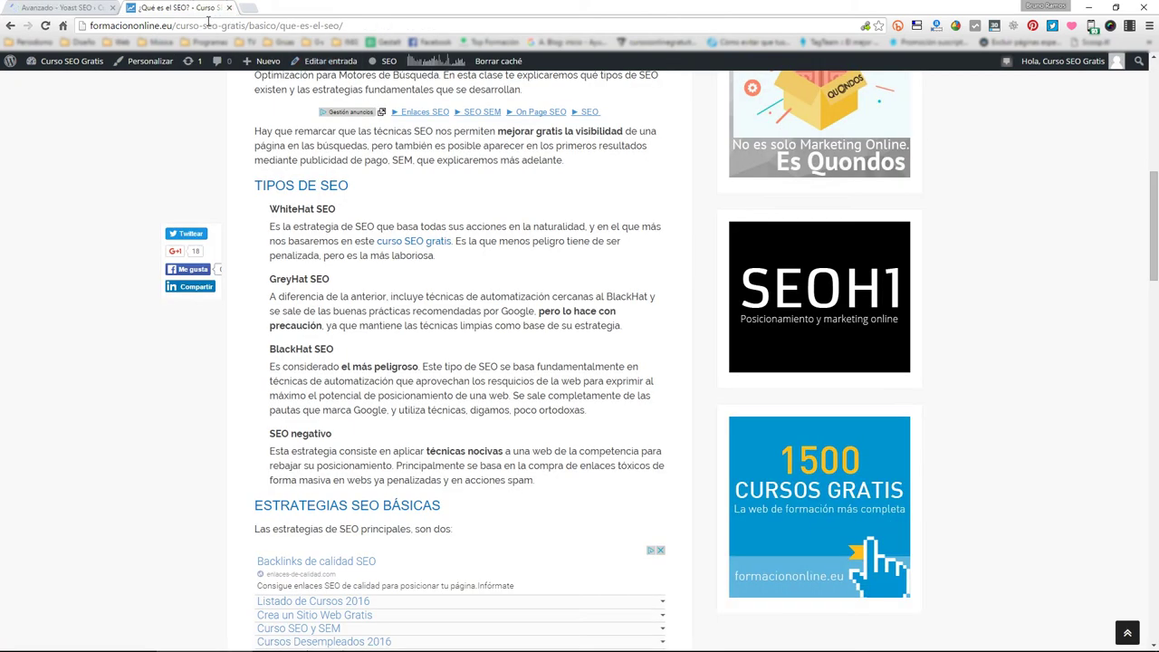
{"action": "left_click_drag", "start_coordinate": [177, 26], "coordinate": [369, 24]}
{"action": "left_click", "coordinate": [78, 7]}
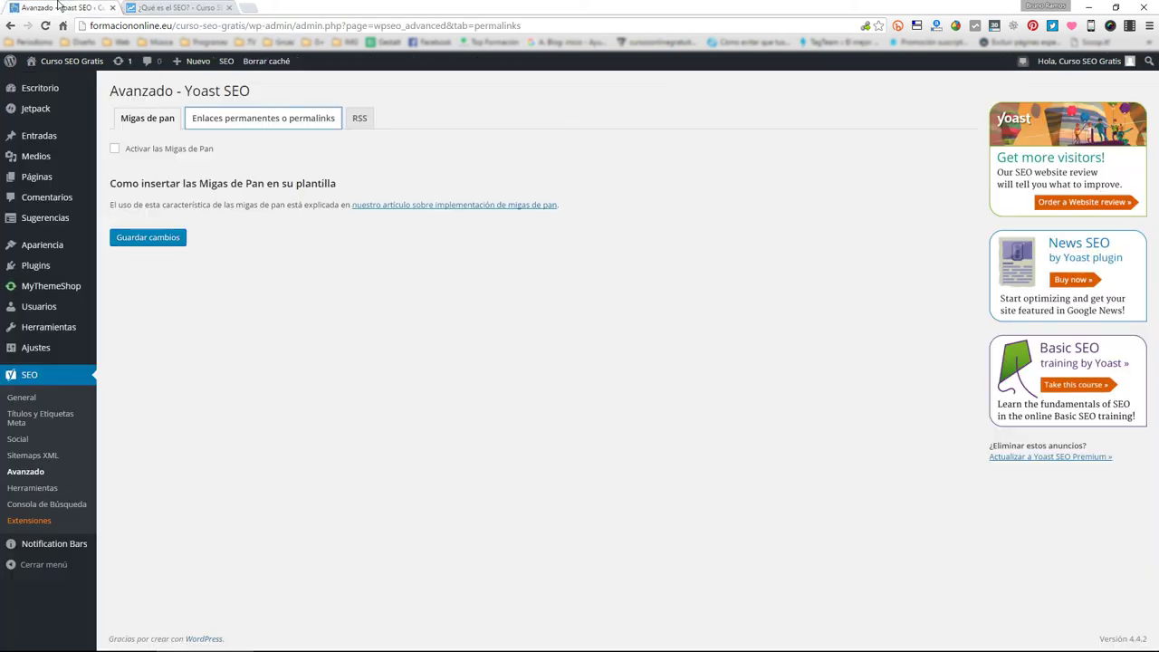
{"action": "left_click", "coordinate": [186, 9]}
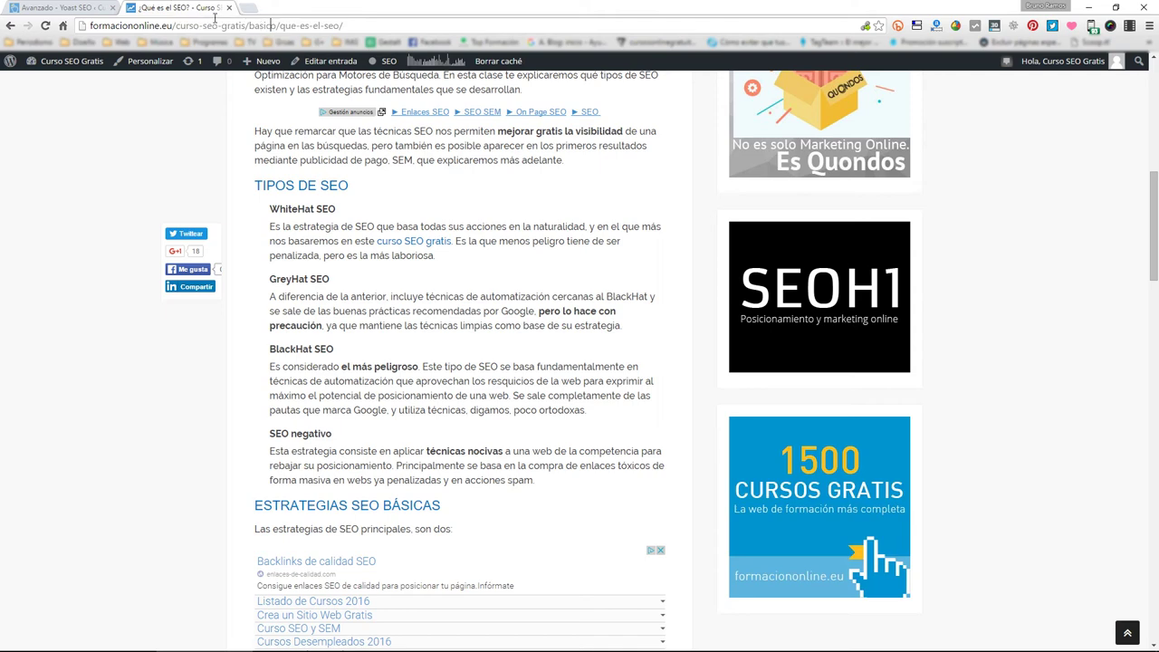
- Copy "/category/" from the permalink settings and insert it before "basico" in the "¿Qué es el SEO?" post's address
{"action": "left_click", "coordinate": [90, 8]}
{"action": "left_click_drag", "start_coordinate": [270, 182], "coordinate": [317, 182]}
{"action": "key", "text": "ctrl+c"}
{"action": "left_click", "coordinate": [149, 7]}
{"action": "left_click", "coordinate": [249, 26]}
{"action": "key", "text": "ctrl+v"}
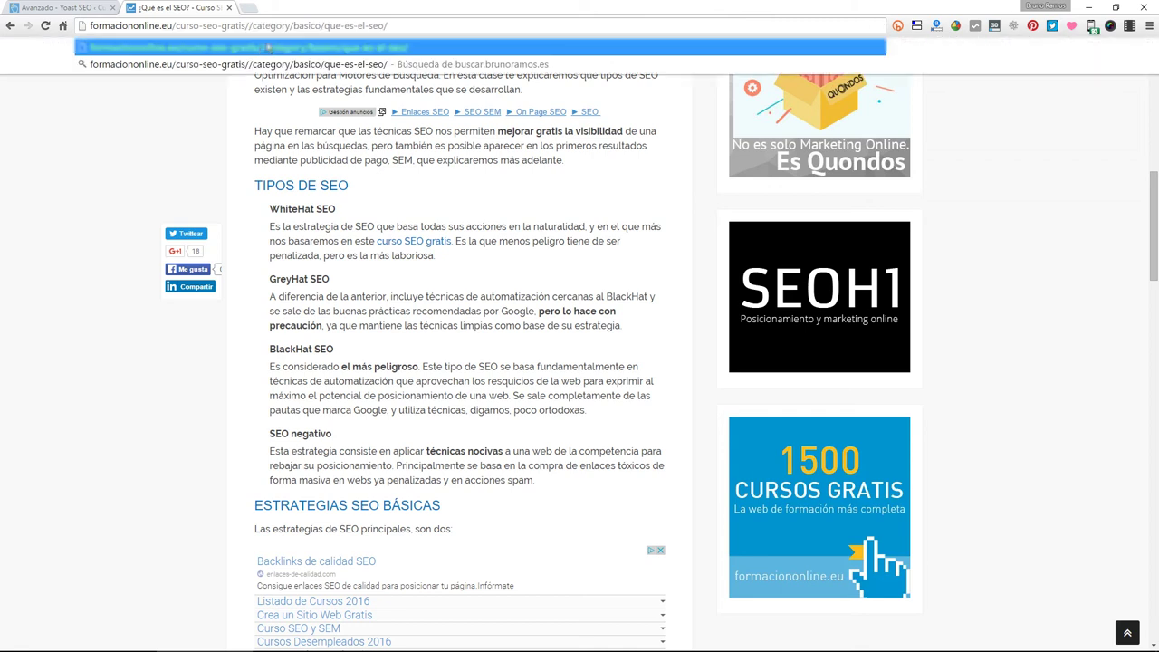
- Remove the duplicate slash before "category" in the post's address, and highlight its category part, slug and full path
{"action": "left_click", "coordinate": [254, 25]}
{"action": "key", "text": "BackSpace"}
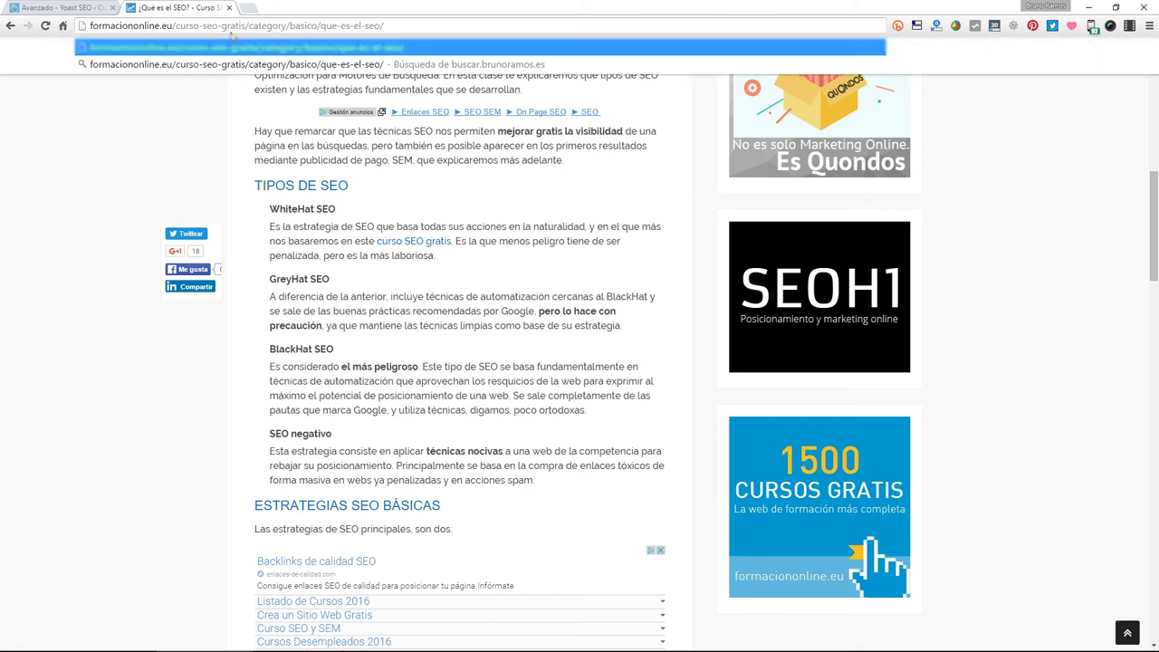
{"action": "left_click_drag", "start_coordinate": [245, 25], "coordinate": [293, 25]}
{"action": "left_click", "coordinate": [305, 25]}
{"action": "left_click_drag", "start_coordinate": [320, 25], "coordinate": [395, 25]}
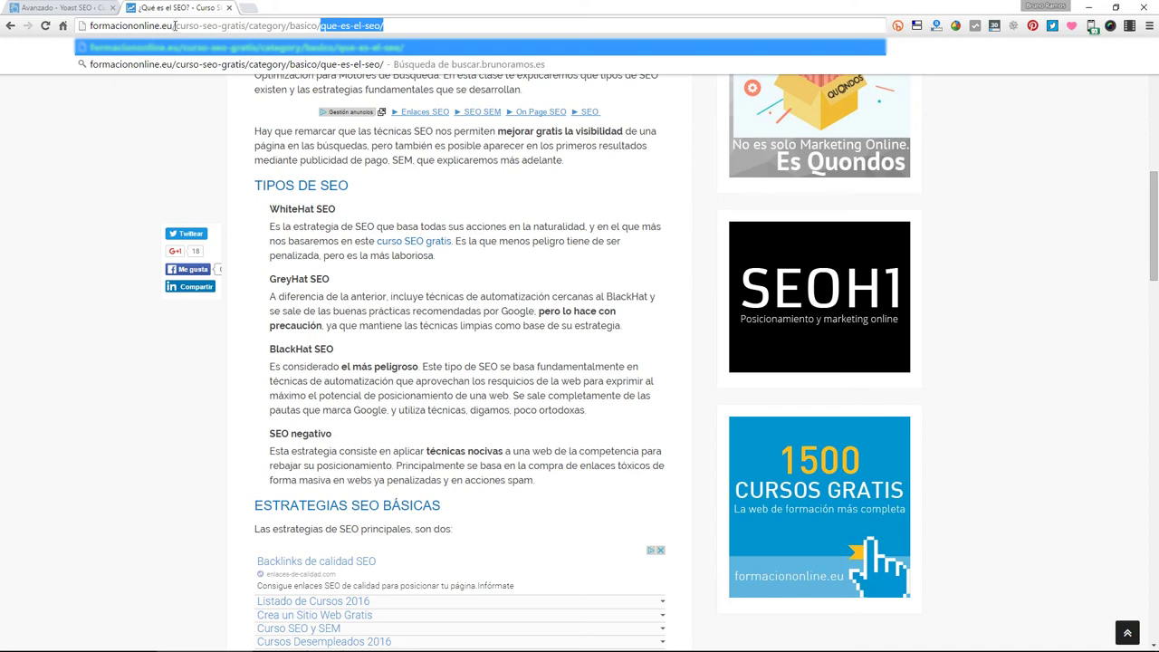
{"action": "left_click_drag", "start_coordinate": [175, 25], "coordinate": [408, 25]}
{"action": "left_click", "coordinate": [416, 25]}
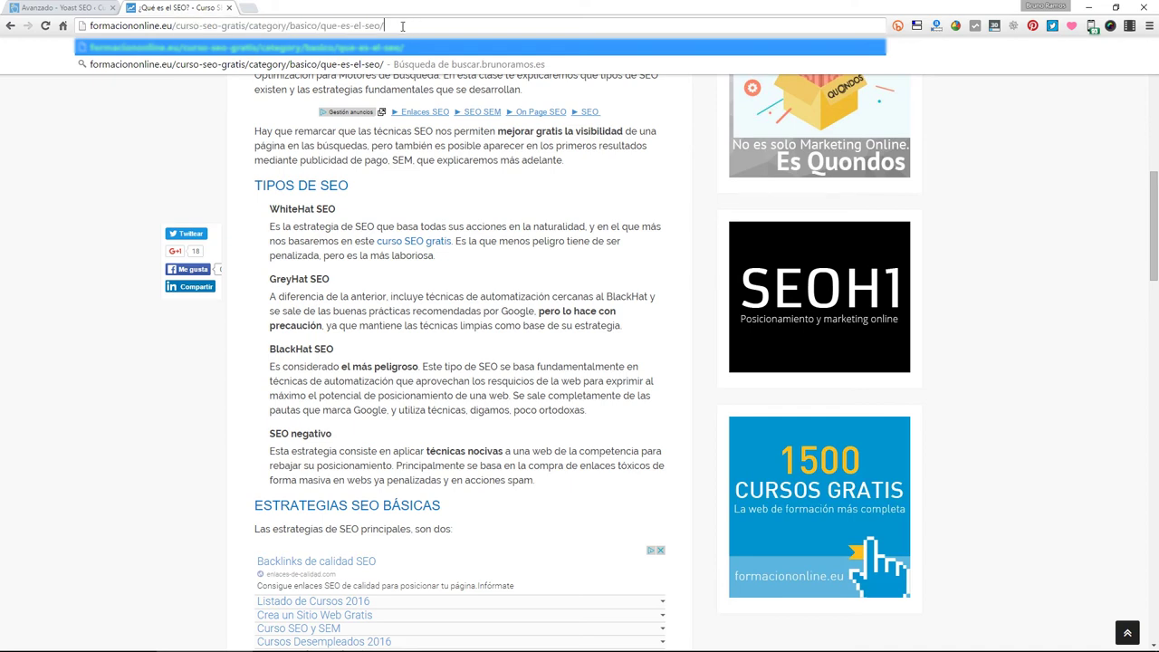
- Delete "category/" from the post's address and return to Yoast's permalink settings
{"action": "double_click", "coordinate": [267, 25]}
{"action": "key", "text": "BackSpace"}
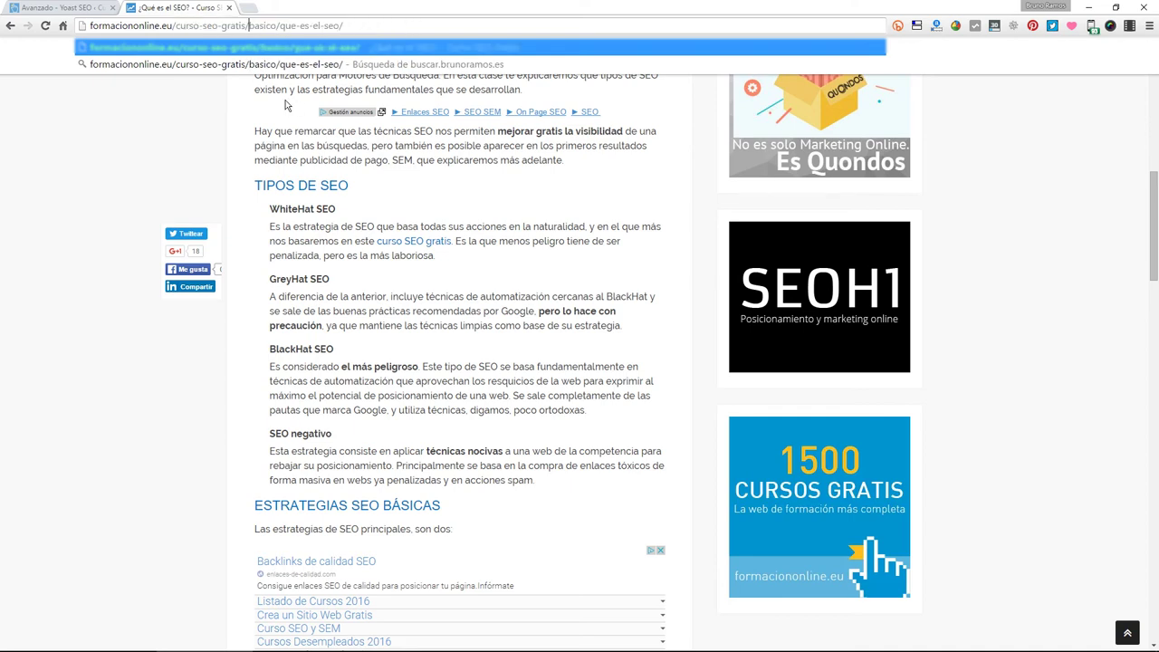
{"action": "left_click", "coordinate": [41, 5]}
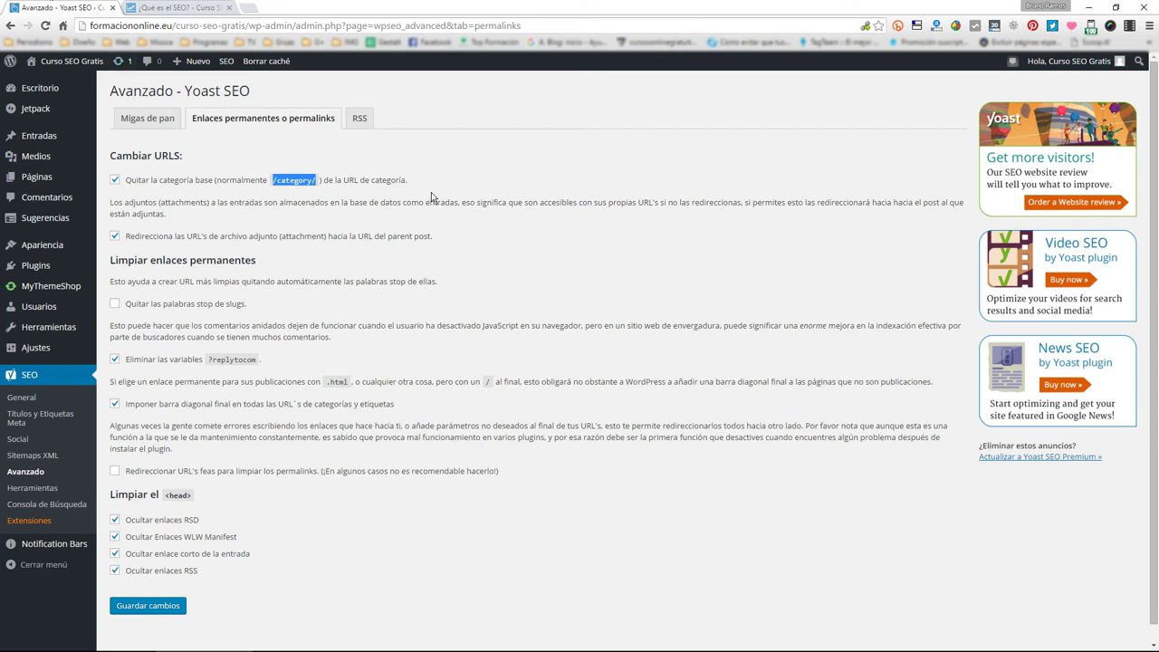
- Highlight the post's path, cut its address down to "curso-seo-gratis/basico/", and go back to the permalink settings
{"action": "left_click", "coordinate": [200, 7]}
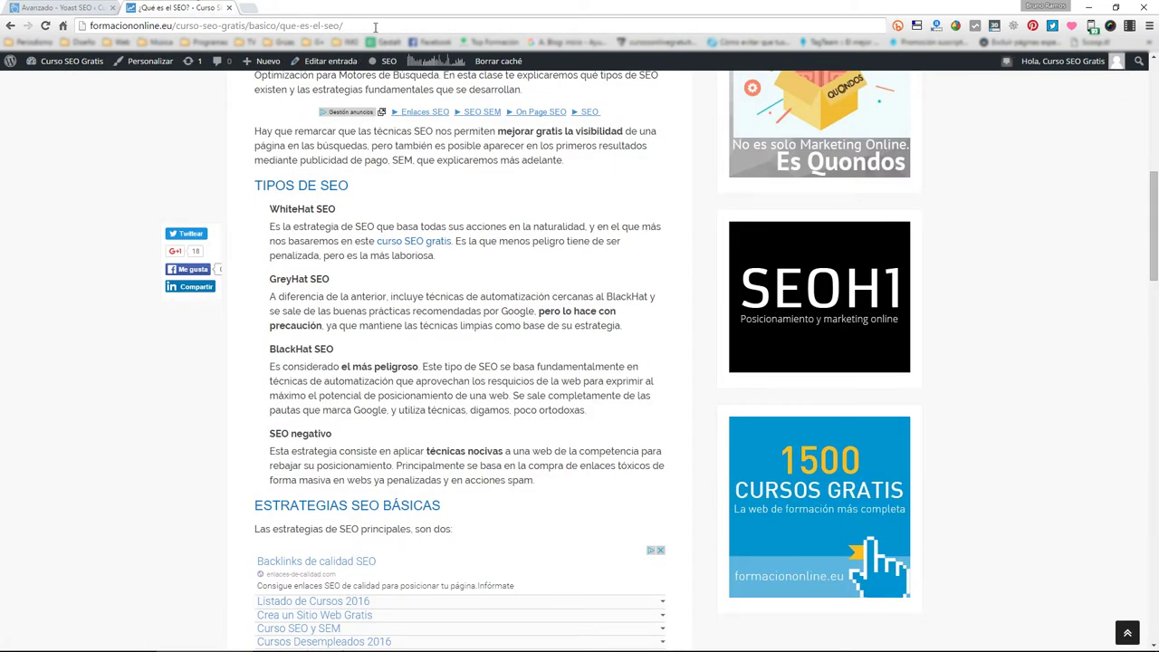
{"action": "left_click_drag", "start_coordinate": [375, 28], "coordinate": [242, 25]}
{"action": "left_click", "coordinate": [179, 25]}
{"action": "left_click_drag", "start_coordinate": [281, 25], "coordinate": [366, 23]}
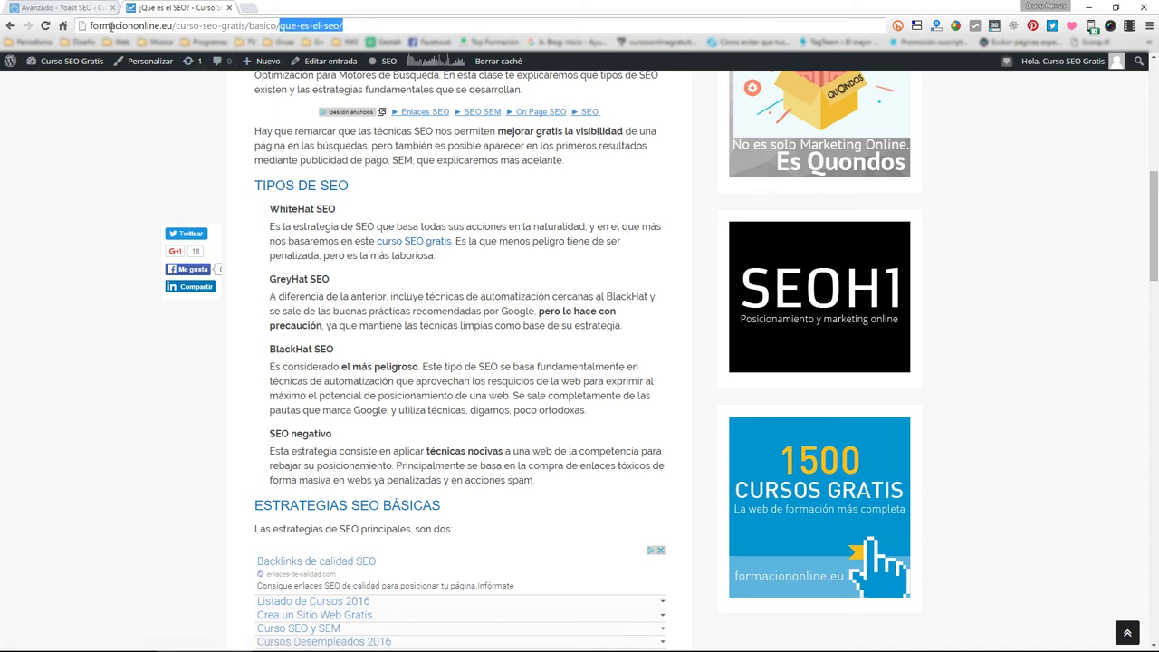
{"action": "key", "text": "BackSpace"}
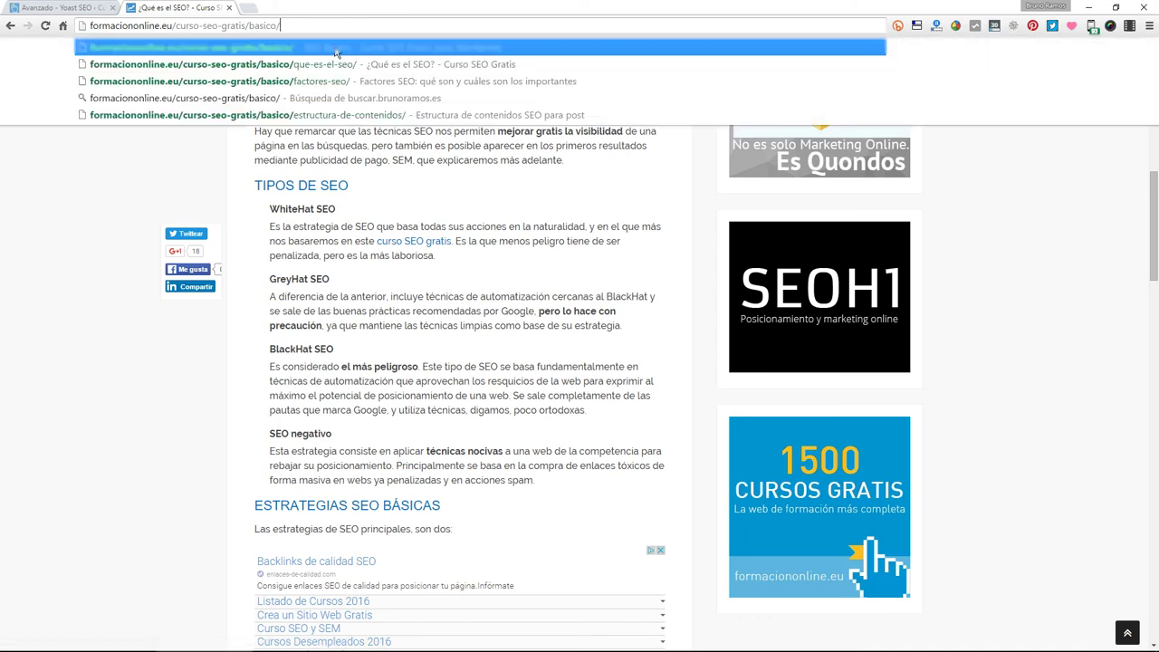
{"action": "left_click", "coordinate": [82, 6]}
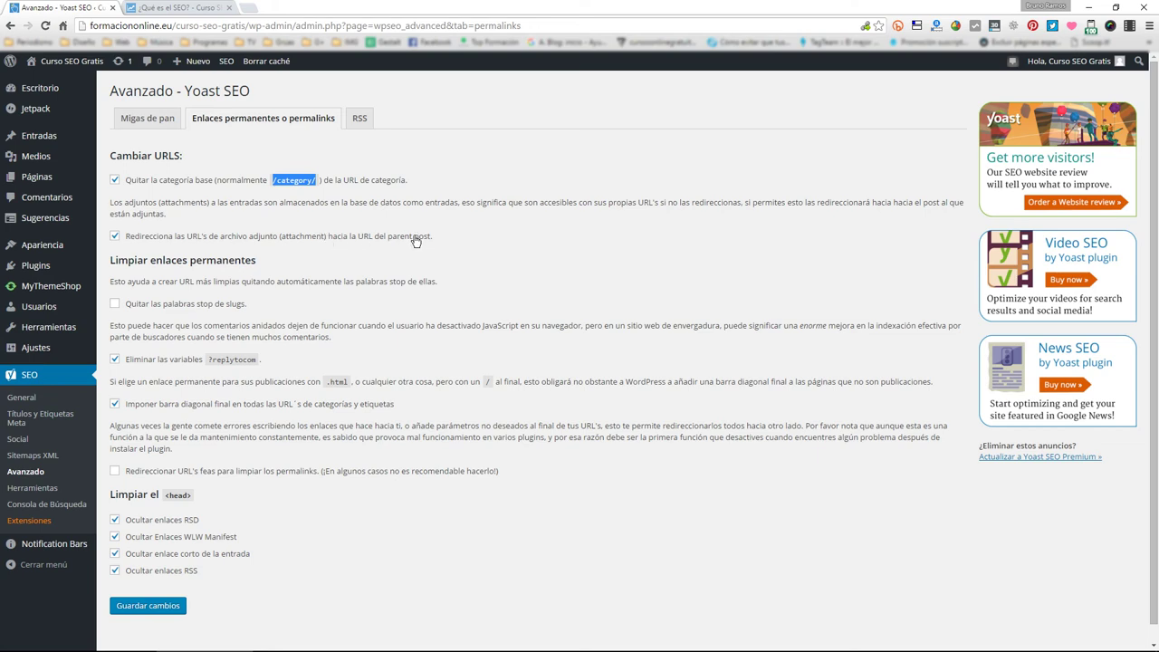
- Examine the title, featured image and content of the "¿Qué es el SEO?" post alongside the attachment redirection setting
{"action": "left_click", "coordinate": [208, 7]}
{"action": "scroll", "coordinate": [194, 226], "scroll_direction": "up", "scroll_amount": 3}
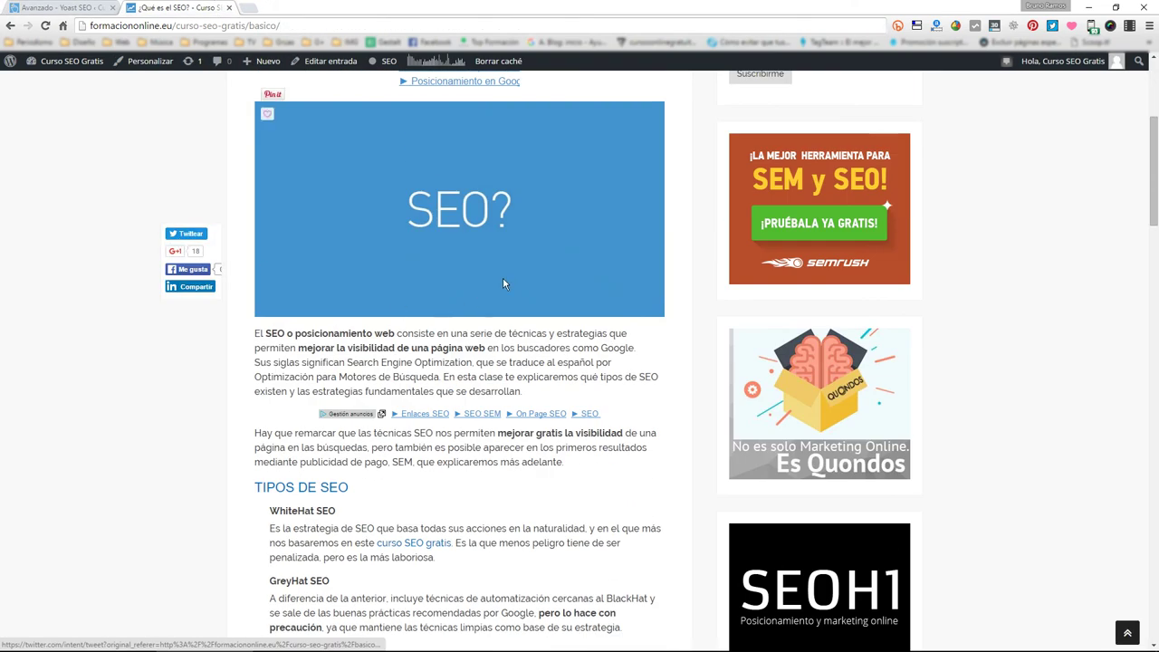
{"action": "scroll", "coordinate": [443, 207], "scroll_direction": "up", "scroll_amount": 2}
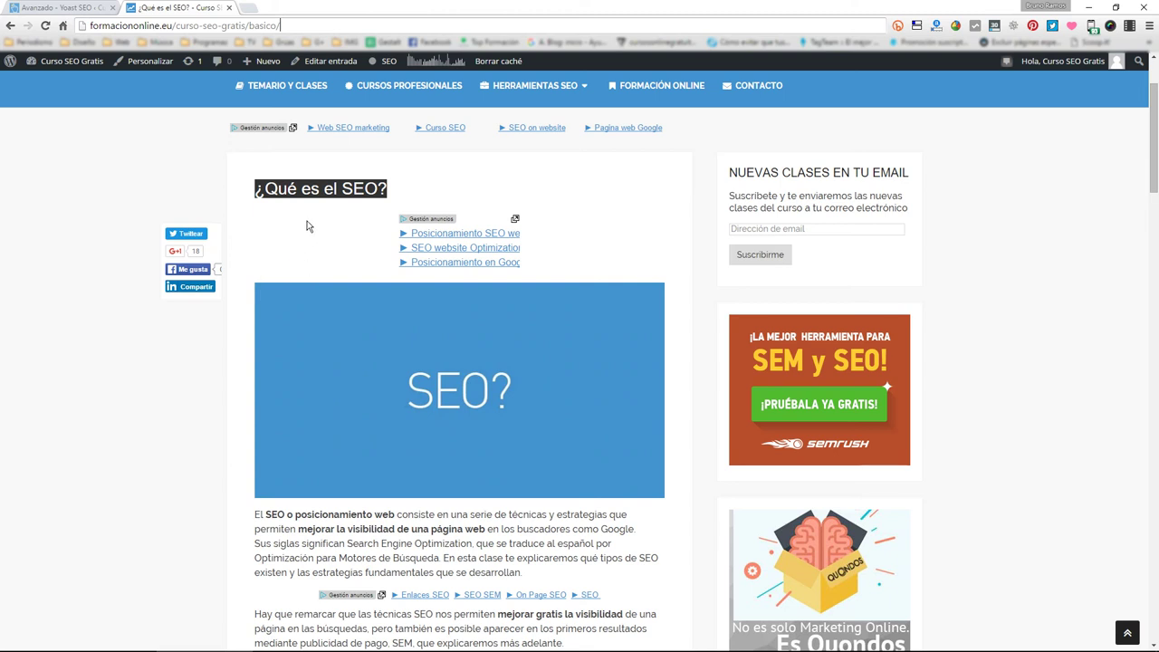
{"action": "left_click", "coordinate": [261, 226]}
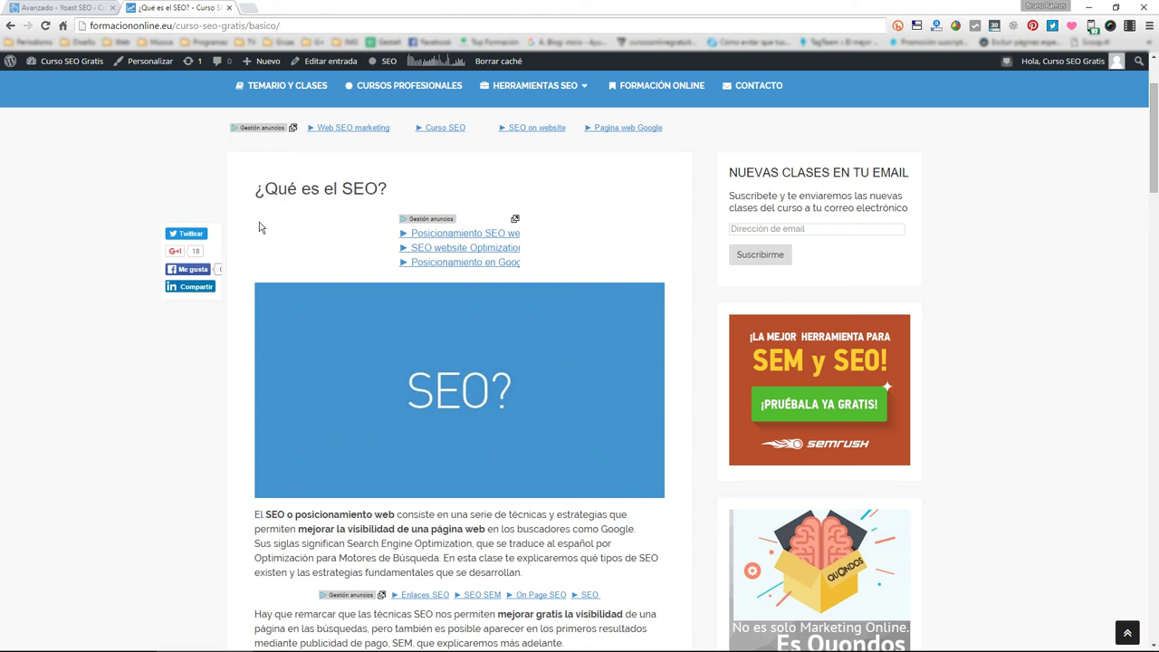
{"action": "left_click", "coordinate": [98, 5]}
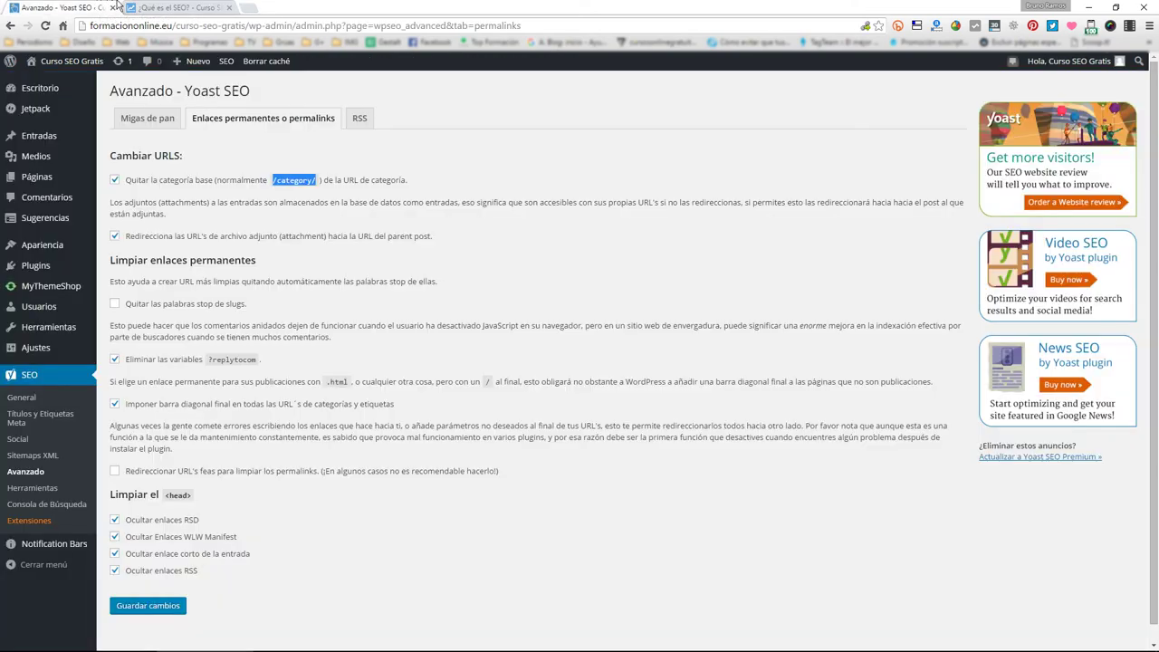
{"action": "left_click", "coordinate": [230, 6]}
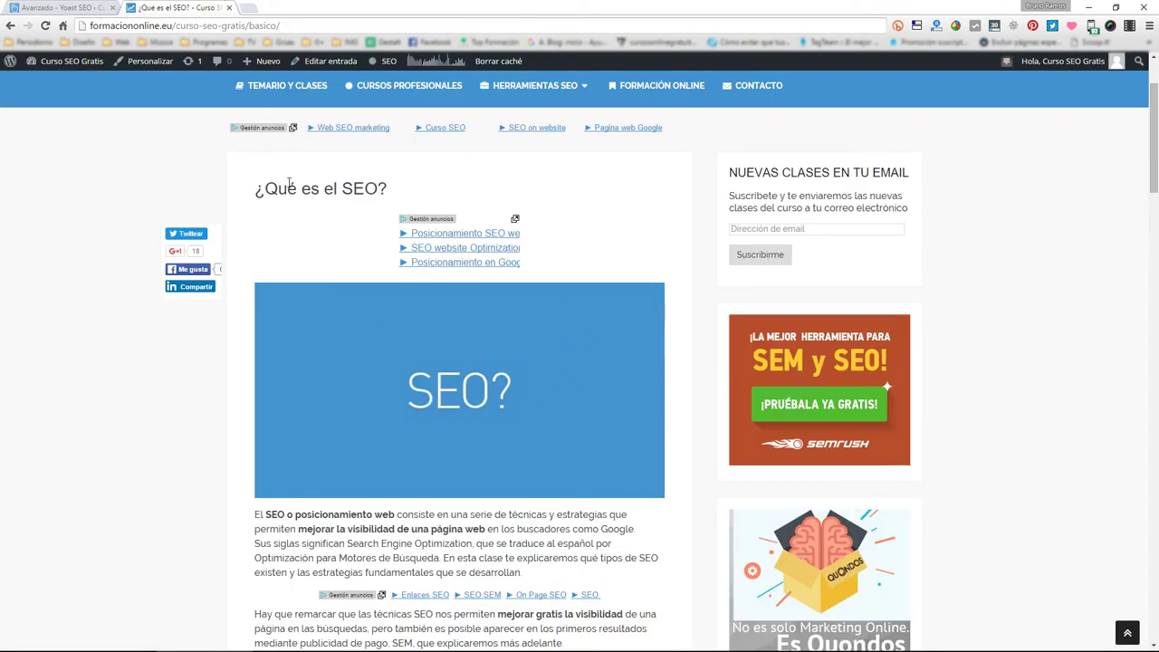
{"action": "scroll", "coordinate": [269, 181], "scroll_direction": "down", "scroll_amount": 4}
{"action": "scroll", "coordinate": [226, 136], "scroll_direction": "up", "scroll_amount": 5}
{"action": "scroll", "coordinate": [460, 227], "scroll_direction": "down", "scroll_amount": 7}
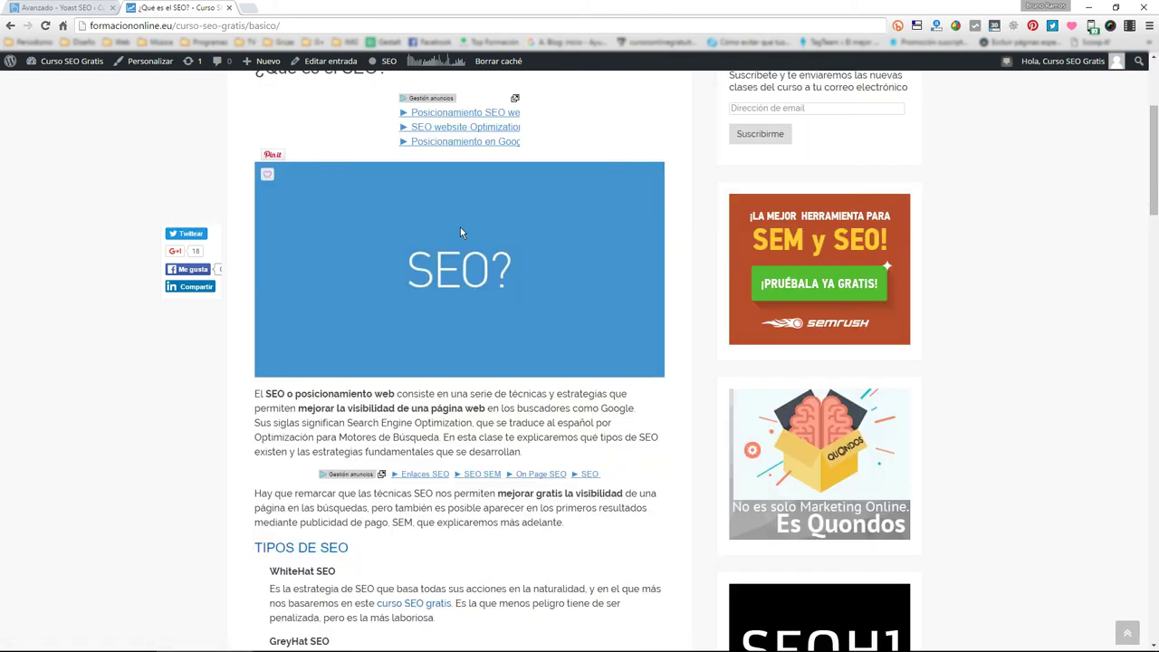
{"action": "scroll", "coordinate": [422, 366], "scroll_direction": "down", "scroll_amount": 4}
- Highlight the post's title, and reload the post from "formaciononline.eu/curso-seo-gratis/basico/que-es-el-seo/"
{"action": "left_click", "coordinate": [63, 8]}
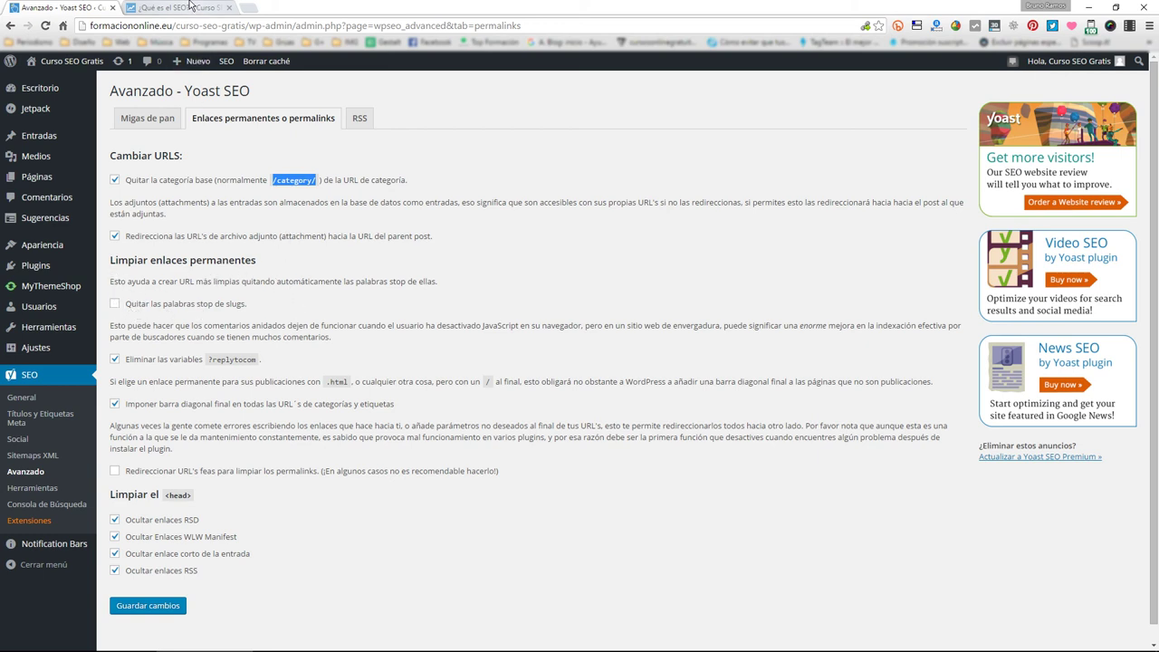
{"action": "left_click", "coordinate": [190, 8]}
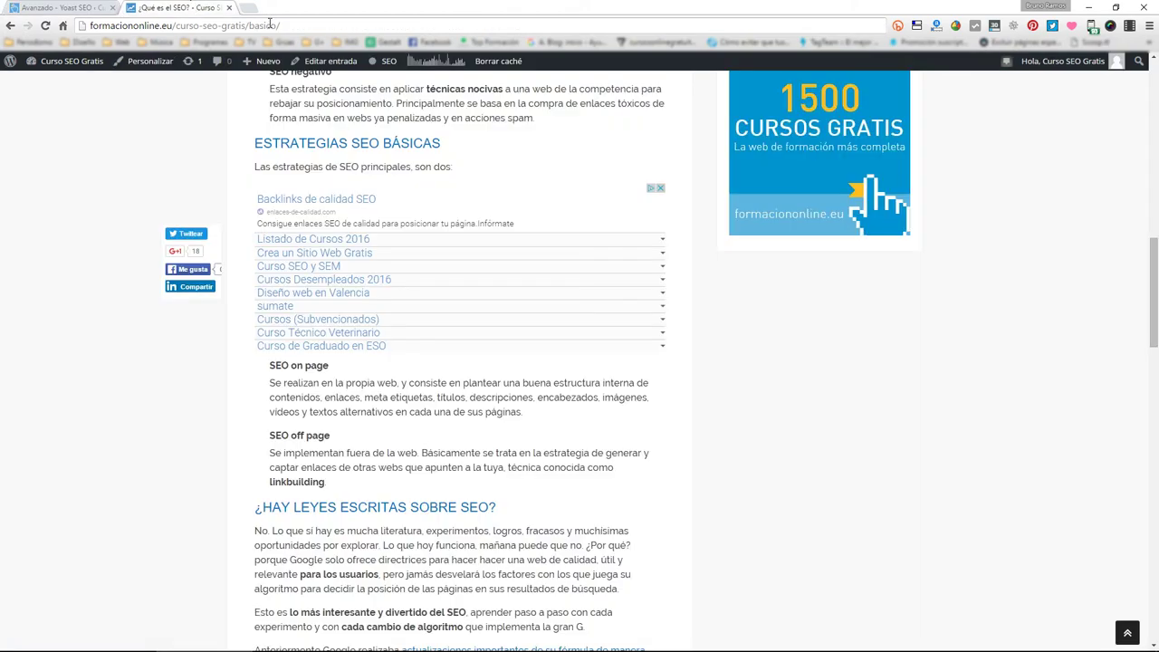
{"action": "scroll", "coordinate": [295, 155], "scroll_direction": "up", "scroll_amount": 10}
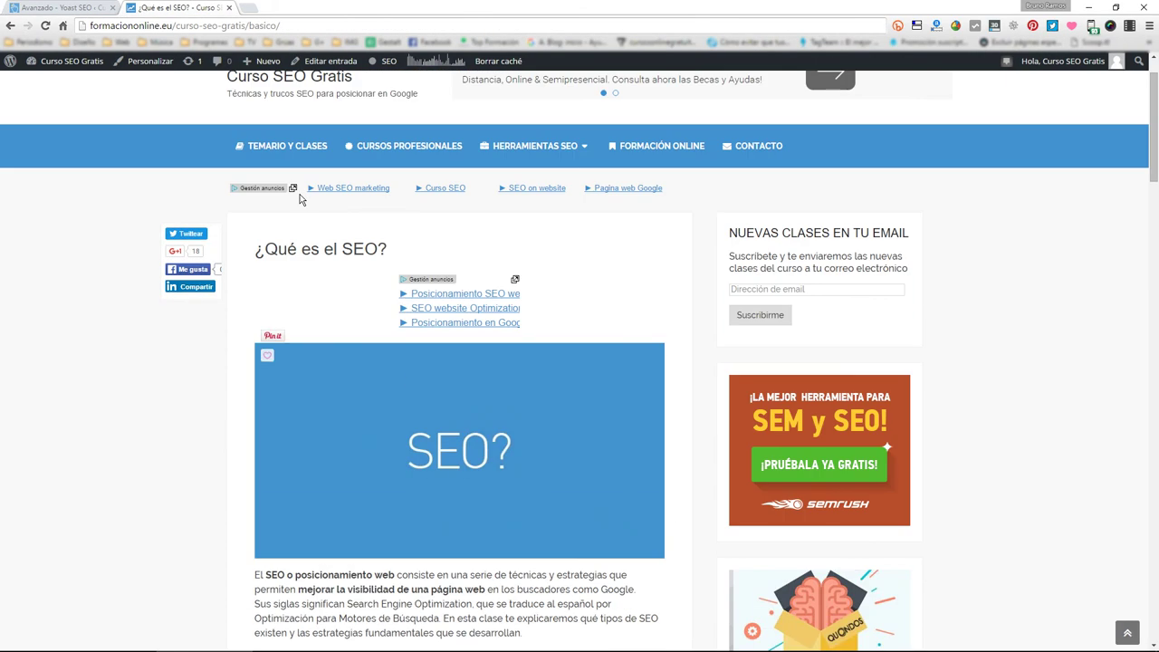
{"action": "left_click_drag", "start_coordinate": [401, 254], "coordinate": [245, 249]}
{"action": "left_click", "coordinate": [302, 26]}
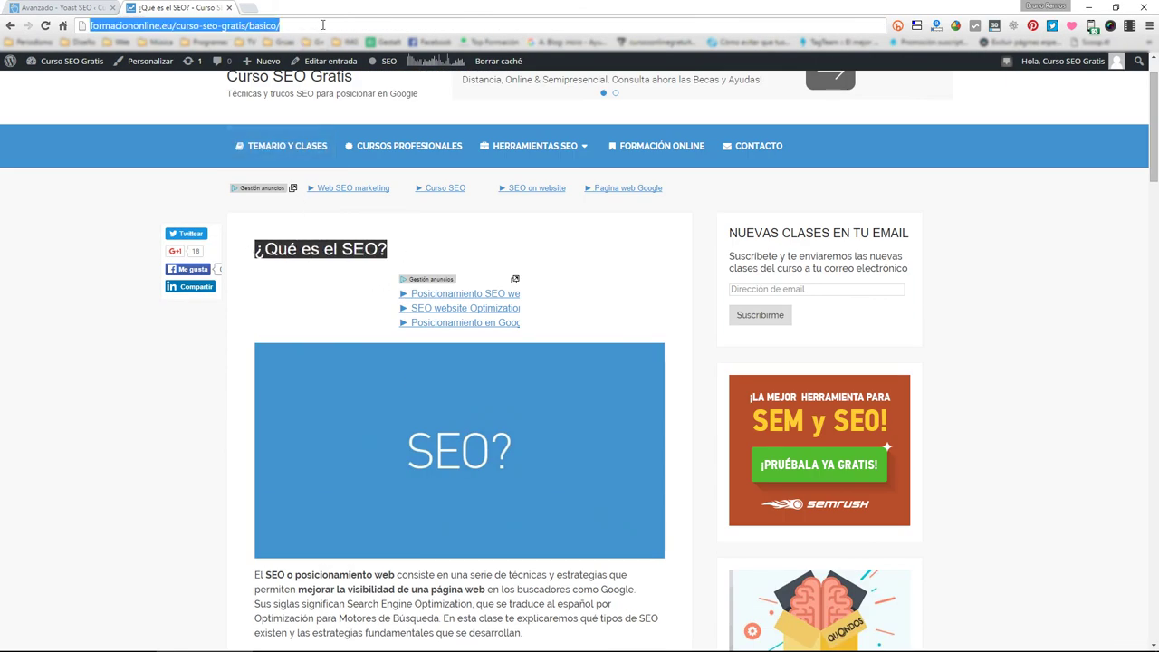
{"action": "left_click", "coordinate": [324, 26]}
{"action": "type", "text": "q"}
{"action": "left_click", "coordinate": [332, 65]}
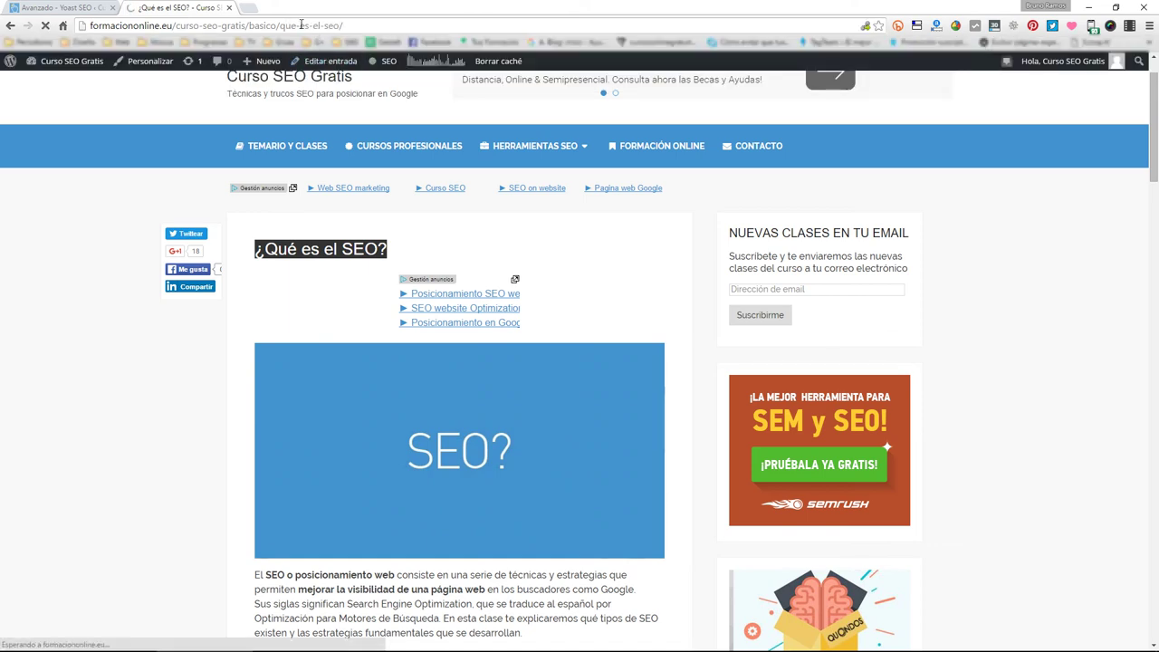
- Strip the stop words from the slug in the post's address, trying "que-el-seo" and ending with "que-seo"
{"action": "left_click_drag", "start_coordinate": [299, 25], "coordinate": [322, 25]}
{"action": "key", "text": "BackSpace"}
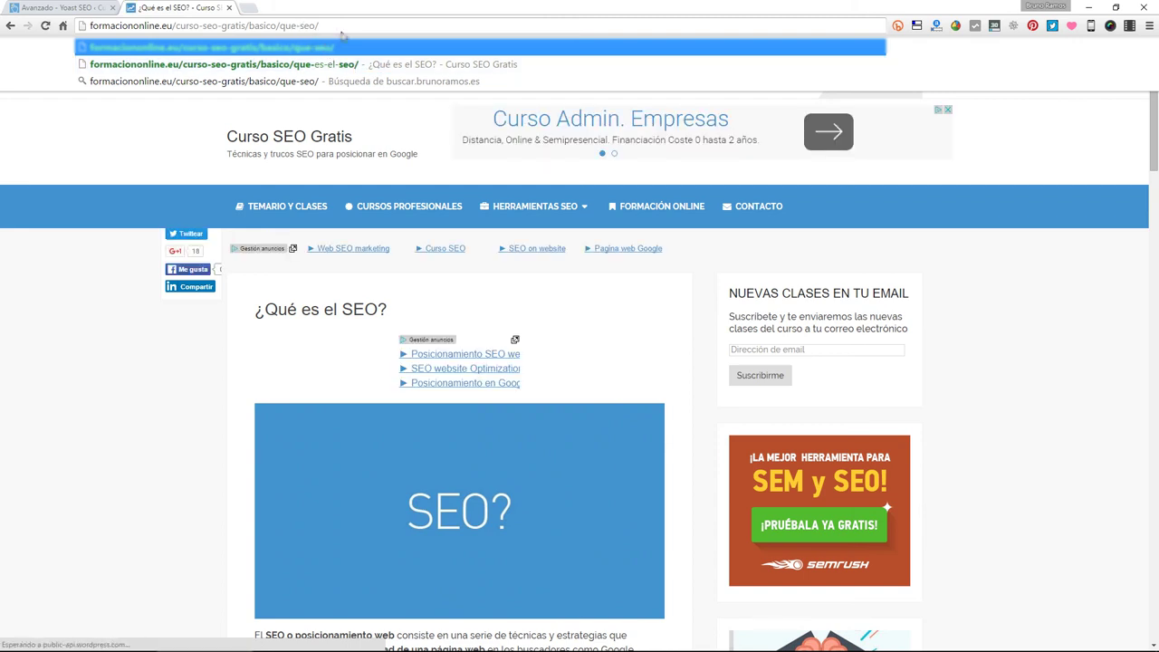
{"action": "type", "text": "el-"}
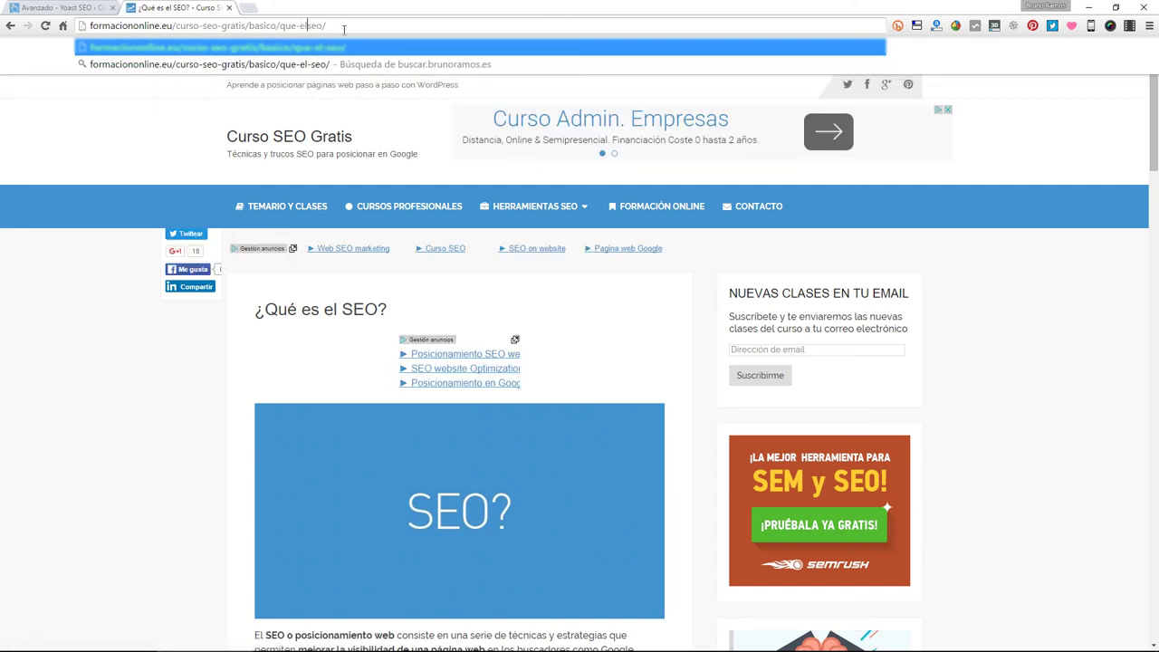
{"action": "key", "text": "Escape"}
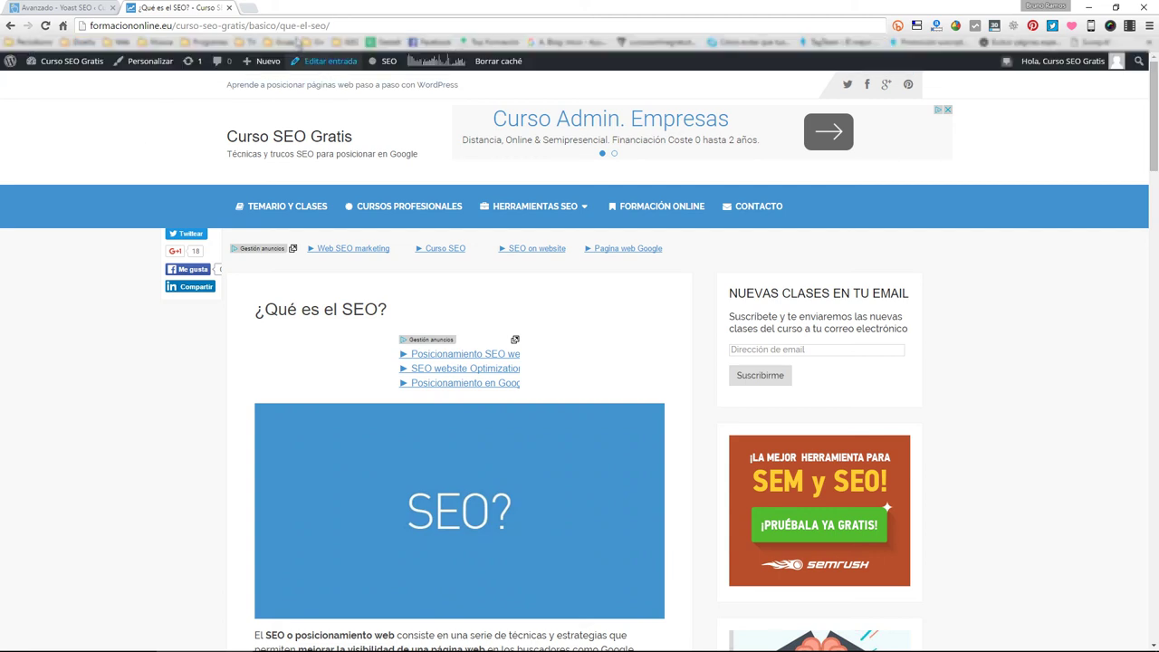
{"action": "left_click_drag", "start_coordinate": [299, 25], "coordinate": [316, 27]}
{"action": "key", "text": "BackSpace"}
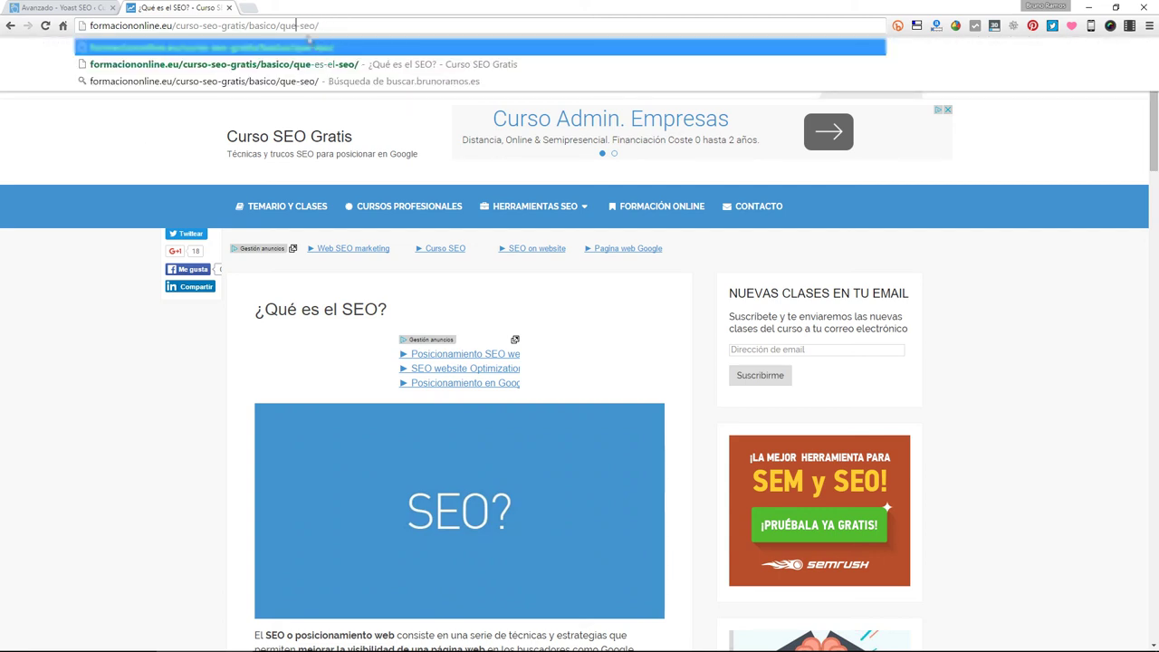
- Compare the "/basico/que-seo/" path in the post's address with the stop words option in the permalink settings
{"action": "left_click", "coordinate": [80, 7]}
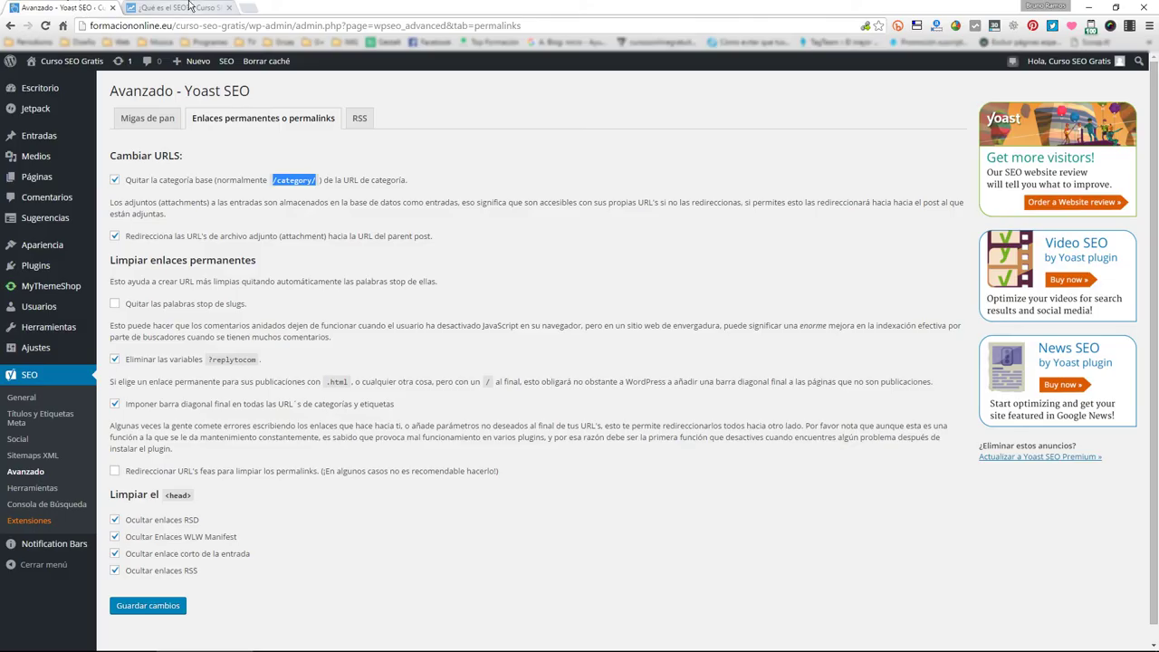
{"action": "left_click", "coordinate": [191, 7]}
{"action": "left_click", "coordinate": [250, 25]}
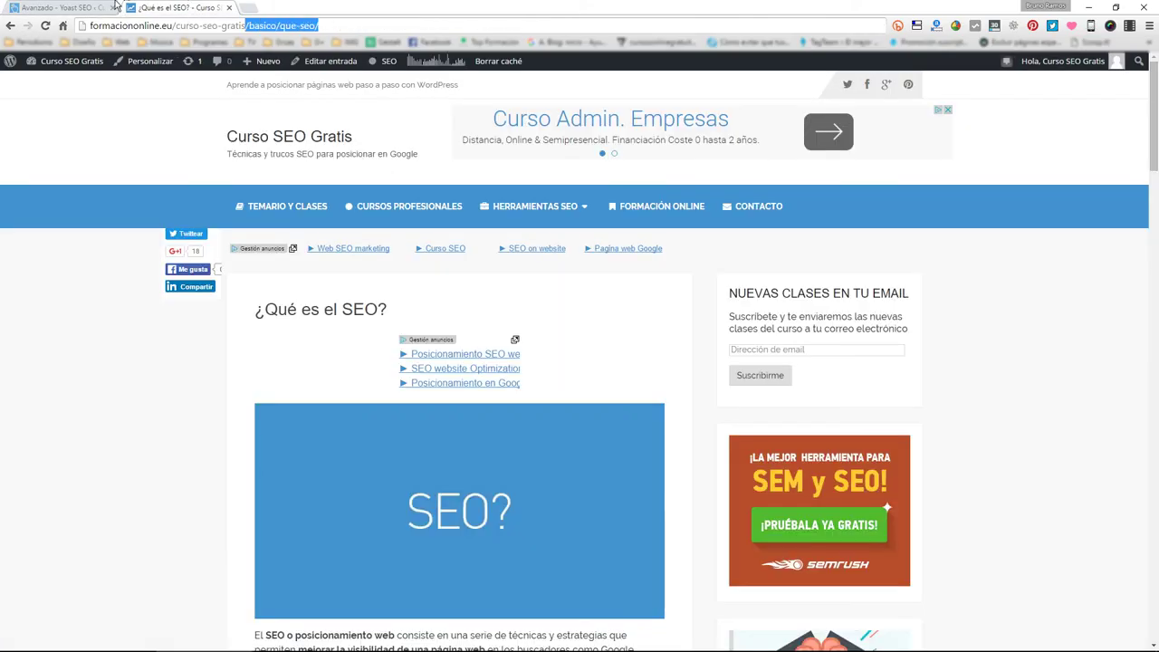
{"action": "key", "text": "ctrl+Tab"}
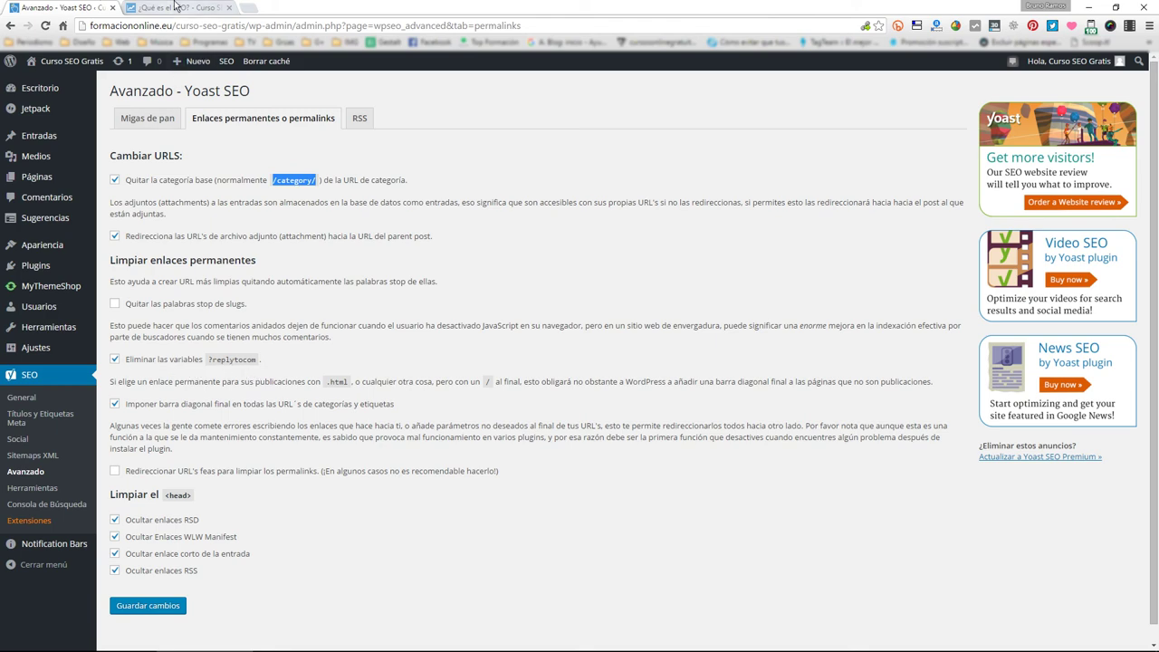
{"action": "left_click", "coordinate": [176, 7]}
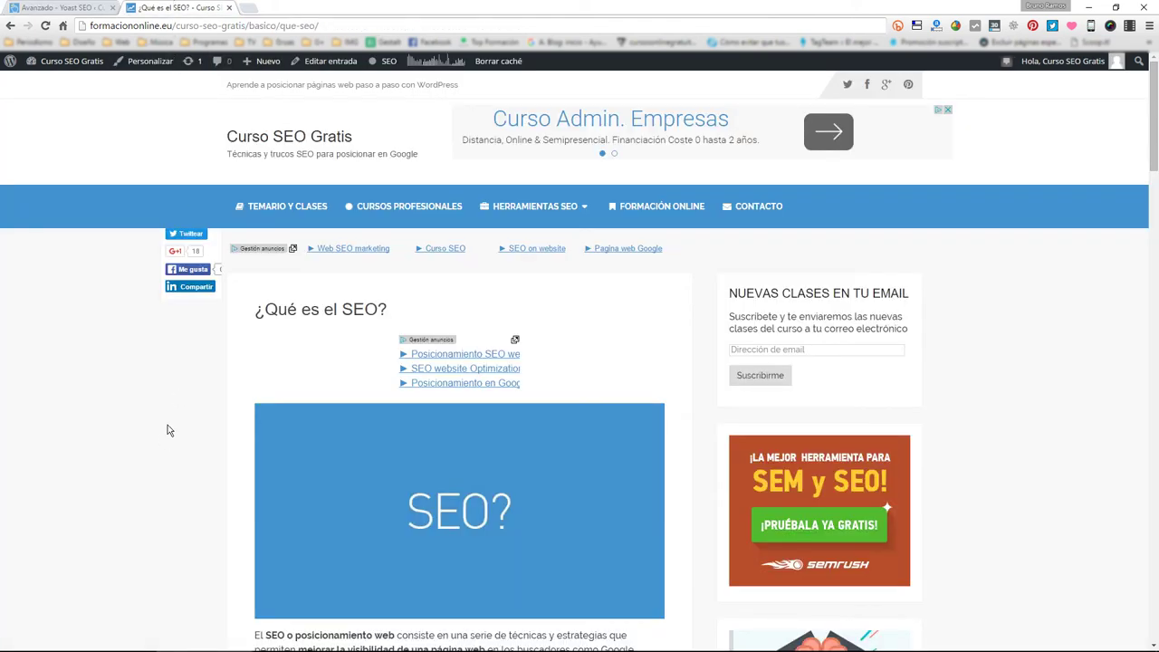
- Go to the post's comment form, copy "?replytocom" from the permalink settings and append it to the post's address
{"action": "key", "text": "End"}
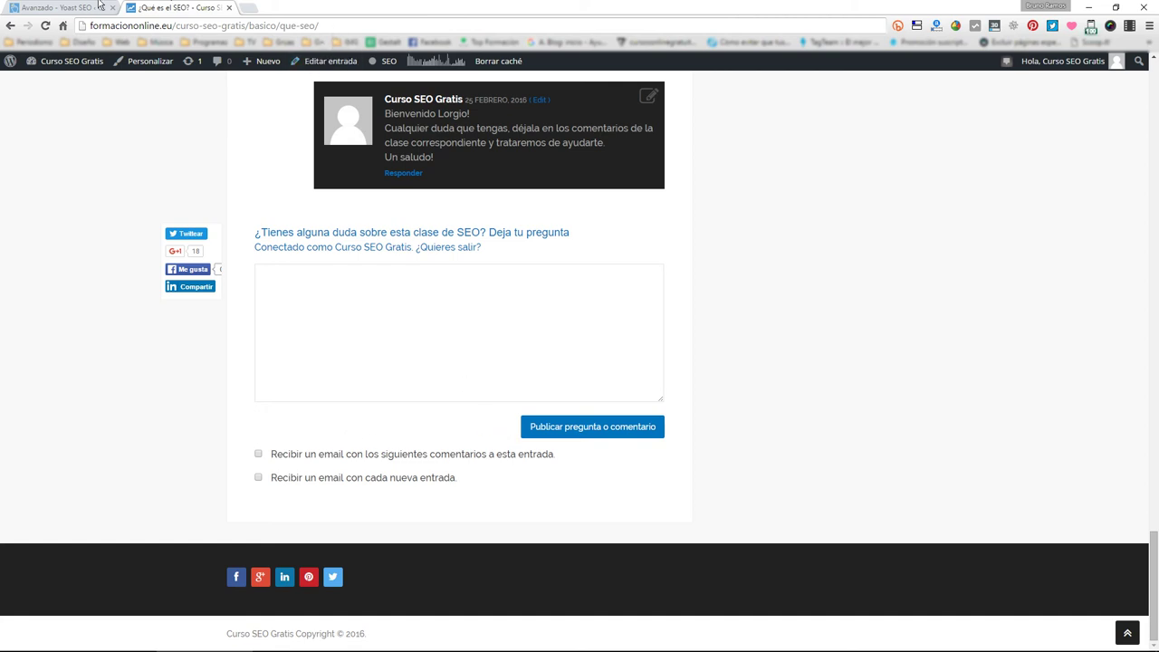
{"action": "left_click", "coordinate": [100, 8]}
{"action": "left_click_drag", "start_coordinate": [262, 362], "coordinate": [209, 364]}
{"action": "key", "text": "ctrl+c"}
{"action": "left_click", "coordinate": [203, 7]}
{"action": "left_click", "coordinate": [381, 25]}
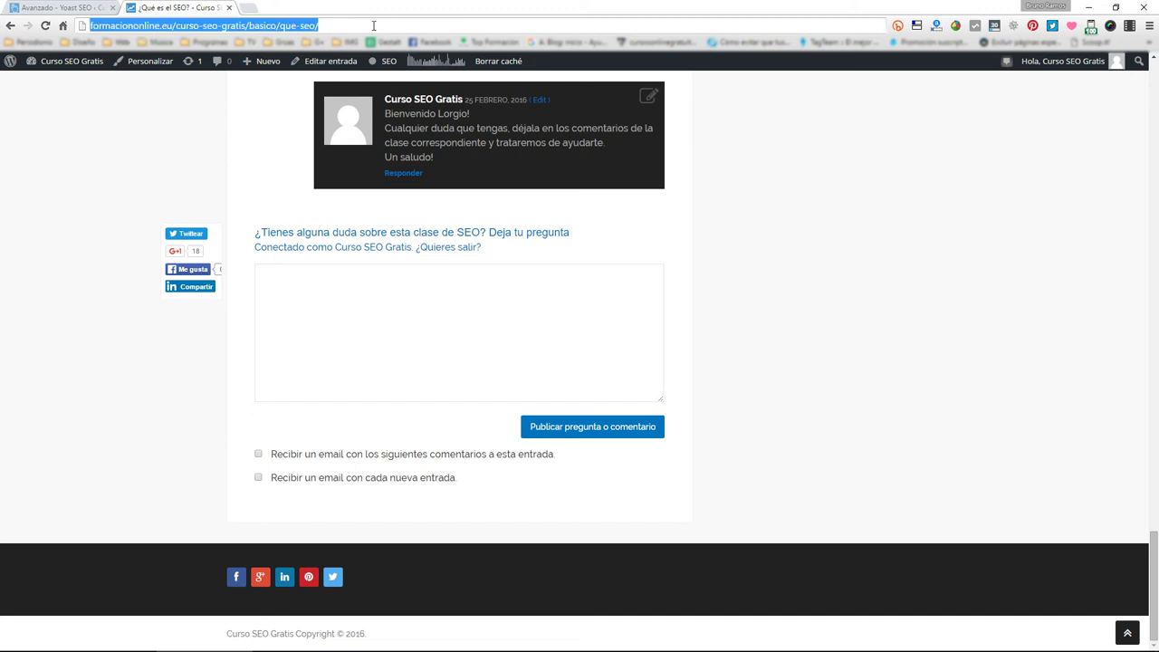
{"action": "left_click", "coordinate": [380, 25]}
{"action": "key", "text": "ctrl+v"}
- Highlight "?replytocom" at the end of the post's address and delete it
{"action": "left_click_drag", "start_coordinate": [399, 27], "coordinate": [320, 27]}
{"action": "left_click", "coordinate": [381, 25]}
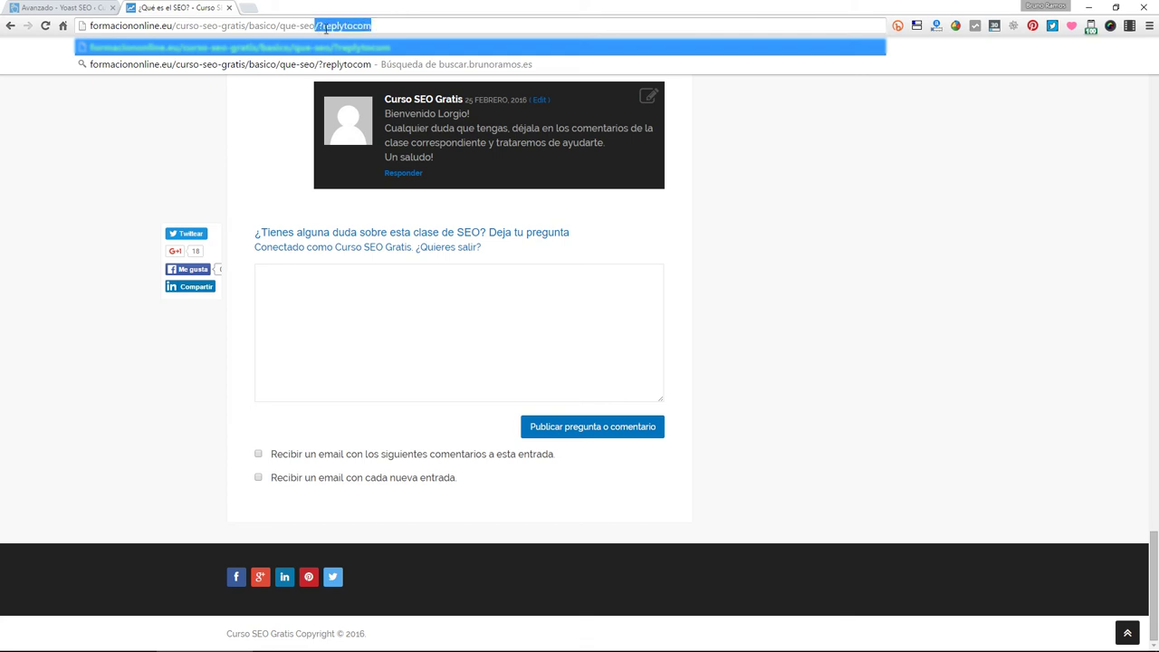
{"action": "key", "text": "BackSpace"}
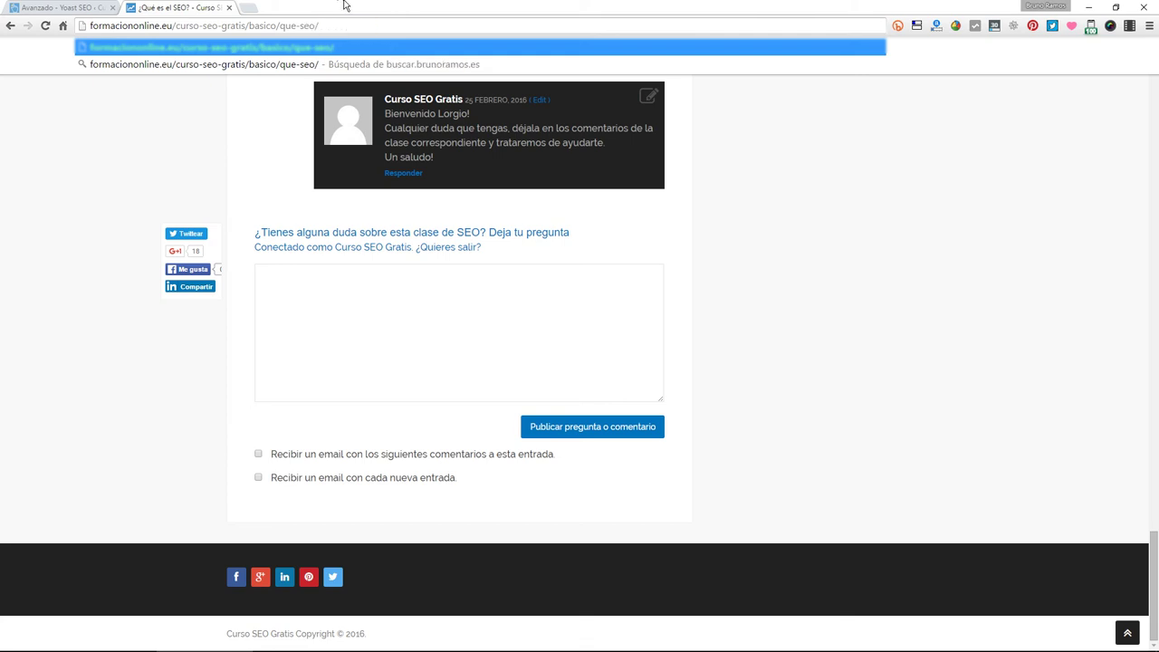
- Compare the final slash of the post's address with the trailing slash option in the permalink settings
{"action": "left_click", "coordinate": [65, 7]}
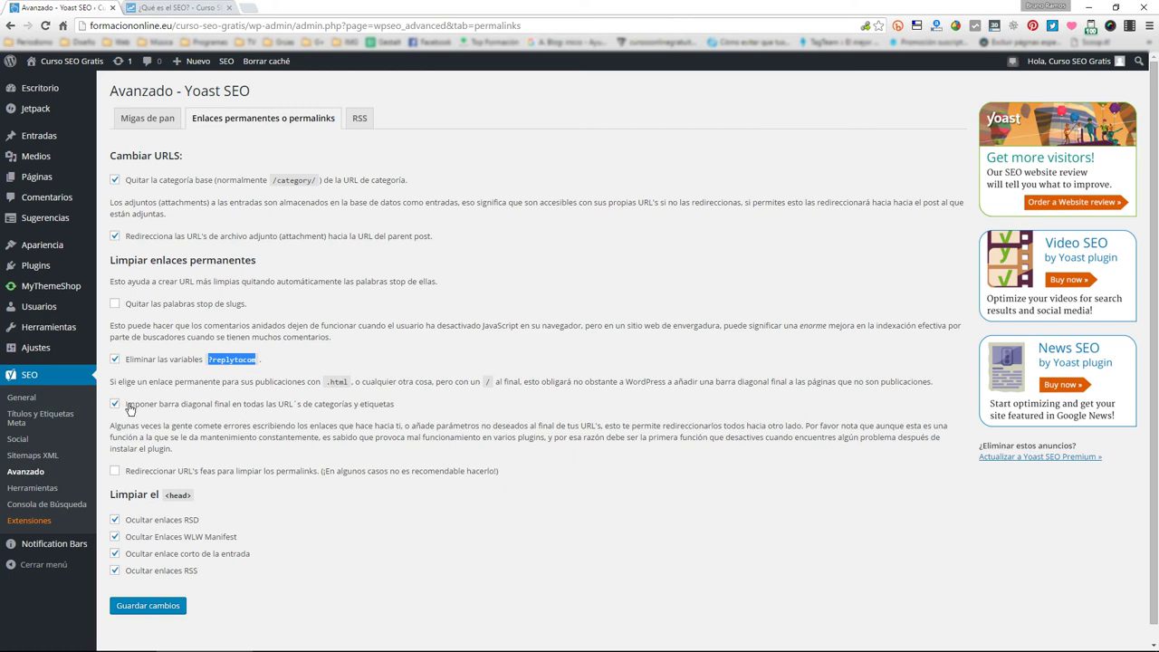
{"action": "left_click", "coordinate": [218, 8]}
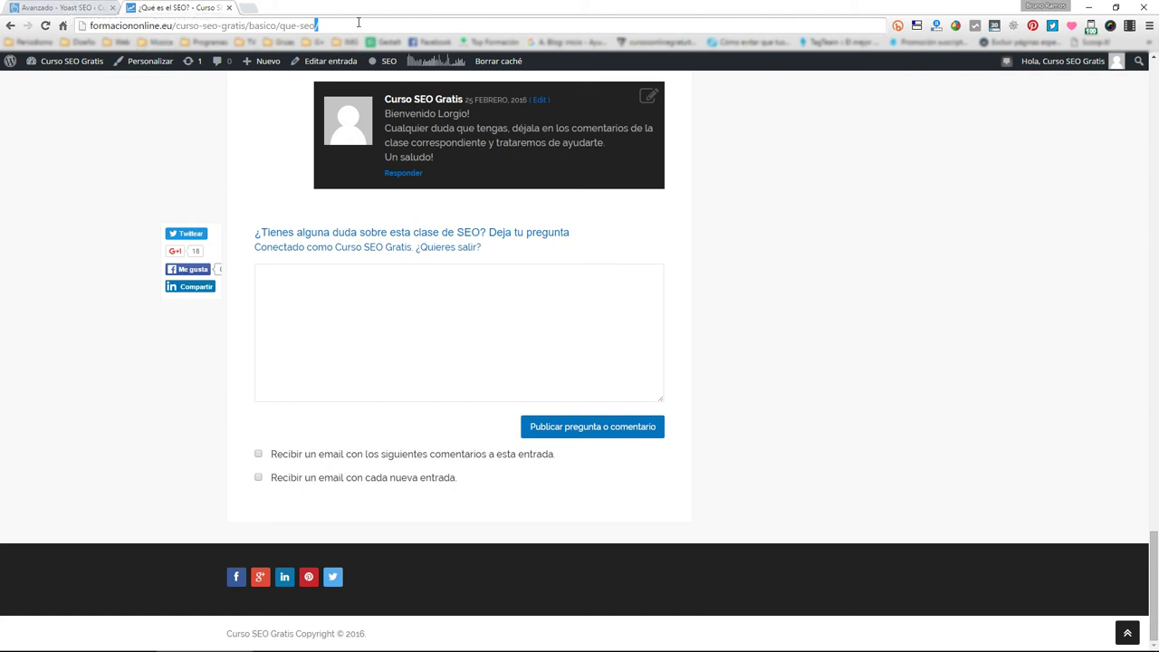
{"action": "left_click", "coordinate": [81, 6]}
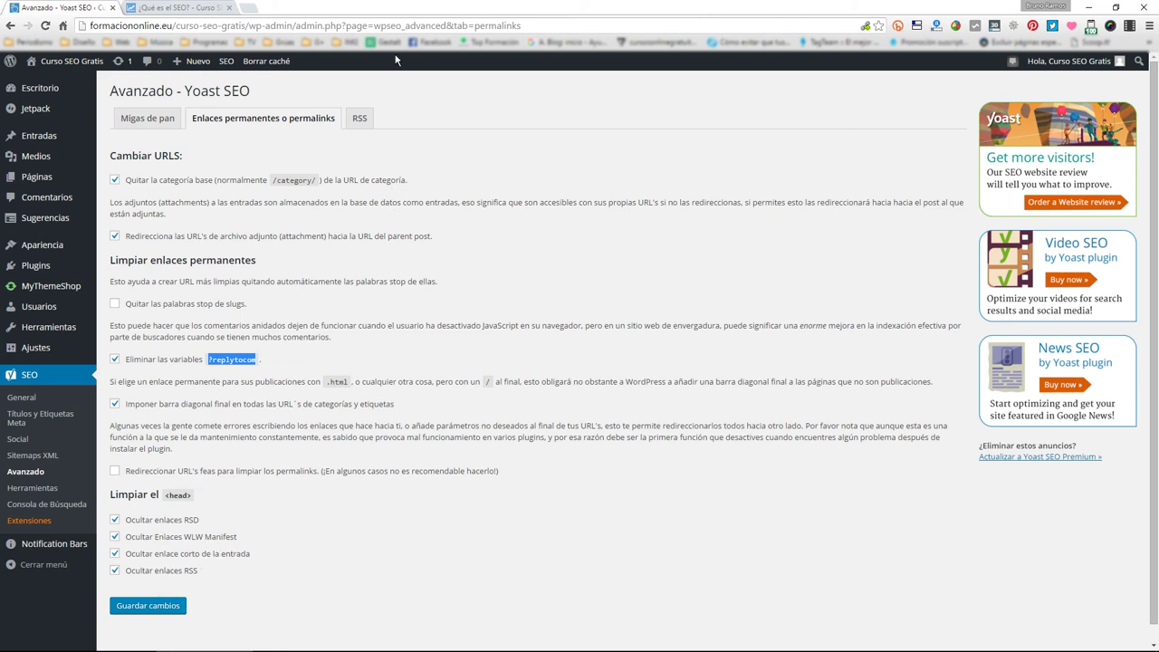
- Open the advanced RSS settings and highlight the default text placed after each post in the feed, with its %%POSTLINK%% and %%BLOGLINK%% variables
{"action": "left_click", "coordinate": [360, 118]}
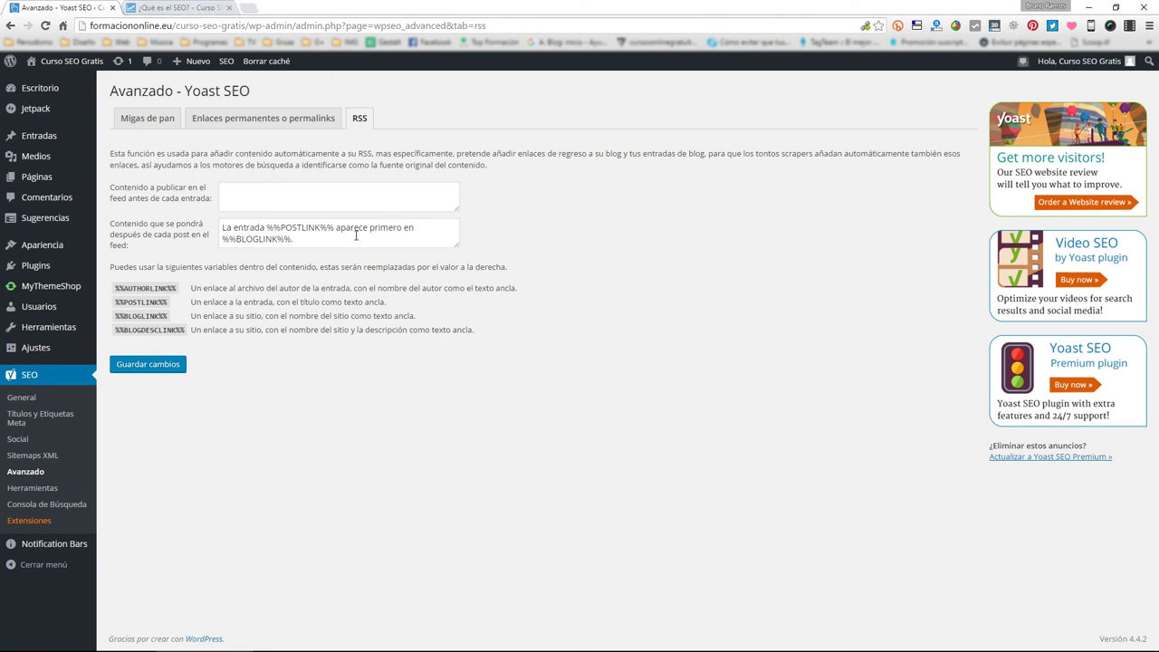
{"action": "left_click_drag", "start_coordinate": [336, 240], "coordinate": [206, 248]}
{"action": "left_click", "coordinate": [261, 237]}
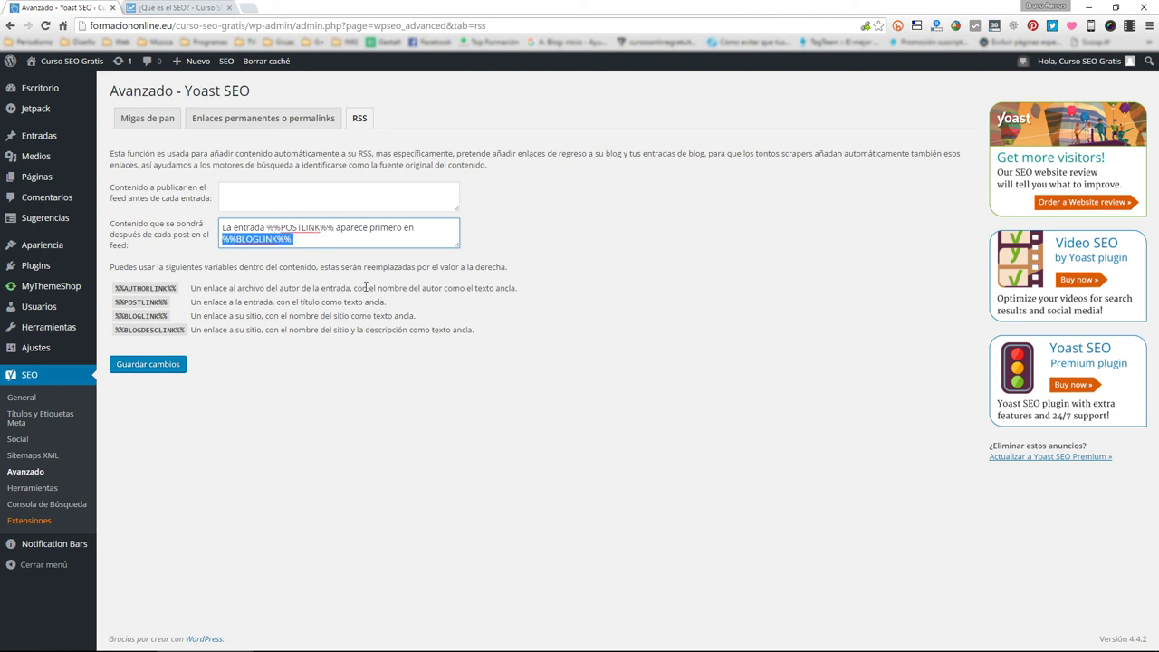
{"action": "left_click", "coordinate": [331, 390]}
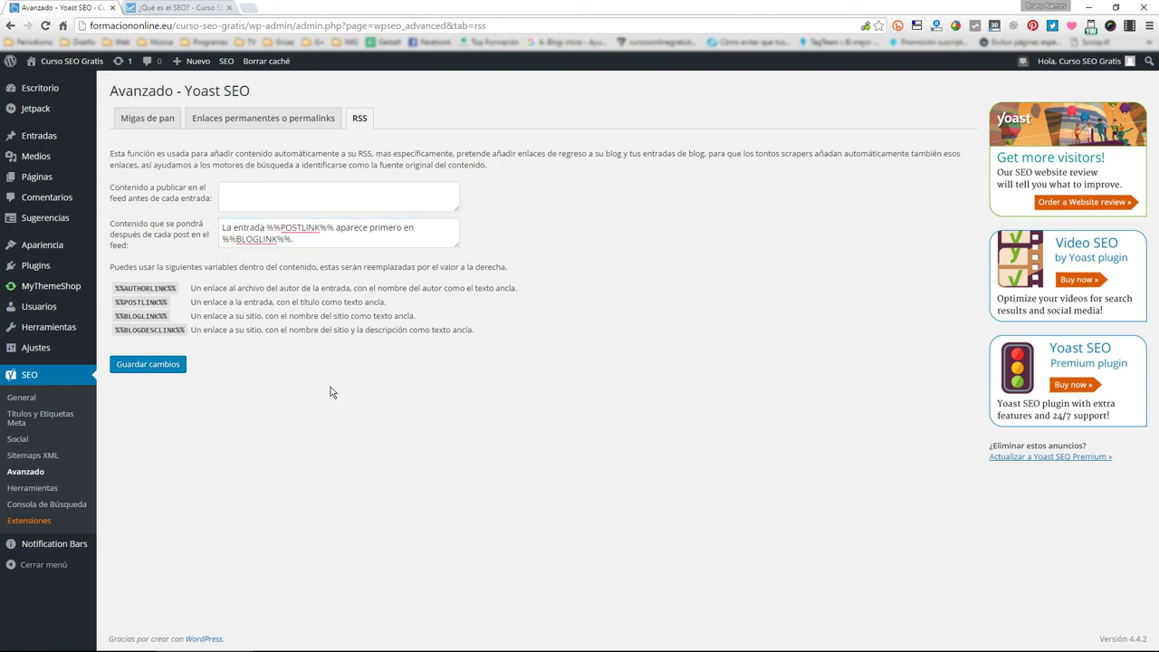
{"action": "left_click_drag", "start_coordinate": [304, 245], "coordinate": [223, 228]}
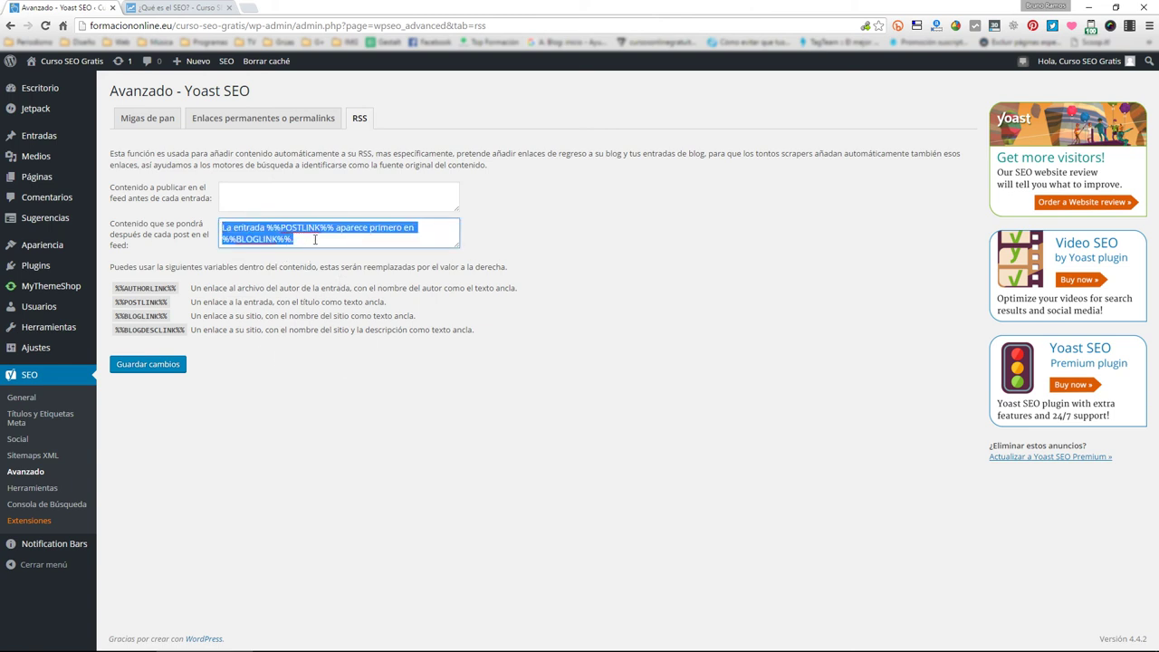
{"action": "left_click_drag", "start_coordinate": [314, 239], "coordinate": [189, 217]}
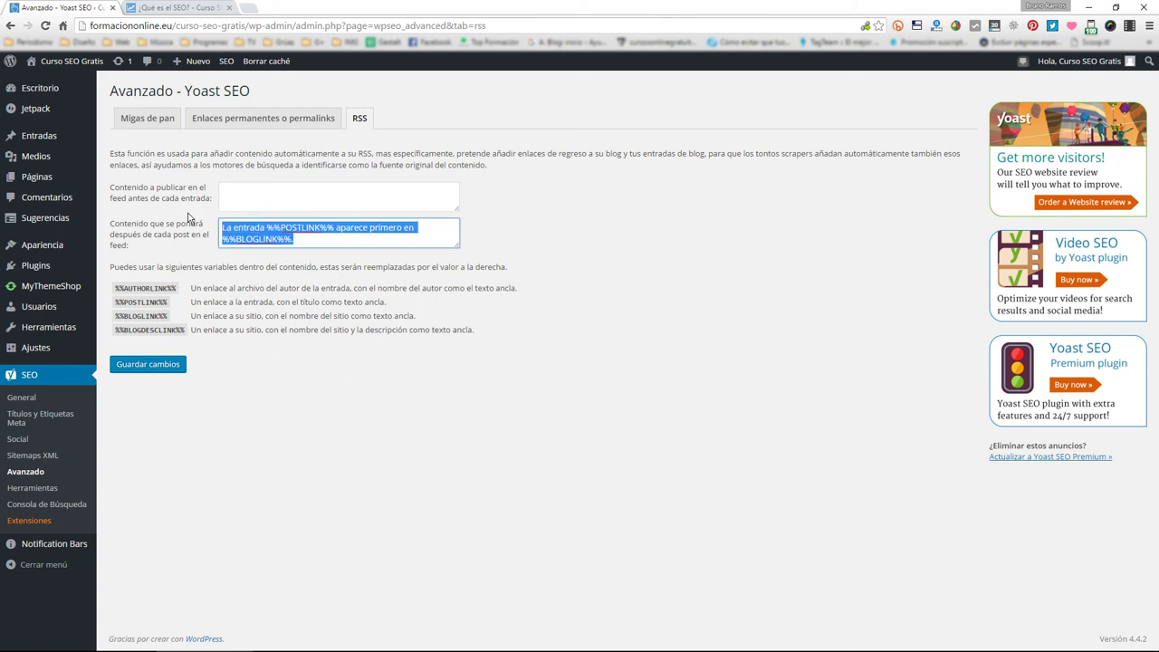
- Open formaciononline.eu in a new browser tab and go to the site's RSS feed
{"action": "left_click", "coordinate": [253, 7]}
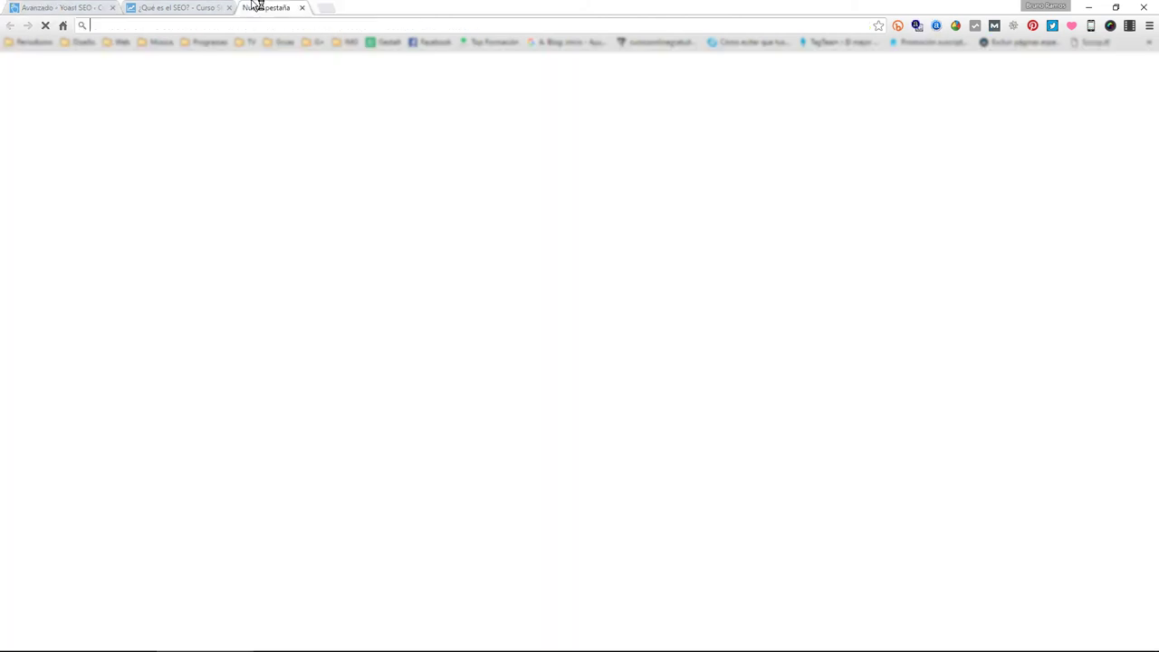
{"action": "type", "text": "fo"}
{"action": "key", "text": "Return"}
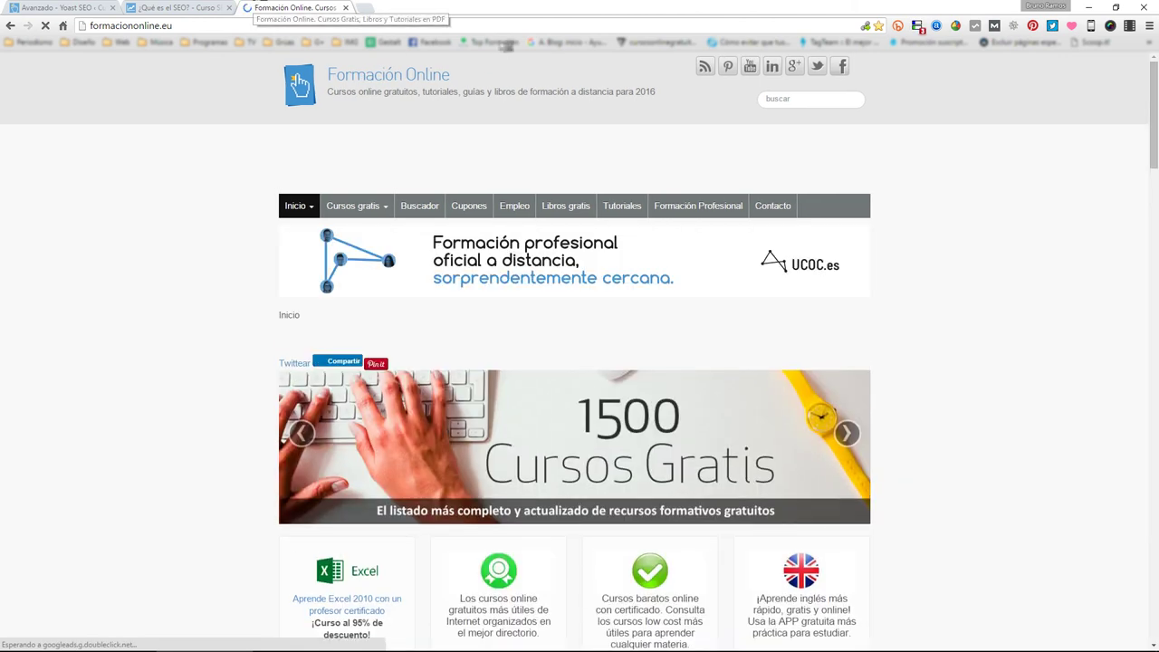
{"action": "left_click", "coordinate": [704, 71]}
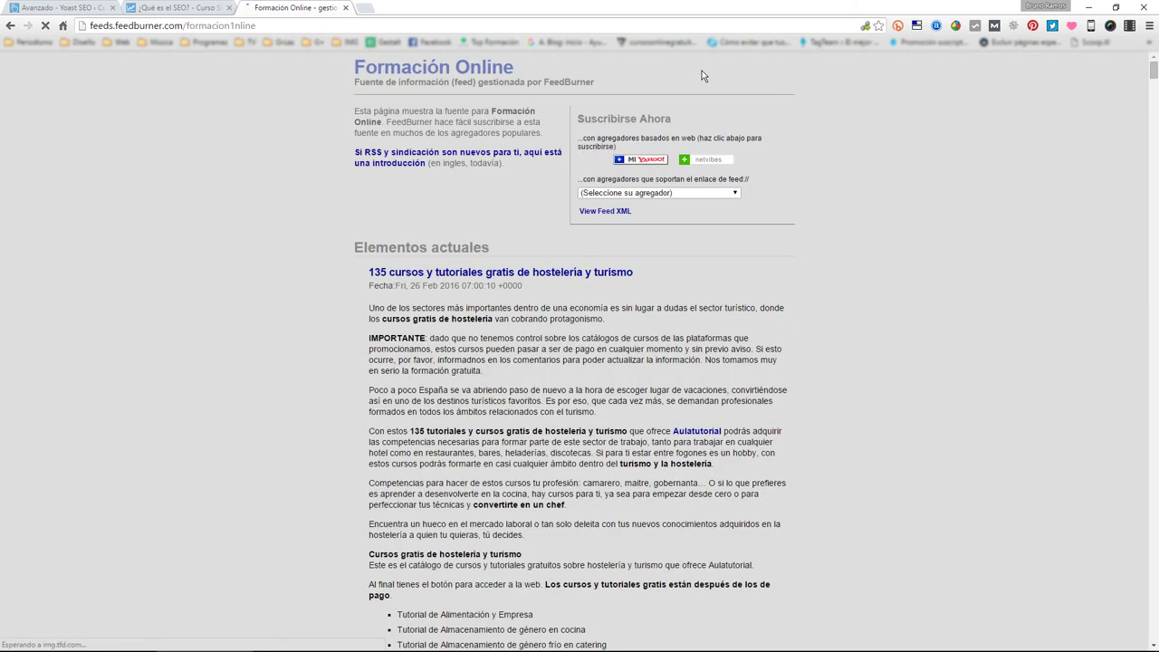
- Find the attribution line below the feed's first entry, highlight "aparece primero en" and follow the link to the original post
{"action": "scroll", "coordinate": [483, 306], "scroll_direction": "down", "scroll_amount": 4}
{"action": "scroll", "coordinate": [484, 306], "scroll_direction": "down", "scroll_amount": 20}
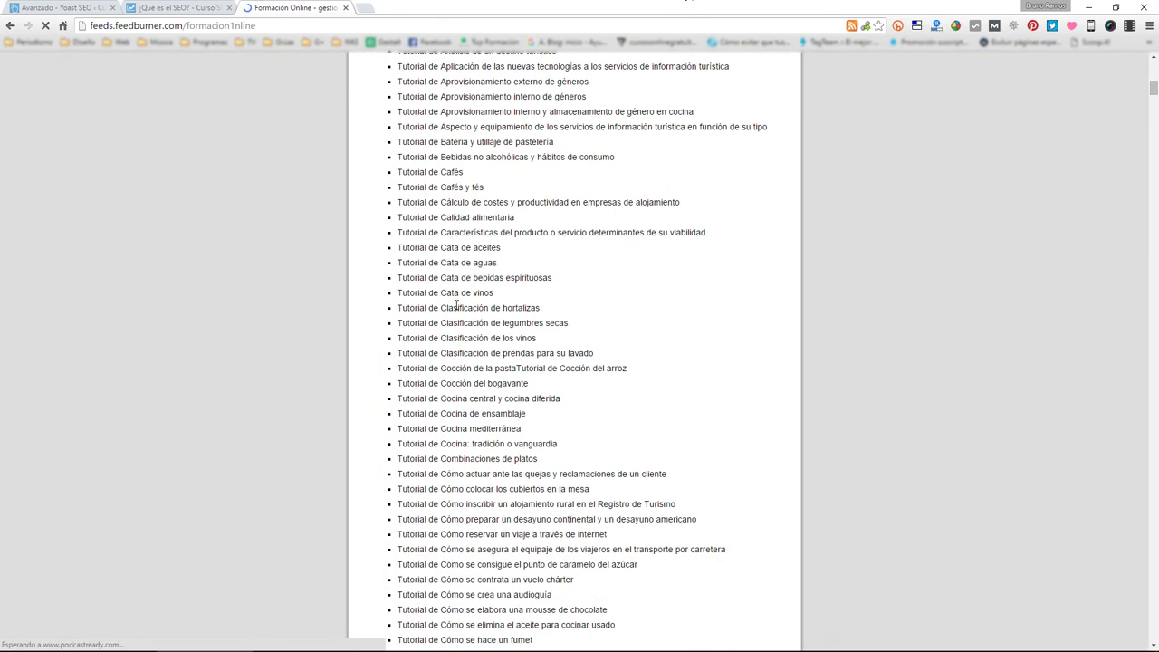
{"action": "scroll", "coordinate": [455, 314], "scroll_direction": "up", "scroll_amount": 3}
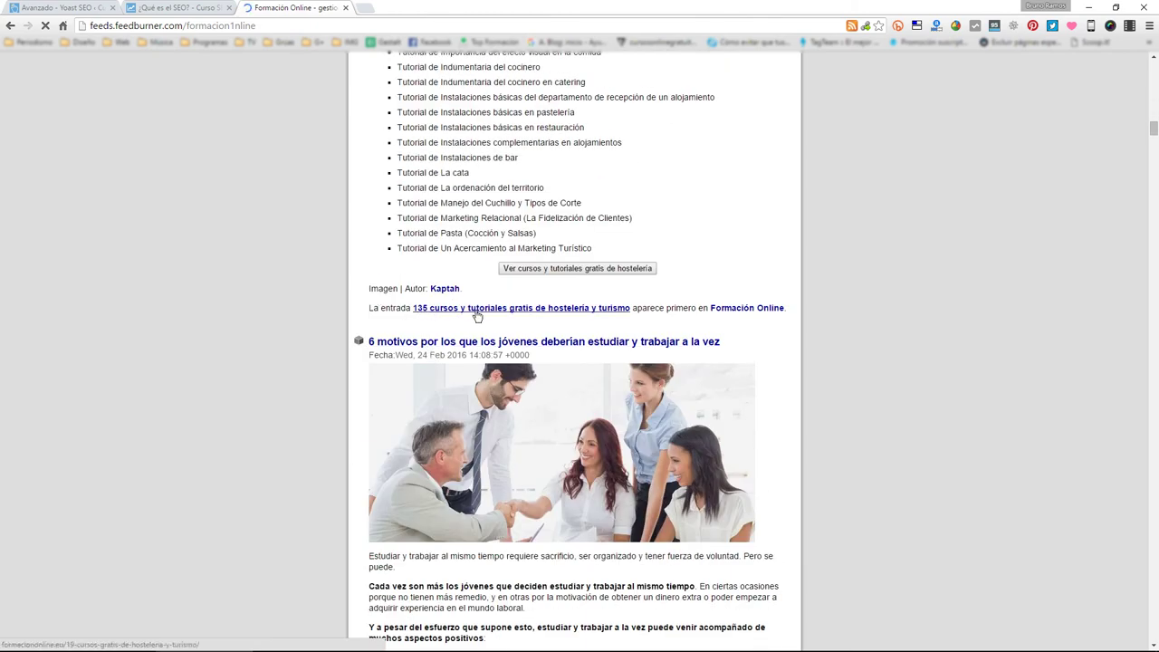
{"action": "left_click_drag", "start_coordinate": [633, 308], "coordinate": [735, 312]}
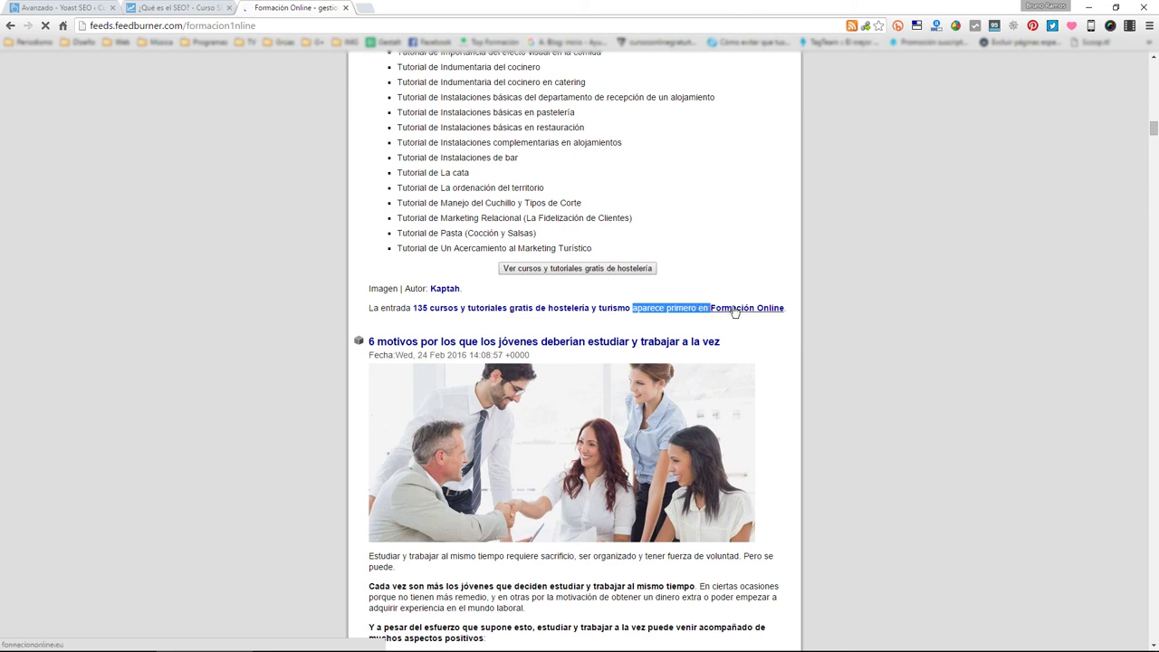
{"action": "left_click", "coordinate": [516, 308]}
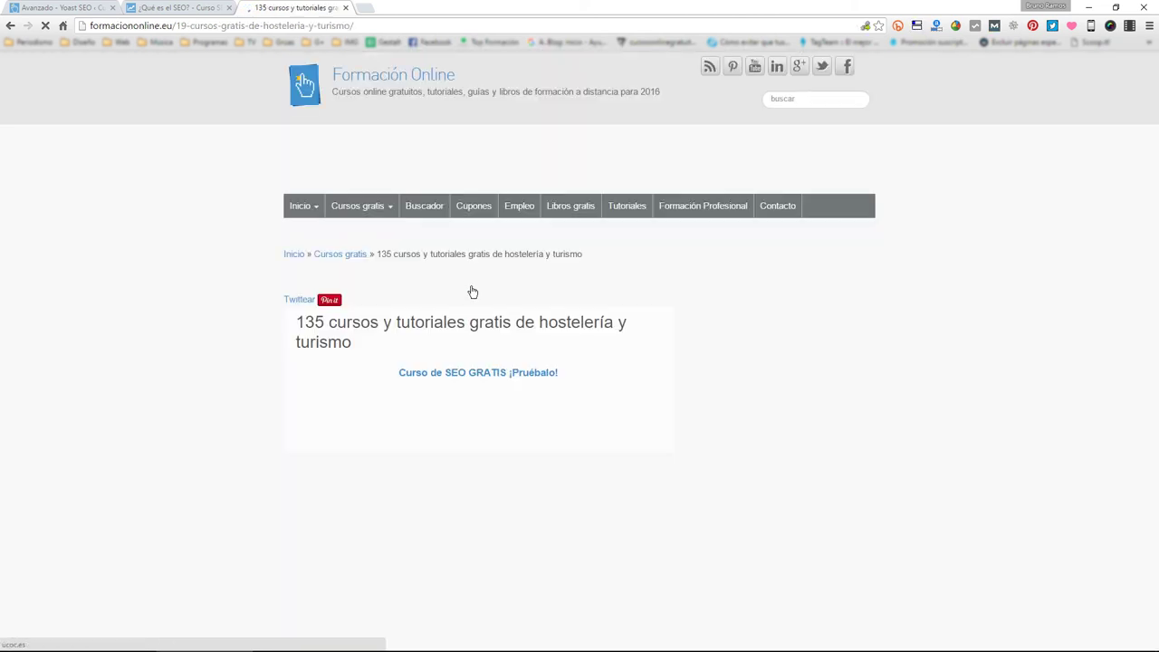
- Go to the Yoast SEO tools page, close the Formación Online post's tab and open the file editor in a separate tab
{"action": "key", "text": "ctrl+1"}
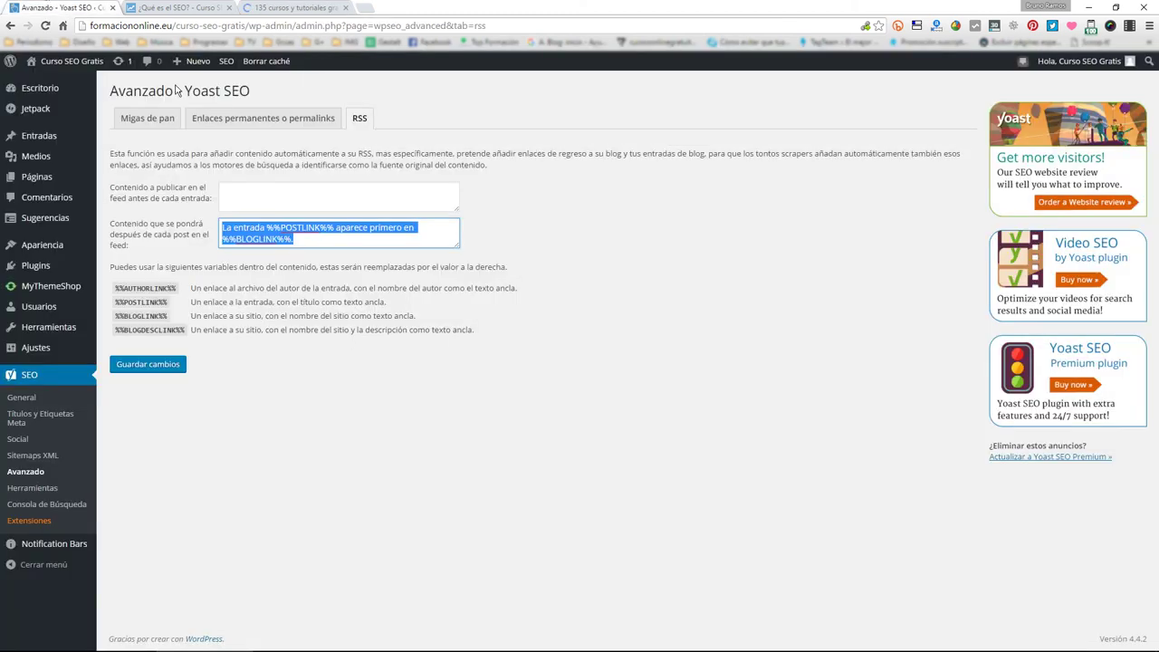
{"action": "left_click", "coordinate": [33, 488]}
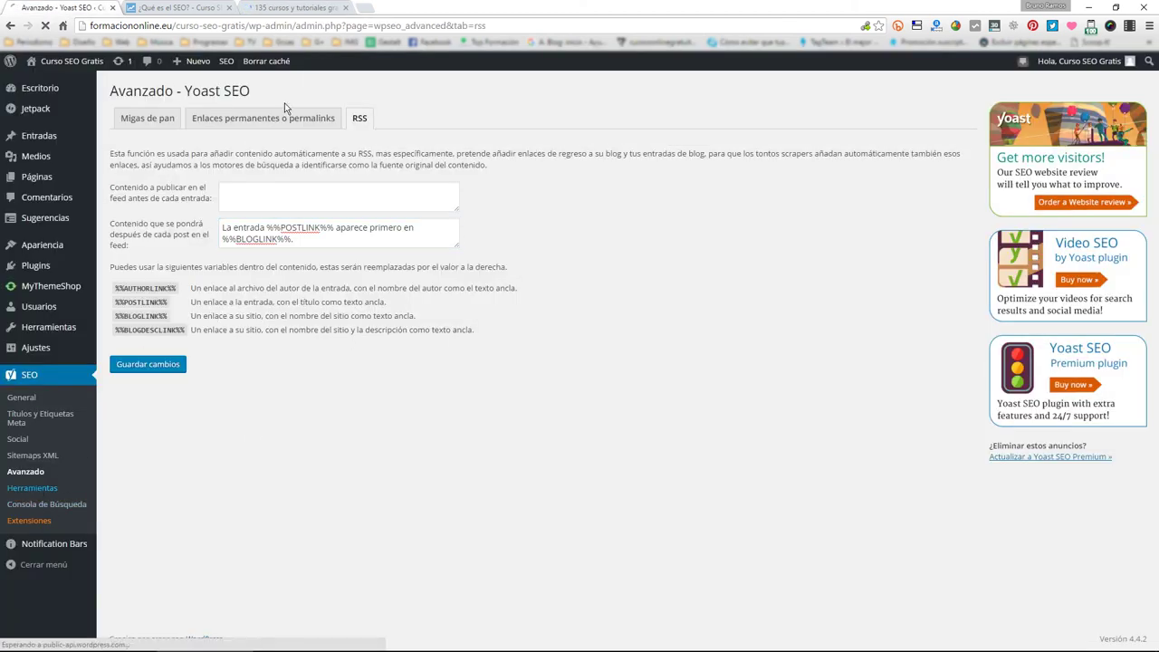
{"action": "middle_click", "coordinate": [275, 7]}
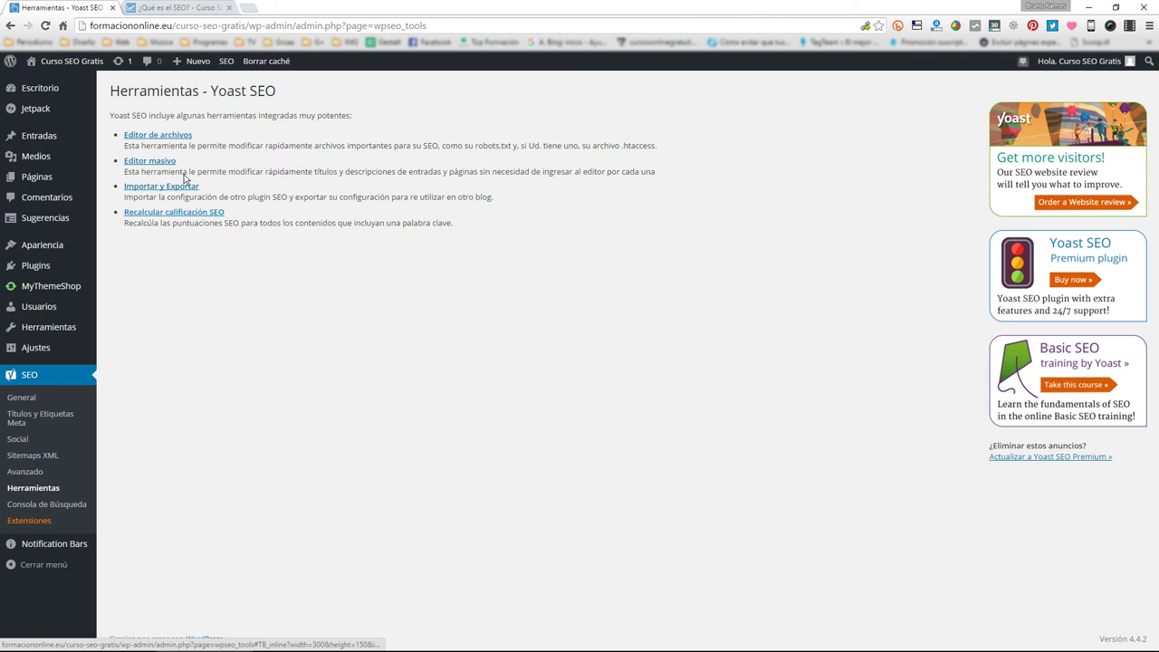
{"action": "middle_click", "coordinate": [166, 137]}
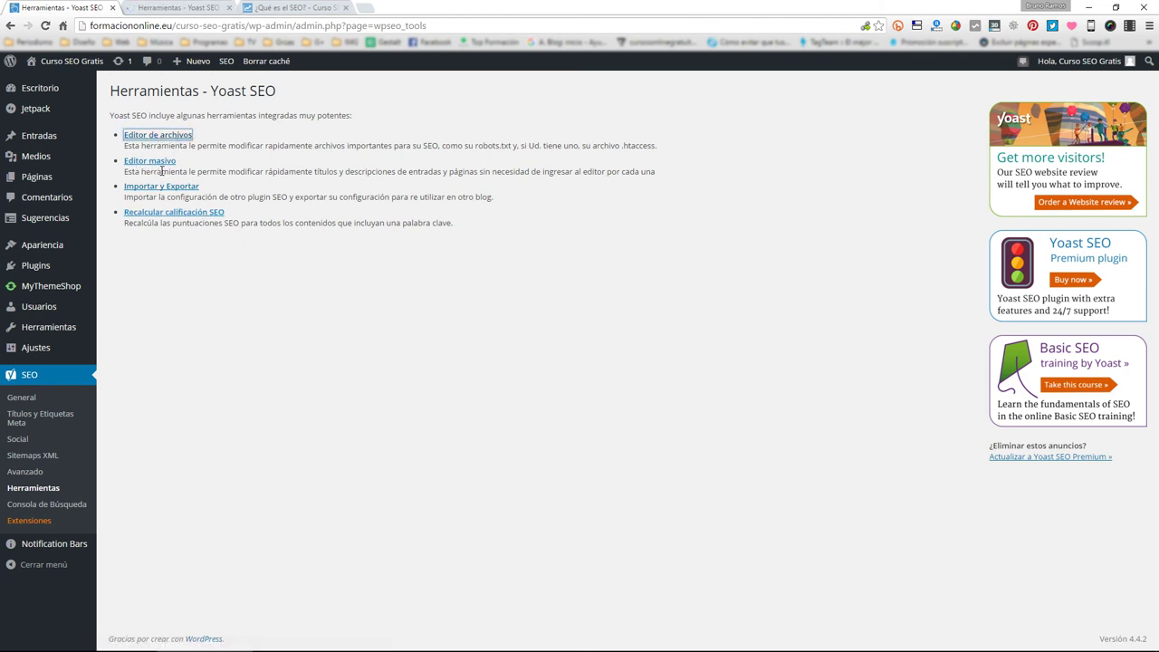
{"action": "left_click", "coordinate": [177, 7]}
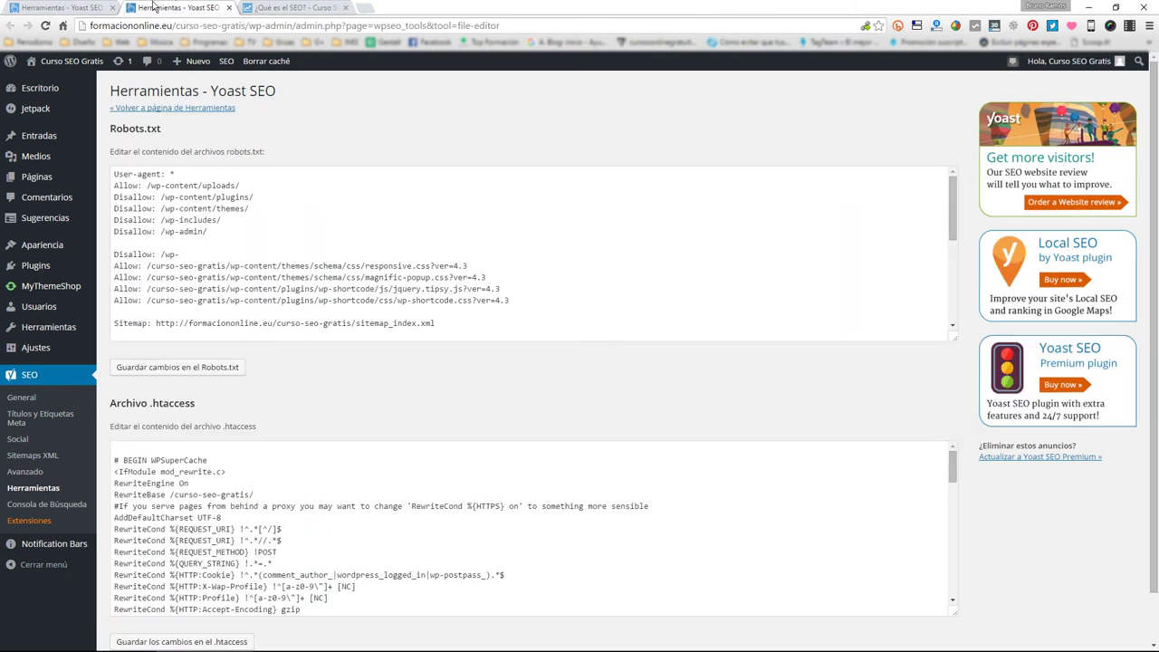
- Look through the contents of the robots.txt and .htaccess files in the file editor
{"action": "scroll", "coordinate": [220, 222], "scroll_direction": "down", "scroll_amount": 5}
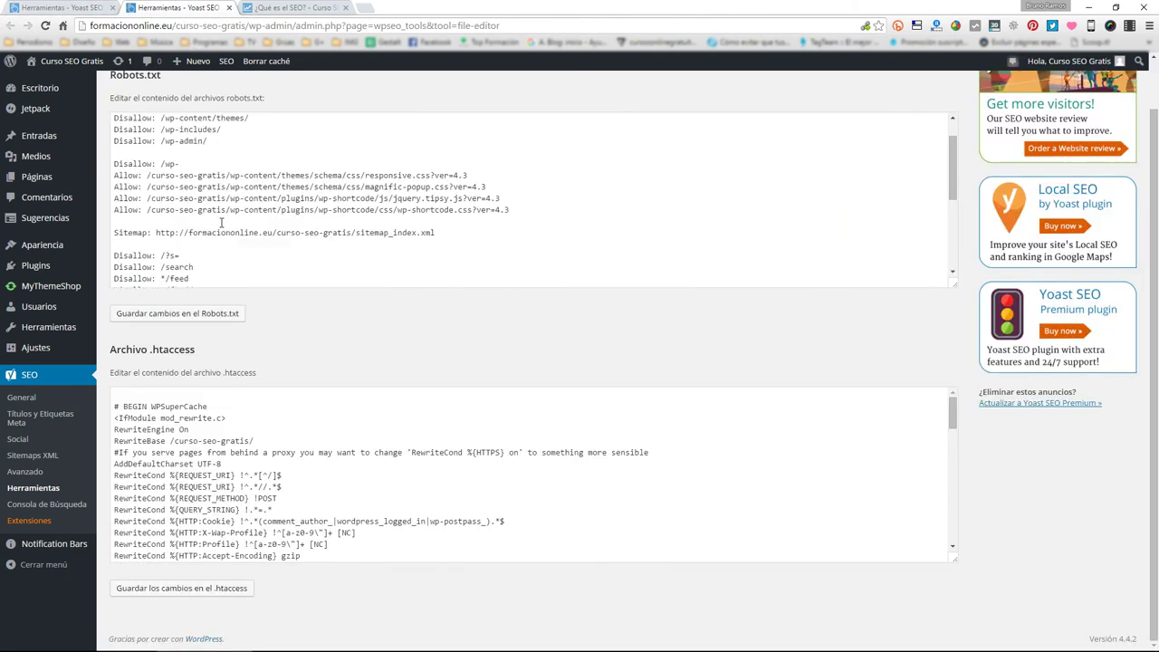
{"action": "scroll", "coordinate": [220, 222], "scroll_direction": "up", "scroll_amount": 5}
{"action": "scroll", "coordinate": [190, 215], "scroll_direction": "down", "scroll_amount": 4}
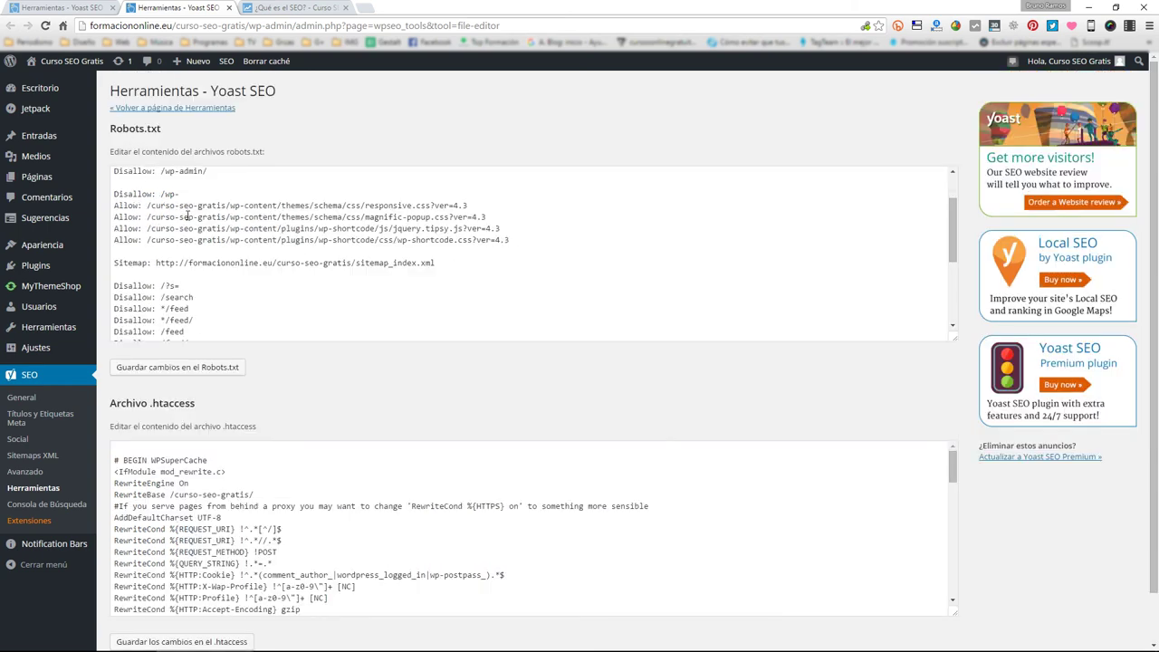
{"action": "scroll", "coordinate": [301, 409], "scroll_direction": "down", "scroll_amount": 5}
{"action": "scroll", "coordinate": [292, 414], "scroll_direction": "down", "scroll_amount": 4}
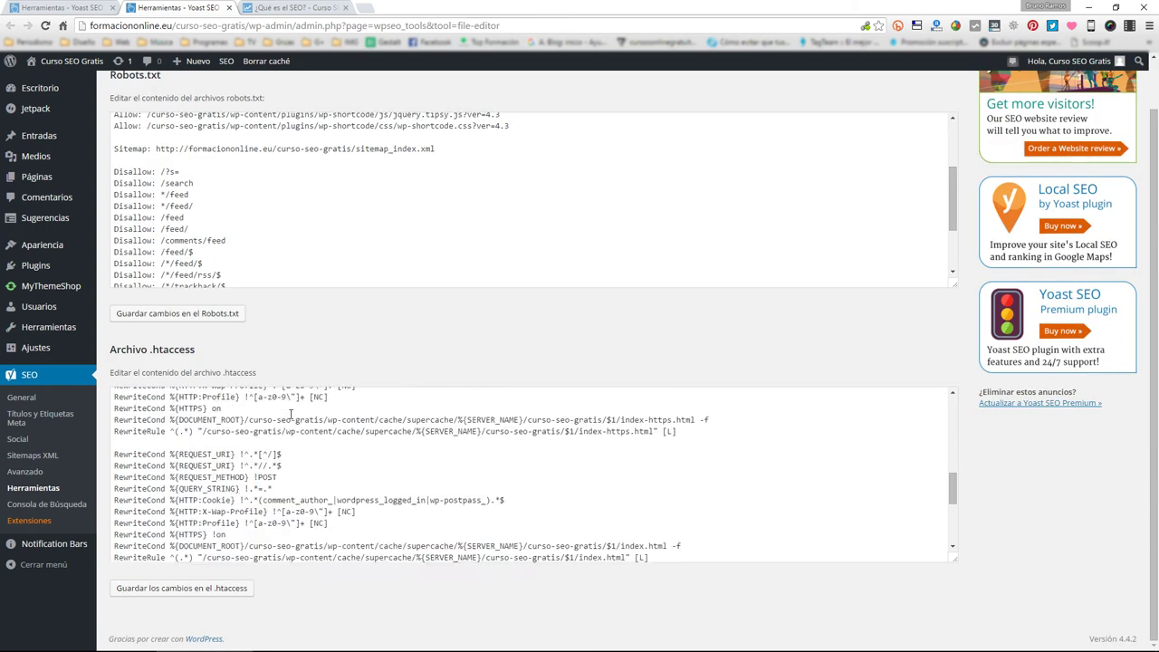
{"action": "scroll", "coordinate": [291, 413], "scroll_direction": "up", "scroll_amount": 8}
{"action": "scroll", "coordinate": [258, 306], "scroll_direction": "up", "scroll_amount": 5}
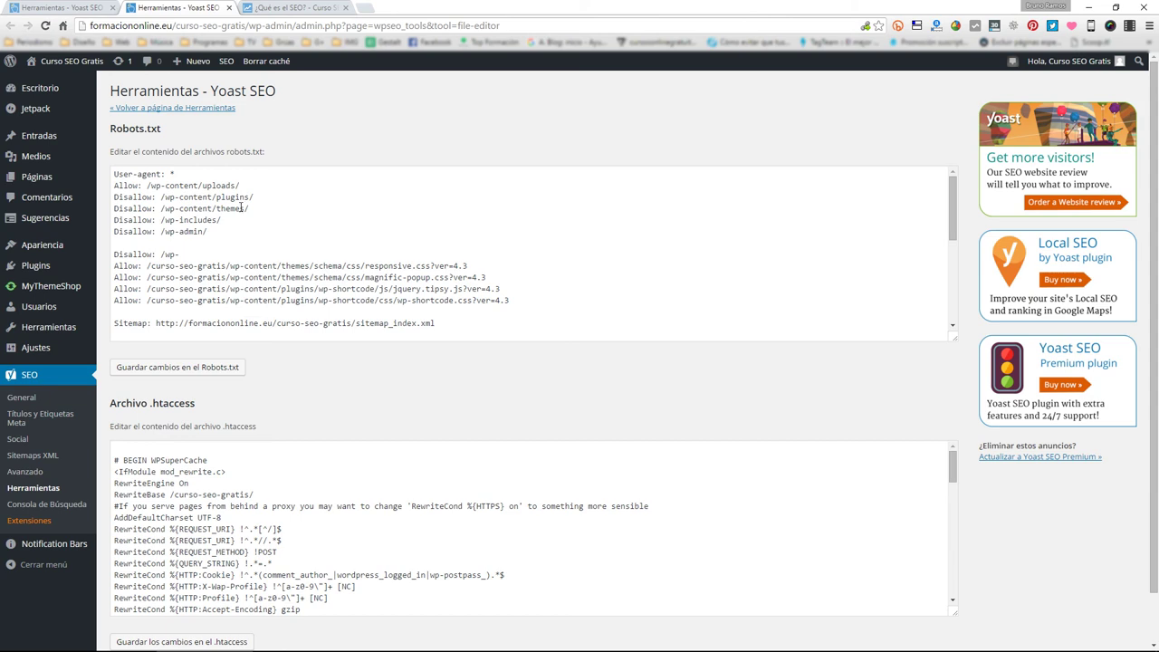
- Highlight the Allow and Disallow rules in robots.txt and review them through to the "*?replytocom" line
{"action": "left_click_drag", "start_coordinate": [142, 182], "coordinate": [299, 240]}
{"action": "scroll", "coordinate": [298, 228], "scroll_direction": "down", "scroll_amount": 1}
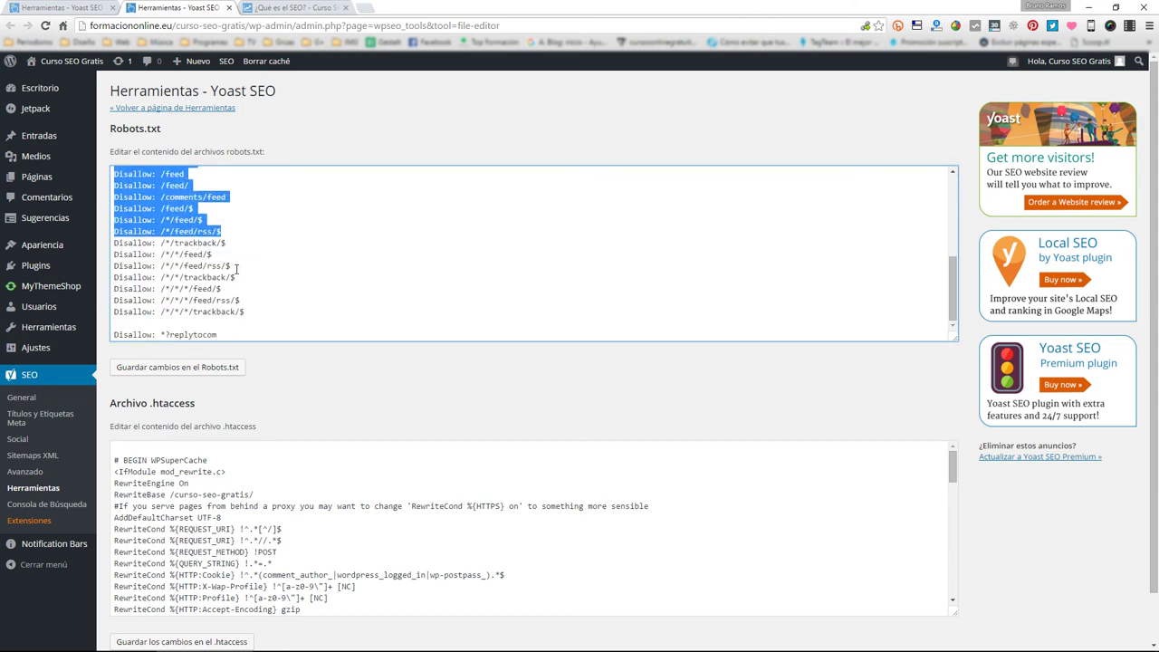
{"action": "scroll", "coordinate": [236, 268], "scroll_direction": "down", "scroll_amount": 1}
{"action": "scroll", "coordinate": [182, 419], "scroll_direction": "up", "scroll_amount": 1}
- Highlight the "BEGIN WordPress" rewrite block near the end of the .htaccess file
{"action": "left_click", "coordinate": [161, 449]}
{"action": "scroll", "coordinate": [189, 460], "scroll_direction": "down", "scroll_amount": 10}
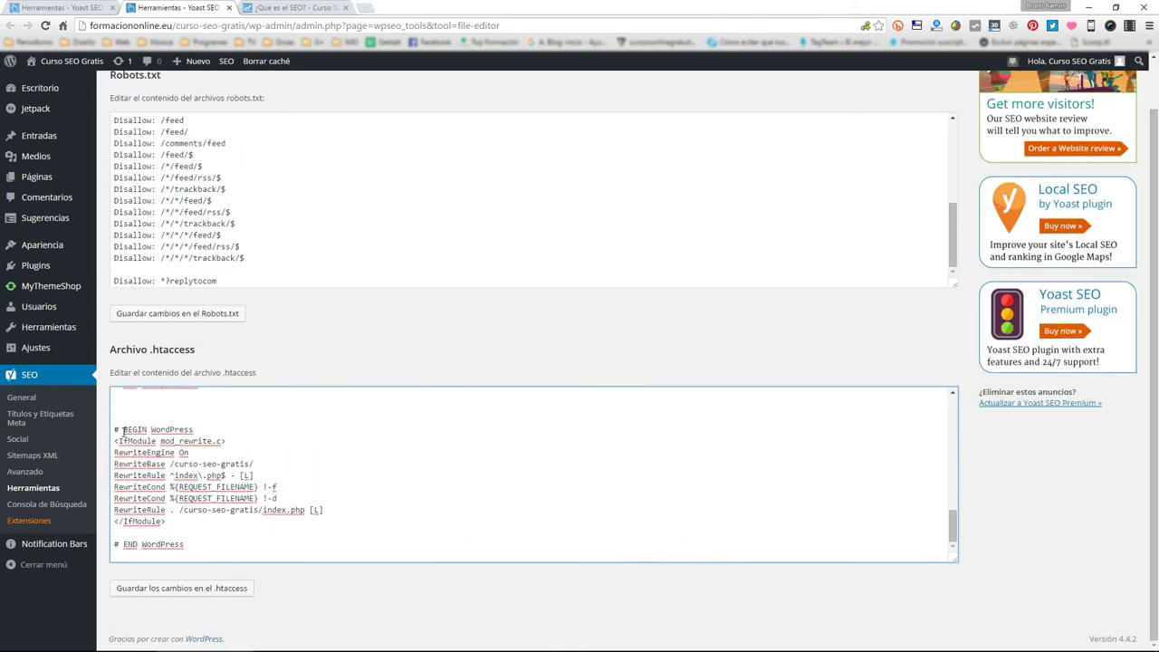
{"action": "left_click_drag", "start_coordinate": [123, 432], "coordinate": [298, 511]}
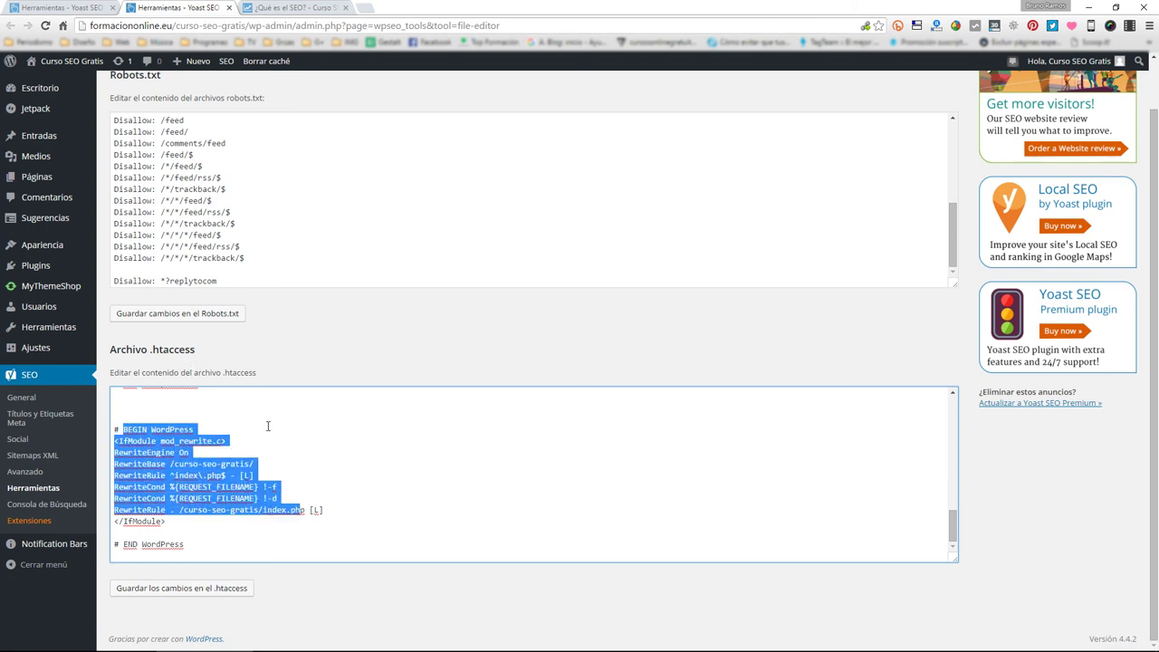
- Go back to the start of robots.txt and select its rules
{"action": "scroll", "coordinate": [268, 425], "scroll_direction": "up", "scroll_amount": 5}
{"action": "scroll", "coordinate": [251, 311], "scroll_direction": "up", "scroll_amount": 3}
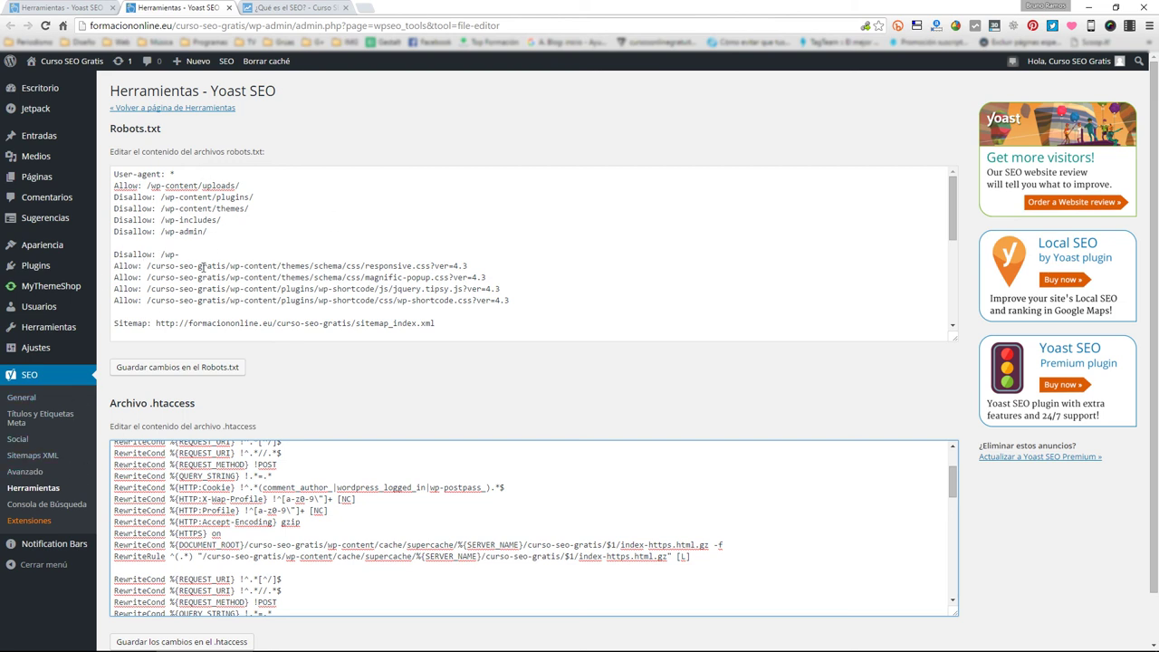
{"action": "left_click", "coordinate": [207, 227]}
{"action": "key", "text": "ctrl+a"}
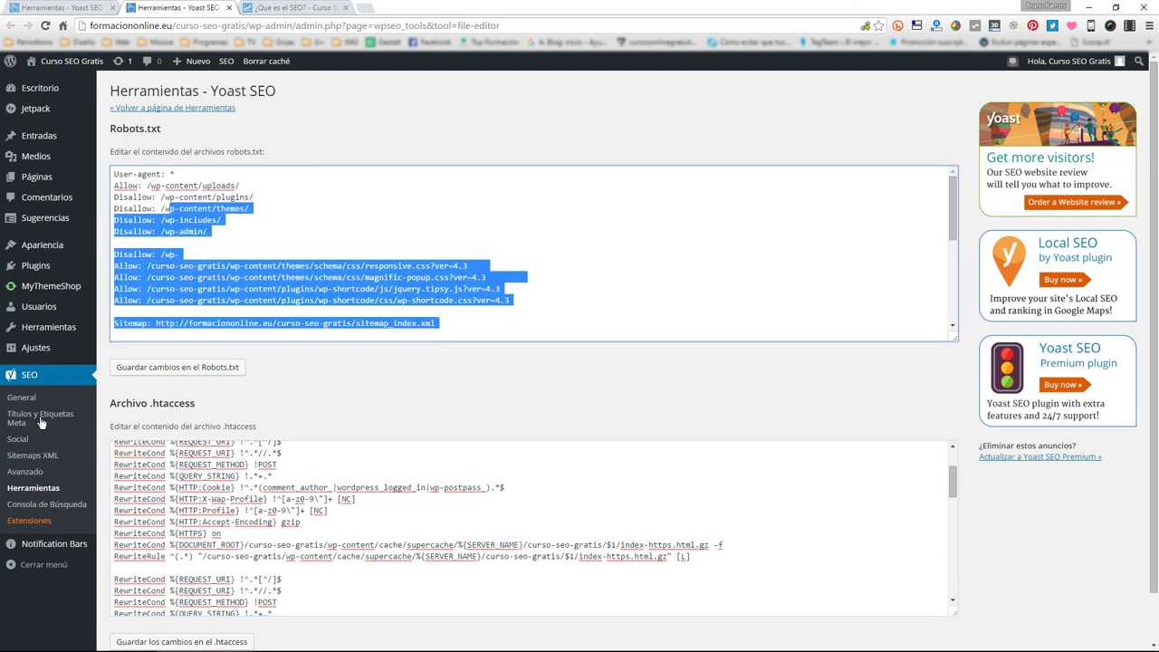
- Open Yoast SEO's search console settings and highlight the instruction about the Google authorization code, then clear the highlight
{"action": "left_click", "coordinate": [70, 504]}
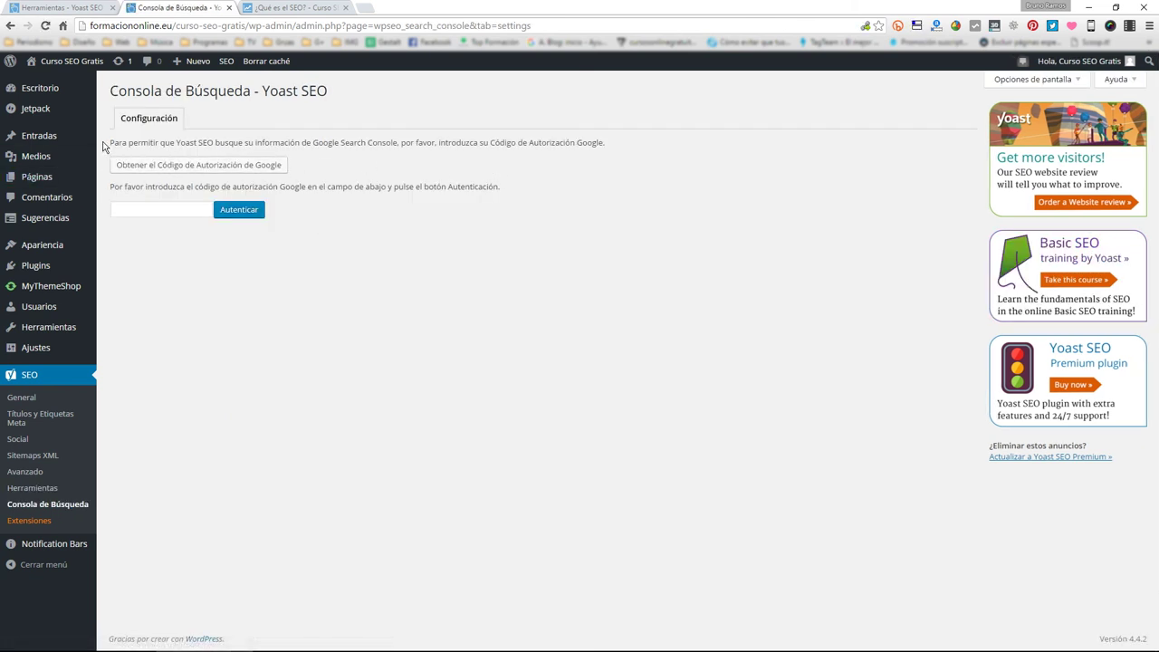
{"action": "left_click_drag", "start_coordinate": [106, 145], "coordinate": [477, 154]}
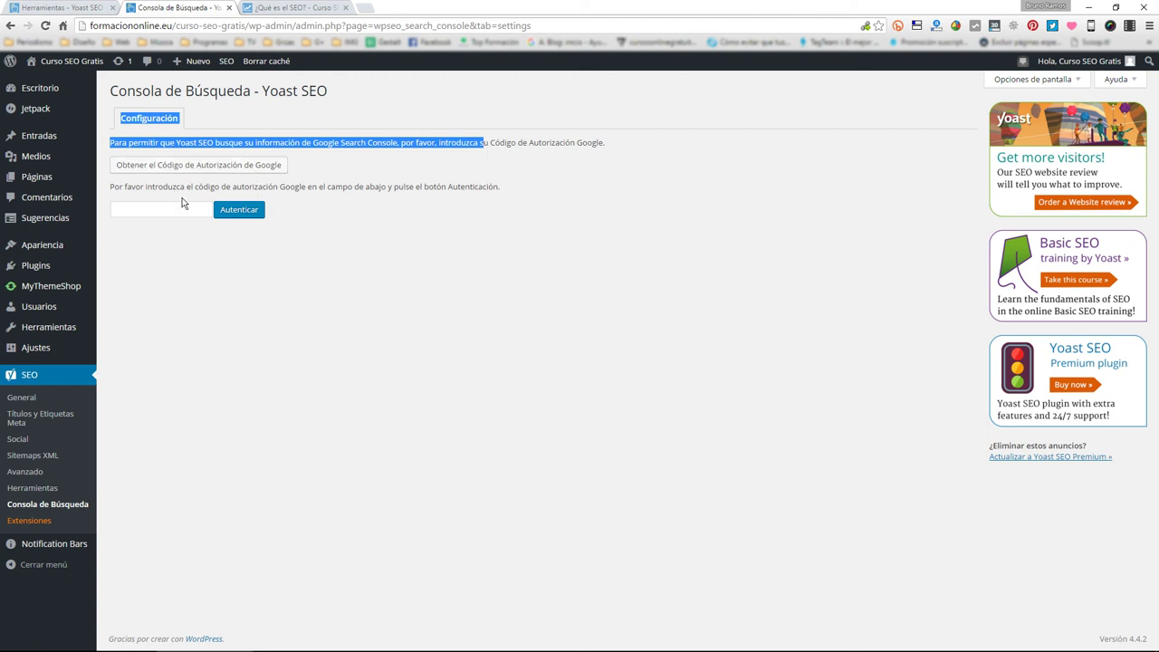
{"action": "left_click", "coordinate": [335, 231]}
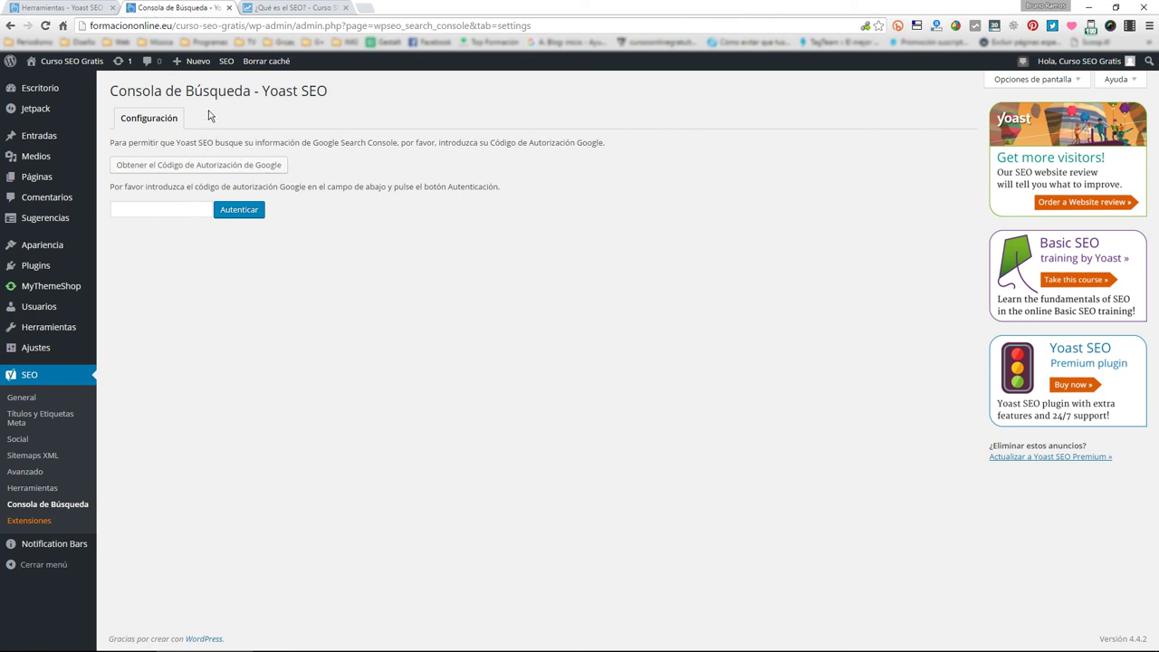
- View the Yoast SEO extensions page and go to the plugin's general settings
{"action": "left_click", "coordinate": [30, 522]}
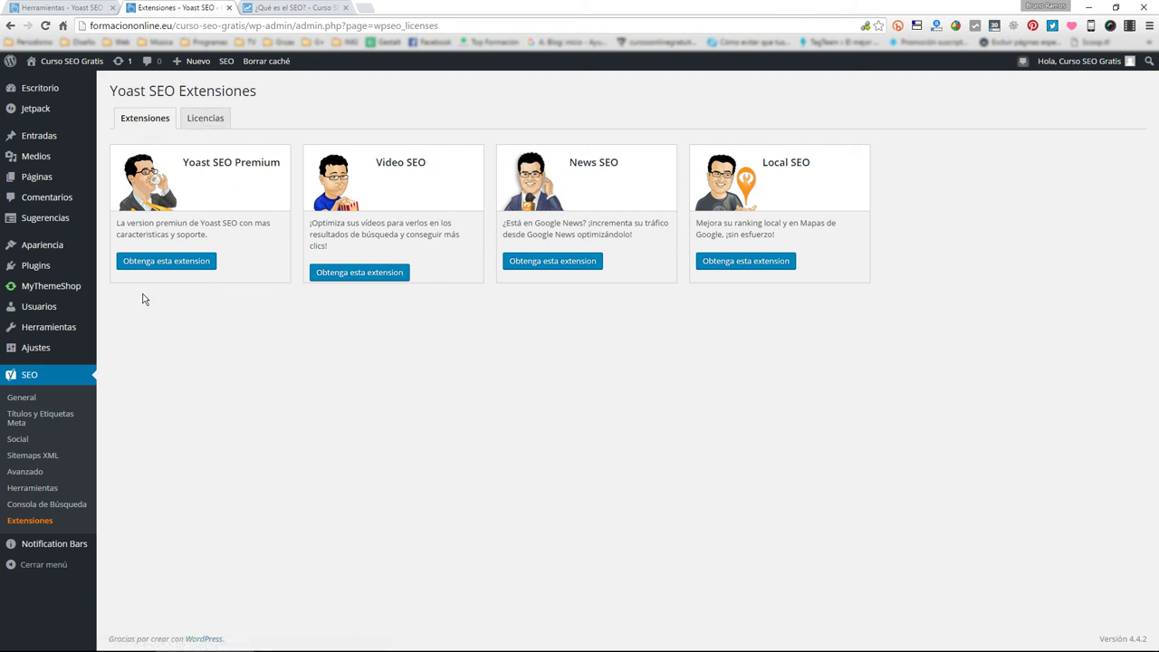
{"action": "left_click", "coordinate": [30, 396]}
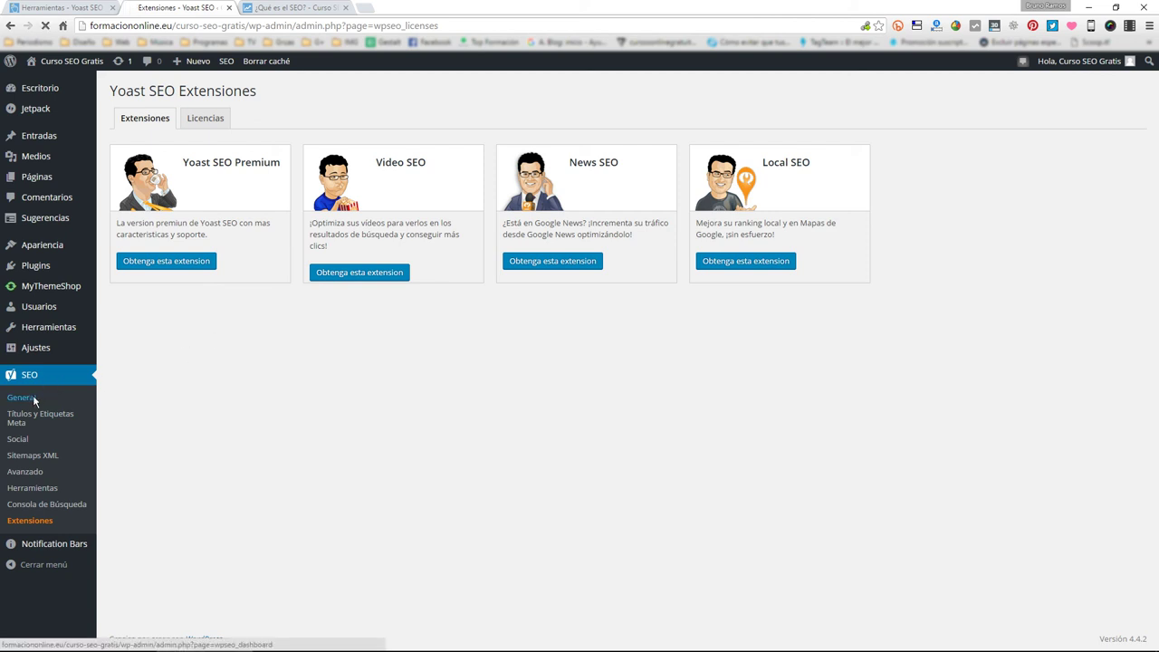
- From the "¿Qué es el SEO?" post, open the course's "Temario y clases" page and go through its lesson lists
{"action": "left_click", "coordinate": [298, 7]}
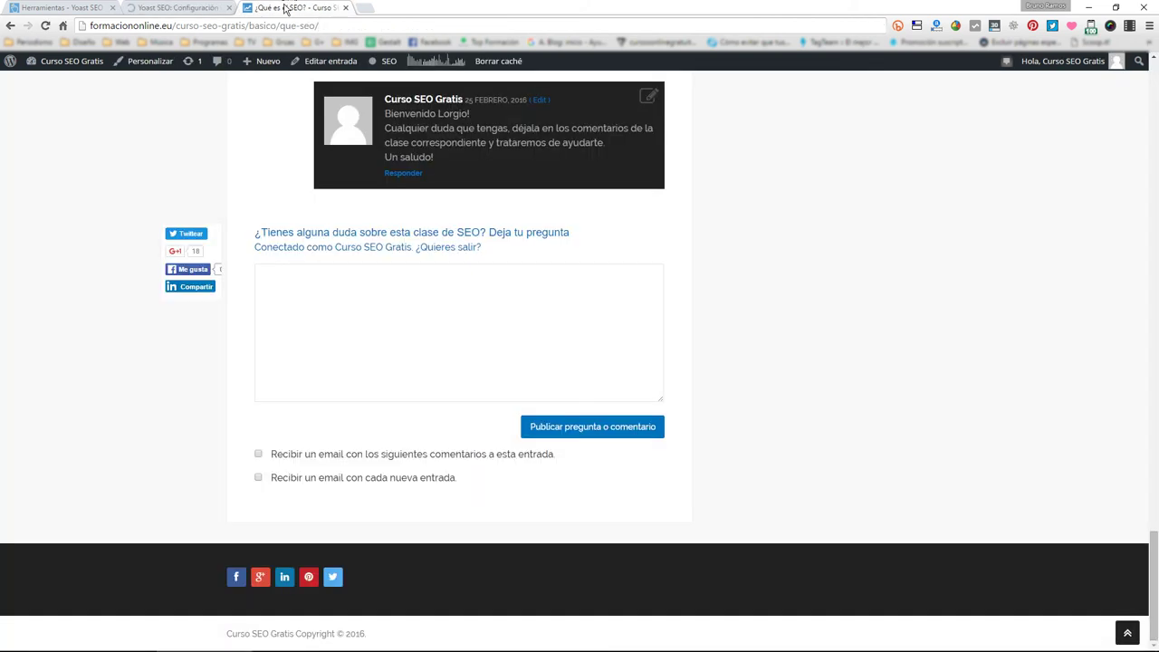
{"action": "key", "text": "Home"}
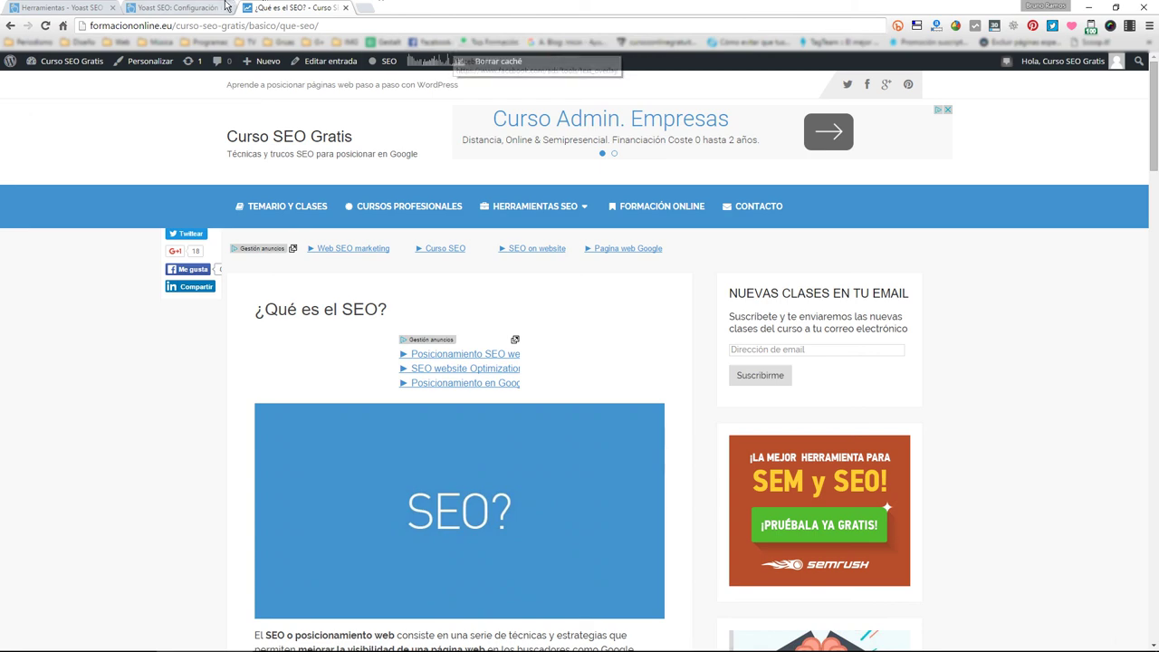
{"action": "left_click", "coordinate": [186, 8]}
{"action": "left_click", "coordinate": [254, 7]}
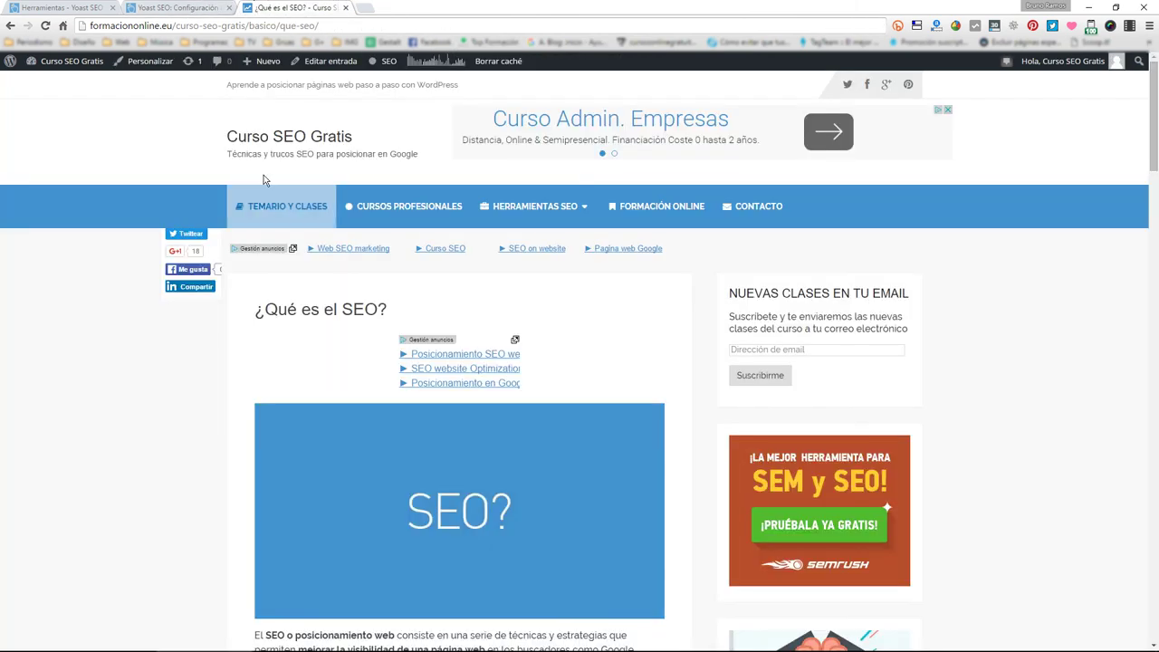
{"action": "left_click", "coordinate": [290, 212]}
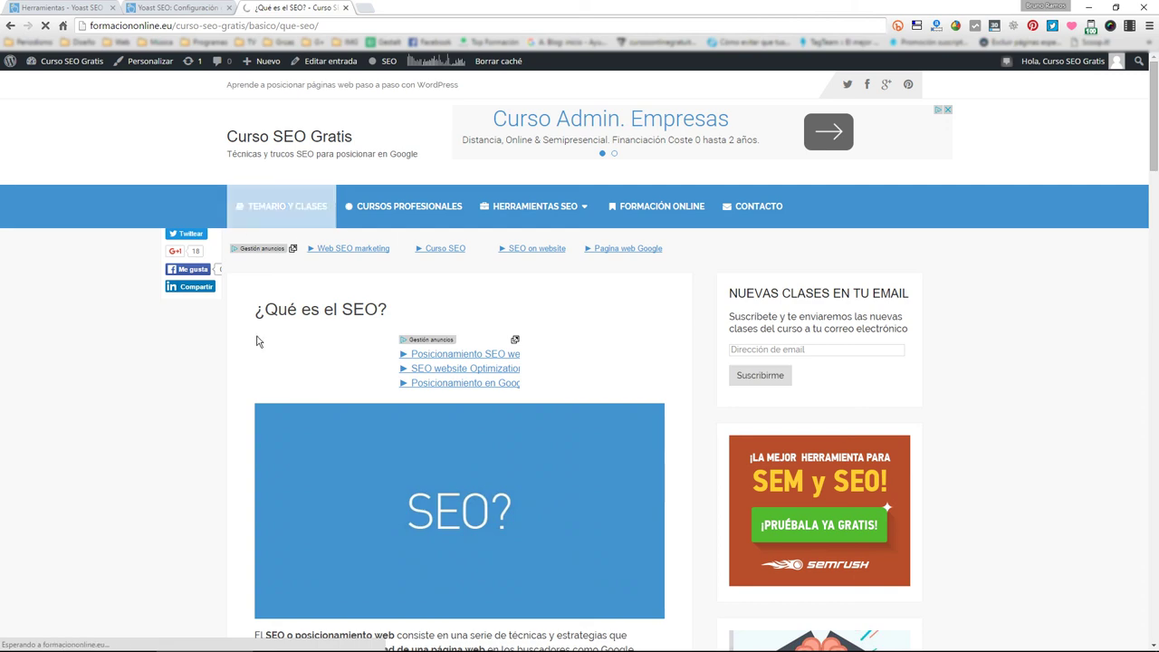
{"action": "scroll", "coordinate": [252, 333], "scroll_direction": "down", "scroll_amount": 5}
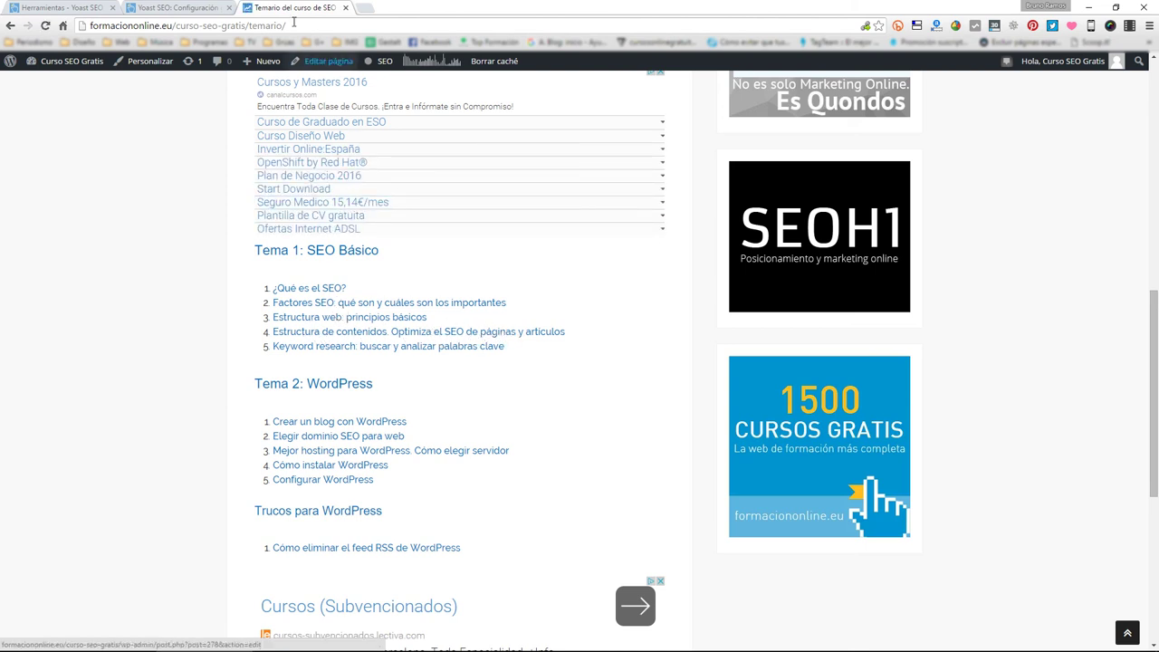
- Revisit the Yoast SEO tools page and reopen the plugin's general settings
{"action": "left_click", "coordinate": [169, 7]}
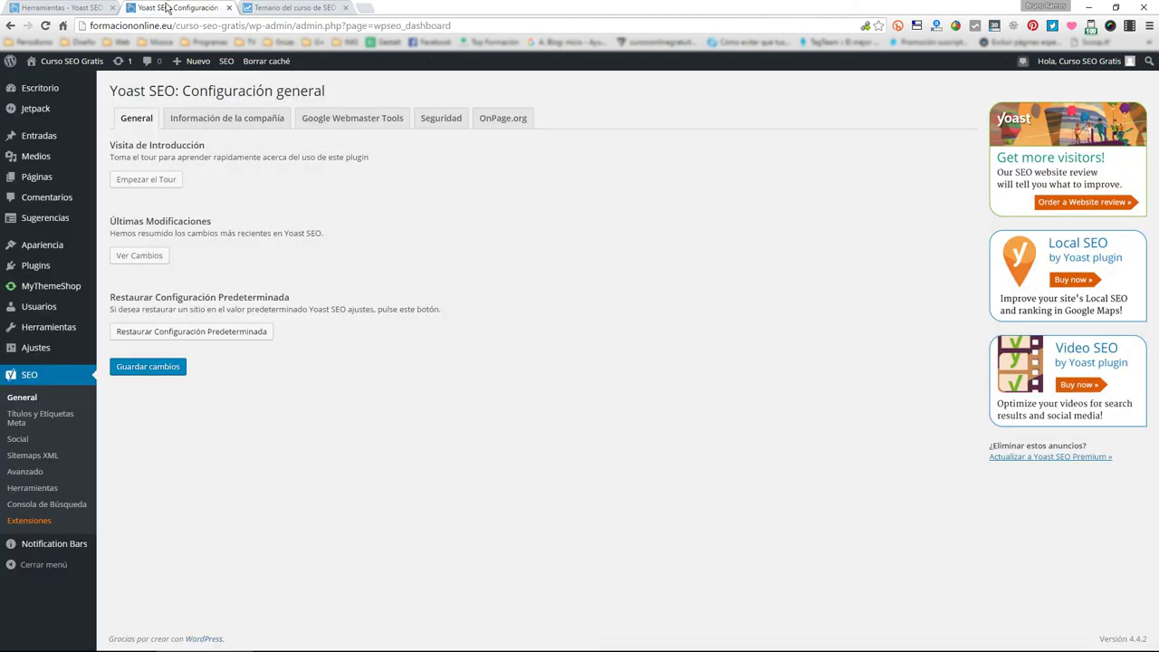
{"action": "left_click", "coordinate": [76, 9]}
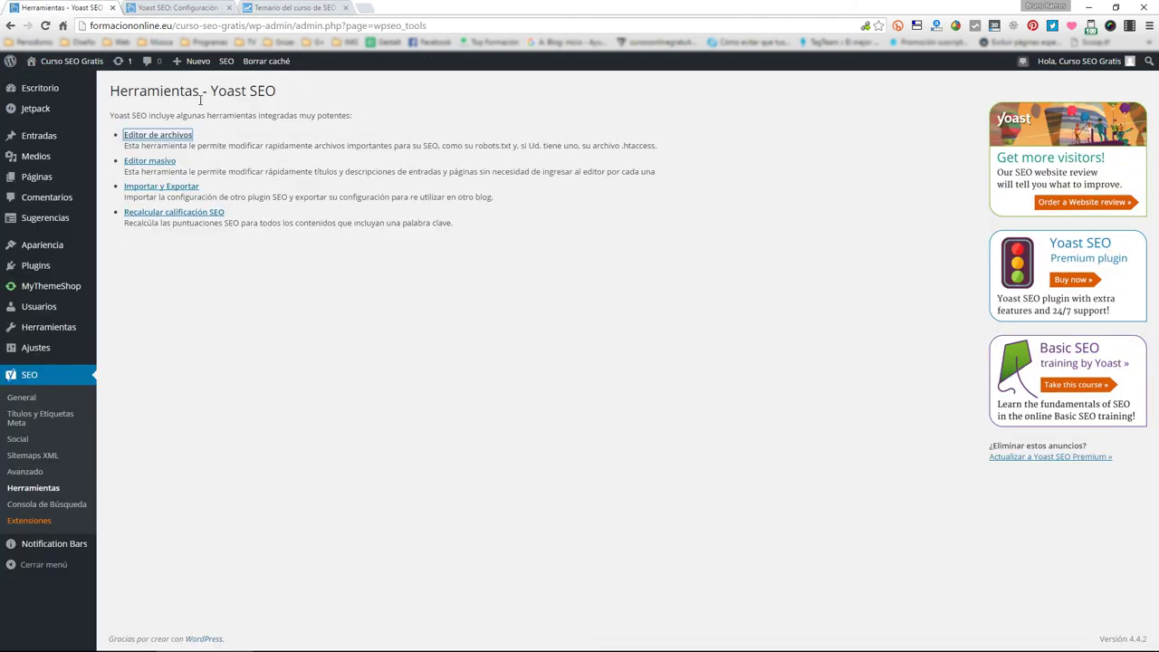
{"action": "left_click", "coordinate": [178, 7]}
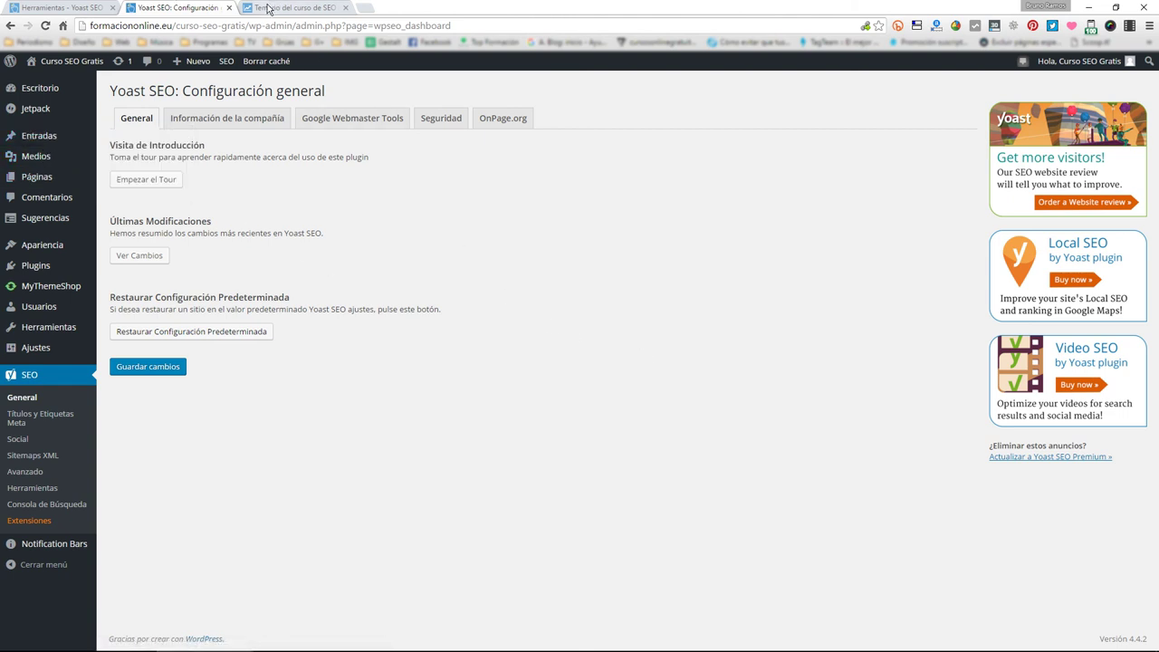
{"action": "left_click", "coordinate": [34, 398]}
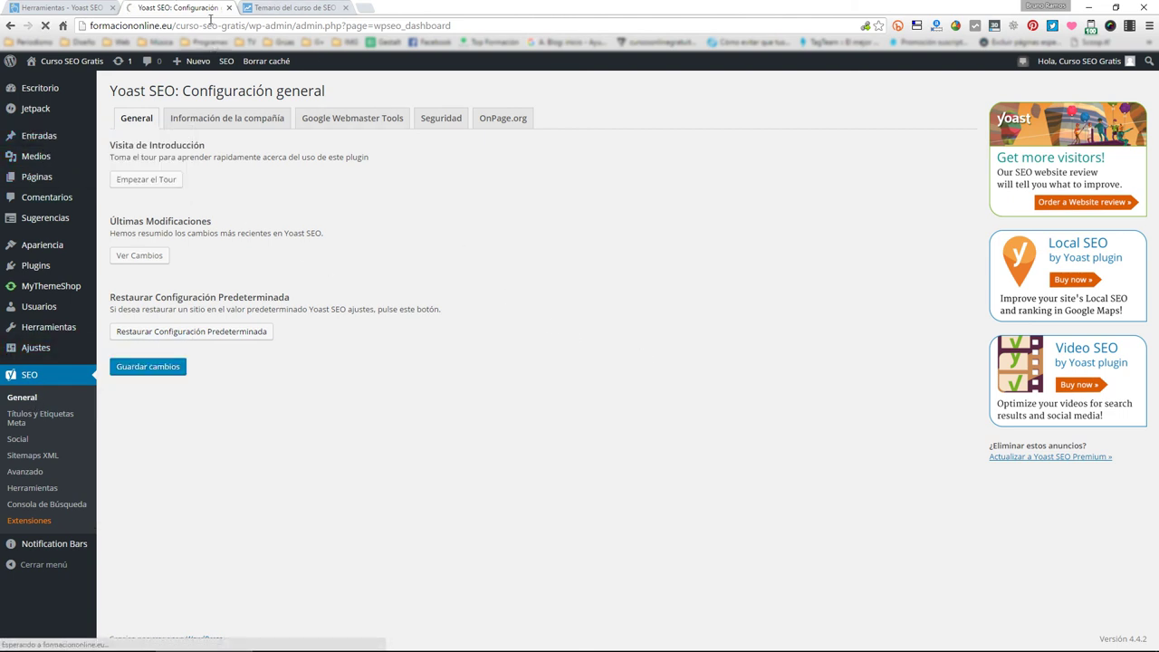